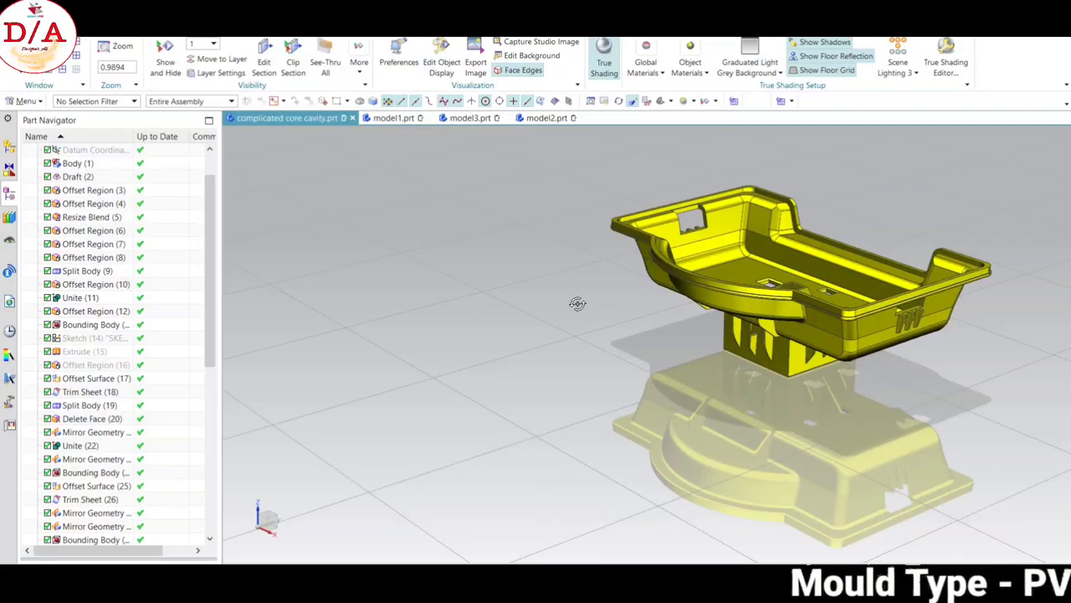
# Orbit and zoom the yellow tray to inspect its underside, sides and cavity.
pyautogui.scroll(-1, 472, 315)
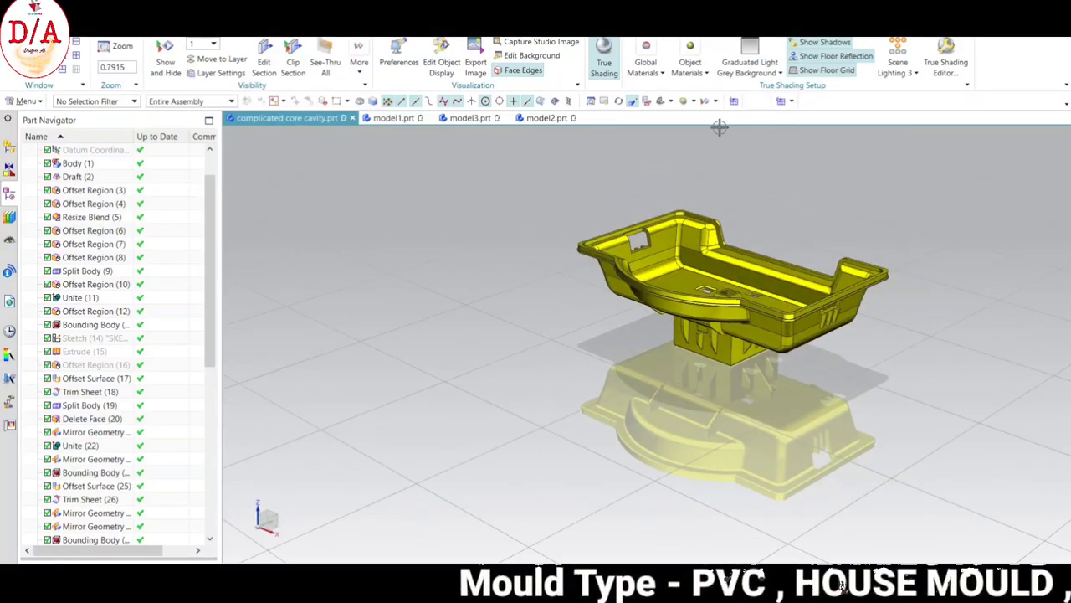
pyautogui.moveTo(823, 179)
pyautogui.mouseDown(button='middle')
pyautogui.moveTo(835, 229)
pyautogui.moveTo(714, 268)
pyautogui.mouseUp(button='middle')
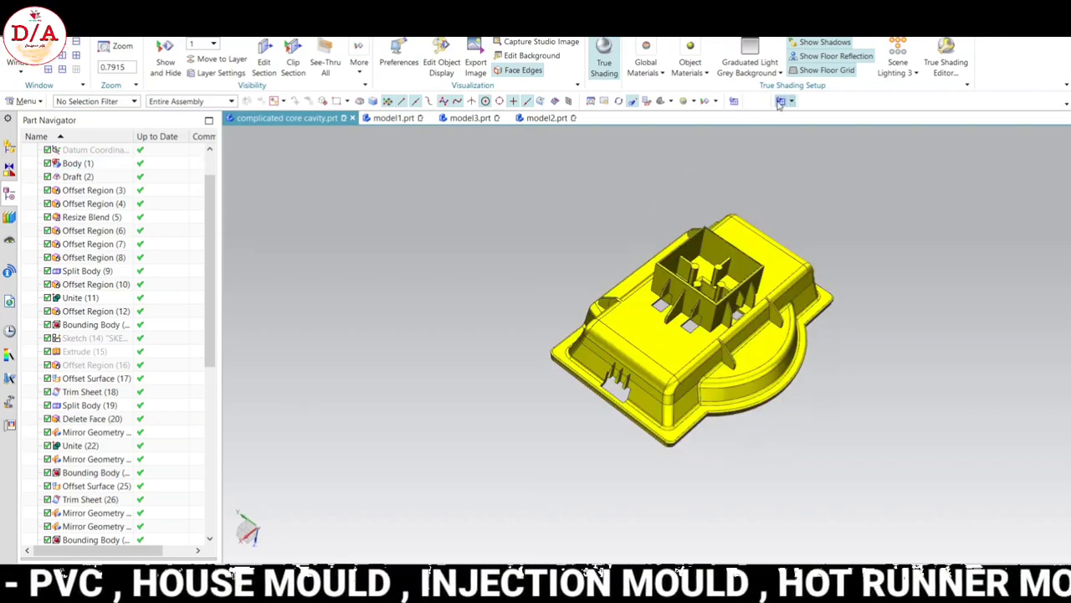
pyautogui.moveTo(867, 301)
pyautogui.mouseDown(button='middle')
pyautogui.moveTo(885, 318)
pyautogui.moveTo(888, 300)
pyautogui.moveTo(912, 309)
pyautogui.moveTo(924, 346)
pyautogui.moveTo(918, 304)
pyautogui.moveTo(916, 457)
pyautogui.moveTo(935, 325)
pyautogui.moveTo(951, 354)
pyautogui.moveTo(940, 329)
pyautogui.moveTo(751, 327)
pyautogui.moveTo(767, 359)
pyautogui.moveTo(734, 362)
pyautogui.moveTo(785, 354)
pyautogui.moveTo(763, 311)
pyautogui.mouseUp(button='middle')
pyautogui.scroll(-2, 709, 352)
pyautogui.scroll(-2, 764, 311)
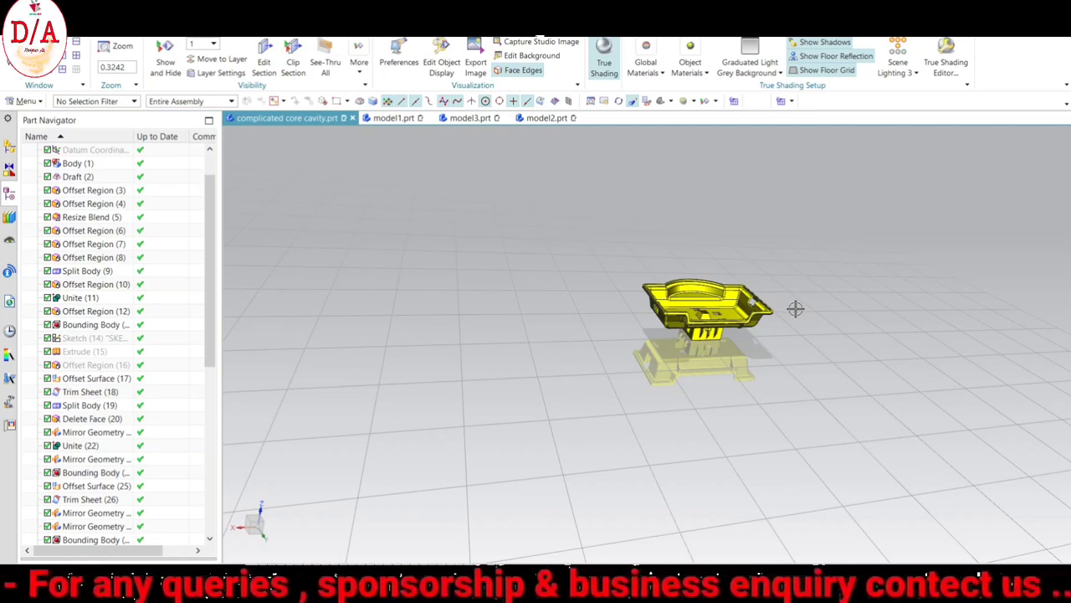
pyautogui.moveTo(778, 307)
pyautogui.mouseDown(button='middle')
pyautogui.moveTo(760, 285)
pyautogui.moveTo(754, 303)
pyautogui.moveTo(838, 337)
pyautogui.mouseUp(button='middle')
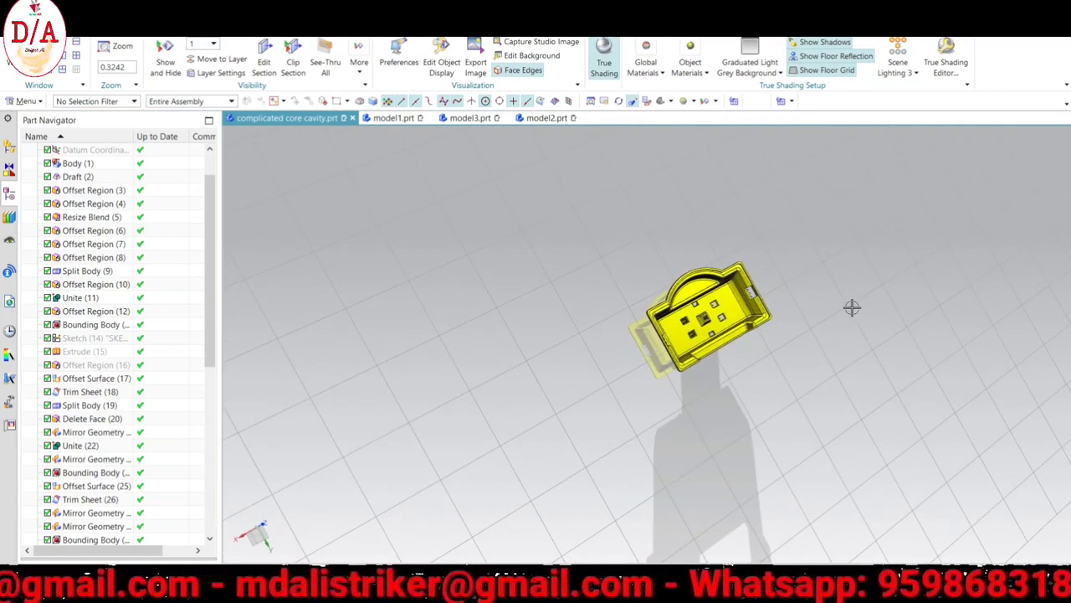
pyautogui.moveTo(816, 333)
pyautogui.mouseDown(button='middle')
pyautogui.moveTo(806, 301)
pyautogui.moveTo(829, 346)
pyautogui.mouseUp(button='middle')
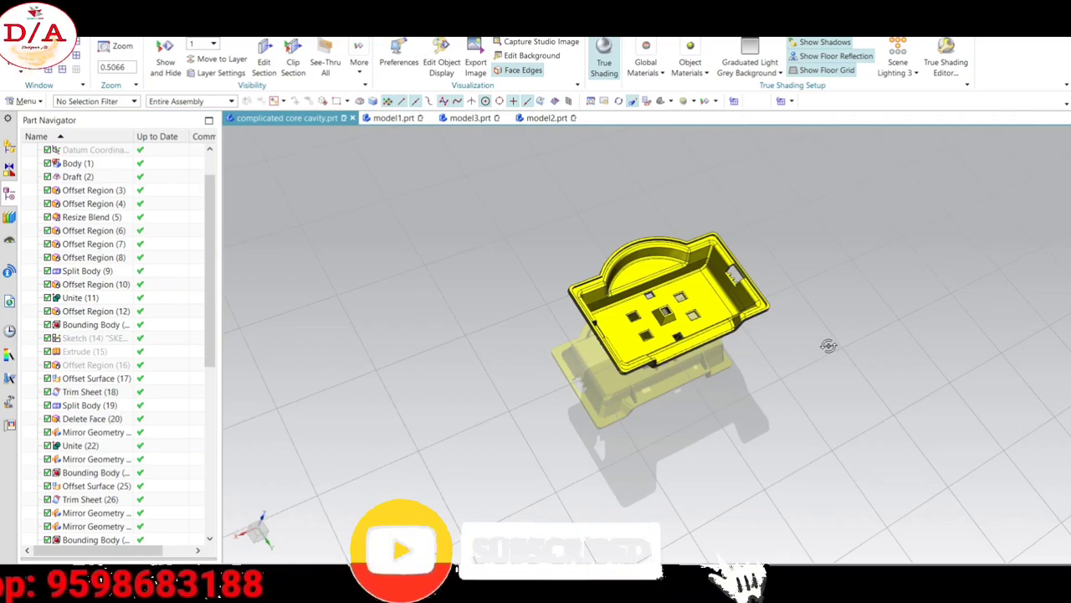
pyautogui.moveTo(828, 346)
pyautogui.mouseDown(button='middle')
pyautogui.moveTo(806, 306)
pyautogui.moveTo(782, 330)
pyautogui.moveTo(851, 394)
pyautogui.moveTo(842, 375)
pyautogui.moveTo(777, 342)
pyautogui.mouseUp(button='middle')
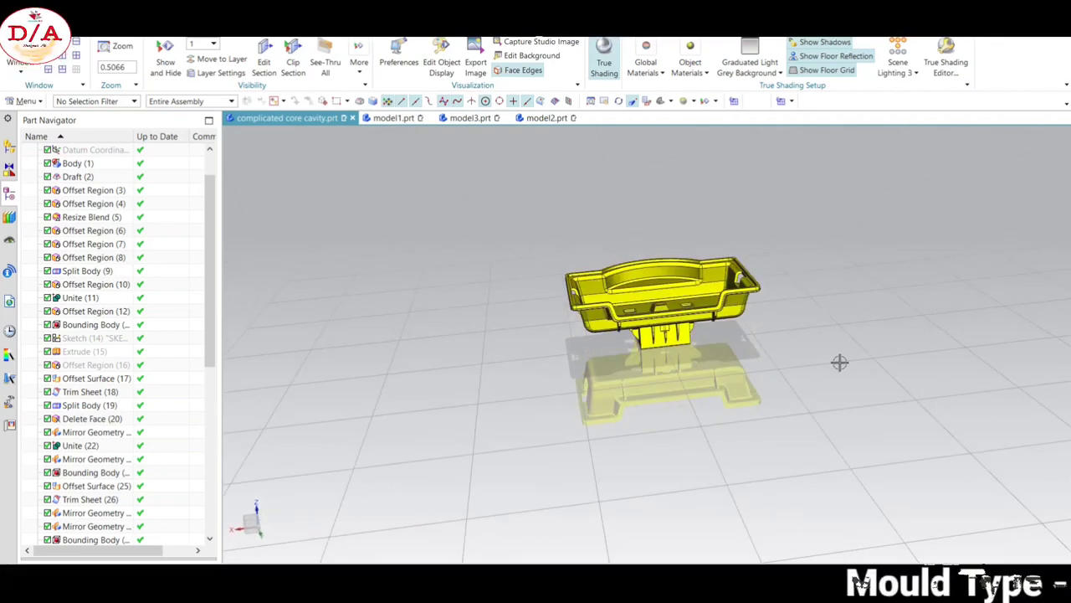
pyautogui.moveTo(839, 362); pyautogui.dragTo(853, 371, button='middle')
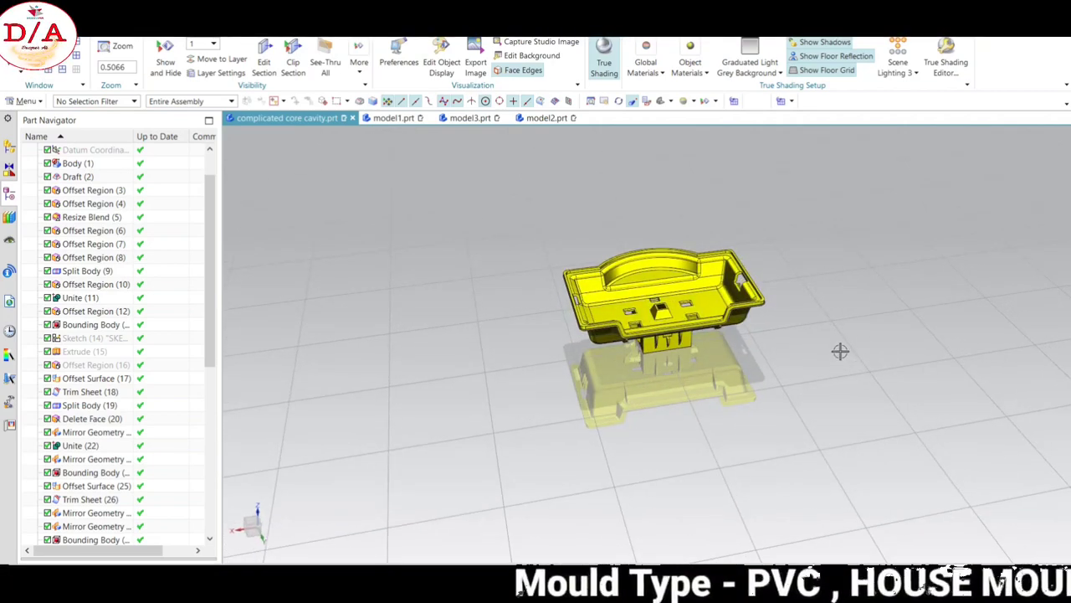
pyautogui.scroll(3, 710, 269)
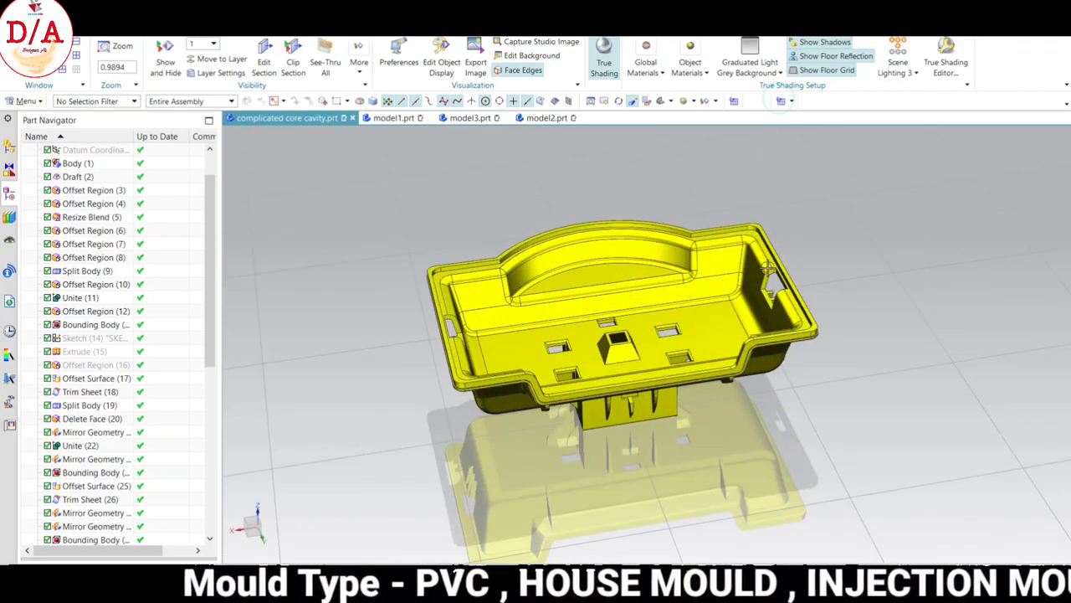
pyautogui.moveTo(768, 268)
pyautogui.mouseDown(button='middle')
pyautogui.moveTo(783, 314)
pyautogui.moveTo(805, 286)
pyautogui.mouseUp(button='middle')
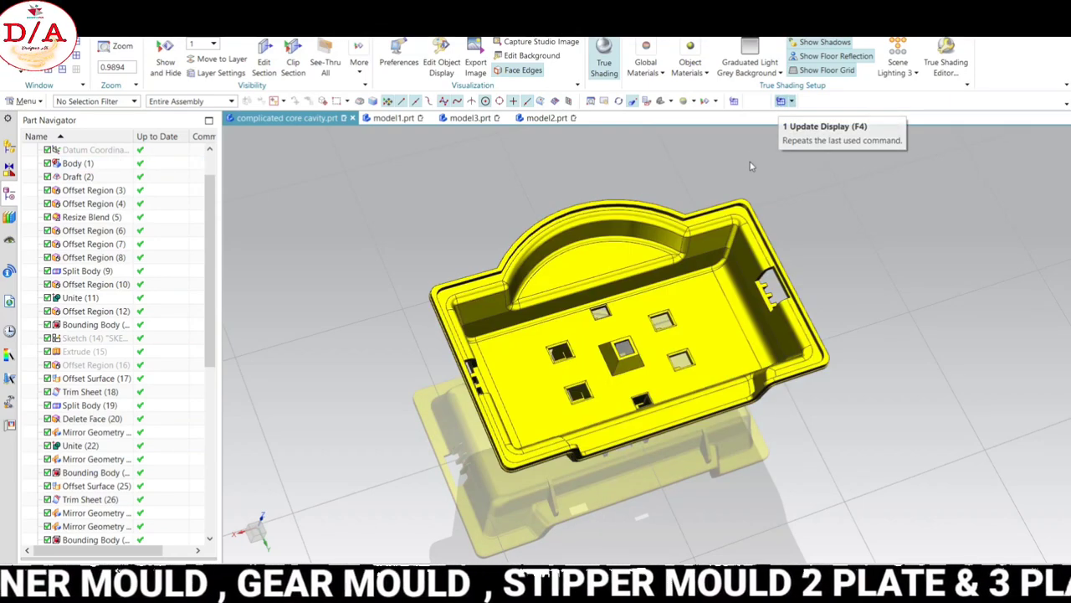
pyautogui.moveTo(751, 165)
pyautogui.mouseDown(button='middle')
pyautogui.moveTo(817, 167)
pyautogui.moveTo(824, 255)
pyautogui.mouseUp(button='middle')
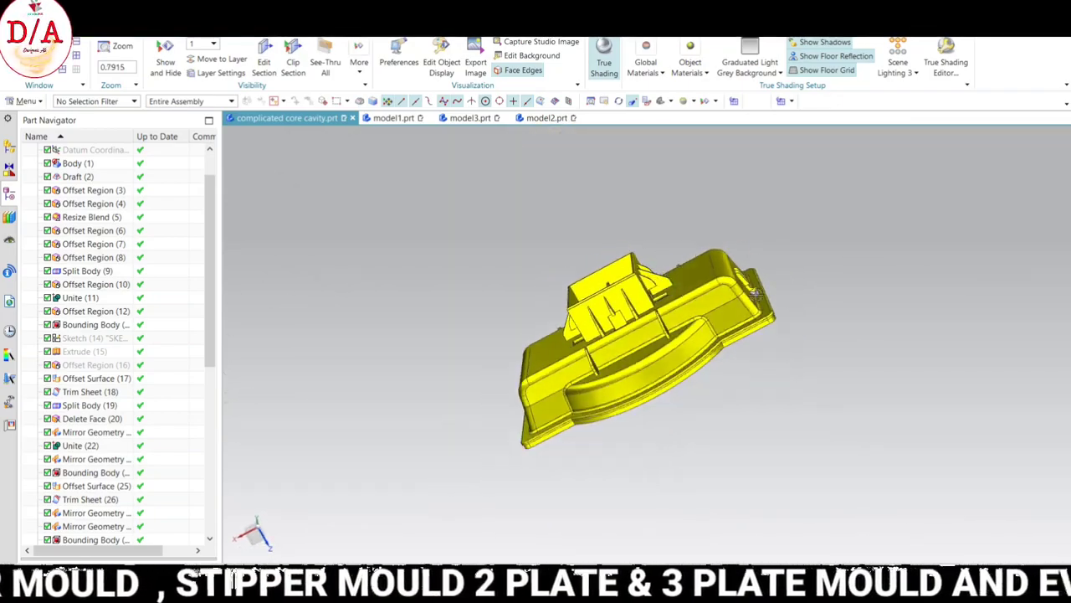
pyautogui.scroll(3, 706, 306)
# View the tray cavity from above, then switch to the model1 part's red bowl.
pyautogui.moveTo(705, 306)
pyautogui.mouseDown(button='middle')
pyautogui.moveTo(865, 354)
pyautogui.moveTo(816, 227)
pyautogui.moveTo(791, 240)
pyautogui.moveTo(803, 319)
pyautogui.moveTo(805, 279)
pyautogui.moveTo(875, 302)
pyautogui.moveTo(863, 302)
pyautogui.moveTo(854, 277)
pyautogui.moveTo(735, 299)
pyautogui.mouseUp(button='middle')
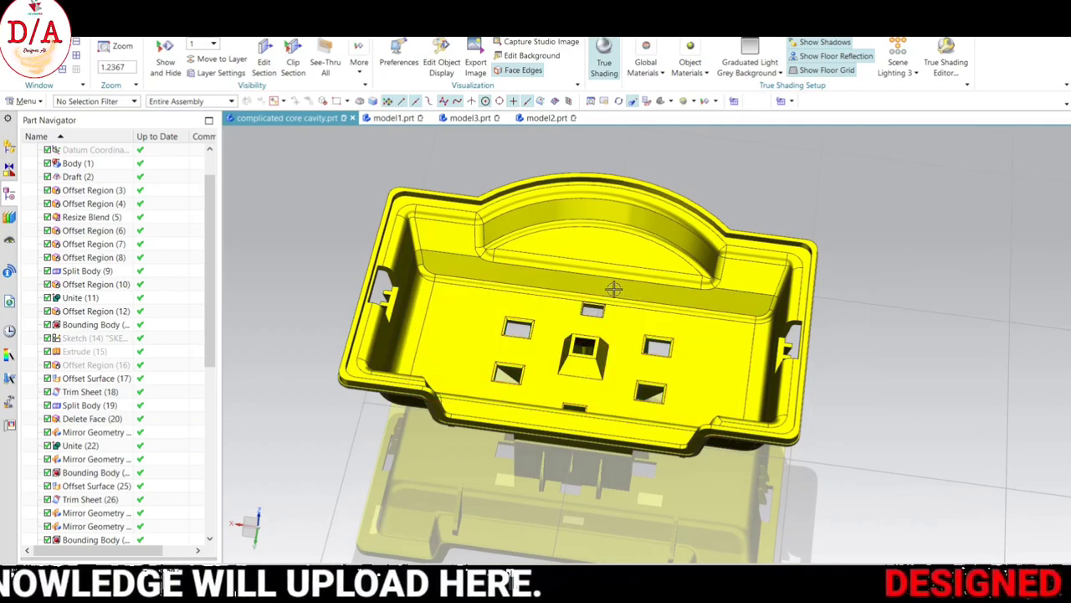
pyautogui.moveTo(614, 289)
pyautogui.mouseDown(button='middle')
pyautogui.moveTo(770, 337)
pyautogui.moveTo(756, 354)
pyautogui.moveTo(739, 304)
pyautogui.moveTo(753, 298)
pyautogui.moveTo(428, 149)
pyautogui.mouseUp(button='middle')
pyautogui.scroll(-1, 737, 327)
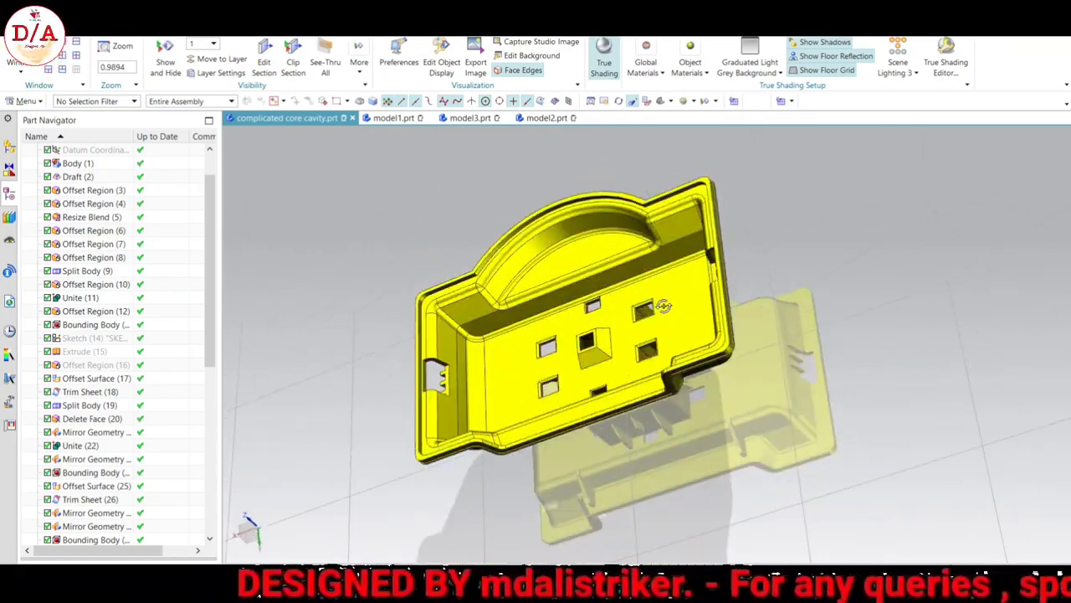
pyautogui.moveTo(663, 307)
pyautogui.mouseDown(button='middle')
pyautogui.moveTo(743, 278)
pyautogui.moveTo(806, 332)
pyautogui.moveTo(579, 327)
pyautogui.mouseUp(button='middle')
pyautogui.hotkey('ctrl', 'Tab')
pyautogui.scroll(2, 753, 293)
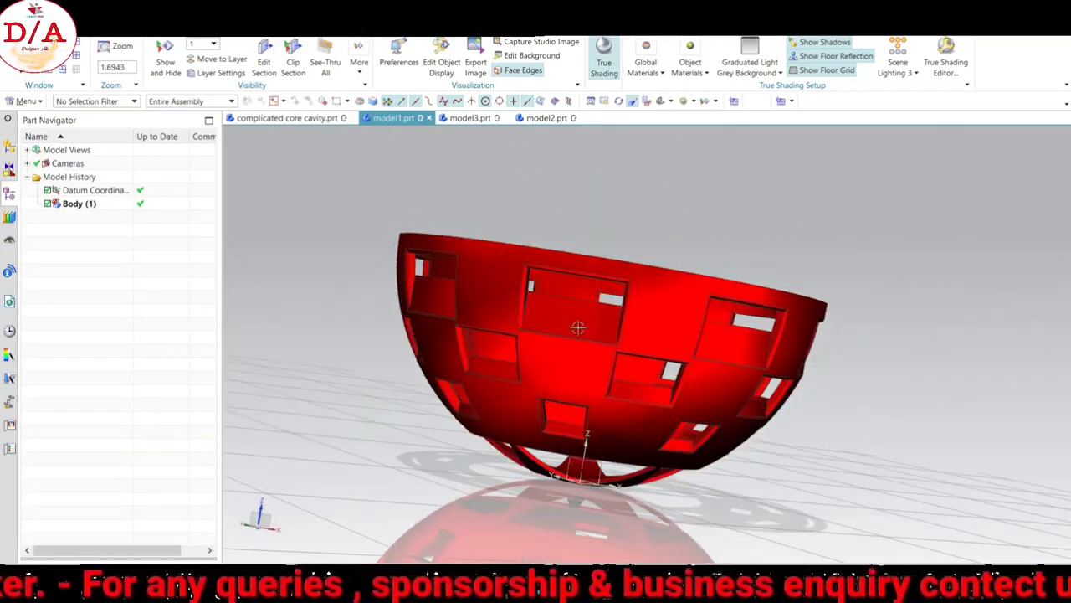
# Orbit the red bowl, then switch to model3 and inspect the green part's underside cavity.
pyautogui.scroll(-3, 578, 328)
pyautogui.moveTo(678, 242); pyautogui.dragTo(649, 258, button='middle')
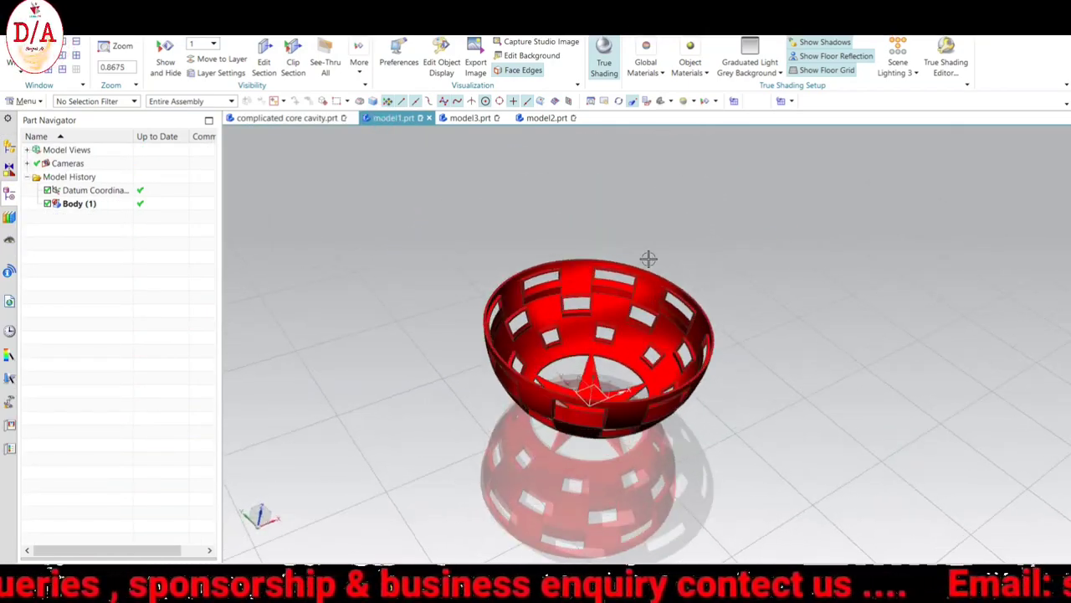
pyautogui.moveTo(674, 314)
pyautogui.mouseDown(button='middle')
pyautogui.moveTo(708, 343)
pyautogui.moveTo(500, 134)
pyautogui.mouseUp(button='middle')
pyautogui.click(469, 118)
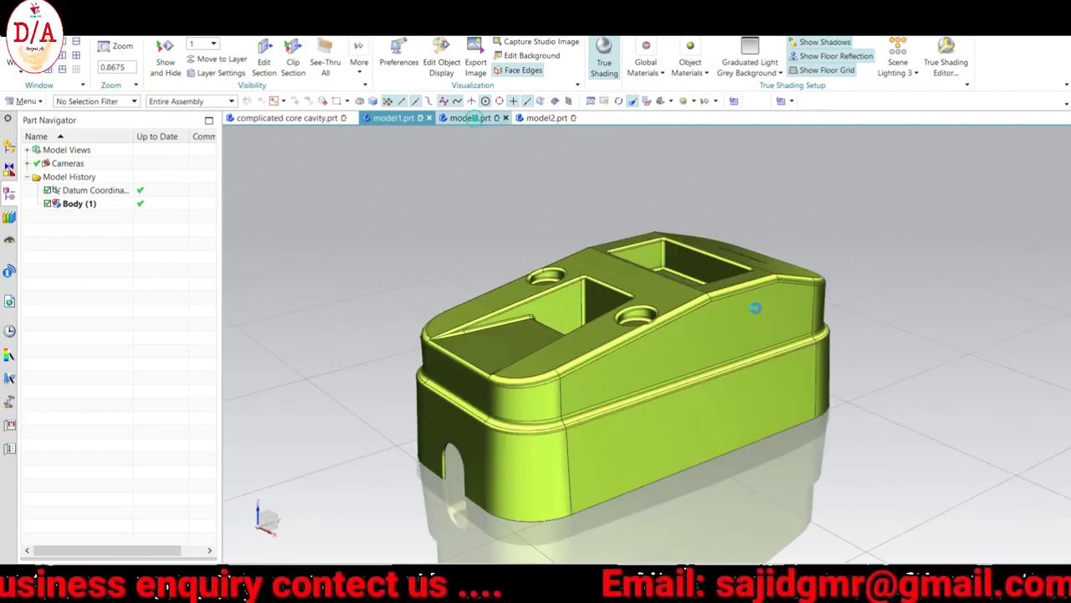
pyautogui.moveTo(756, 307)
pyautogui.mouseDown(button='middle')
pyautogui.moveTo(770, 311)
pyautogui.moveTo(728, 201)
pyautogui.mouseUp(button='middle')
pyautogui.scroll(-2, 721, 191)
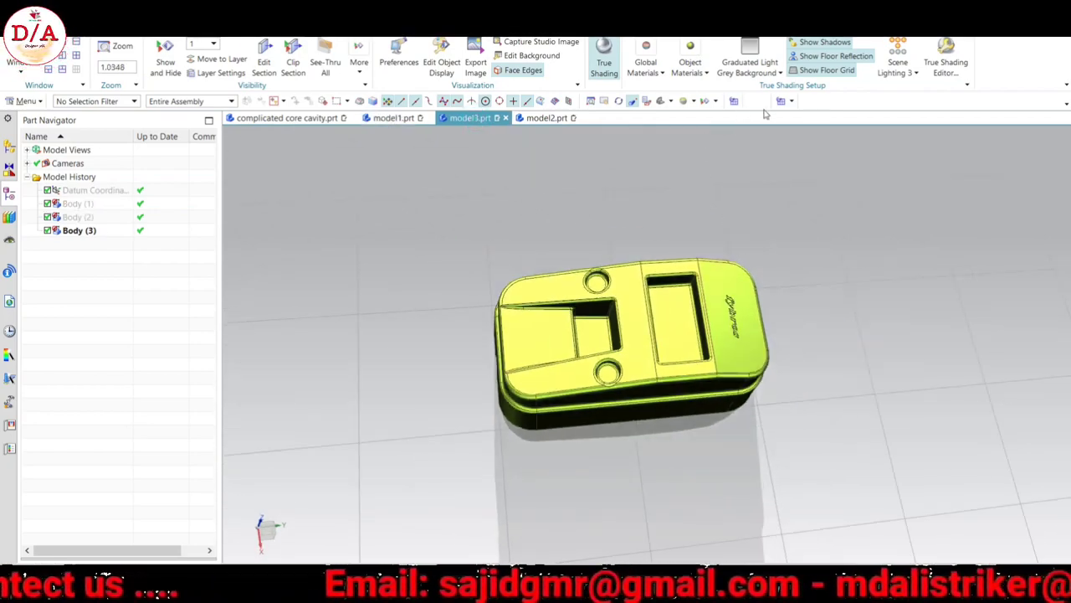
pyautogui.scroll(3, 784, 342)
pyautogui.moveTo(784, 343)
pyautogui.mouseDown(button='middle')
pyautogui.moveTo(784, 280)
pyautogui.moveTo(896, 382)
pyautogui.moveTo(801, 198)
pyautogui.moveTo(763, 448)
pyautogui.moveTo(742, 497)
pyautogui.moveTo(781, 340)
pyautogui.moveTo(608, 164)
pyautogui.mouseUp(button='middle')
pyautogui.scroll(-2, 801, 199)
# Switch to model2, orbit the blue part, and fit it in the view.
pyautogui.click(544, 118)
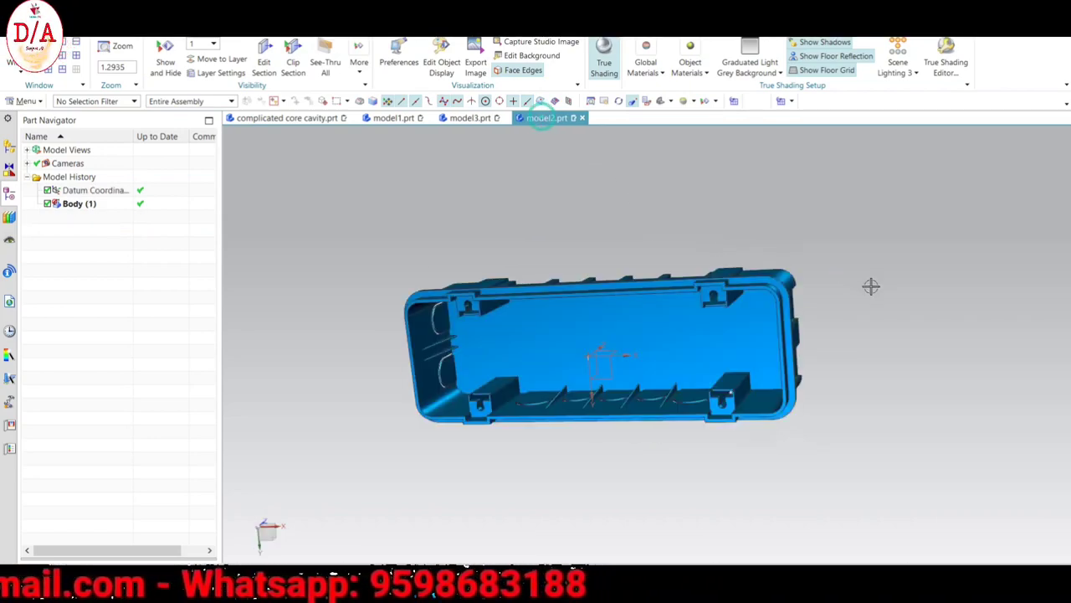
pyautogui.moveTo(870, 284); pyautogui.dragTo(870, 428, button='middle')
pyautogui.scroll(2, 789, 311)
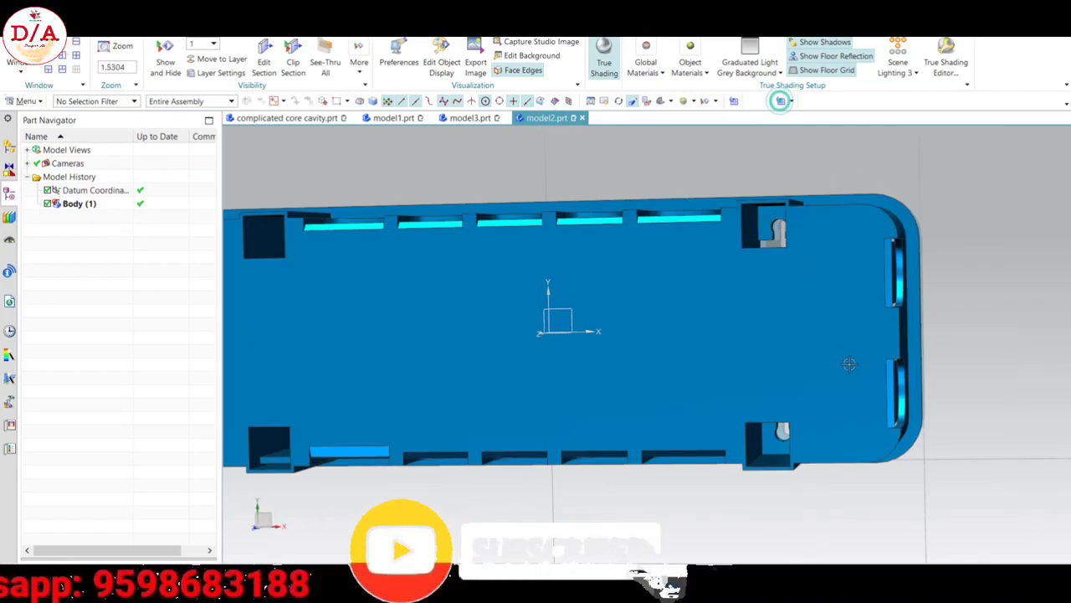
pyautogui.moveTo(850, 364)
pyautogui.mouseDown(button='middle')
pyautogui.moveTo(885, 447)
pyautogui.moveTo(918, 332)
pyautogui.moveTo(705, 316)
pyautogui.moveTo(773, 285)
pyautogui.moveTo(495, 385)
pyautogui.moveTo(798, 291)
pyautogui.mouseUp(button='middle')
pyautogui.scroll(-3, 862, 393)
pyautogui.scroll(5, 669, 295)
pyautogui.scroll(-1, 494, 385)
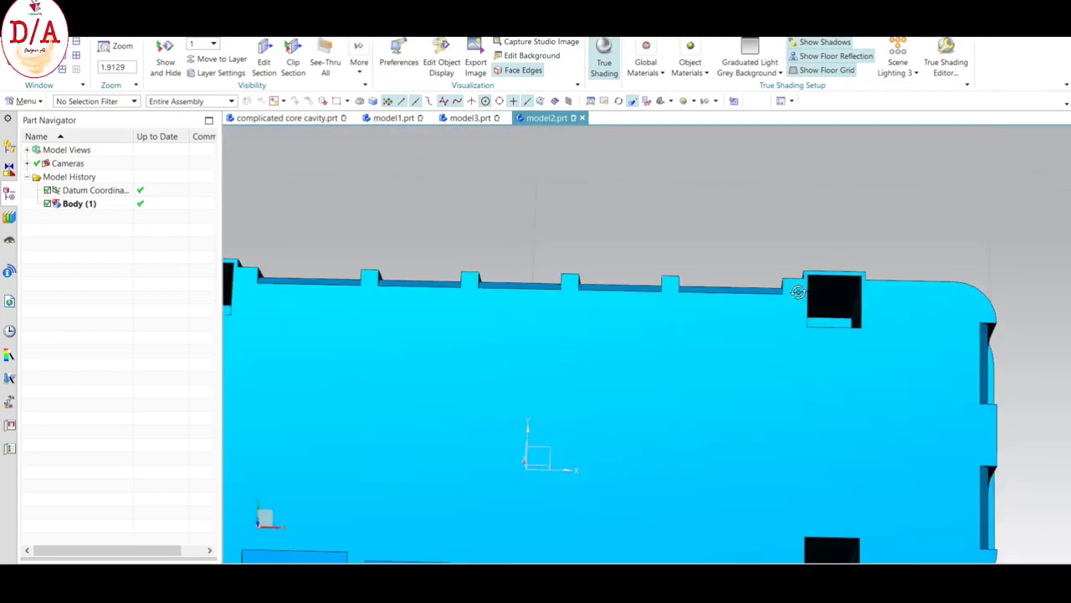
pyautogui.press('Home')
# Return to the complicated core cavity part, orbit the tray, and turn off realistic shading.
pyautogui.click(305, 117)
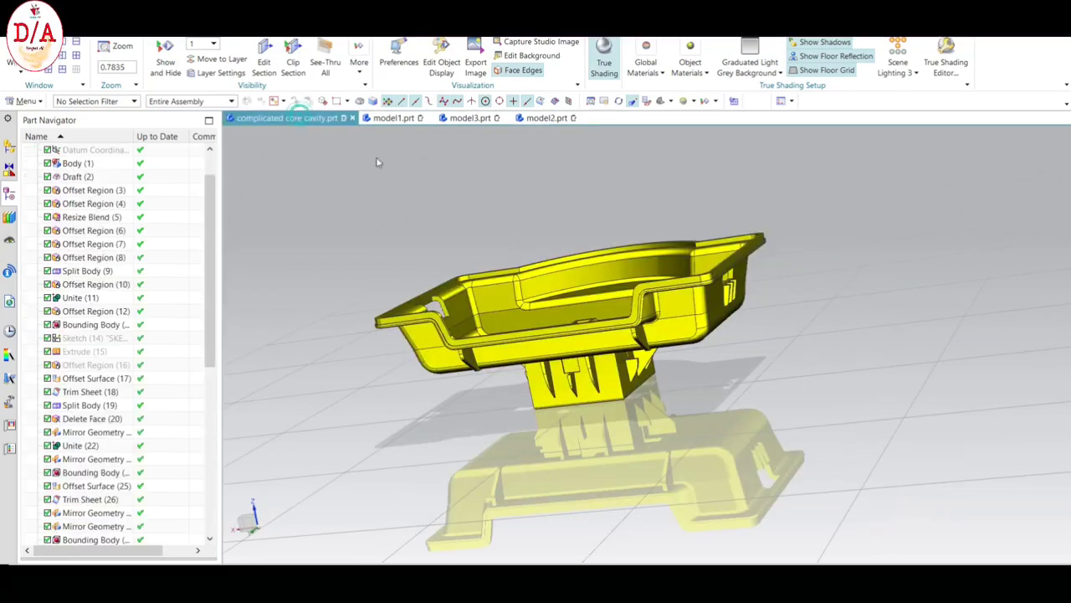
pyautogui.moveTo(585, 249); pyautogui.dragTo(734, 101, button='middle')
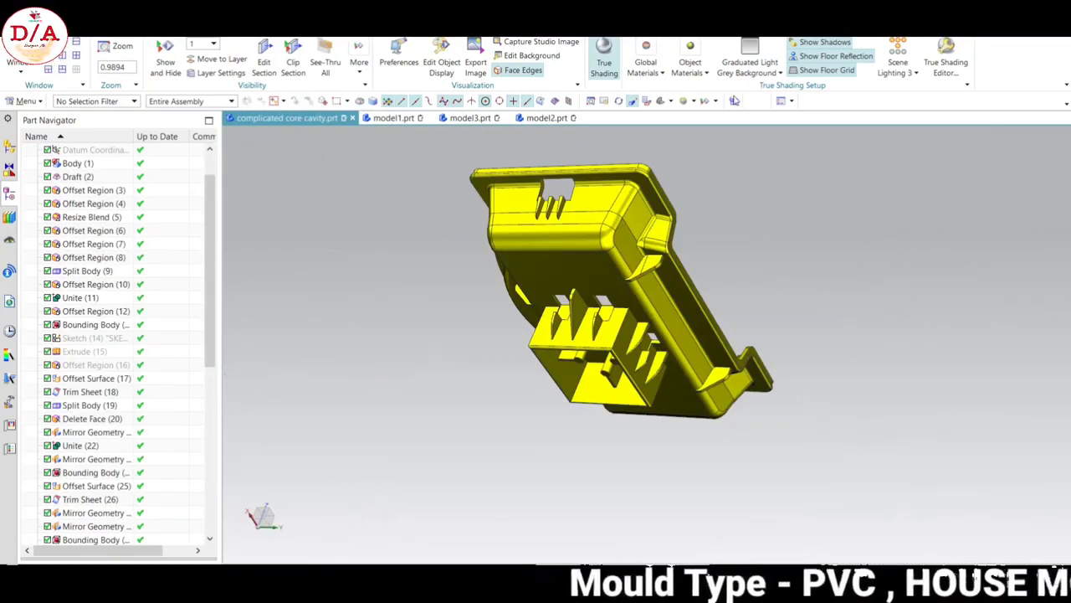
pyautogui.moveTo(775, 211)
pyautogui.mouseDown(button='middle')
pyautogui.moveTo(723, 277)
pyautogui.moveTo(703, 175)
pyautogui.mouseUp(button='middle')
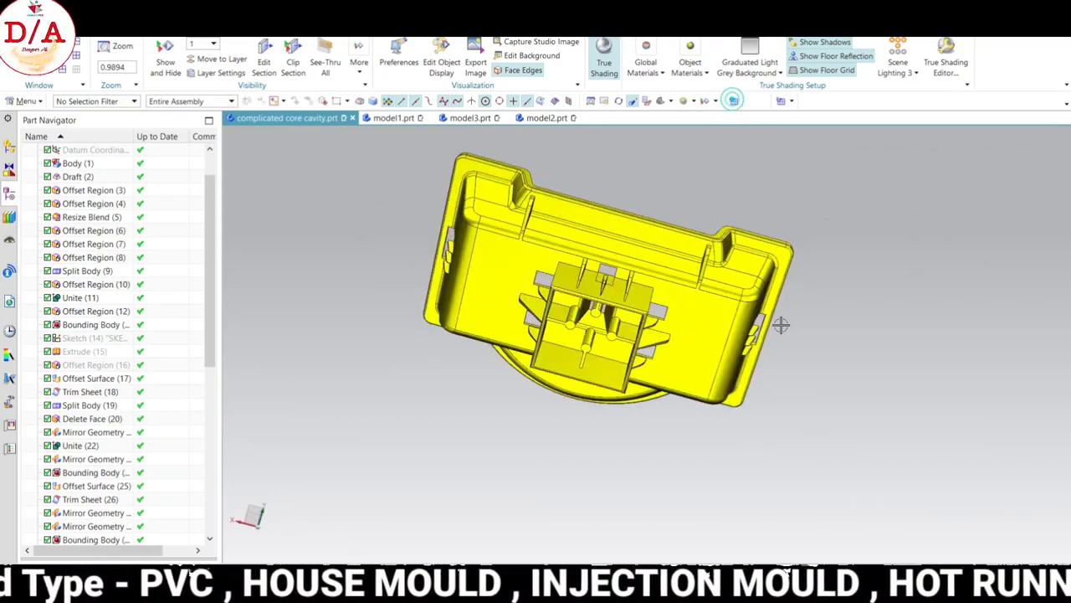
pyautogui.moveTo(781, 324); pyautogui.dragTo(795, 303, button='middle')
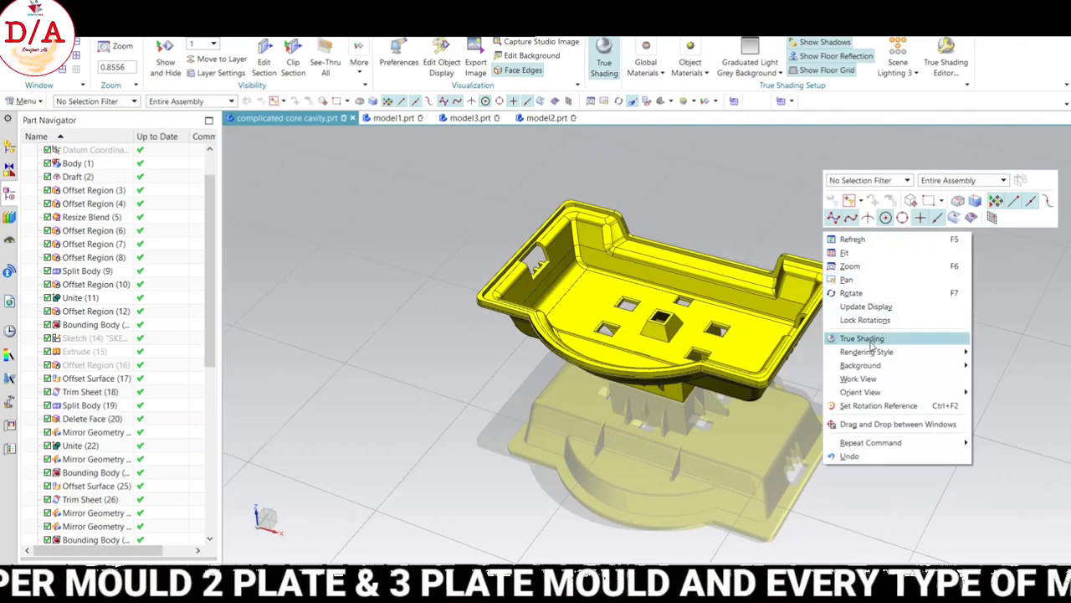
pyautogui.click(871, 338)
# Check the tray from top, front and tilted views, then restore the fitted trimetric view.
pyautogui.hotkey('ctrl', 'alt', 't')
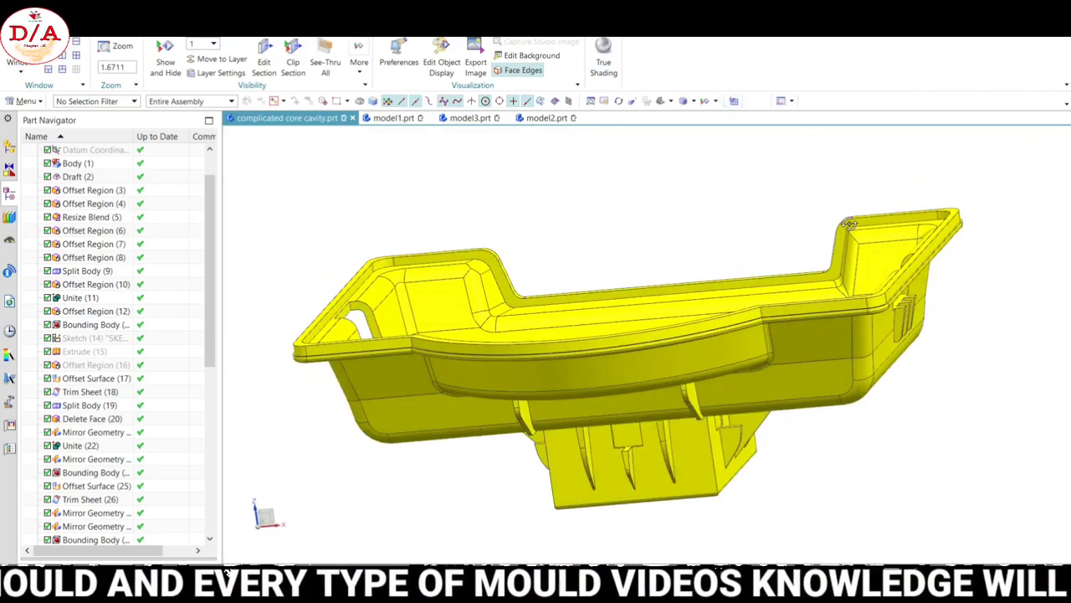
pyautogui.moveTo(865, 285); pyautogui.dragTo(818, 193, button='middle')
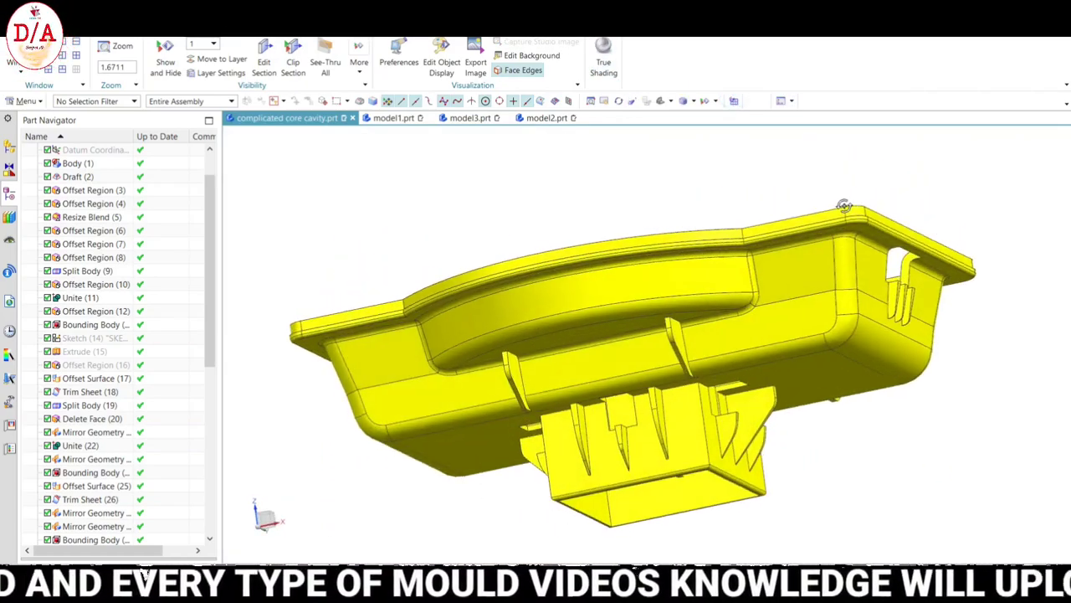
pyautogui.hotkey('ctrl', 'alt', 'f')
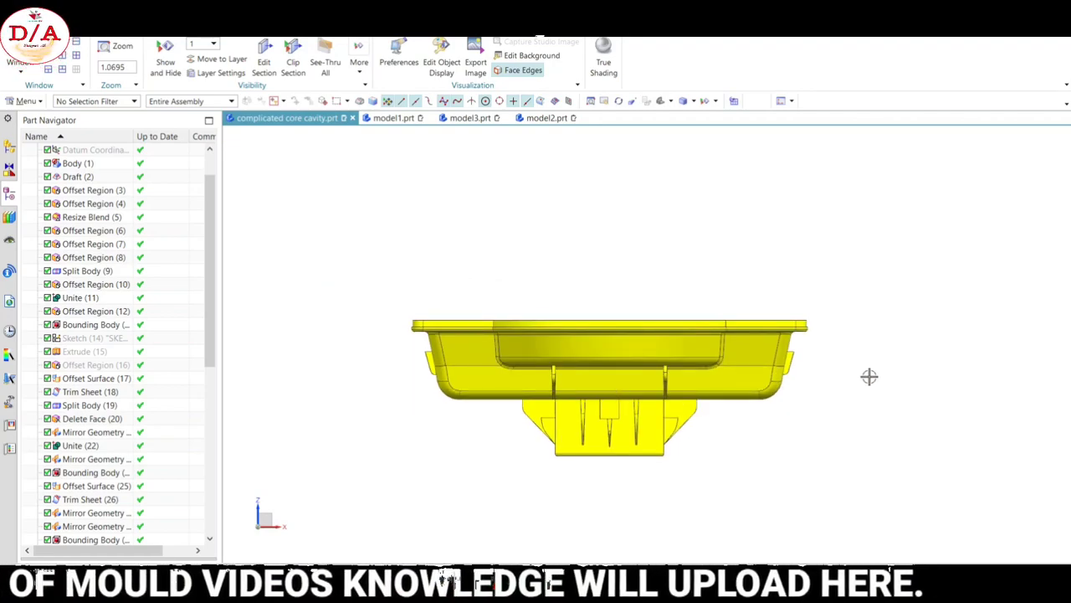
pyautogui.moveTo(869, 377)
pyautogui.mouseDown(button='middle')
pyautogui.moveTo(877, 254)
pyautogui.moveTo(878, 342)
pyautogui.moveTo(833, 315)
pyautogui.moveTo(862, 281)
pyautogui.moveTo(788, 149)
pyautogui.mouseUp(button='middle')
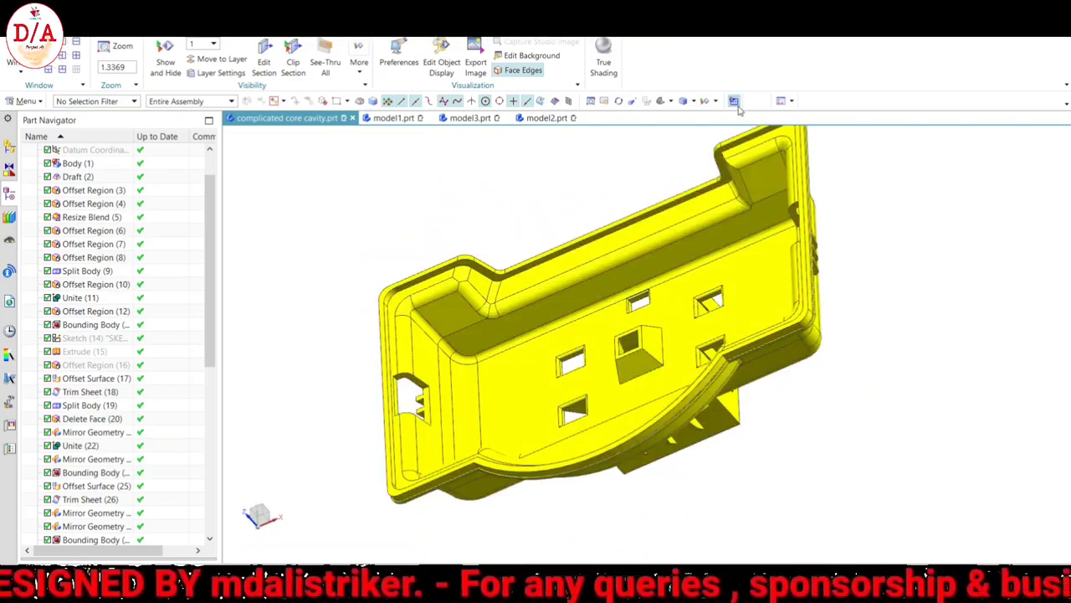
pyautogui.moveTo(868, 257)
pyautogui.mouseDown(button='middle')
pyautogui.moveTo(892, 303)
pyautogui.moveTo(903, 278)
pyautogui.moveTo(901, 332)
pyautogui.moveTo(946, 388)
pyautogui.moveTo(752, 144)
pyautogui.mouseUp(button='middle')
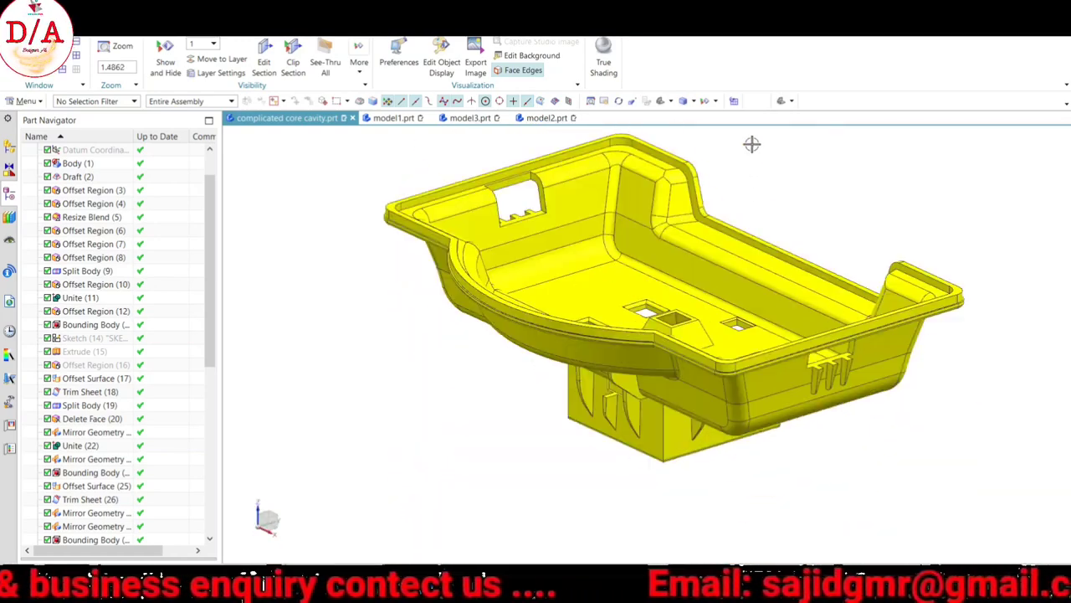
pyautogui.moveTo(820, 229)
pyautogui.mouseDown(button='middle')
pyautogui.moveTo(790, 394)
pyautogui.moveTo(785, 335)
pyautogui.mouseUp(button='middle')
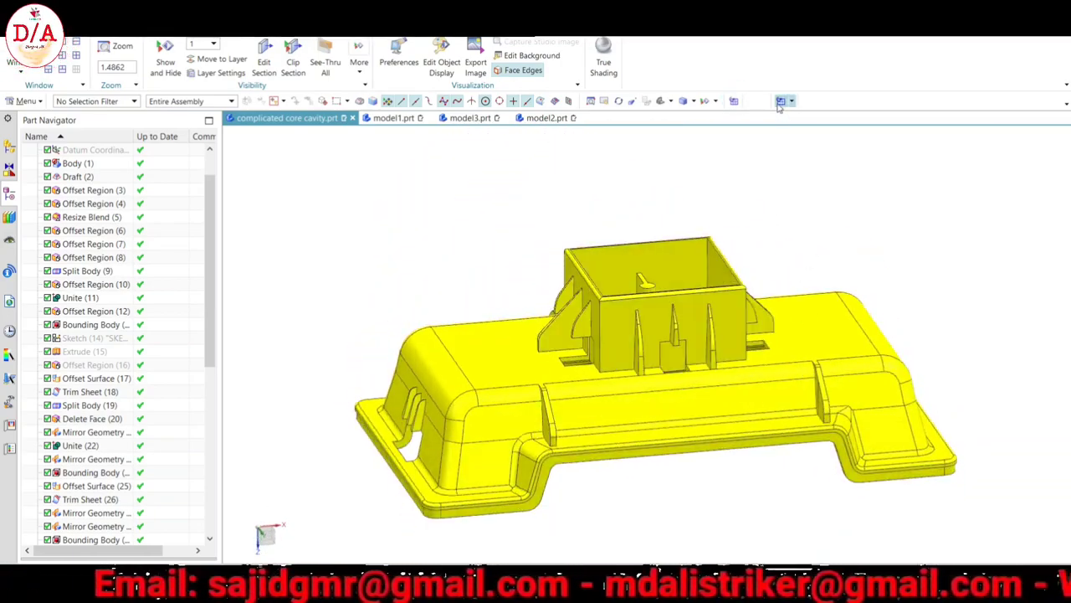
pyautogui.moveTo(875, 264); pyautogui.dragTo(745, 292, button='middle')
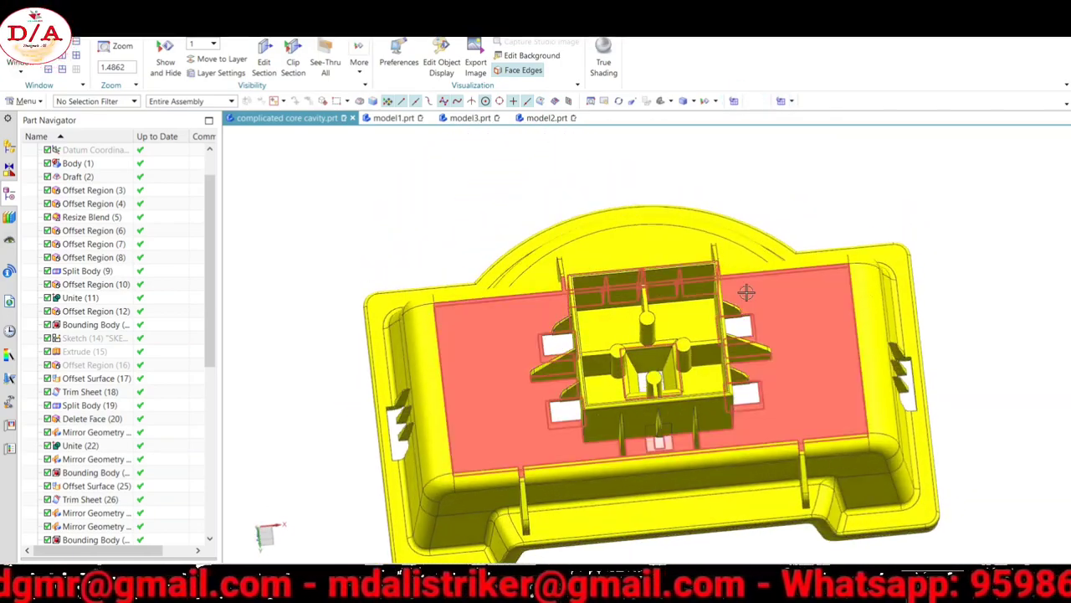
pyautogui.press('Home')
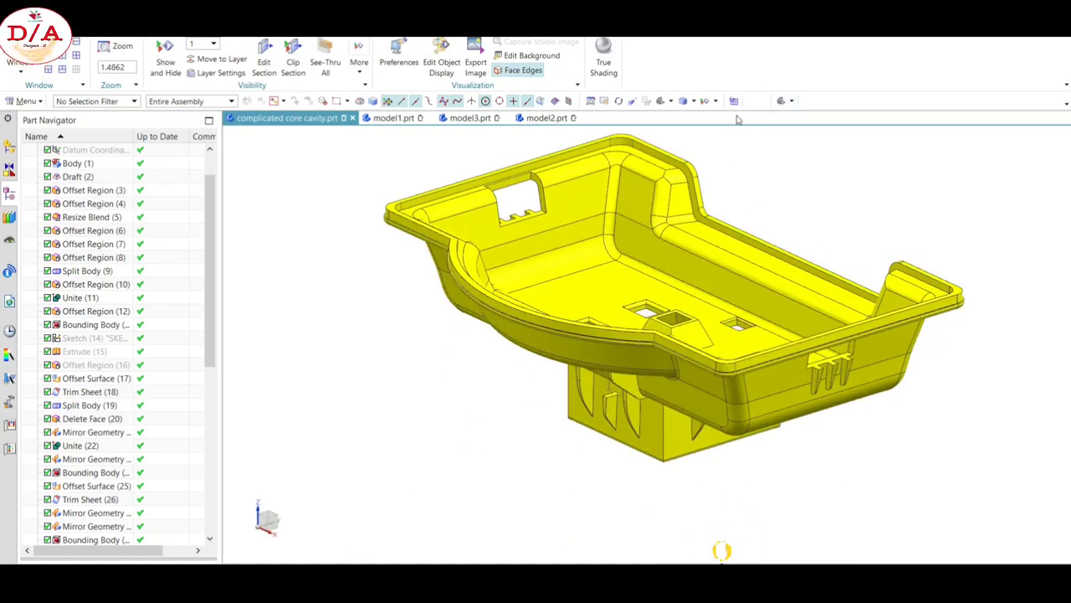
# Orbit and zoom the part through several 3D orientations.
pyautogui.moveTo(591, 311)
pyautogui.mouseDown(button='middle')
pyautogui.moveTo(876, 333)
pyautogui.moveTo(873, 390)
pyautogui.moveTo(841, 414)
pyautogui.mouseUp(button='middle')
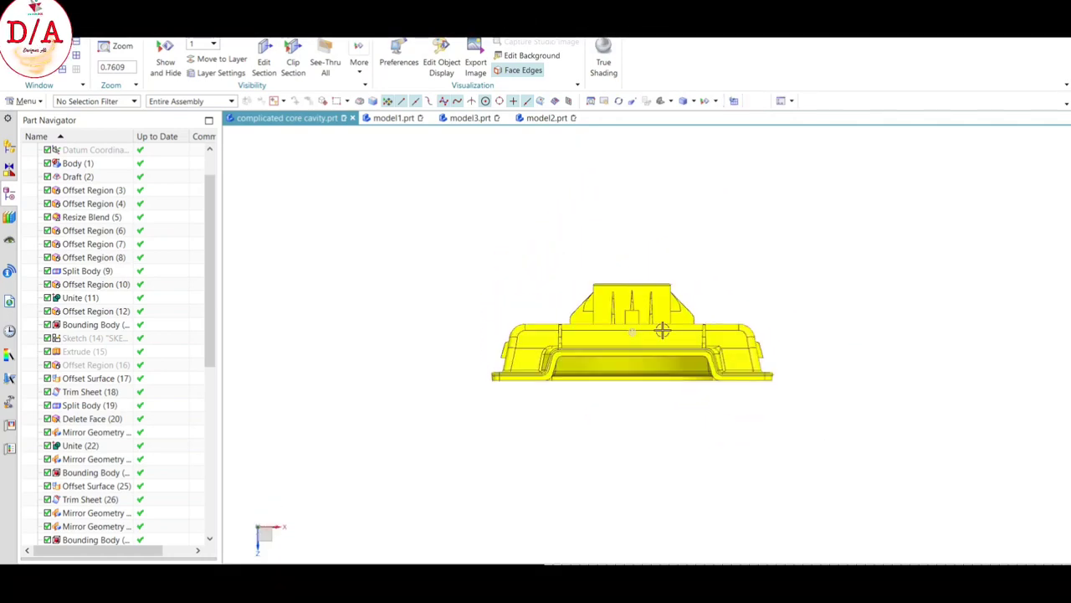
pyautogui.moveTo(662, 330); pyautogui.dragTo(755, 383, button='middle')
pyautogui.scroll(3, 755, 383)
pyautogui.moveTo(809, 437)
pyautogui.mouseDown(button='middle')
pyautogui.moveTo(902, 368)
pyautogui.moveTo(816, 361)
pyautogui.moveTo(907, 196)
pyautogui.moveTo(787, 195)
pyautogui.moveTo(509, 275)
pyautogui.mouseUp(button='middle')
pyautogui.scroll(-2, 906, 196)
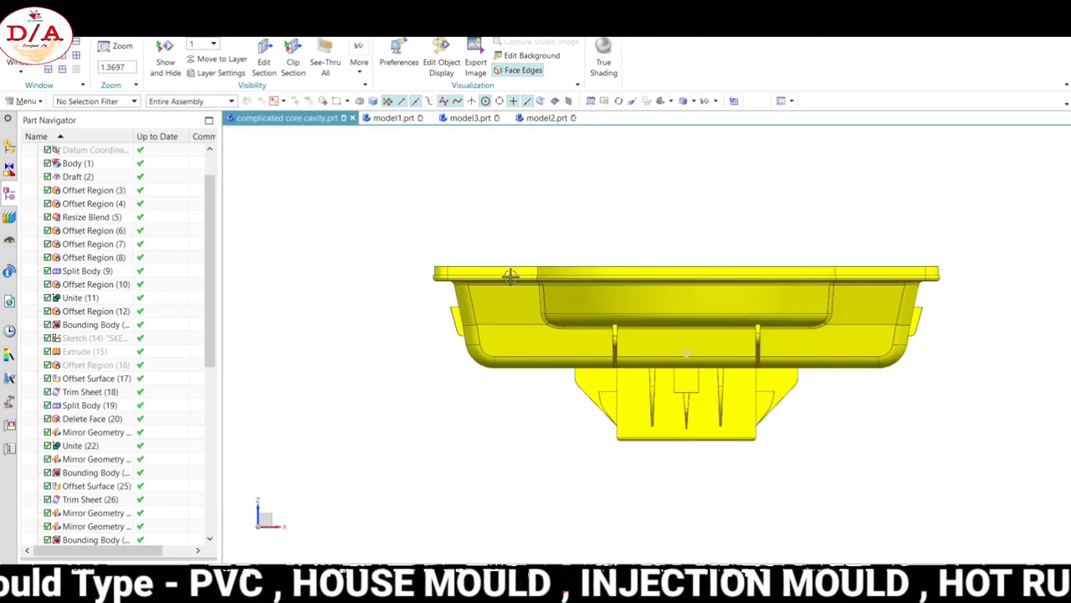
pyautogui.scroll(3, 372, 283)
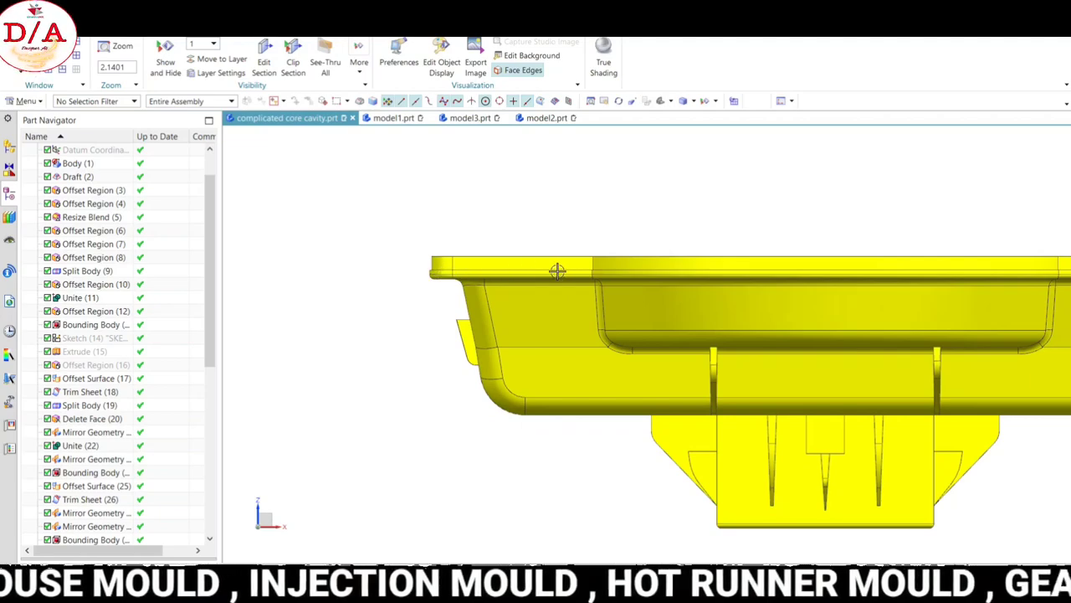
pyautogui.scroll(-3, 623, 273)
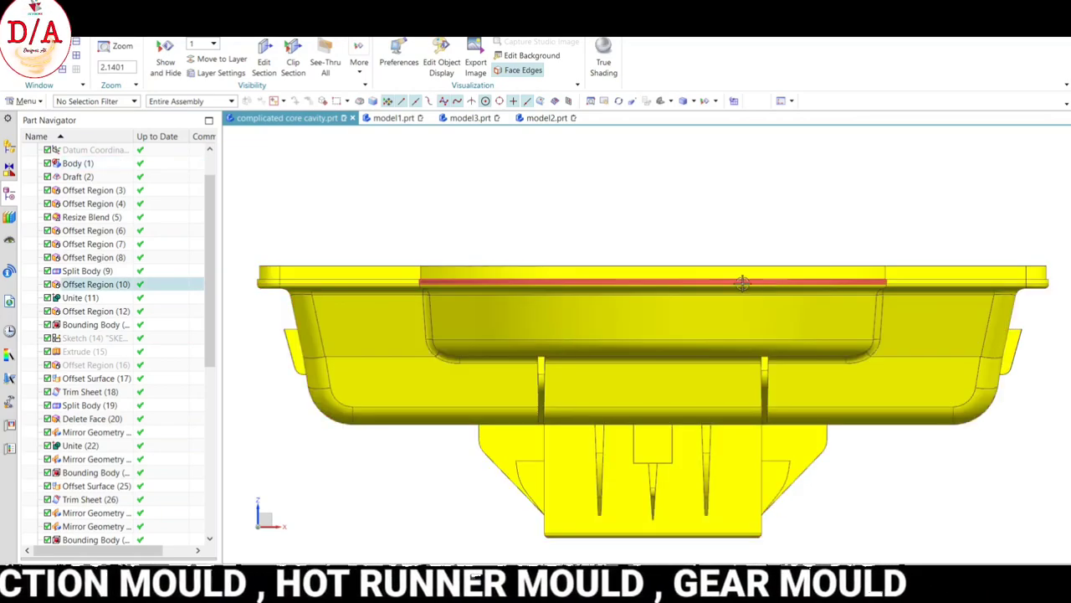
pyautogui.scroll(4, 952, 294)
# Snap to the top view, then open the Home tab's More feature gallery.
pyautogui.moveTo(951, 294)
pyautogui.mouseDown(button='middle')
pyautogui.moveTo(859, 313)
pyautogui.moveTo(837, 331)
pyautogui.moveTo(862, 386)
pyautogui.moveTo(828, 354)
pyautogui.mouseUp(button='middle')
pyautogui.scroll(-3, 837, 331)
pyautogui.press('F8')
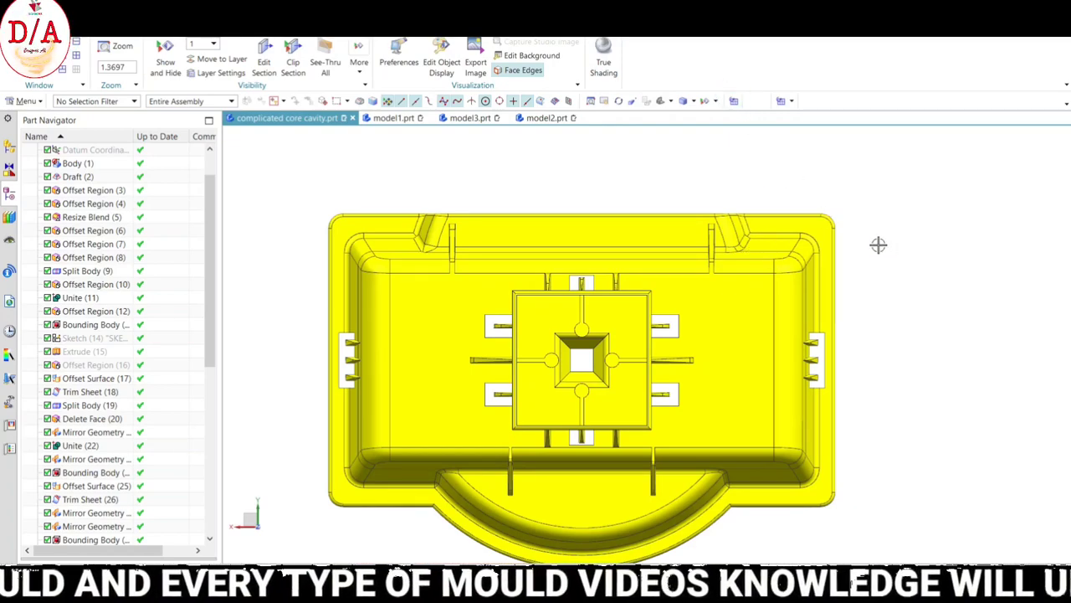
pyautogui.moveTo(899, 292)
pyautogui.mouseDown(button='middle')
pyautogui.moveTo(889, 276)
pyautogui.moveTo(894, 394)
pyautogui.moveTo(907, 419)
pyautogui.mouseUp(button='middle')
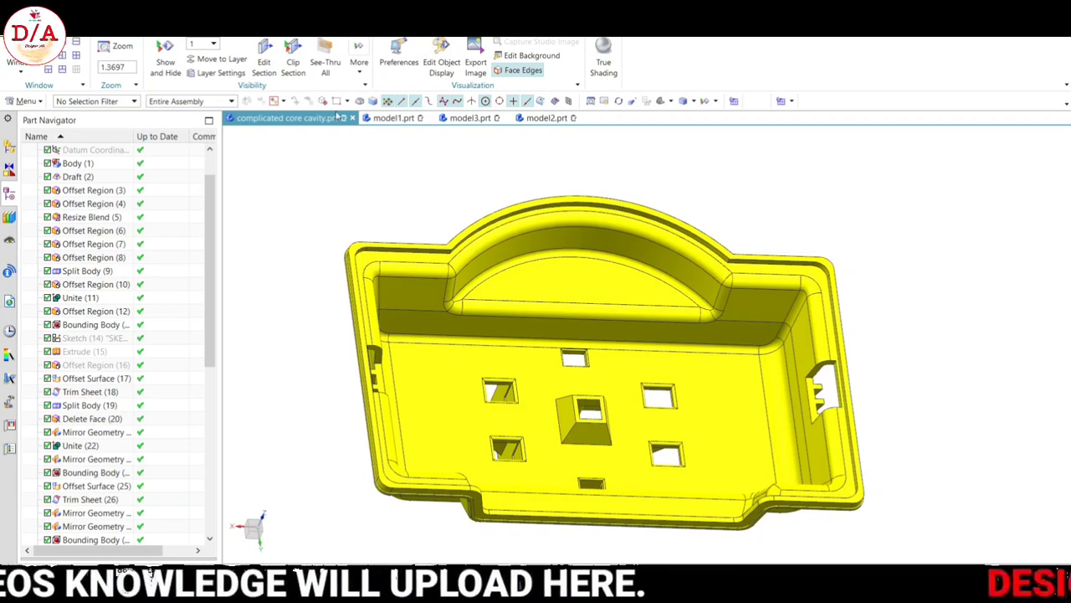
pyautogui.click(46, 25)
pyautogui.click(366, 66)
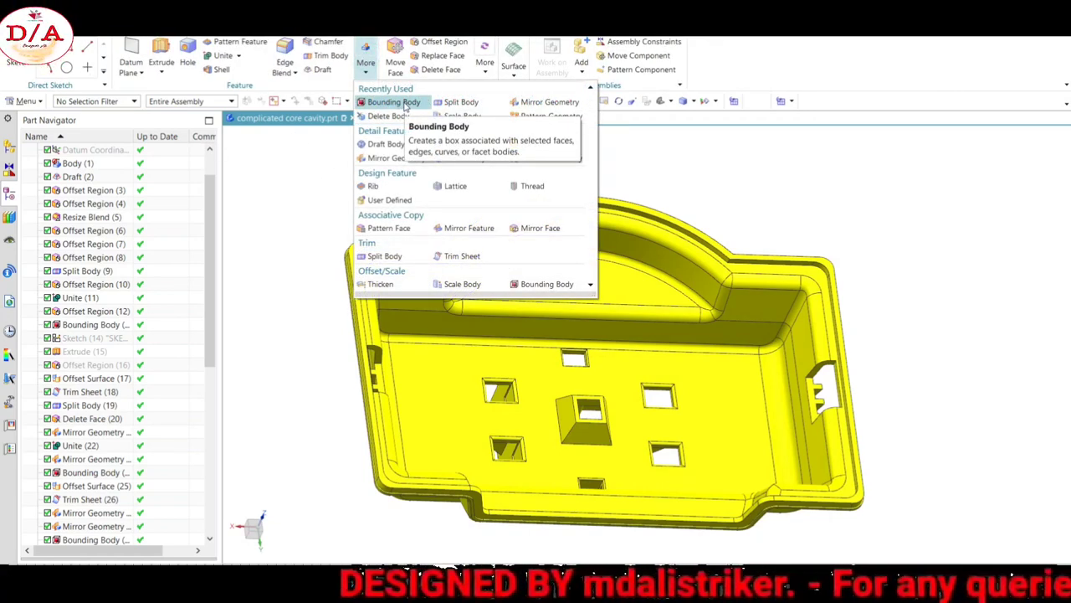
# Create a bounding body from three faces around the comb-shaped side-wall opening.
pyautogui.click(393, 102)
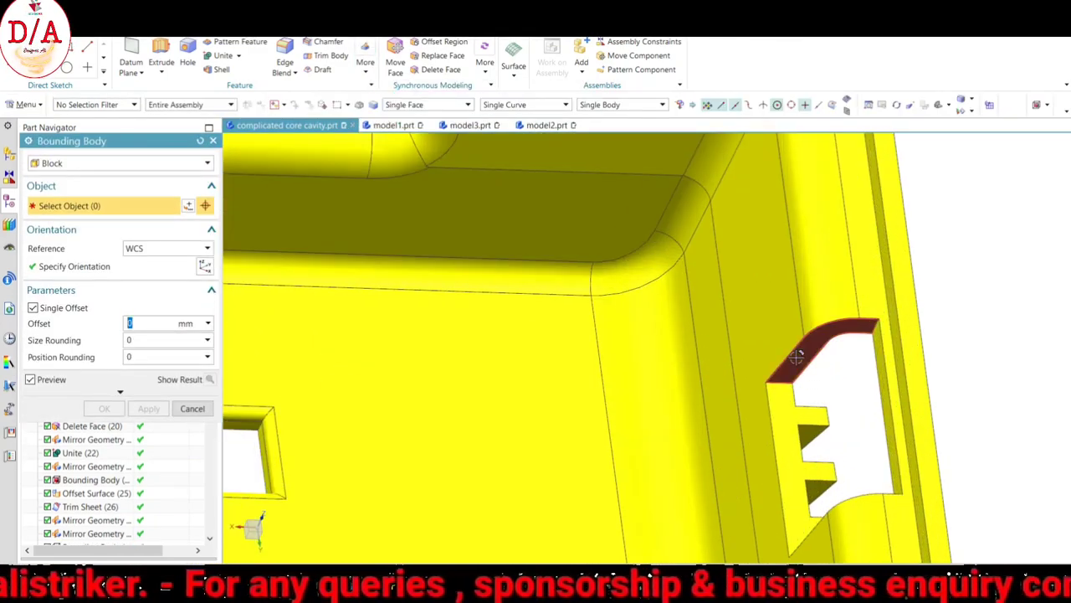
pyautogui.click(796, 357)
pyautogui.scroll(-5, 866, 344)
pyautogui.moveTo(866, 344); pyautogui.dragTo(868, 366, button='middle')
pyautogui.scroll(5, 759, 381)
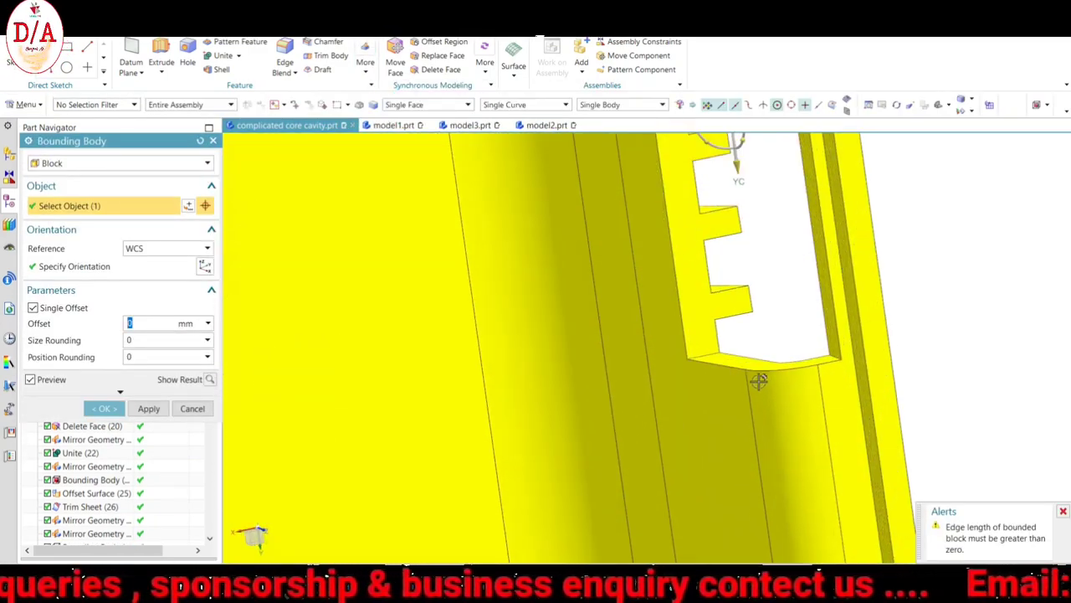
pyautogui.click(756, 365)
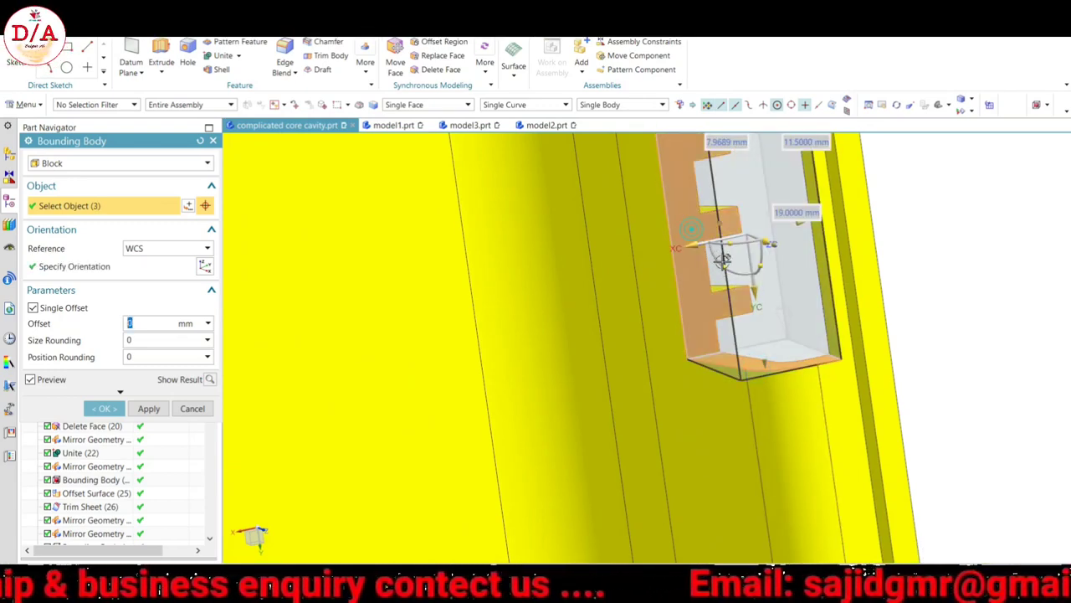
pyautogui.scroll(-5, 722, 259)
pyautogui.moveTo(842, 266)
pyautogui.mouseDown(button='middle')
pyautogui.moveTo(771, 188)
pyautogui.moveTo(832, 294)
pyautogui.moveTo(837, 332)
pyautogui.moveTo(849, 323)
pyautogui.moveTo(847, 290)
pyautogui.moveTo(816, 394)
pyautogui.moveTo(825, 406)
pyautogui.mouseUp(button='middle')
pyautogui.scroll(5, 771, 182)
pyautogui.click(771, 183)
pyautogui.scroll(-5, 770, 183)
pyautogui.click(105, 408)
# Orbit the part to review the new bounding block from above and at an angle.
pyautogui.scroll(-5, 823, 304)
pyautogui.moveTo(847, 285)
pyautogui.mouseDown(button='middle')
pyautogui.moveTo(851, 327)
pyautogui.moveTo(899, 263)
pyautogui.moveTo(734, 206)
pyautogui.mouseUp(button='middle')
pyautogui.scroll(-3, 814, 309)
pyautogui.moveTo(814, 309); pyautogui.dragTo(639, 277, button='middle')
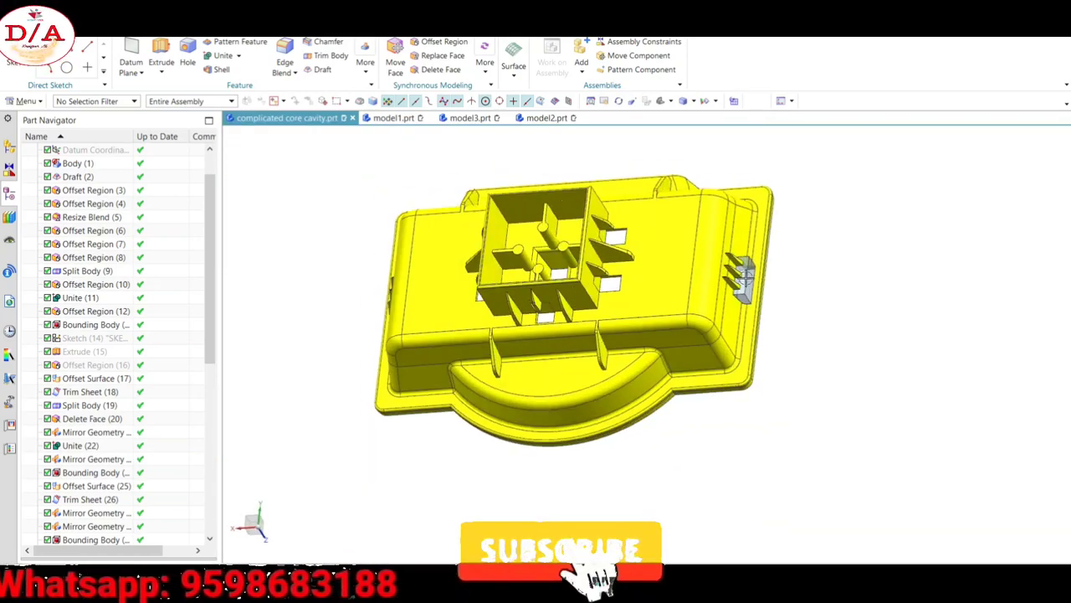
pyautogui.scroll(5, 639, 277)
pyautogui.click(159, 25)
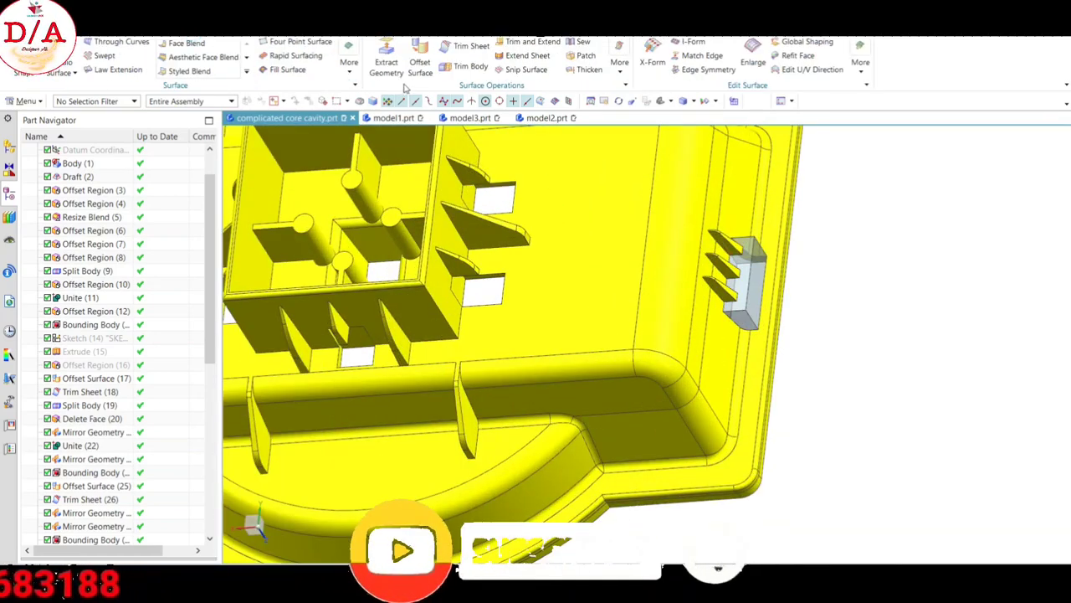
# Start an Offset Surface at offset 0 and select three faces of the bounding block.
pyautogui.click(419, 63)
pyautogui.click(442, 102)
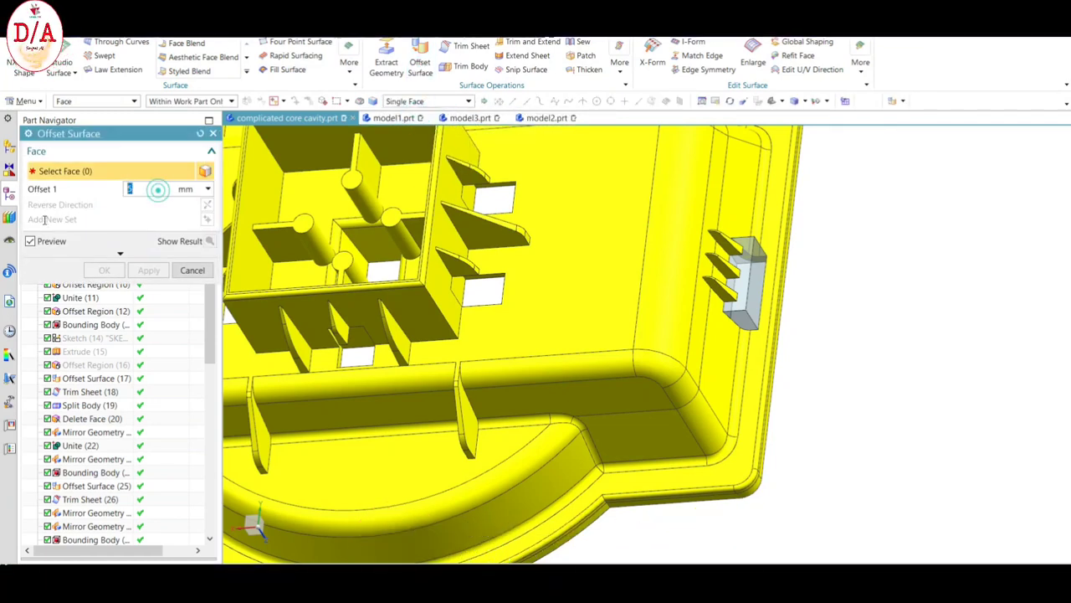
pyautogui.click(774, 312)
pyautogui.scroll(3, 774, 312)
pyautogui.click(742, 258)
pyautogui.scroll(2, 770, 284)
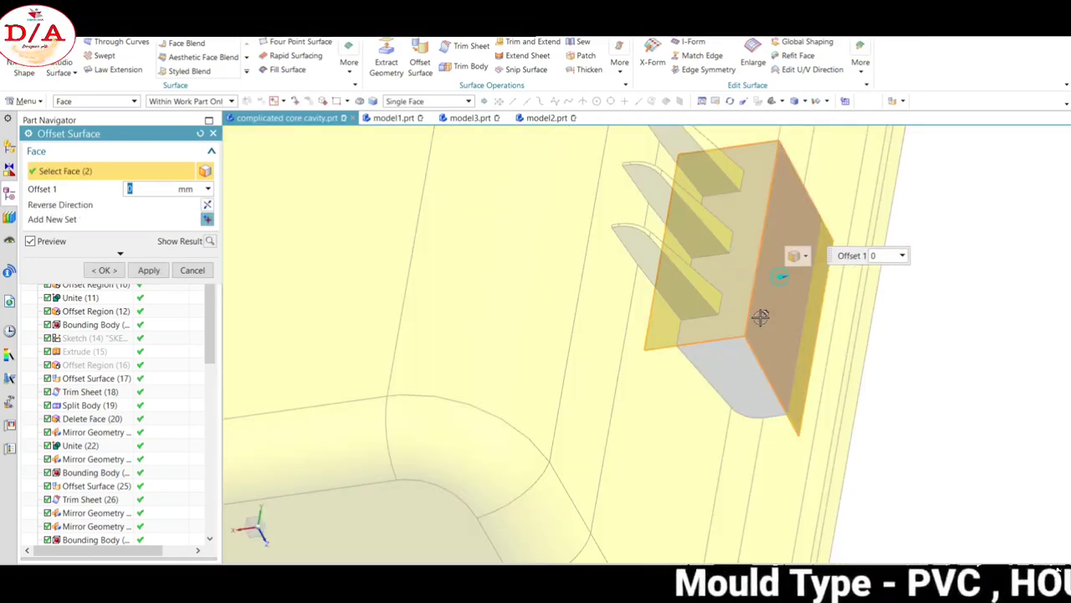
pyautogui.click(725, 354)
pyautogui.scroll(-3, 798, 275)
pyautogui.scroll(-2, 796, 311)
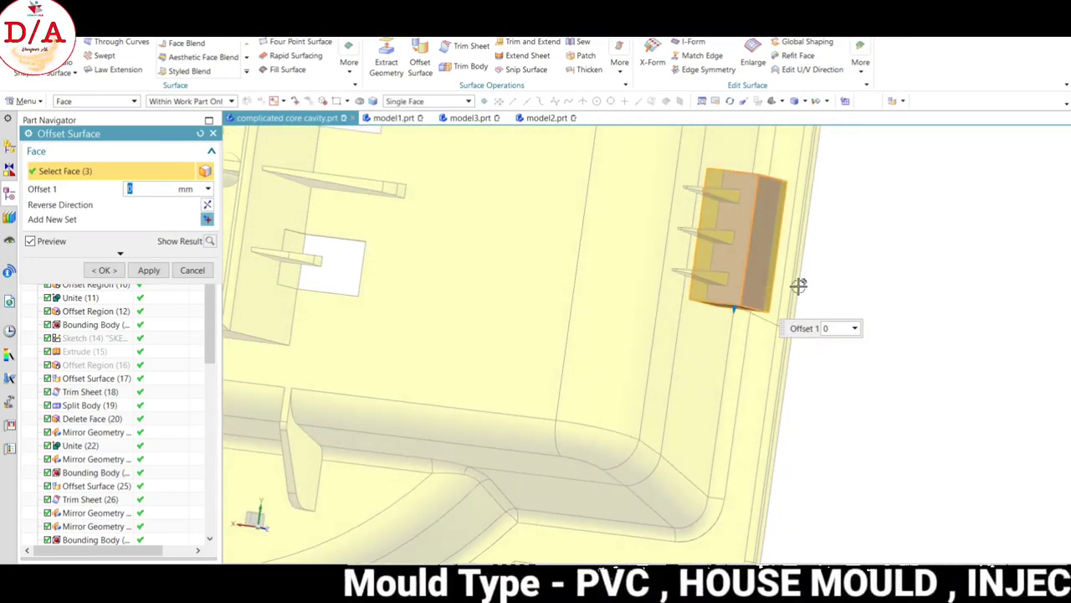
pyautogui.scroll(3, 796, 251)
# Add the block's top face and create the 0 mm offset surfaces.
pyautogui.moveTo(792, 184); pyautogui.dragTo(820, 213, button='middle')
pyautogui.scroll(-3, 731, 232)
pyautogui.scroll(3, 732, 233)
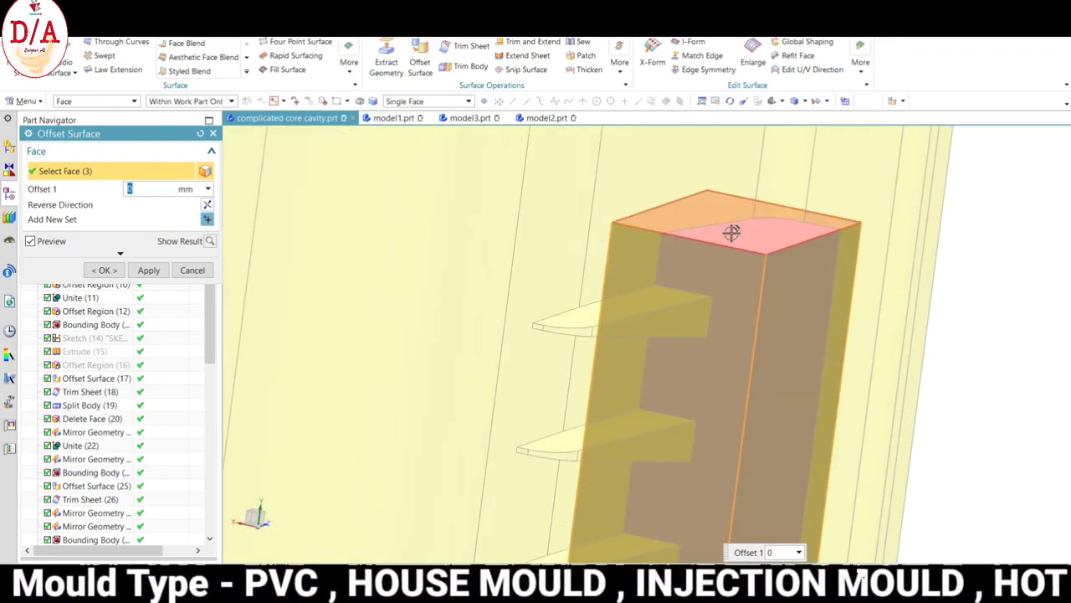
pyautogui.click(732, 232)
pyautogui.scroll(-5, 823, 263)
pyautogui.moveTo(823, 263)
pyautogui.mouseDown(button='middle')
pyautogui.moveTo(863, 282)
pyautogui.moveTo(853, 256)
pyautogui.mouseUp(button='middle')
pyautogui.scroll(2, 862, 273)
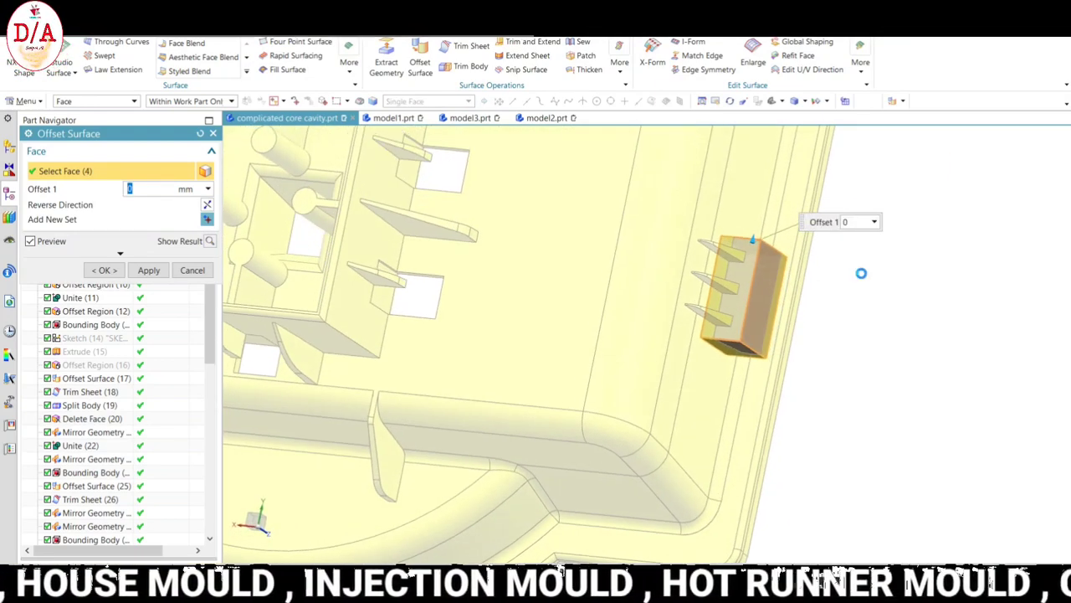
pyautogui.click(103, 270)
pyautogui.scroll(-5, 715, 352)
pyautogui.moveTo(714, 352)
pyautogui.mouseDown(button='middle')
pyautogui.moveTo(754, 275)
pyautogui.moveTo(760, 334)
pyautogui.moveTo(782, 293)
pyautogui.moveTo(807, 296)
pyautogui.mouseUp(button='middle')
# Hide the solid bounding block with Immediate Hide and inspect the offset sheets over the E-shaped pocket.
pyautogui.hotkey('ctrl', 'shift', 'i')
pyautogui.scroll(4, 706, 292)
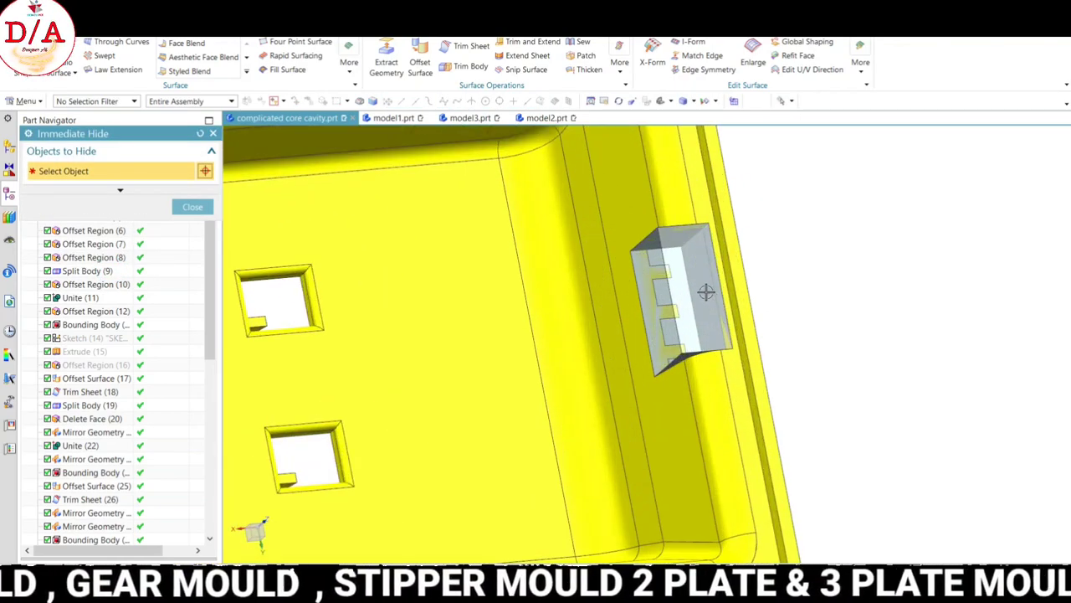
pyautogui.press('Escape')
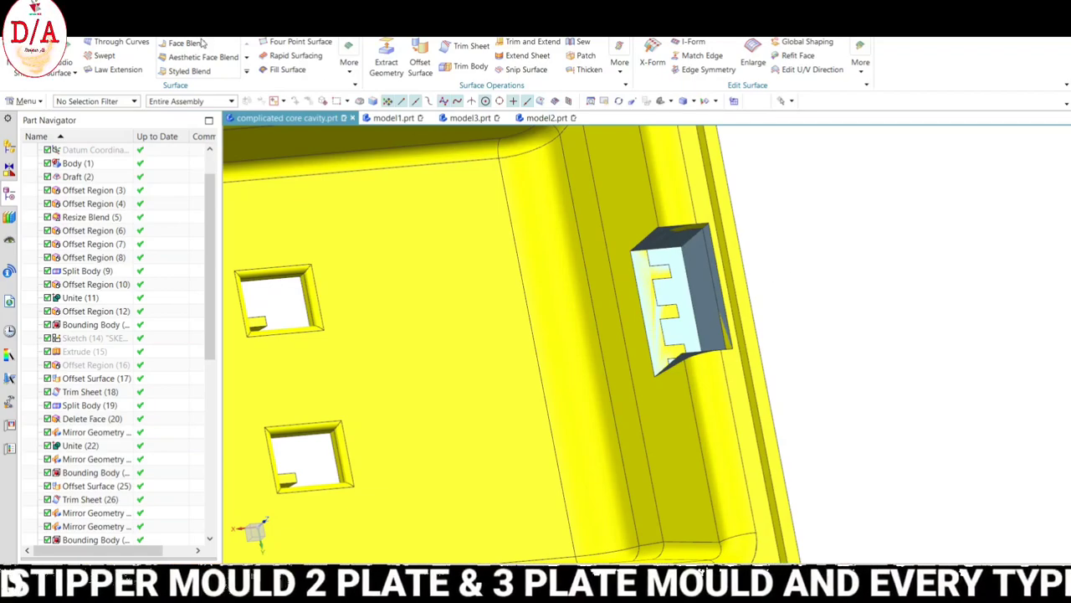
pyautogui.scroll(-5, 758, 294)
pyautogui.moveTo(759, 294)
pyautogui.mouseDown(button='middle')
pyautogui.moveTo(744, 308)
pyautogui.moveTo(743, 251)
pyautogui.moveTo(767, 399)
pyautogui.moveTo(770, 273)
pyautogui.moveTo(699, 262)
pyautogui.moveTo(761, 280)
pyautogui.moveTo(717, 240)
pyautogui.mouseUp(button='middle')
pyautogui.scroll(5, 748, 292)
pyautogui.scroll(2, 652, 195)
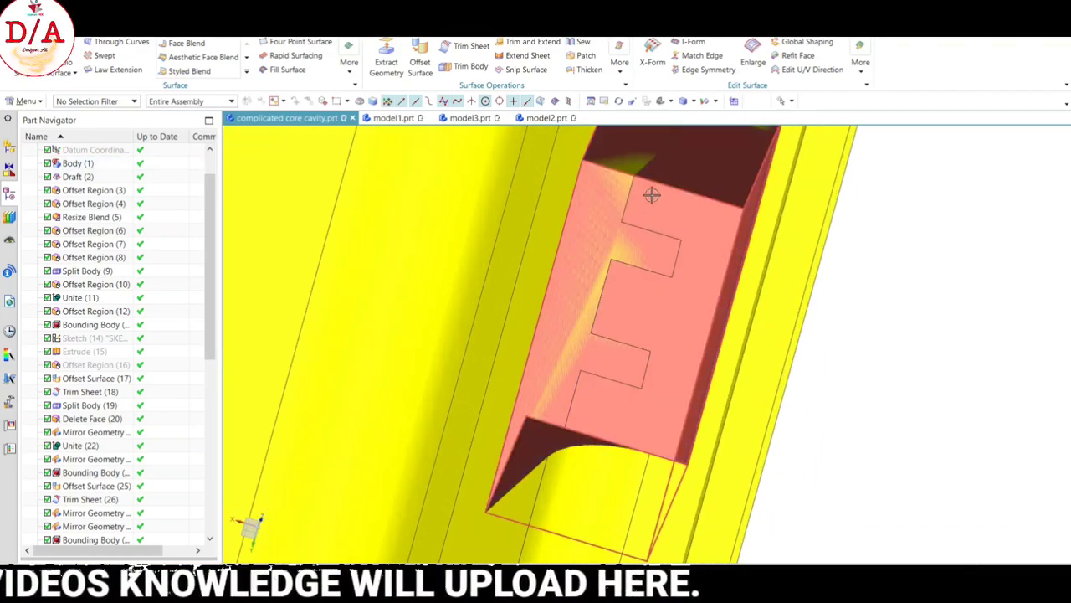
pyautogui.moveTo(652, 195)
pyautogui.mouseDown(button='middle')
pyautogui.moveTo(794, 267)
pyautogui.moveTo(813, 251)
pyautogui.moveTo(625, 172)
pyautogui.mouseUp(button='middle')
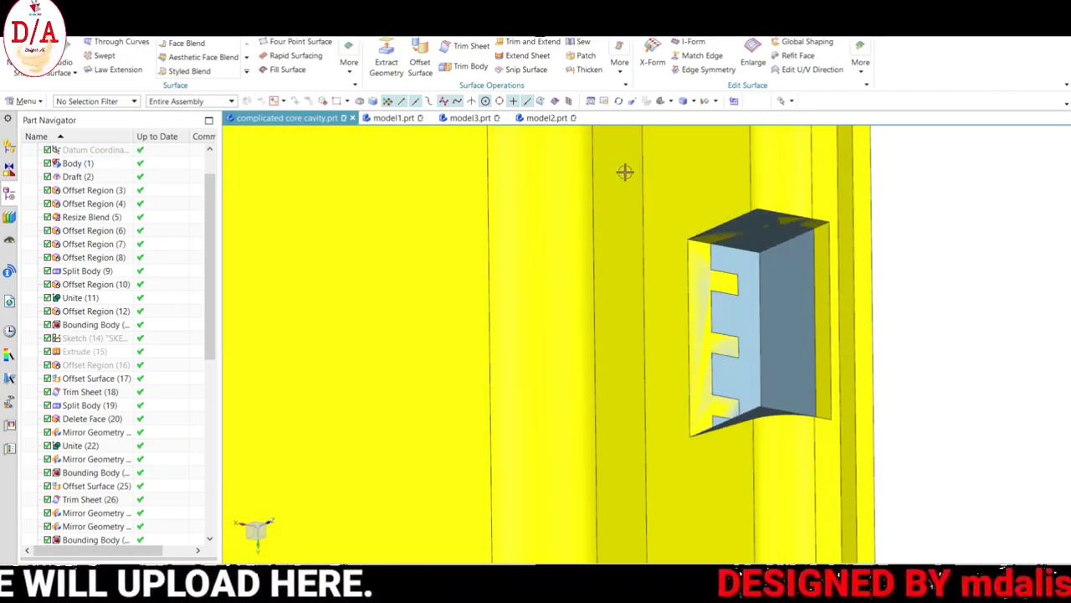
# Start Trim Sheet on the pocket sheet and pick the first wall edges as boundary.
pyautogui.click(472, 45)
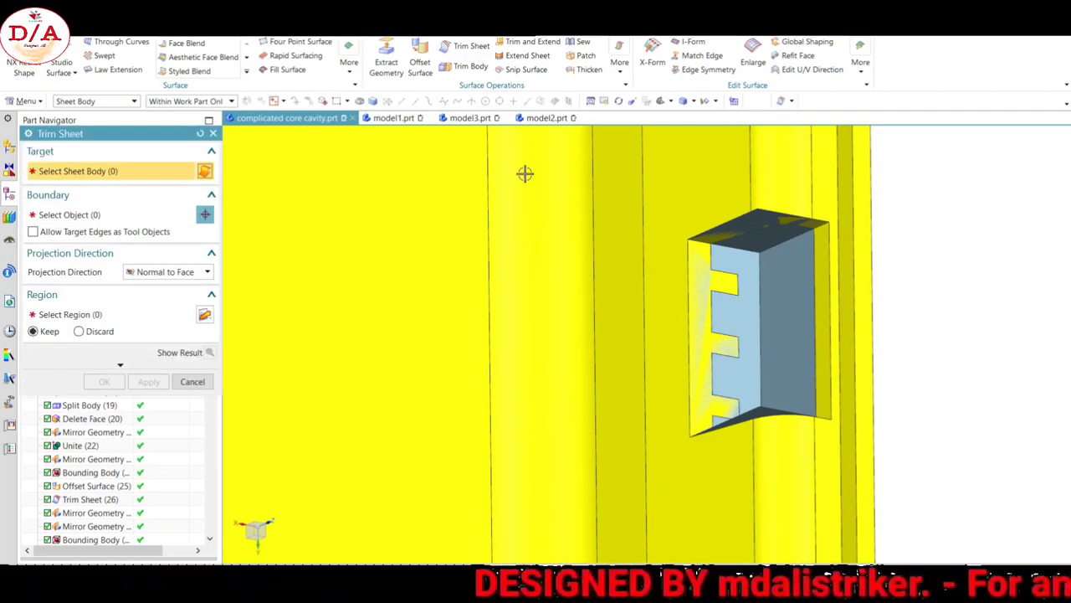
pyautogui.click(763, 293)
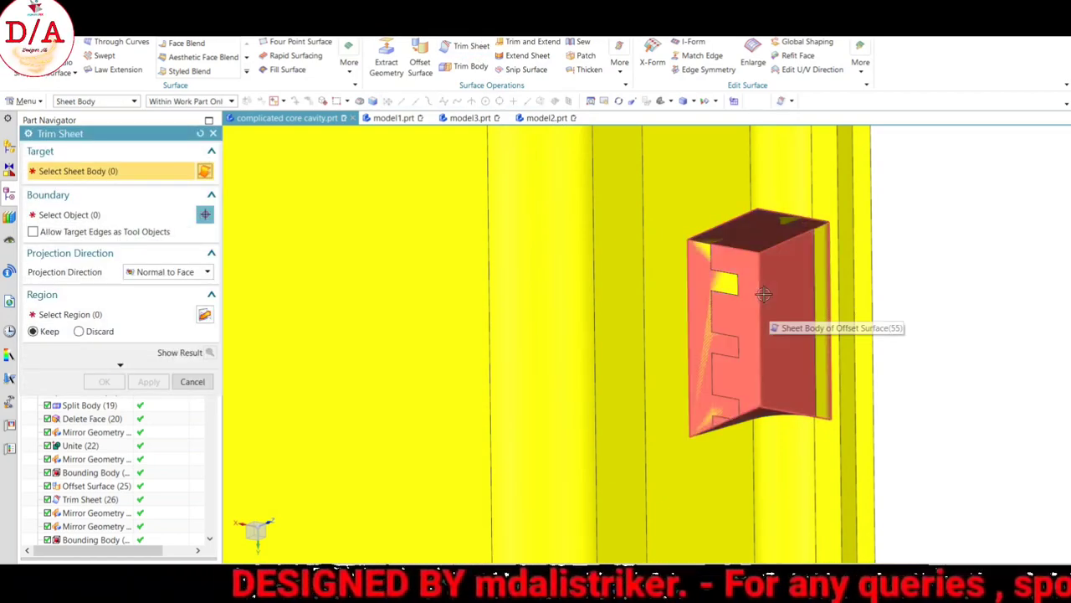
pyautogui.click(131, 215)
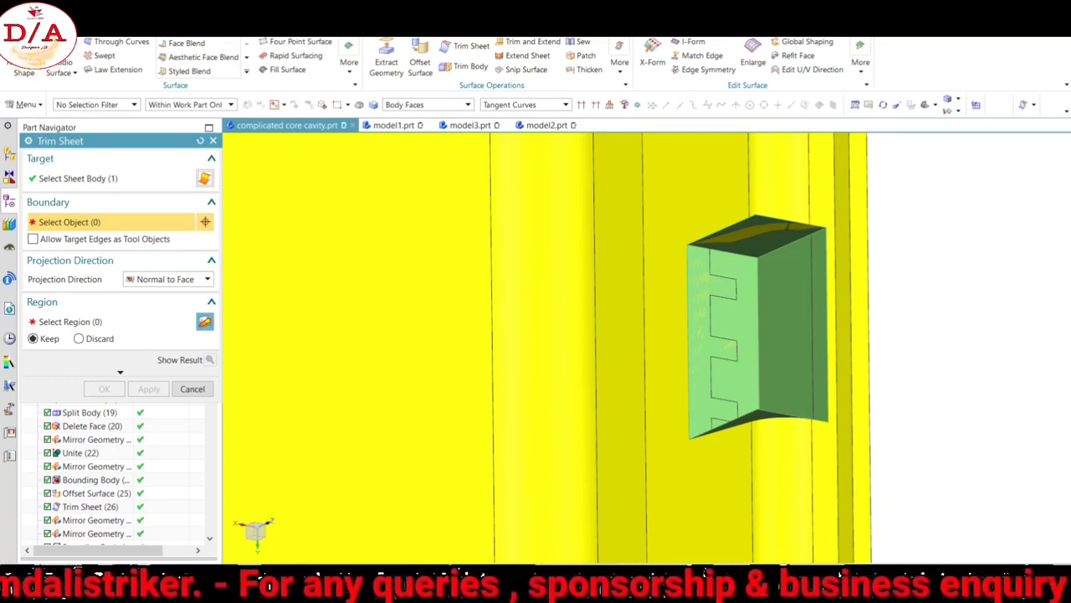
pyautogui.scroll(2, 730, 306)
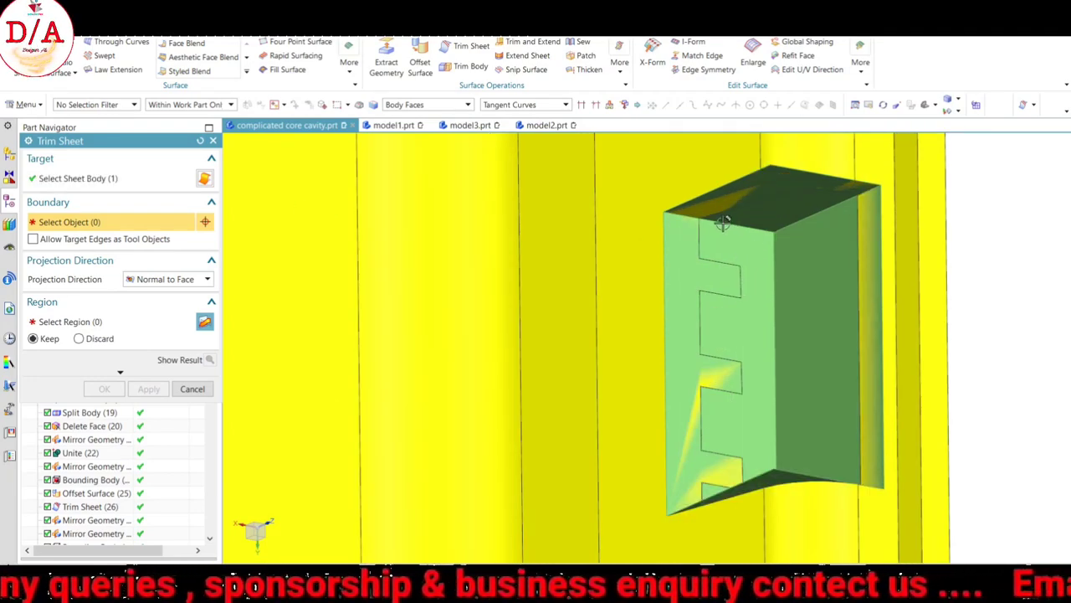
pyautogui.scroll(2, 718, 246)
pyautogui.scroll(2, 677, 220)
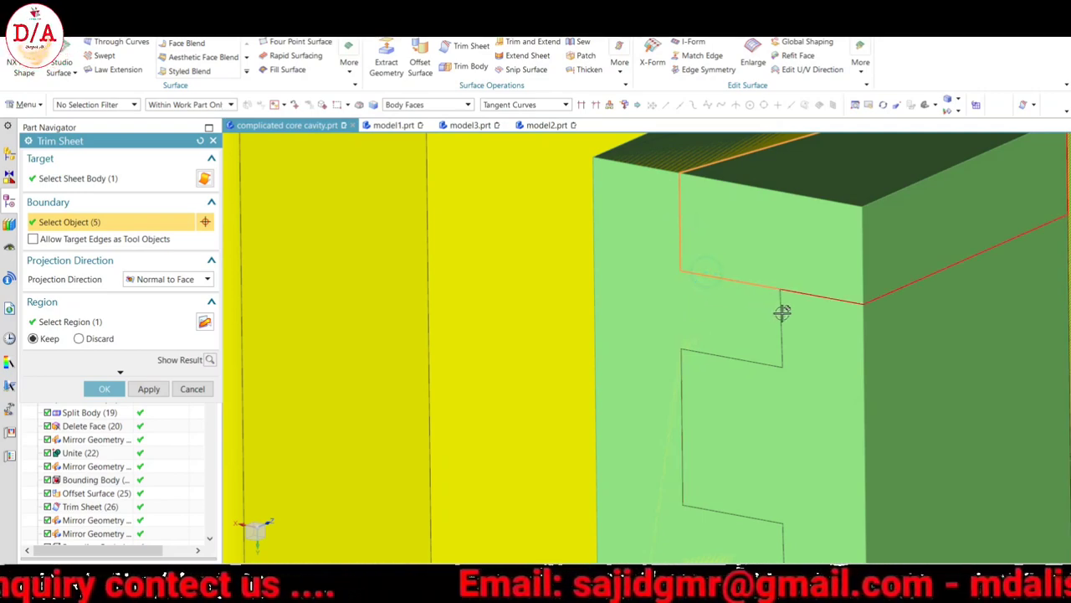
pyautogui.click(779, 340)
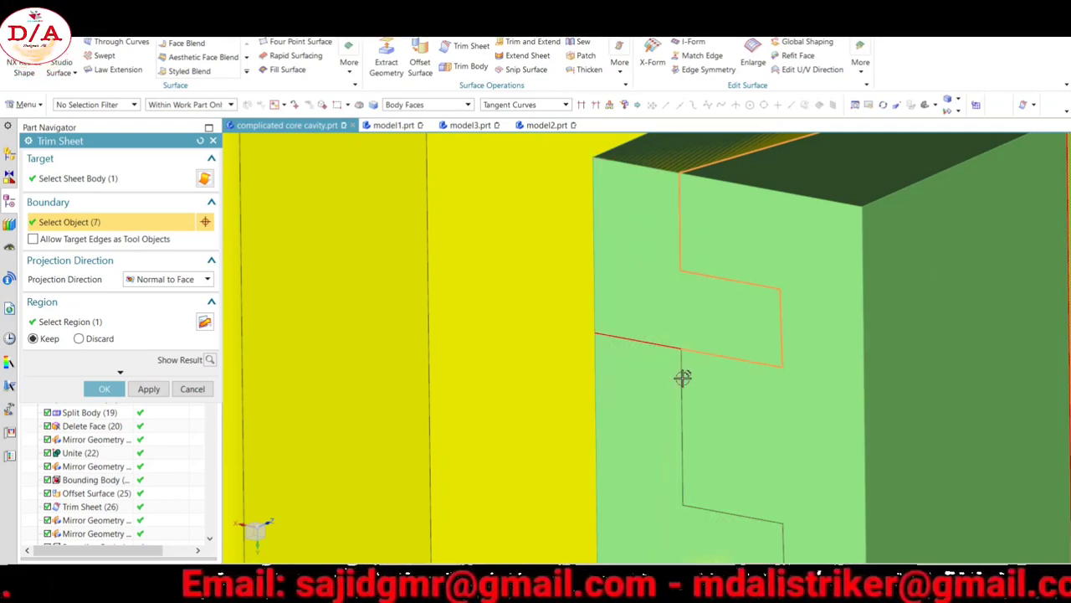
pyautogui.moveTo(715, 335)
pyautogui.mouseDown(button='middle')
pyautogui.moveTo(708, 354)
pyautogui.moveTo(699, 343)
pyautogui.mouseUp(button='middle')
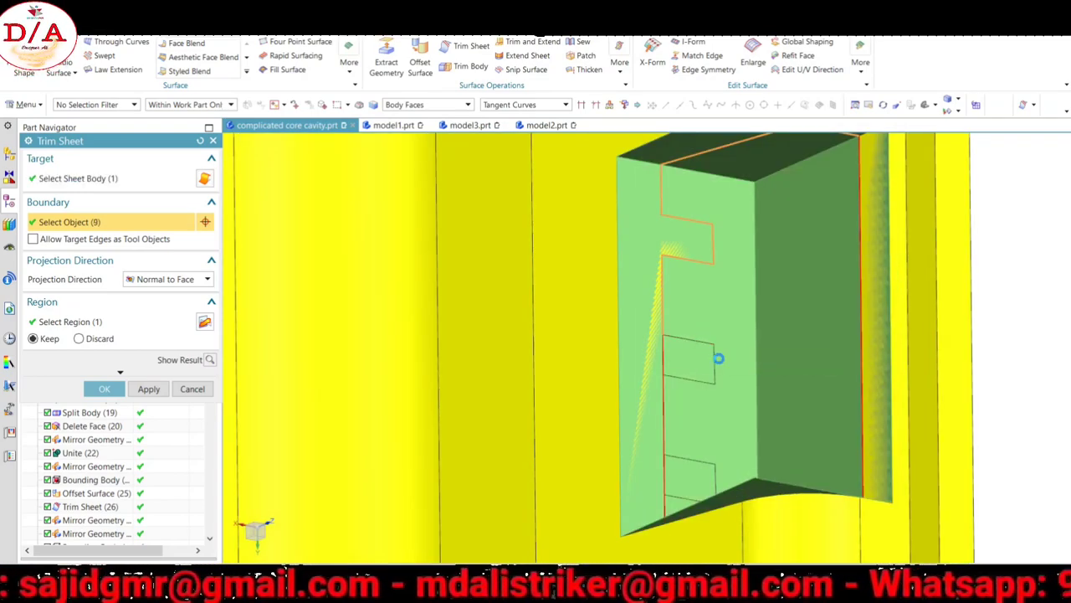
pyautogui.click(715, 365)
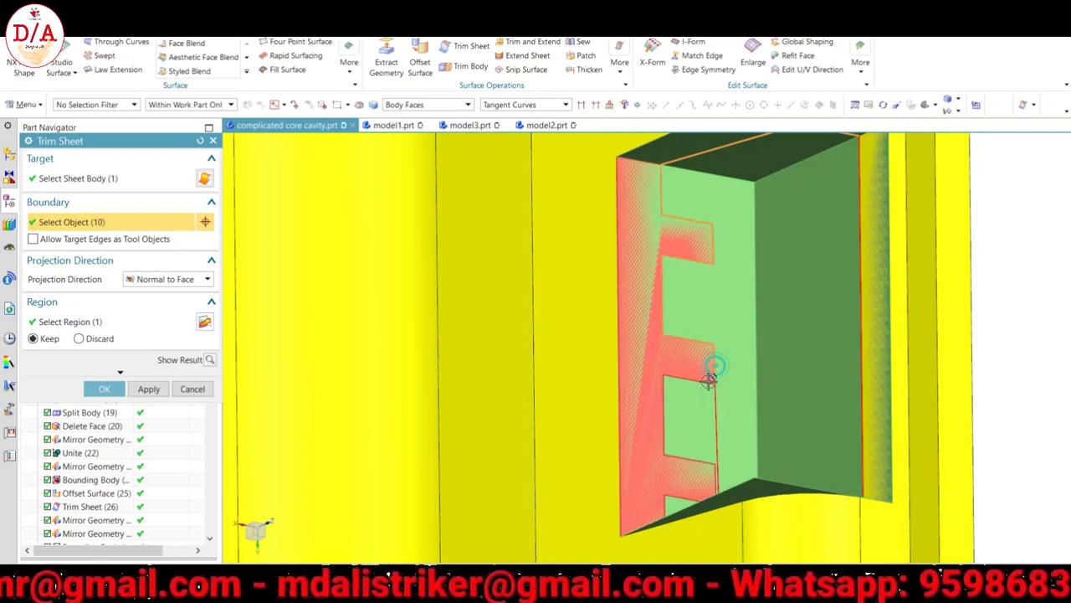
# Add the remaining opening edges, including the pocket's bottom edge, to the trim boundary.
pyautogui.click(662, 387)
pyautogui.scroll(-3, 745, 304)
pyautogui.moveTo(745, 304)
pyautogui.mouseDown(button='middle')
pyautogui.moveTo(760, 322)
pyautogui.moveTo(762, 297)
pyautogui.mouseUp(button='middle')
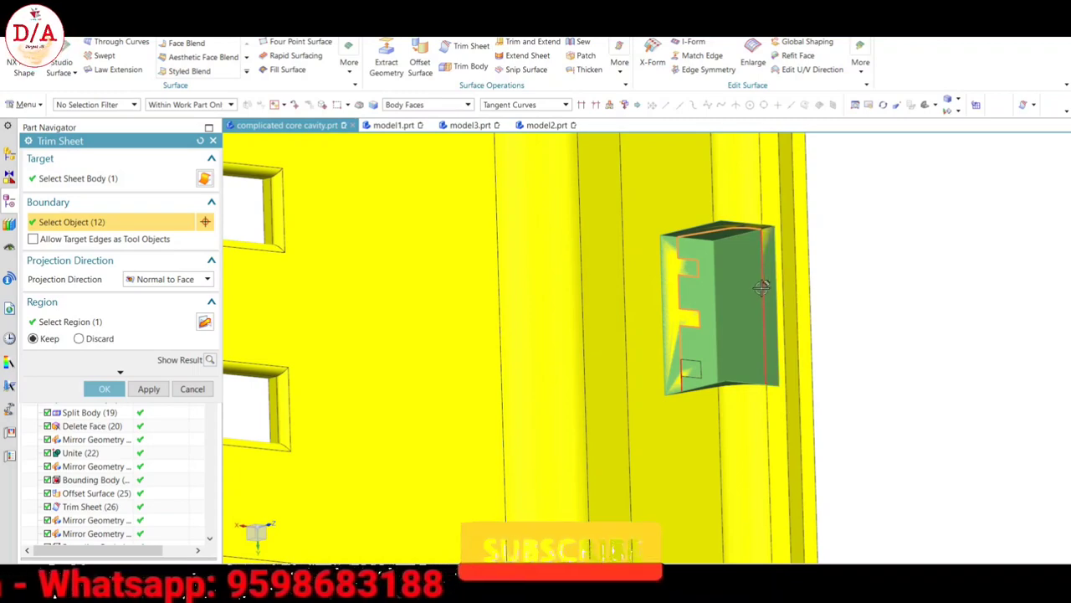
pyautogui.moveTo(852, 294); pyautogui.dragTo(856, 313, button='middle')
pyautogui.scroll(3, 856, 313)
pyautogui.click(727, 454)
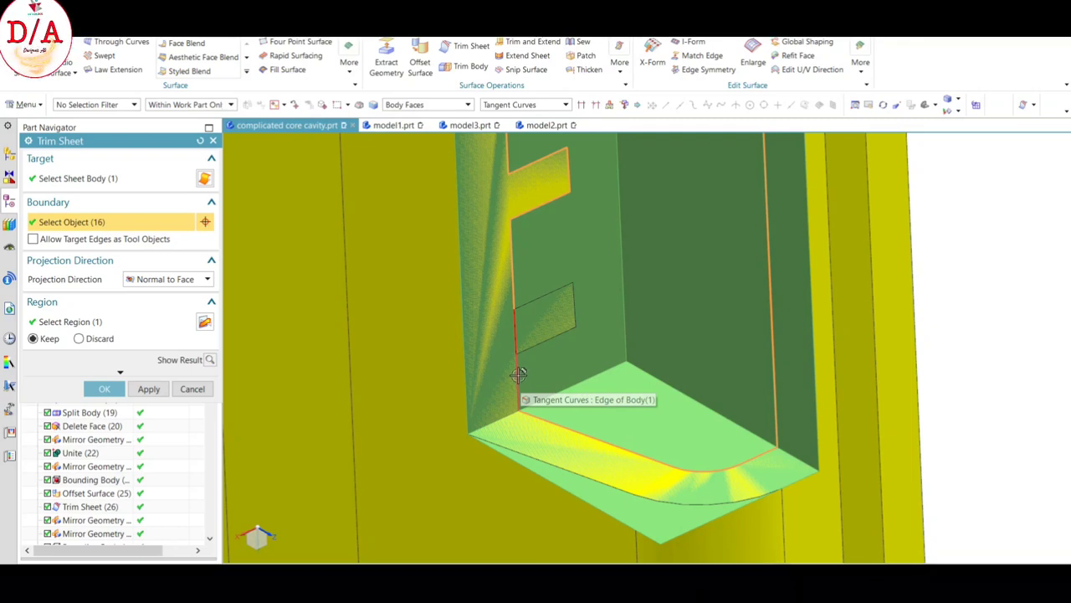
pyautogui.click(557, 297)
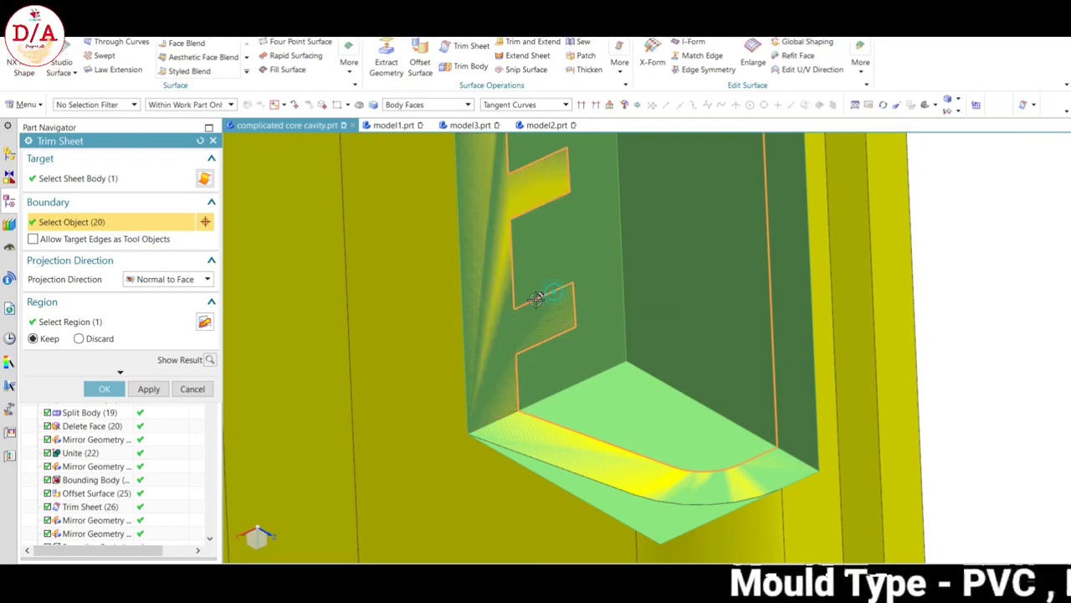
pyautogui.scroll(-5, 537, 299)
pyautogui.moveTo(687, 323)
pyautogui.mouseDown(button='middle')
pyautogui.moveTo(736, 293)
pyautogui.moveTo(657, 354)
pyautogui.moveTo(751, 314)
pyautogui.moveTo(745, 294)
pyautogui.moveTo(772, 327)
pyautogui.mouseUp(button='middle')
pyautogui.scroll(5, 745, 294)
pyautogui.scroll(2, 698, 314)
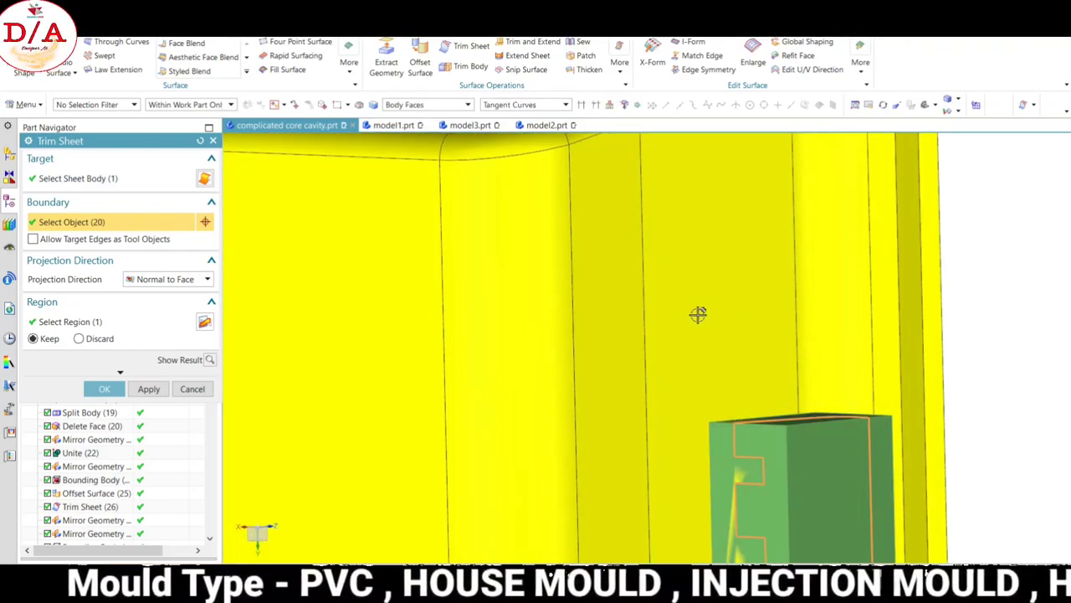
pyautogui.scroll(-3, 820, 378)
pyautogui.scroll(-3, 820, 378)
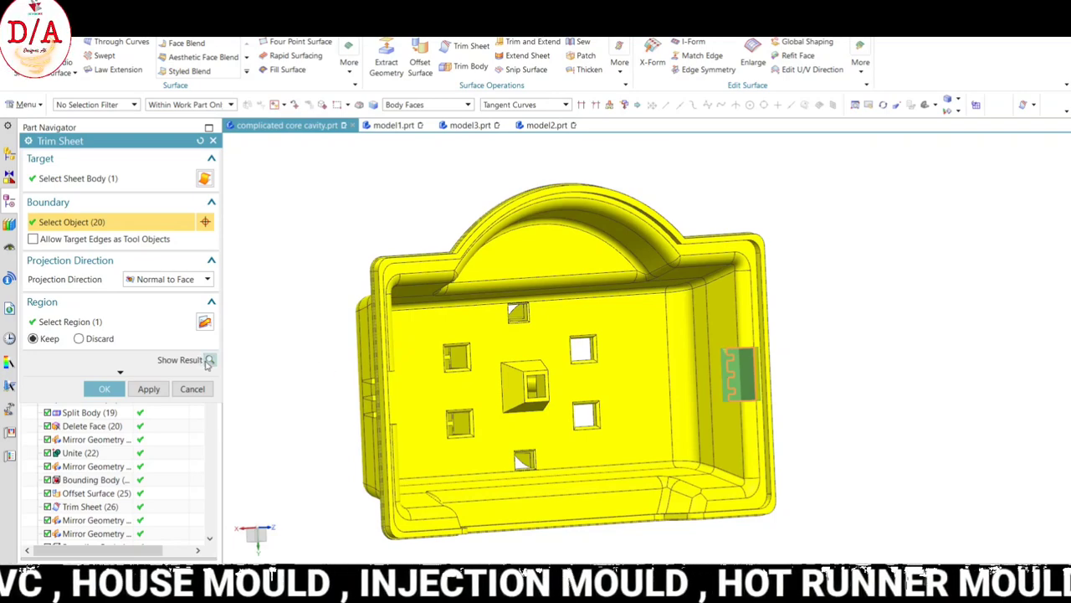
pyautogui.scroll(4, 636, 370)
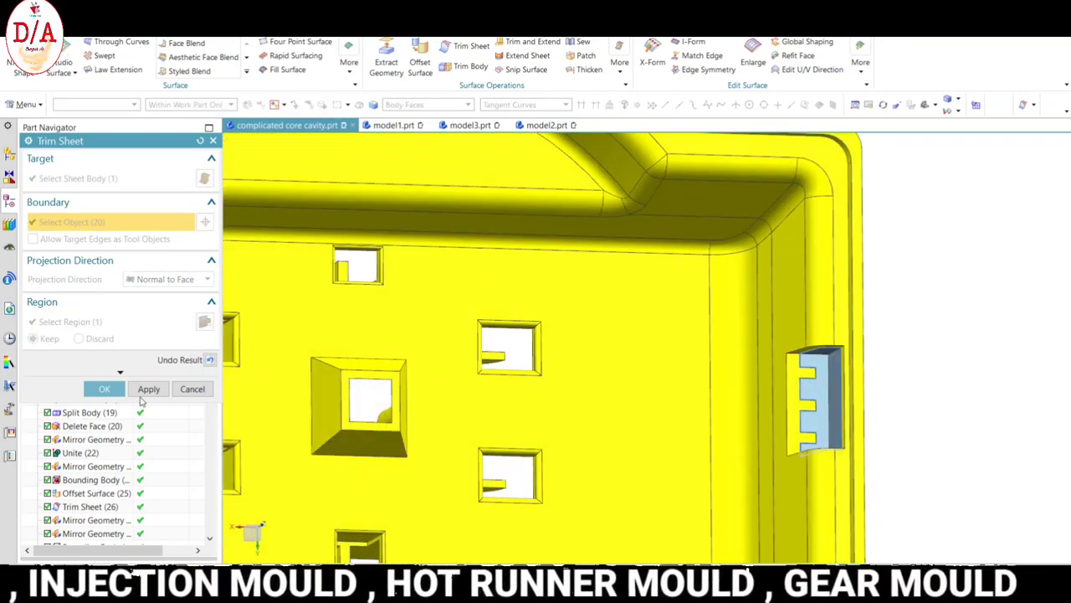
# Finish the sheet trim, then orbit the tray to inspect the trimmed comb-shaped patch.
pyautogui.click(104, 389)
pyautogui.moveTo(637, 351); pyautogui.dragTo(912, 360, button='middle')
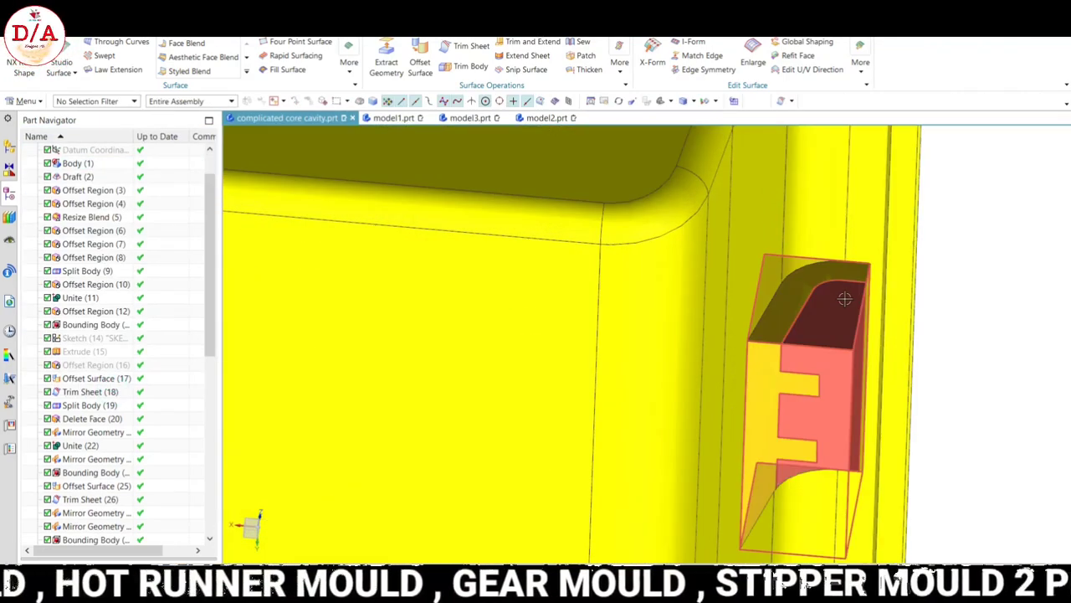
pyautogui.hotkey('ctrl', 'alt', 't')
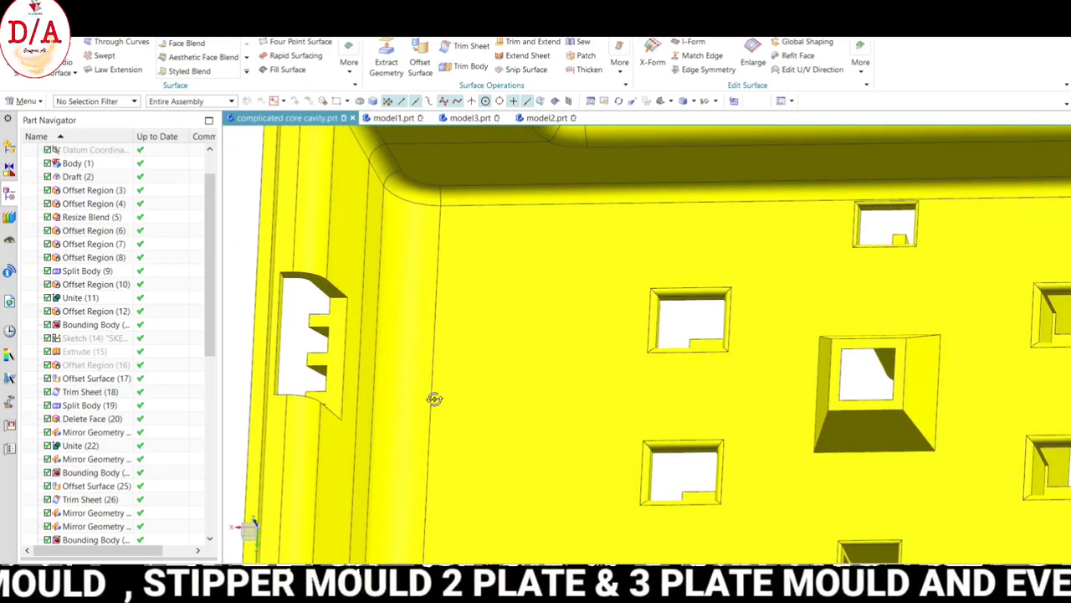
pyautogui.moveTo(345, 420); pyautogui.dragTo(325, 324, button='middle')
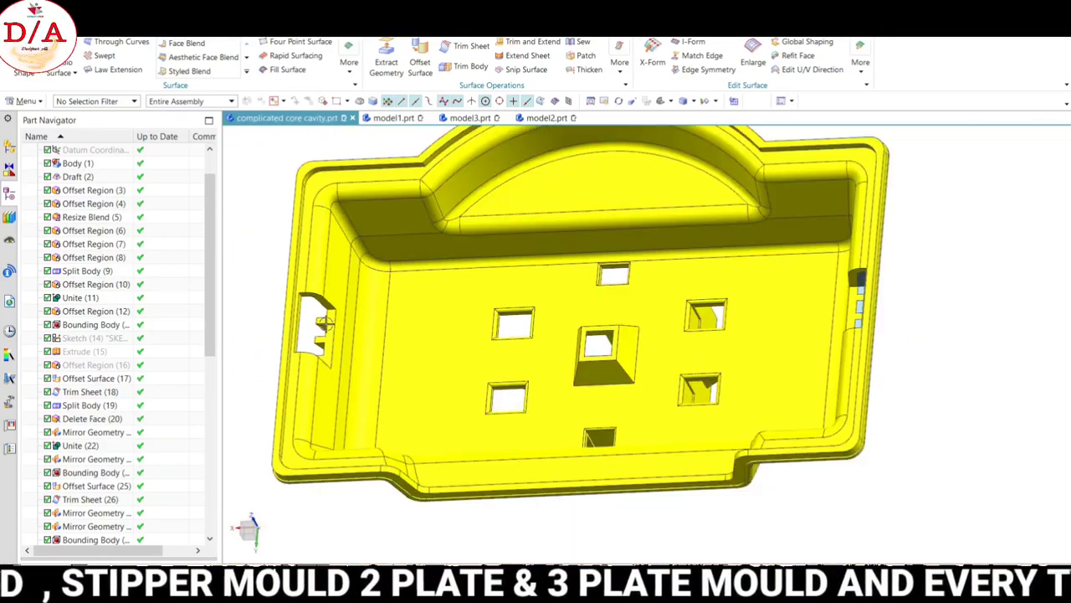
pyautogui.moveTo(791, 321)
pyautogui.mouseDown(button='middle')
pyautogui.moveTo(953, 317)
pyautogui.moveTo(930, 411)
pyautogui.mouseUp(button='middle')
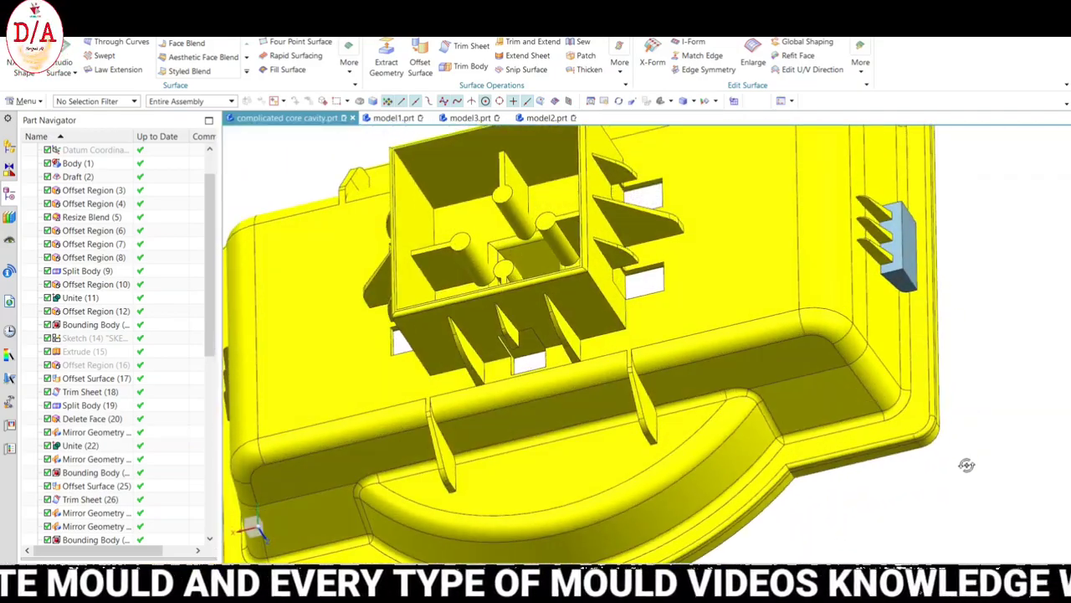
pyautogui.moveTo(895, 250)
pyautogui.mouseDown(button='middle')
pyautogui.moveTo(940, 352)
pyautogui.moveTo(940, 240)
pyautogui.mouseUp(button='middle')
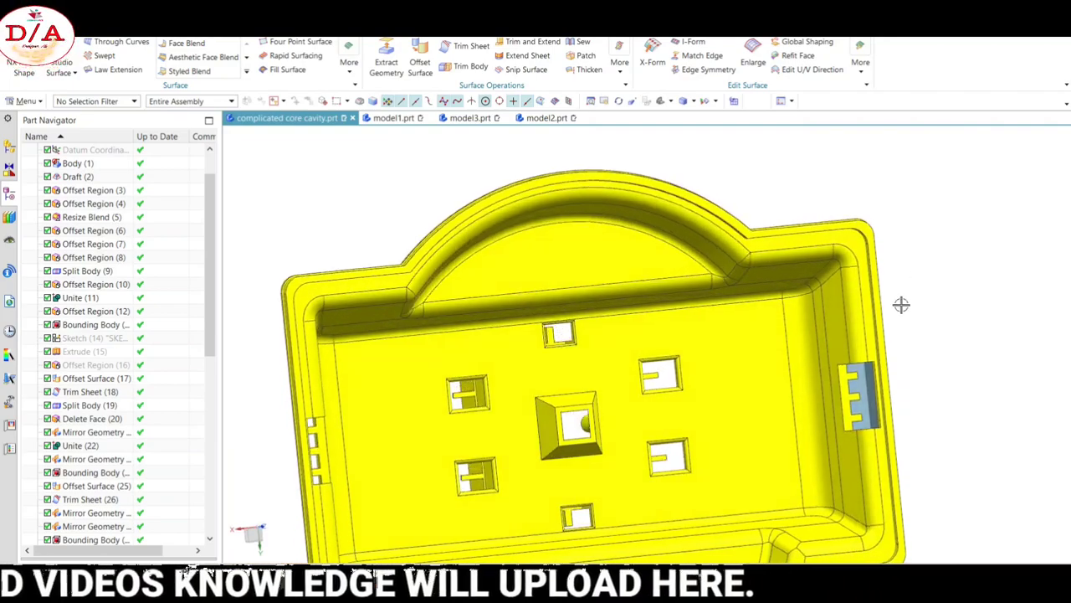
pyautogui.scroll(5, 911, 398)
pyautogui.moveTo(911, 398); pyautogui.dragTo(969, 347, button='middle')
pyautogui.scroll(-5, 855, 299)
pyautogui.moveTo(856, 299)
pyautogui.mouseDown(button='middle')
pyautogui.moveTo(969, 357)
pyautogui.moveTo(978, 493)
pyautogui.moveTo(952, 349)
pyautogui.mouseUp(button='middle')
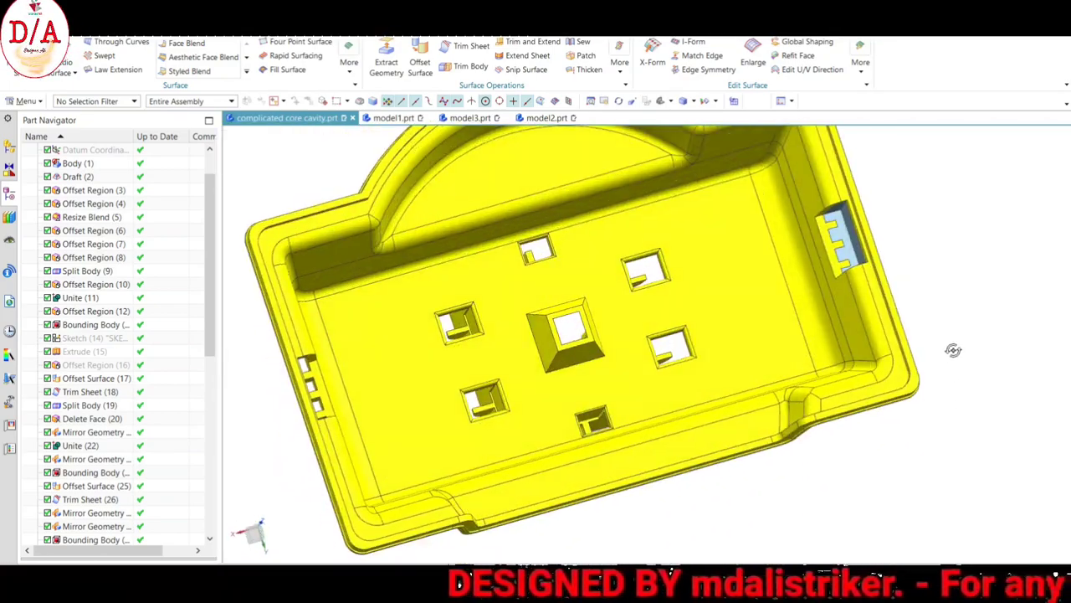
pyautogui.scroll(-3, 826, 304)
pyautogui.moveTo(825, 304); pyautogui.dragTo(660, 310, button='middle')
pyautogui.press('F8')
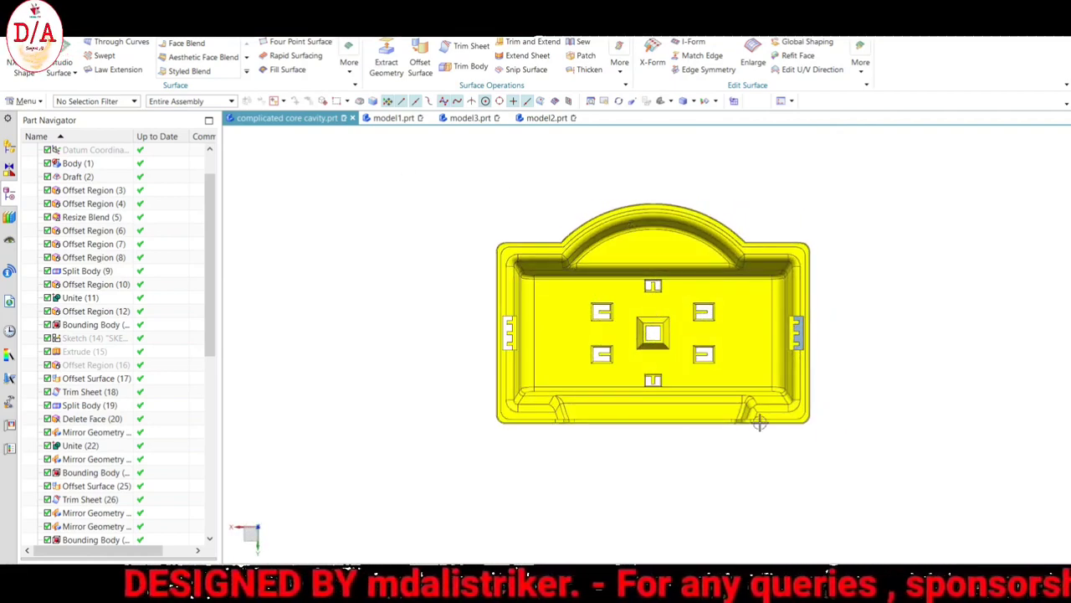
pyautogui.scroll(1, 134, 203)
# Show the Datum Coordinate System at the tray centre and check it in top and trimetric views.
pyautogui.rightClick(121, 192)
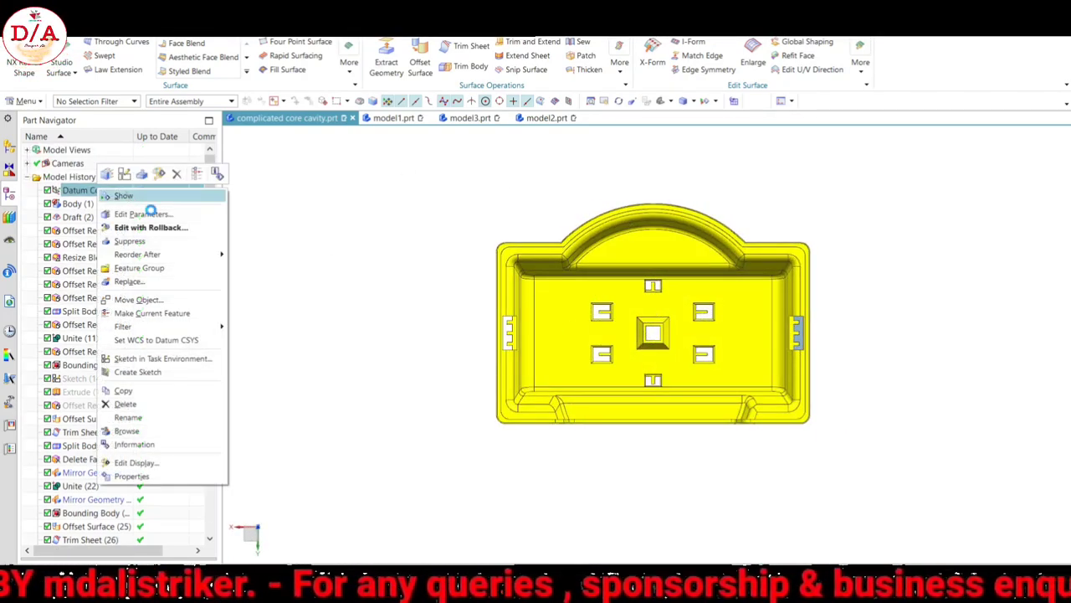
pyautogui.click(144, 198)
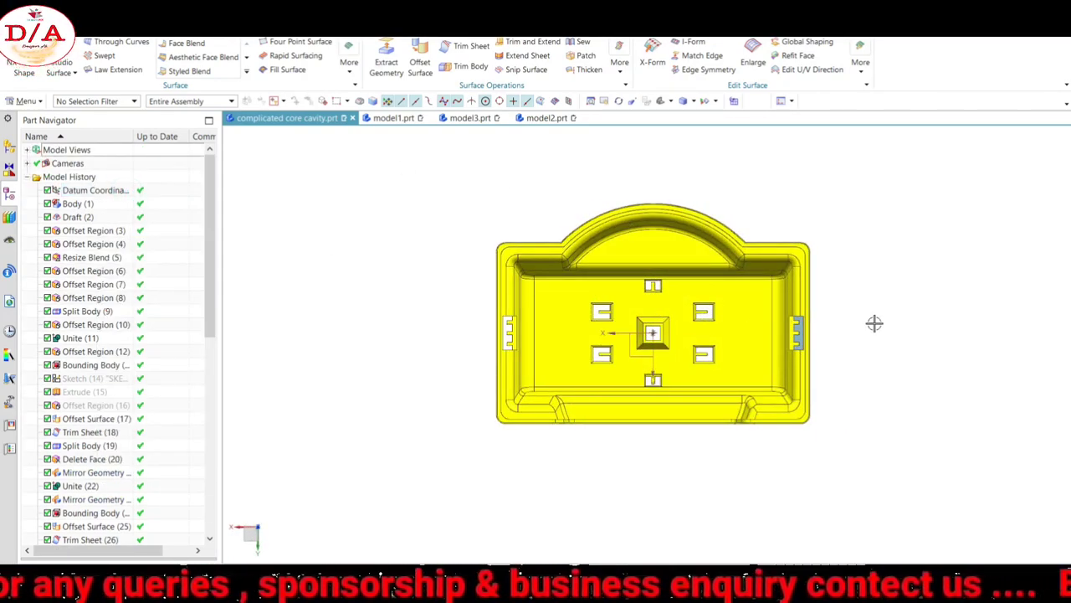
pyautogui.moveTo(874, 323); pyautogui.dragTo(878, 328, button='middle')
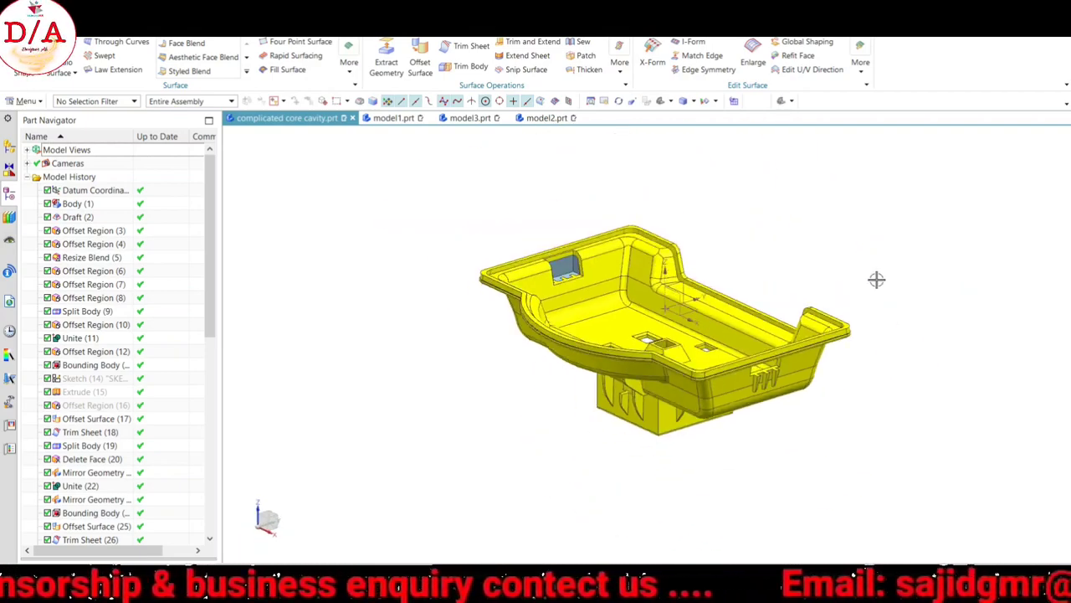
pyautogui.moveTo(878, 279)
pyautogui.mouseDown(button='middle')
pyautogui.moveTo(892, 335)
pyautogui.moveTo(928, 225)
pyautogui.moveTo(830, 225)
pyautogui.moveTo(919, 205)
pyautogui.mouseUp(button='middle')
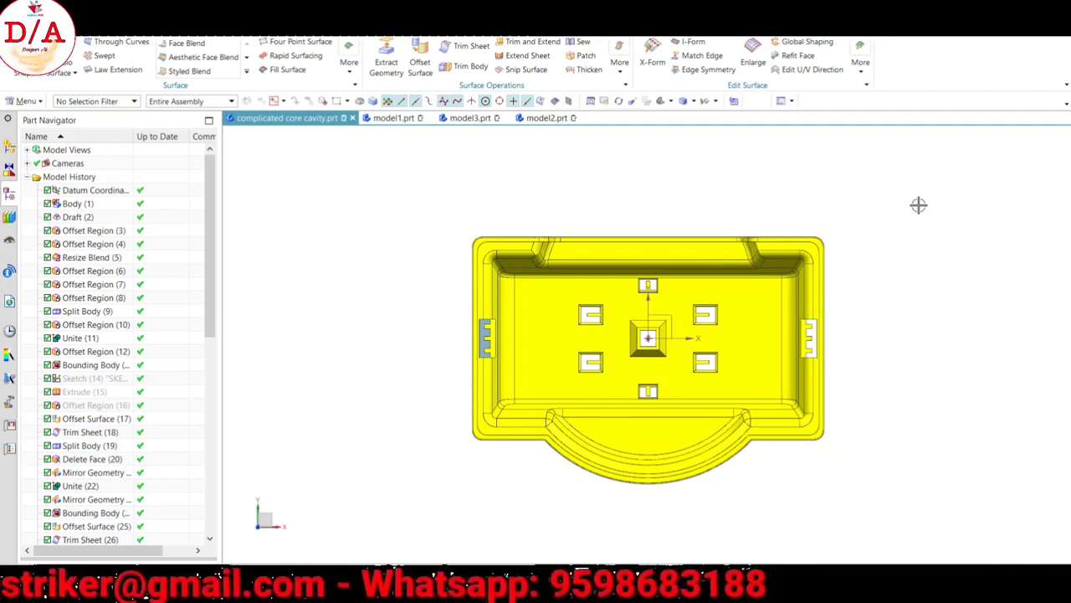
pyautogui.press('Home')
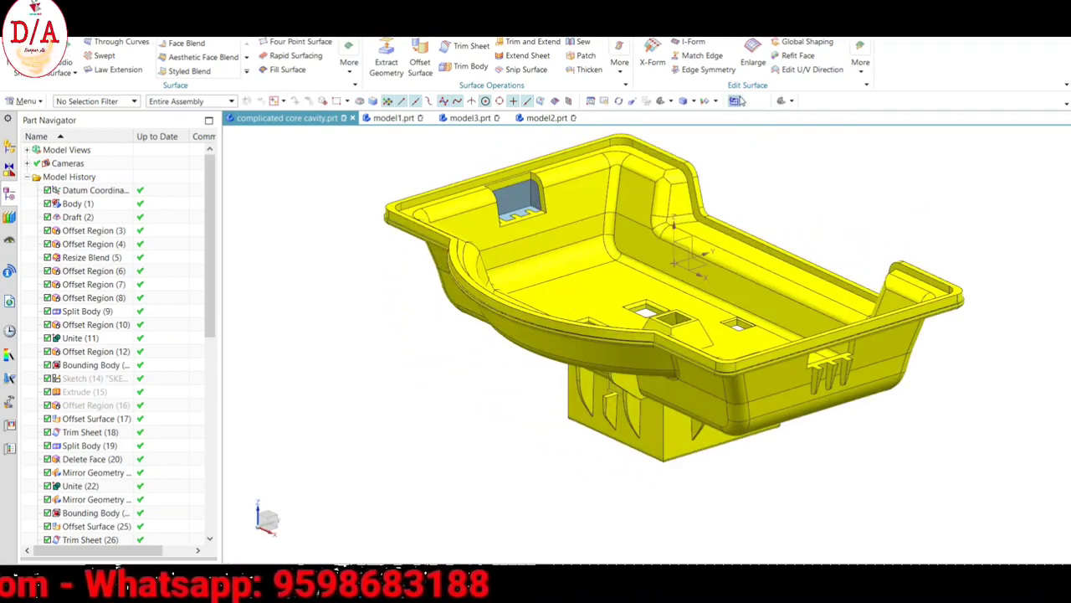
pyautogui.hotkey('ctrl', 'alt', 't')
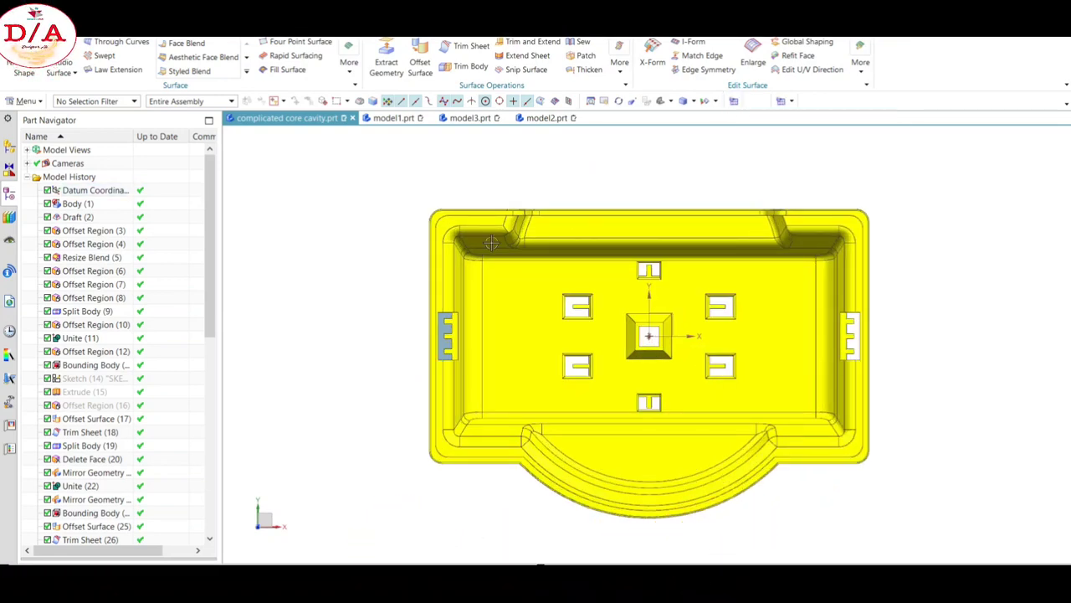
pyautogui.scroll(-3, 611, 369)
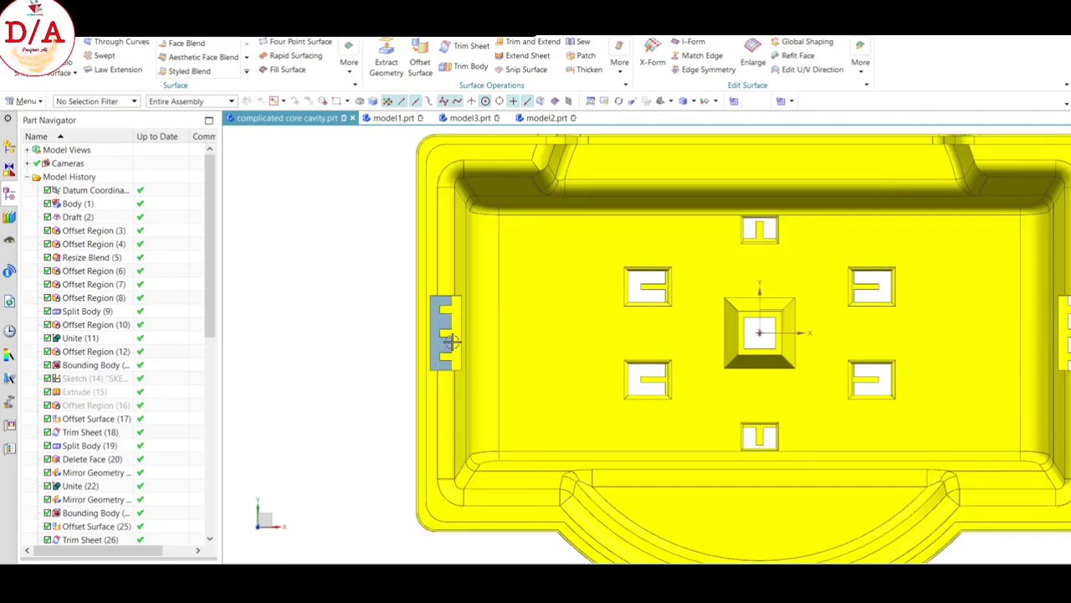
pyautogui.moveTo(611, 369); pyautogui.dragTo(441, 309, button='middle')
pyautogui.hotkey('ctrl', 'alt', 't')
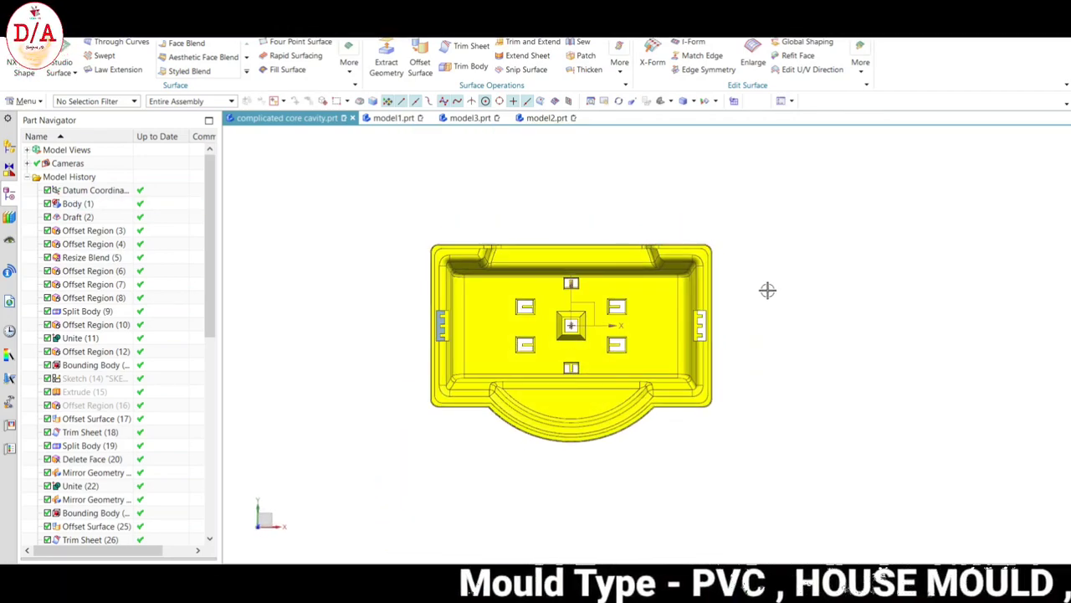
pyautogui.click(50, 26)
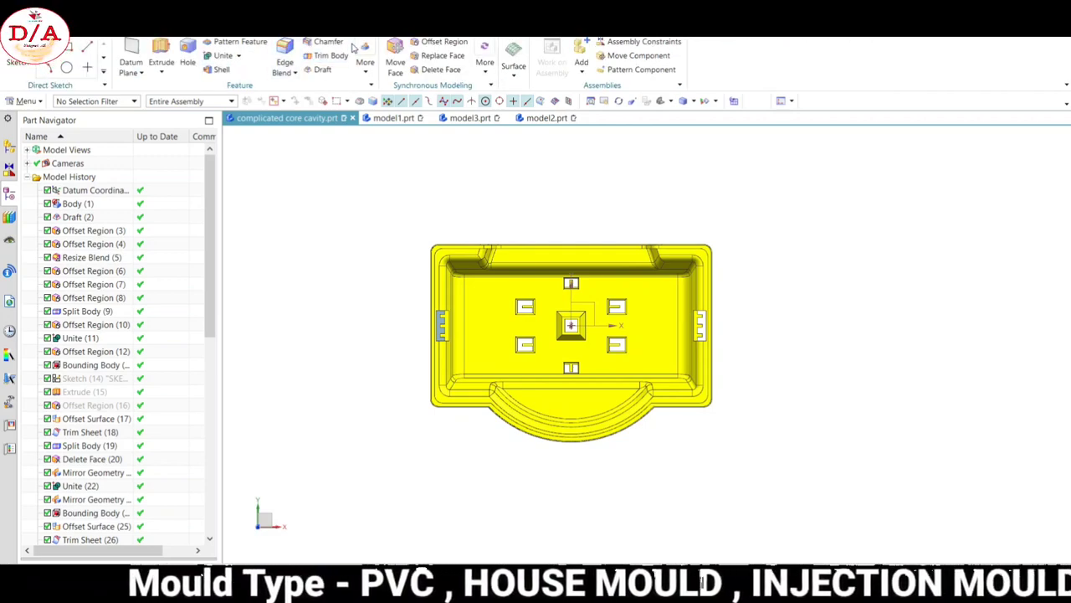
# Mirror the toothed wall insert across a plane through the tray centre.
pyautogui.click(365, 61)
pyautogui.click(544, 102)
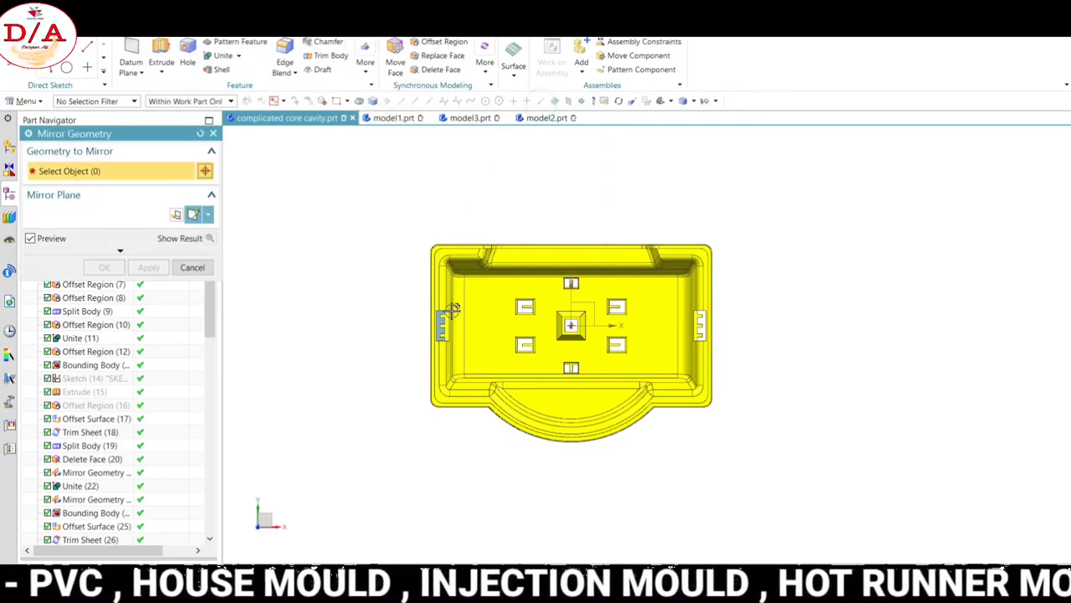
pyautogui.scroll(5, 440, 318)
pyautogui.click(427, 293)
pyautogui.scroll(-5, 431, 302)
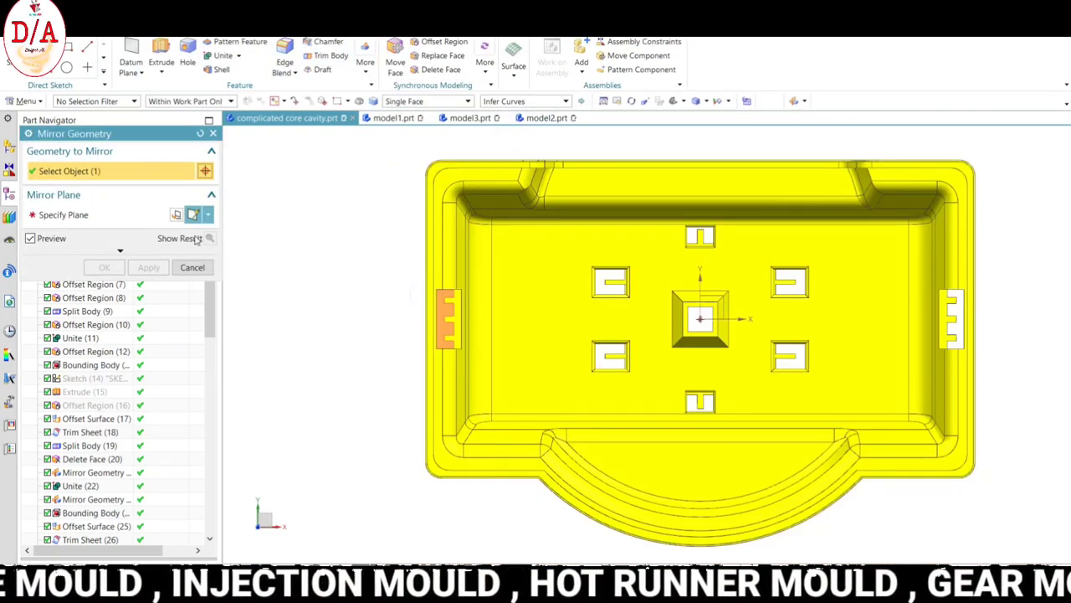
pyautogui.click(80, 214)
pyautogui.moveTo(699, 368); pyautogui.dragTo(721, 314, button='middle')
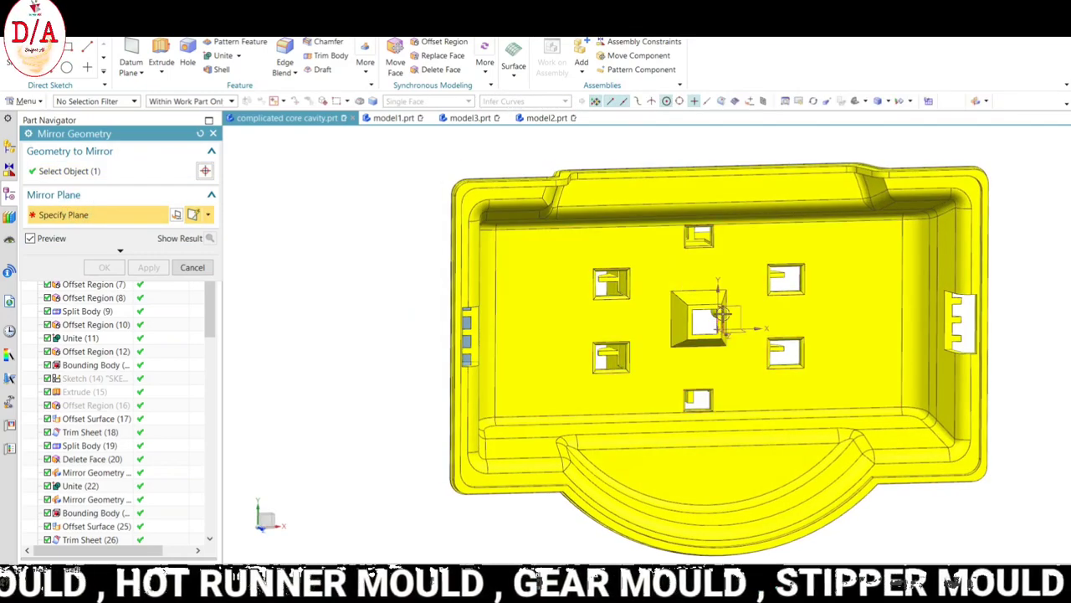
pyautogui.scroll(5, 719, 319)
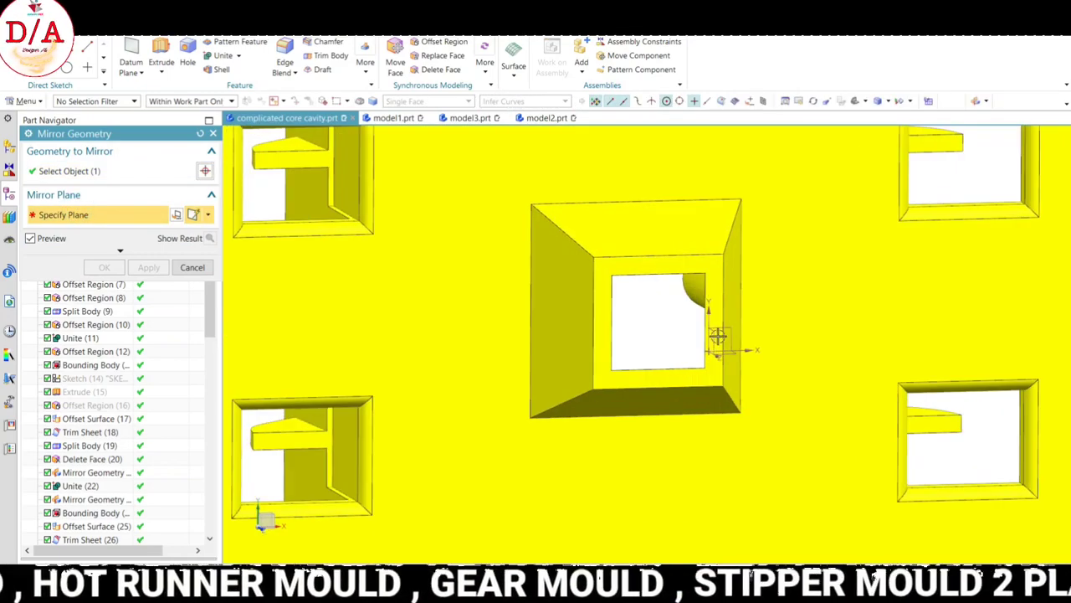
pyautogui.click(739, 288)
pyautogui.scroll(-5, 839, 291)
pyautogui.click(105, 269)
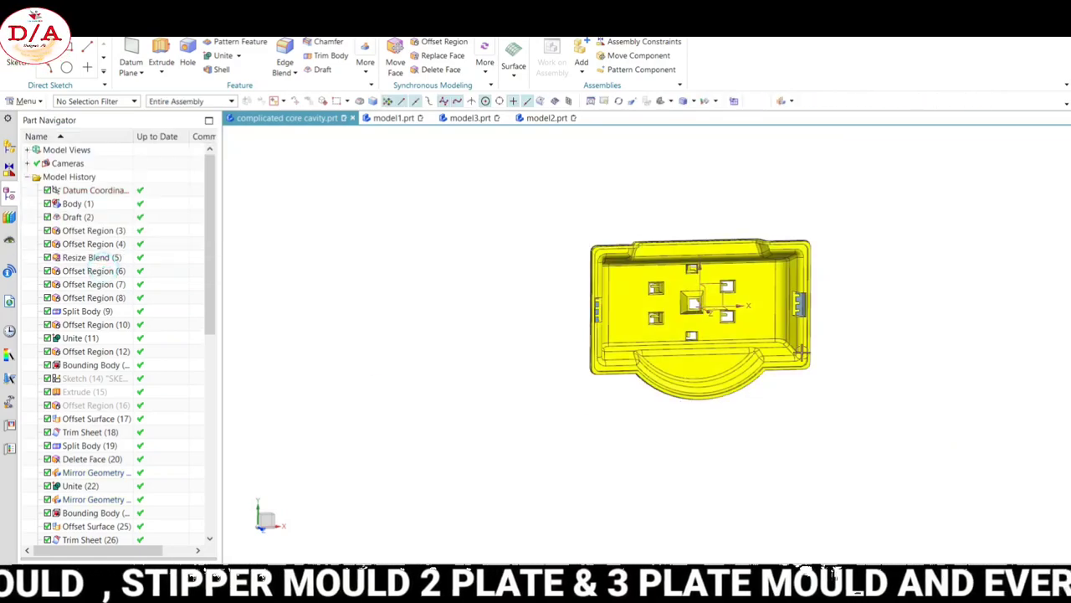
# Inspect the matching left and right toothed sliders from top and isometric views.
pyautogui.scroll(5, 897, 273)
pyautogui.scroll(-3, 912, 334)
pyautogui.press('F8')
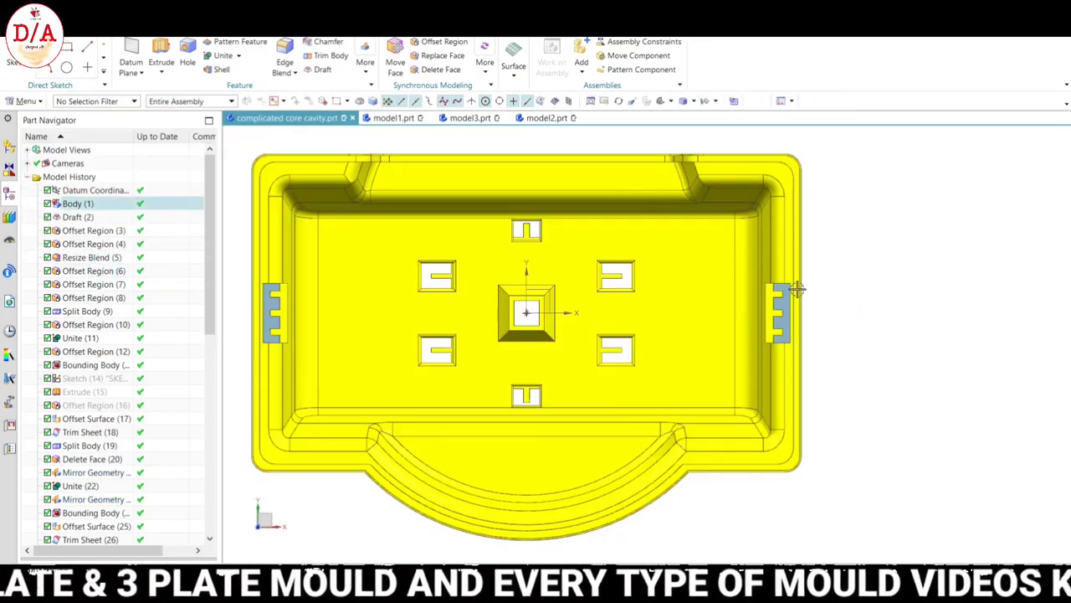
pyautogui.scroll(4, 796, 287)
pyautogui.moveTo(876, 319); pyautogui.dragTo(890, 308, button='middle')
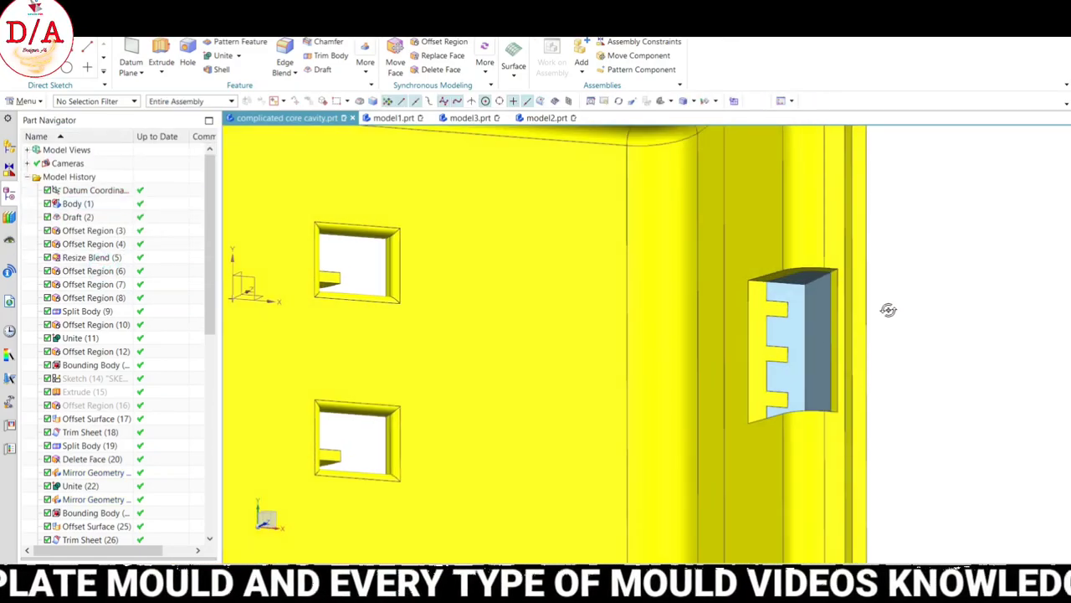
pyautogui.scroll(-5, 870, 352)
pyautogui.moveTo(856, 395)
pyautogui.mouseDown(button='middle')
pyautogui.moveTo(850, 242)
pyautogui.moveTo(806, 433)
pyautogui.moveTo(835, 416)
pyautogui.mouseUp(button='middle')
pyautogui.press('F8')
pyautogui.press('F8')
pyautogui.scroll(2, 720, 270)
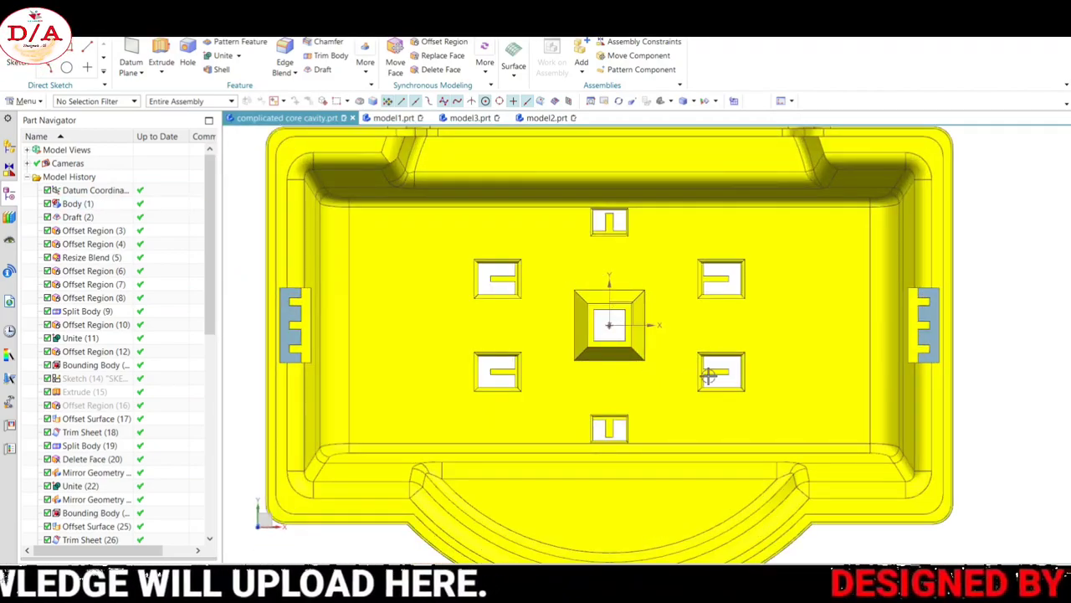
pyautogui.scroll(-2, 694, 354)
pyautogui.moveTo(693, 354)
pyautogui.mouseDown(button='middle')
pyautogui.moveTo(755, 347)
pyautogui.moveTo(763, 212)
pyautogui.moveTo(837, 210)
pyautogui.mouseUp(button='middle')
pyautogui.press('F8')
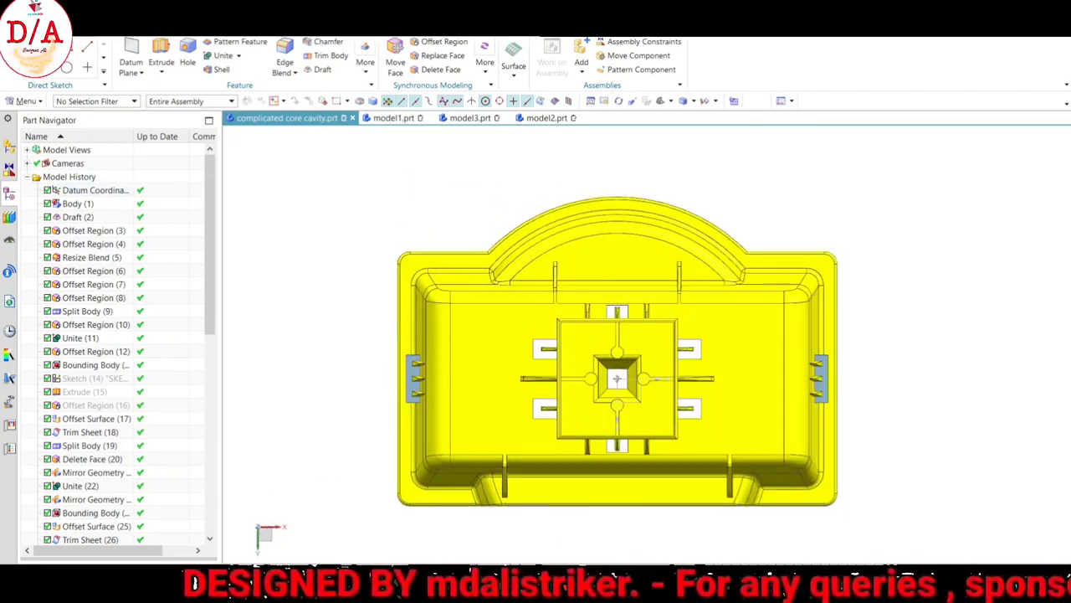
pyautogui.moveTo(725, 256)
pyautogui.mouseDown(button='middle')
pyautogui.moveTo(627, 239)
pyautogui.moveTo(644, 251)
pyautogui.moveTo(705, 245)
pyautogui.mouseUp(button='middle')
pyautogui.scroll(3, 769, 341)
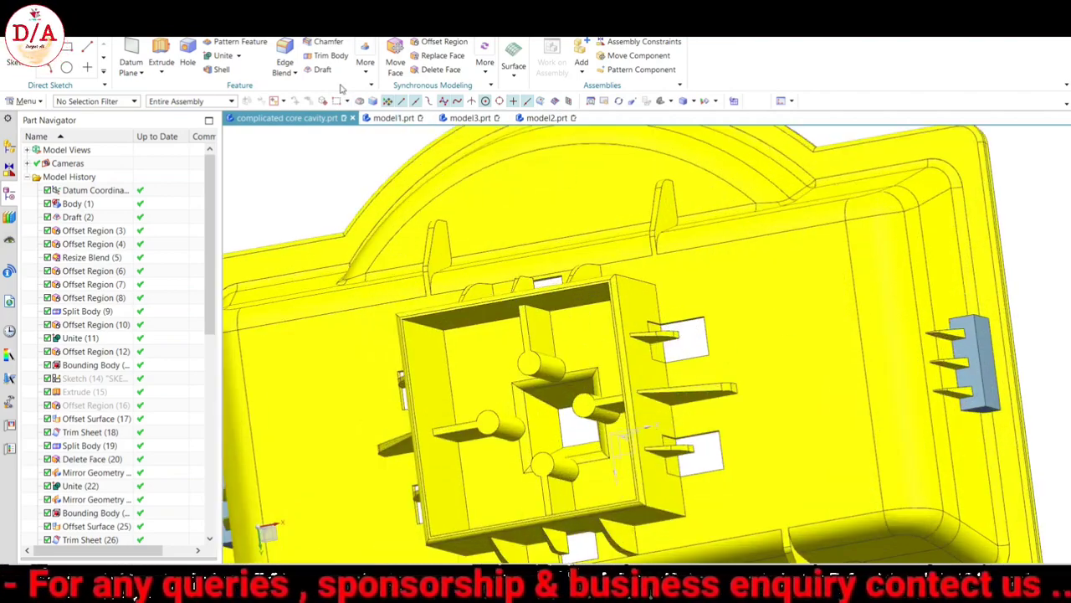
pyautogui.scroll(-5, 782, 376)
pyautogui.moveTo(782, 376); pyautogui.dragTo(807, 466, button='middle')
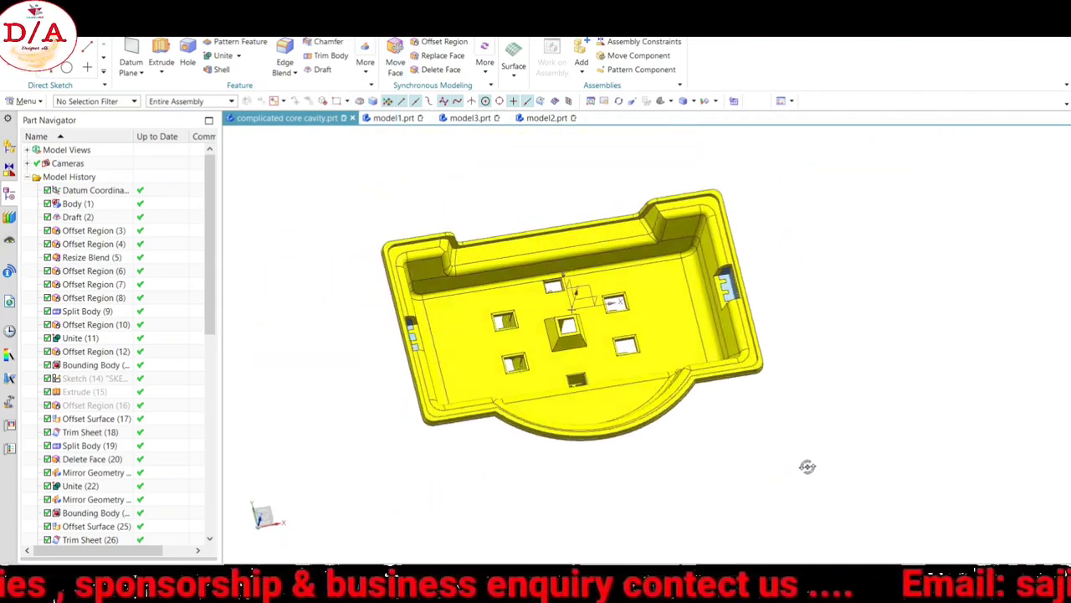
pyautogui.click(365, 53)
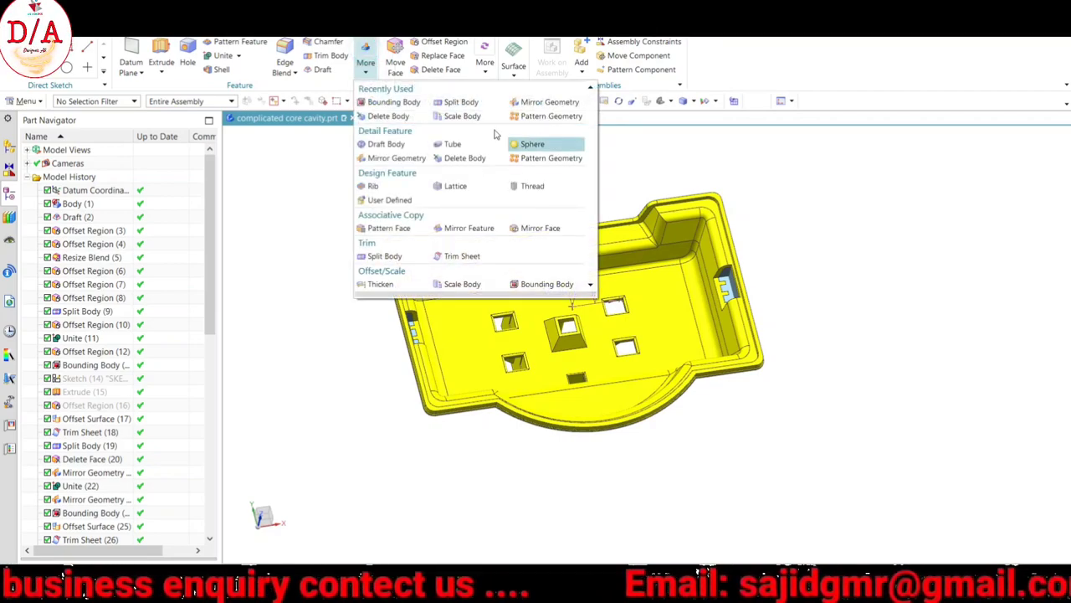
# Start a Bounding Body and select the white face inside the floor opening.
pyautogui.click(410, 102)
pyautogui.moveTo(562, 276)
pyautogui.mouseDown(button='middle')
pyautogui.moveTo(574, 239)
pyautogui.moveTo(655, 155)
pyautogui.moveTo(645, 265)
pyautogui.mouseUp(button='middle')
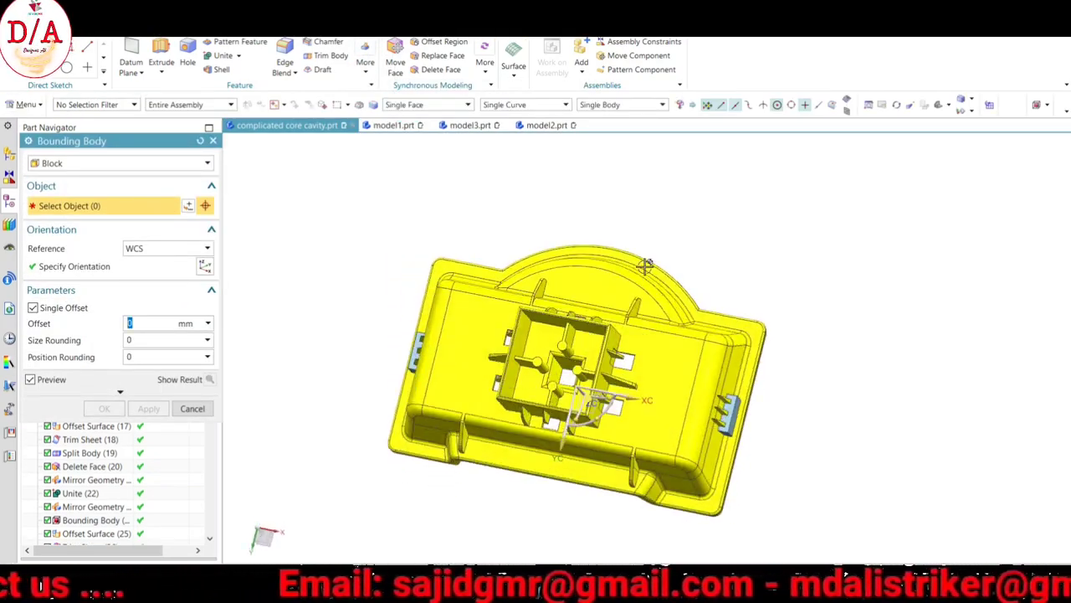
pyautogui.scroll(3, 645, 264)
pyautogui.scroll(2, 649, 293)
pyautogui.scroll(2, 653, 324)
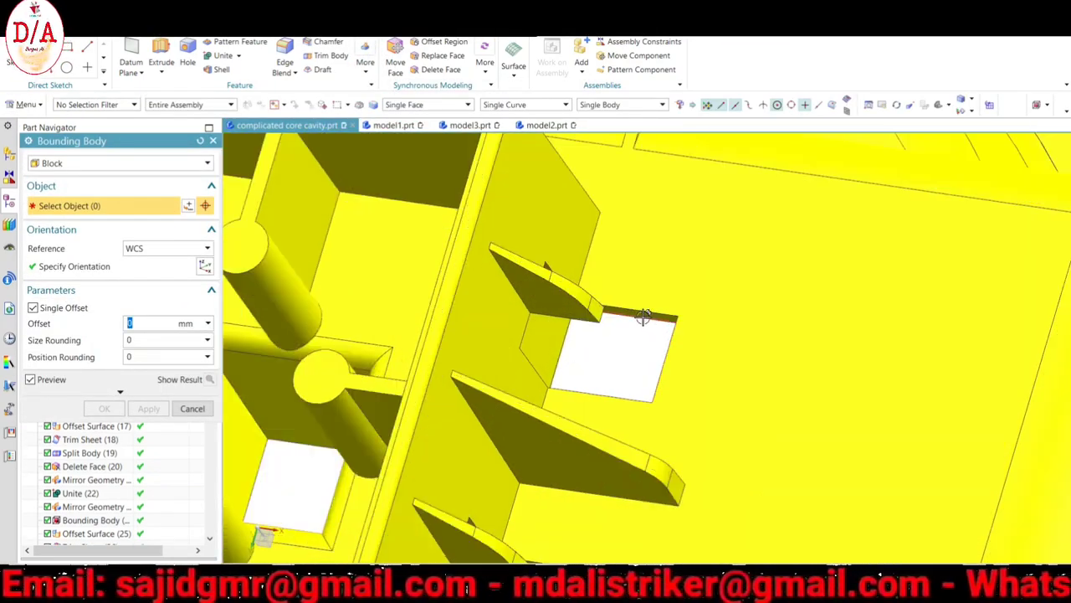
pyautogui.click(655, 313)
pyautogui.scroll(-3, 656, 313)
pyautogui.scroll(2, 704, 334)
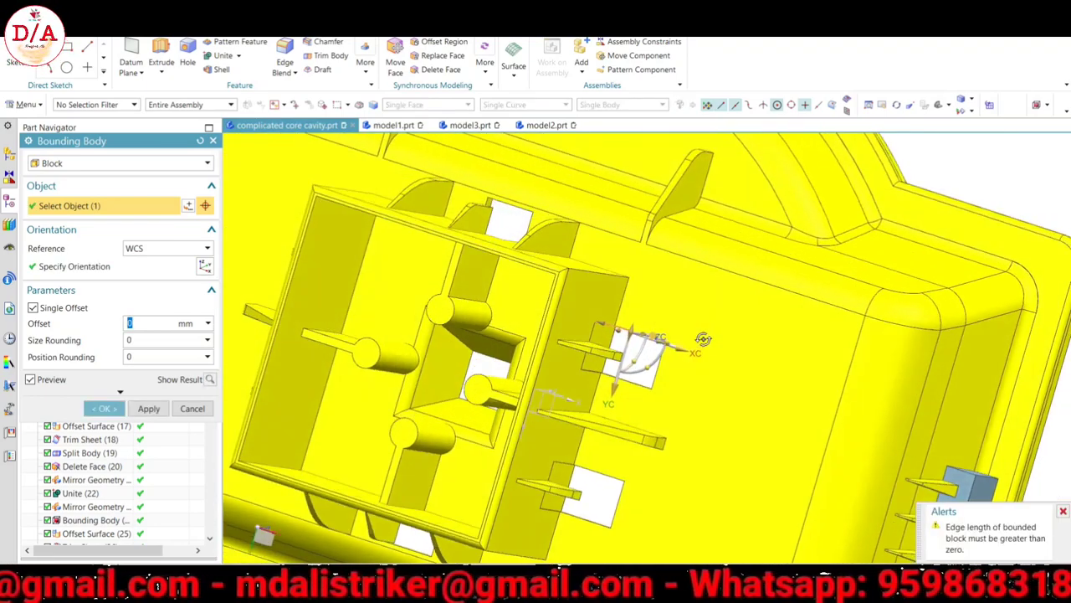
pyautogui.scroll(2, 624, 410)
pyautogui.scroll(3, 627, 384)
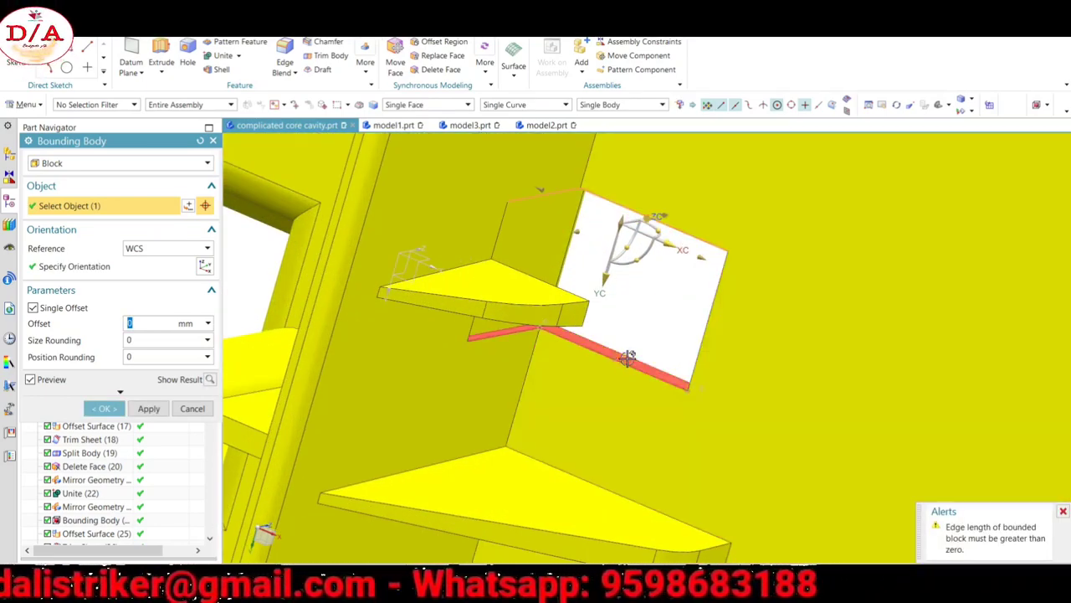
# Add the opening's edge and another face with offset 0, creating the roughly 10 × 9.5 × 8 mm block.
pyautogui.click(629, 360)
pyautogui.scroll(-3, 670, 377)
pyautogui.scroll(-3, 694, 392)
pyautogui.scroll(-3, 694, 359)
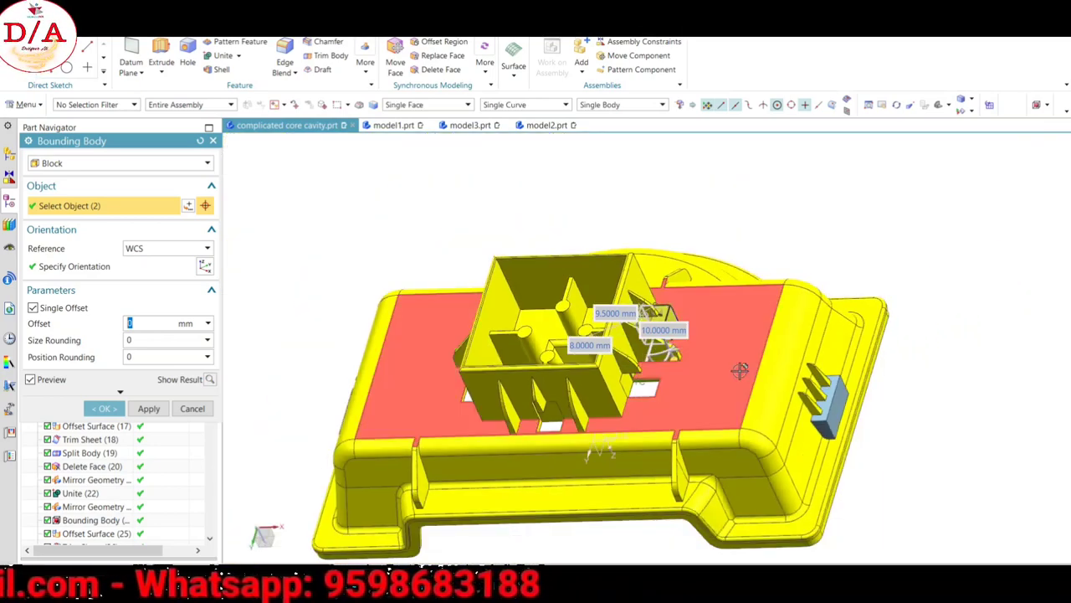
pyautogui.moveTo(741, 371)
pyautogui.mouseDown(button='middle')
pyautogui.moveTo(712, 314)
pyautogui.moveTo(693, 330)
pyautogui.mouseUp(button='middle')
pyautogui.scroll(5, 693, 329)
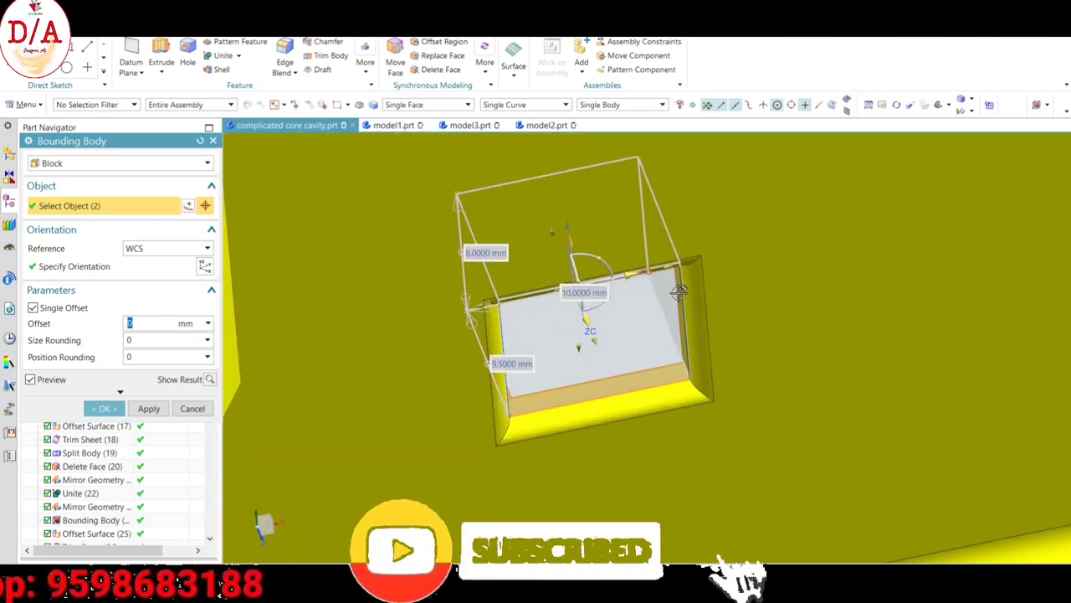
pyautogui.click(679, 289)
pyautogui.scroll(3, 680, 285)
pyautogui.scroll(-3, 682, 283)
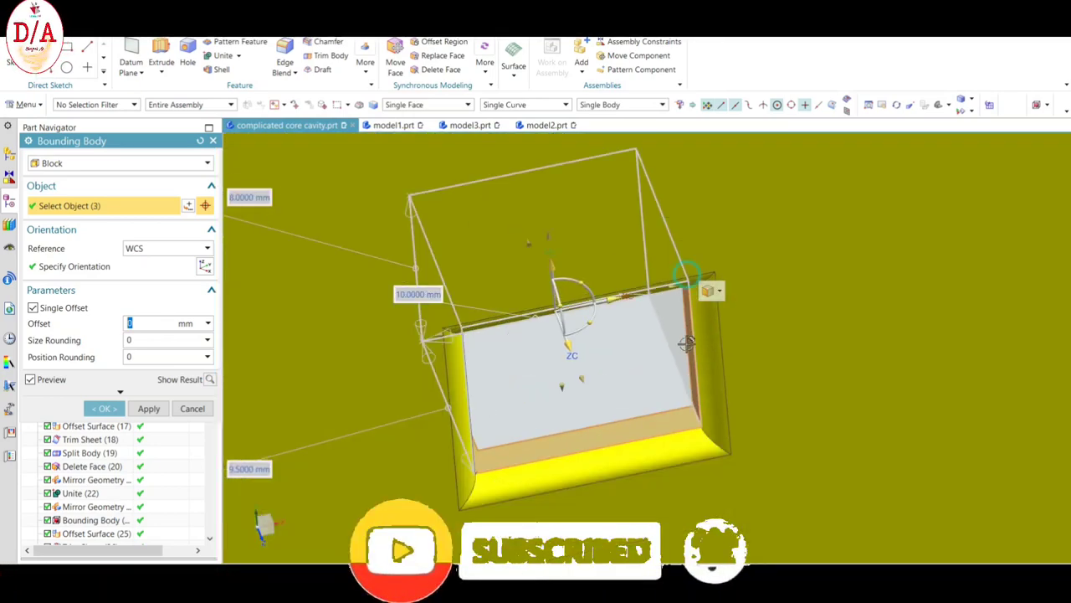
pyautogui.scroll(-3, 741, 367)
pyautogui.moveTo(741, 367)
pyautogui.mouseDown(button='middle')
pyautogui.moveTo(729, 347)
pyautogui.moveTo(734, 371)
pyautogui.mouseUp(button='middle')
pyautogui.scroll(5, 636, 402)
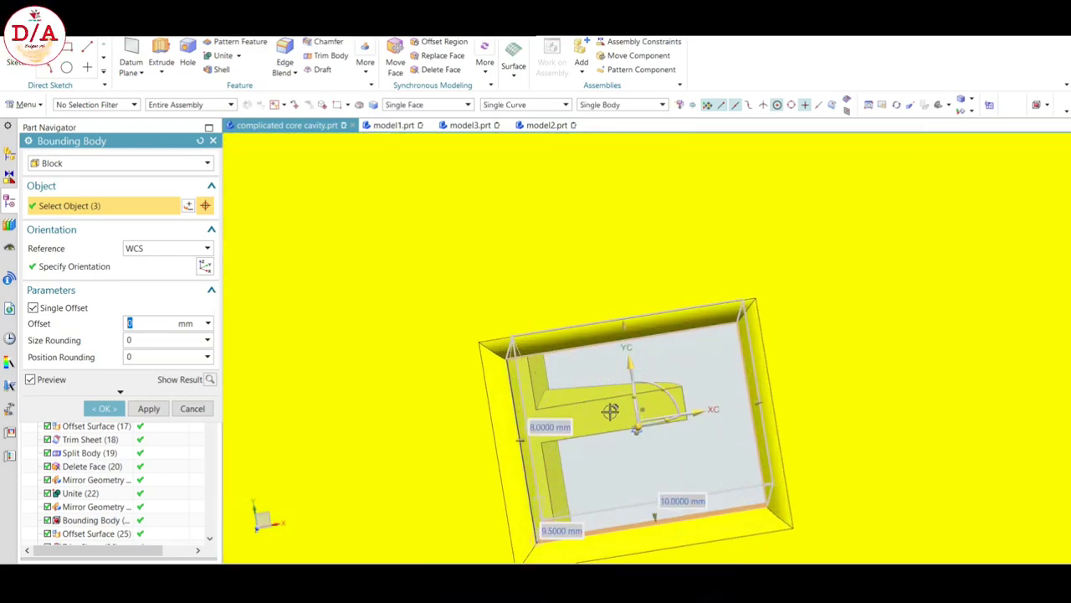
pyautogui.scroll(-5, 636, 430)
pyautogui.scroll(-2, 636, 430)
pyautogui.moveTo(828, 321); pyautogui.dragTo(806, 311, button='middle')
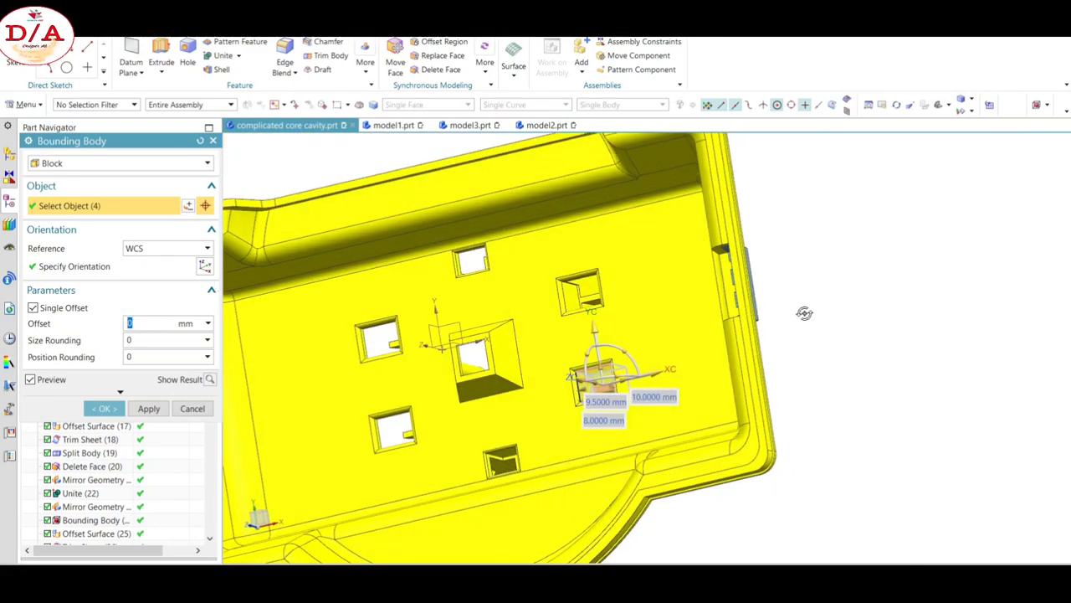
pyautogui.scroll(6, 599, 395)
pyautogui.scroll(-5, 703, 332)
pyautogui.scroll(-3, 703, 332)
pyautogui.moveTo(703, 332)
pyautogui.mouseDown(button='middle')
pyautogui.moveTo(730, 371)
pyautogui.moveTo(723, 354)
pyautogui.mouseUp(button='middle')
pyautogui.scroll(3, 730, 371)
pyautogui.scroll(-2, 729, 370)
pyautogui.scroll(5, 730, 371)
pyautogui.scroll(-3, 727, 363)
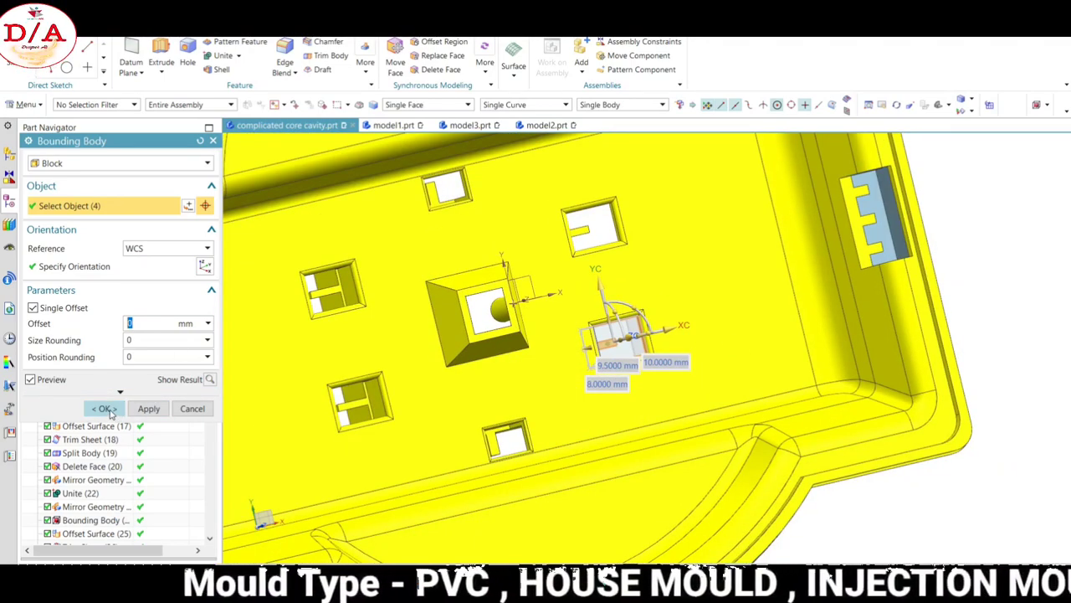
pyautogui.click(105, 408)
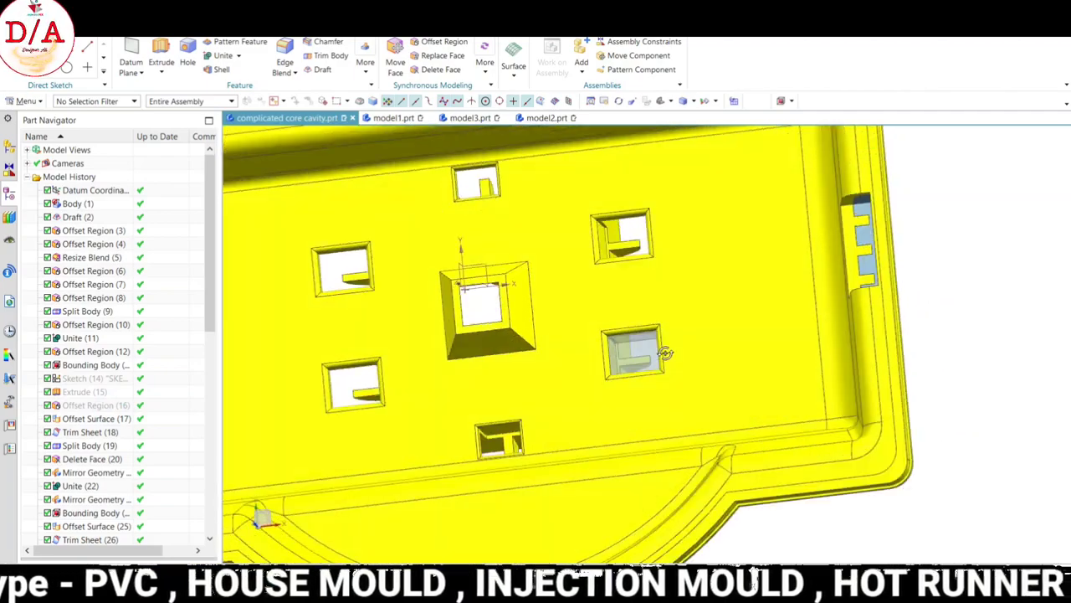
# Copy four faces of the grey block as 0 mm Offset Surface sheets.
pyautogui.moveTo(667, 334); pyautogui.dragTo(709, 358, button='middle')
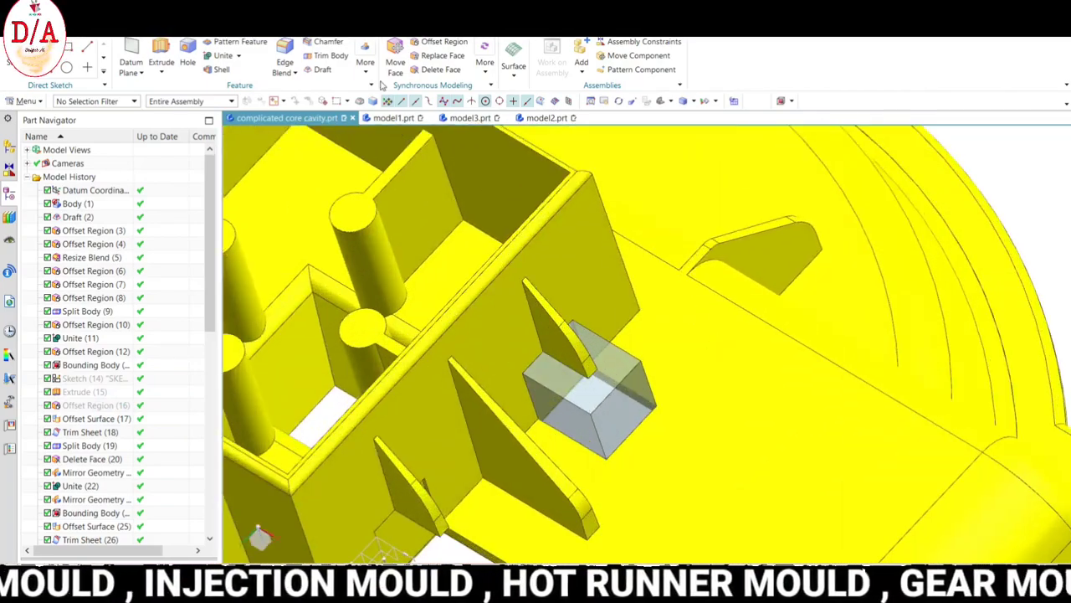
pyautogui.click(143, 25)
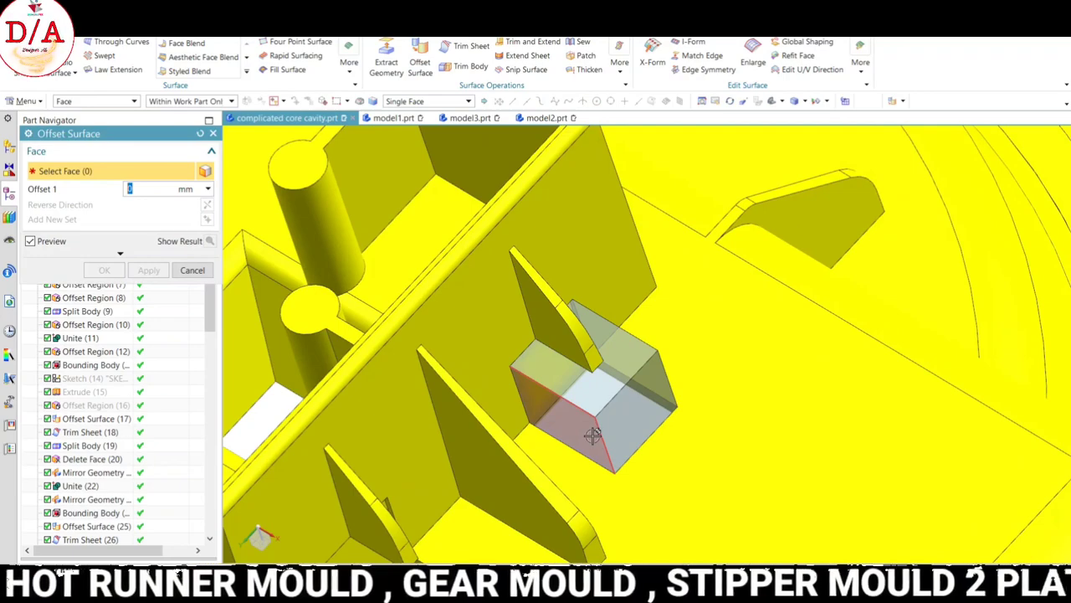
pyautogui.click(589, 434)
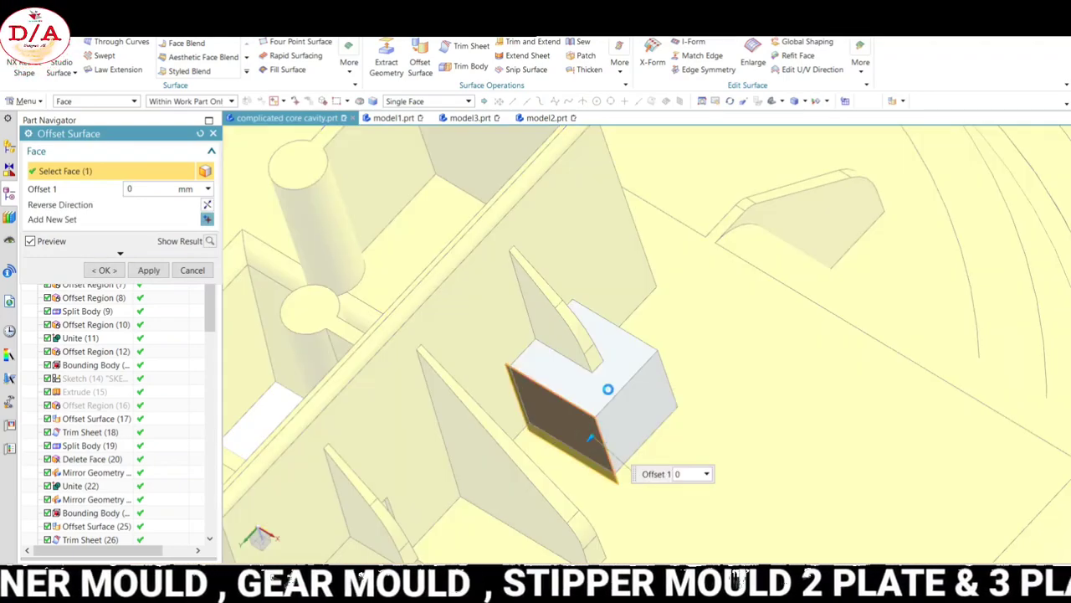
pyautogui.click(611, 394)
pyautogui.scroll(-5, 613, 400)
pyautogui.moveTo(681, 375); pyautogui.dragTo(662, 399, button='middle')
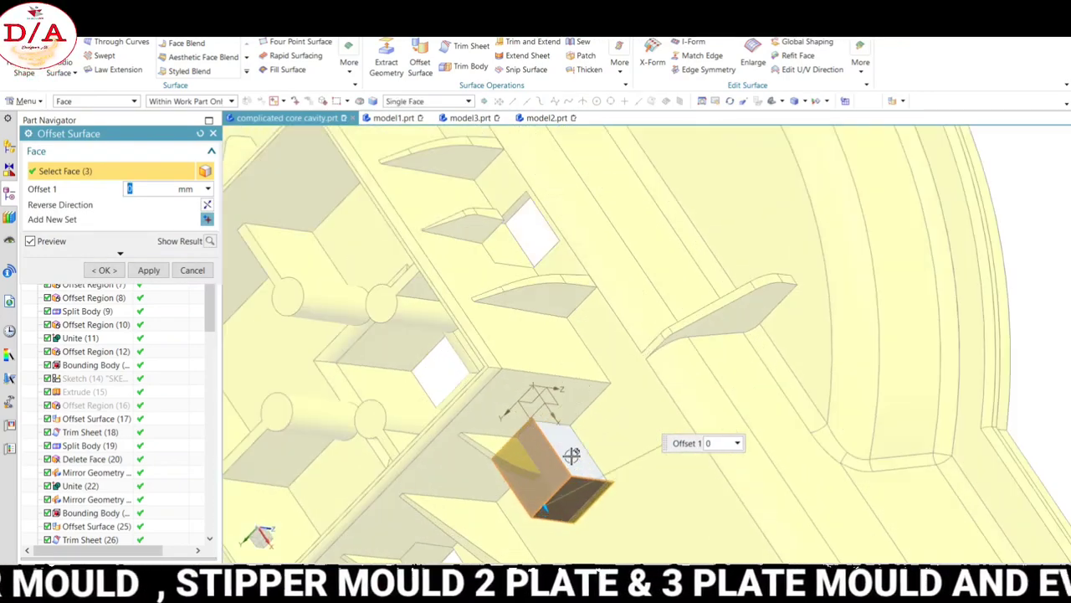
pyautogui.scroll(5, 643, 416)
pyautogui.click(586, 441)
pyautogui.hotkey('ctrl', 'f')
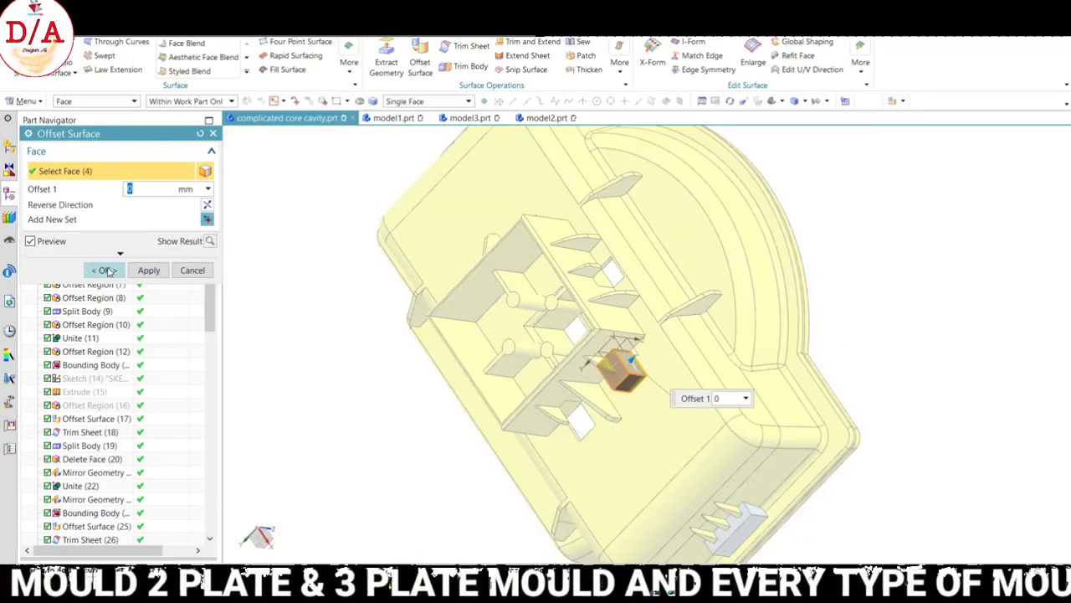
pyautogui.click(104, 271)
# Hide the solid block with Immediate Hide, leaving the light-blue patch sheets in the opening.
pyautogui.moveTo(544, 319); pyautogui.dragTo(741, 263, button='middle')
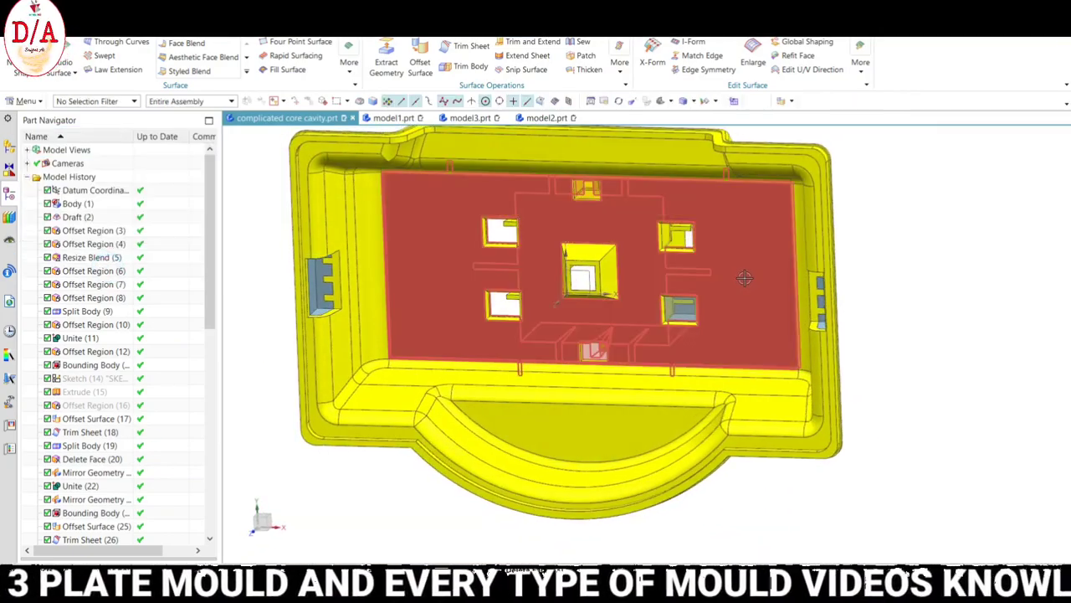
pyautogui.hotkey('ctrl', 'shift', 'i')
pyautogui.scroll(3, 681, 310)
pyautogui.scroll(2, 724, 306)
pyautogui.scroll(-3, 714, 377)
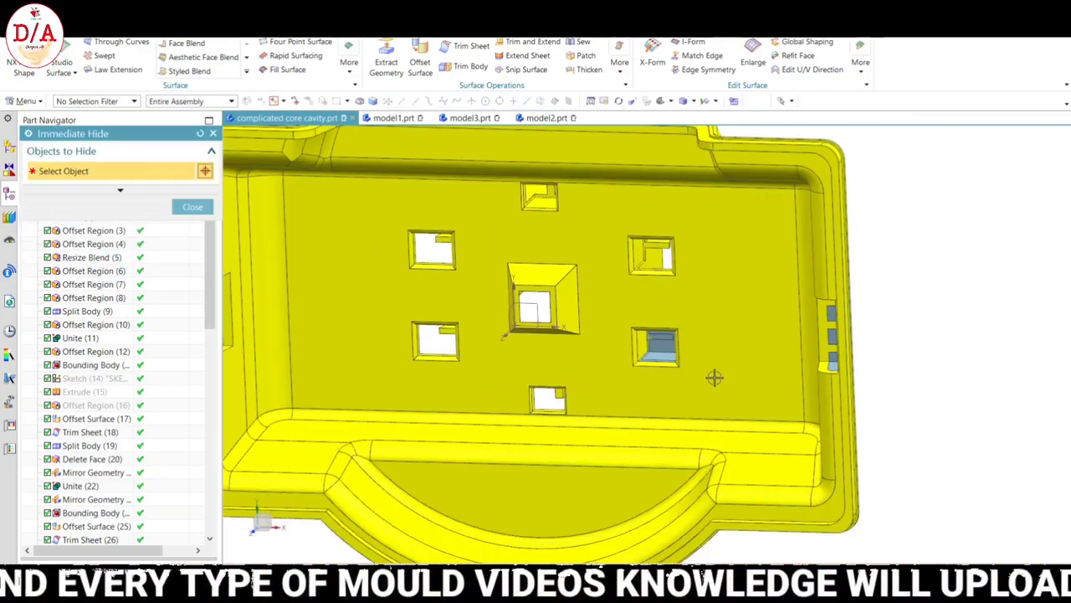
pyautogui.press('Escape')
pyautogui.scroll(-2, 714, 377)
pyautogui.scroll(5, 748, 363)
pyautogui.scroll(3, 753, 347)
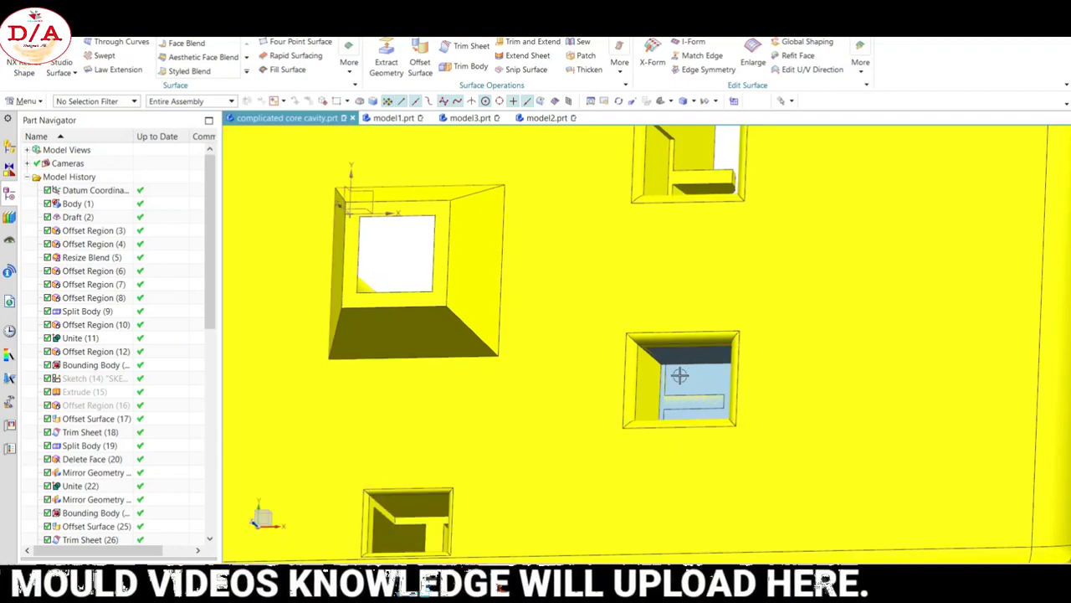
pyautogui.scroll(5, 680, 376)
pyautogui.scroll(1, 661, 354)
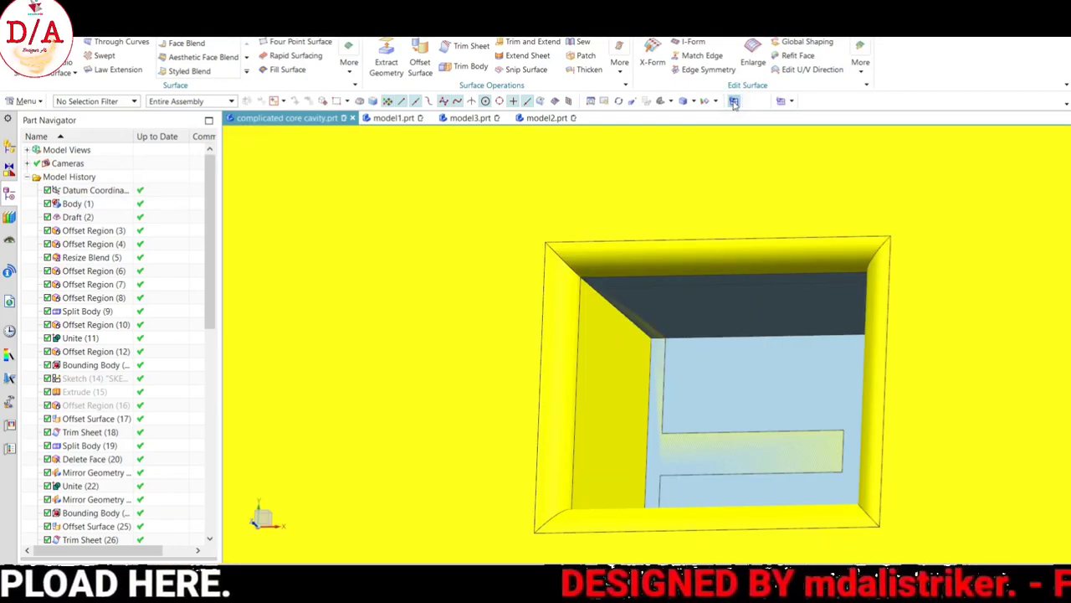
pyautogui.scroll(-4, 692, 266)
pyautogui.scroll(1, 711, 352)
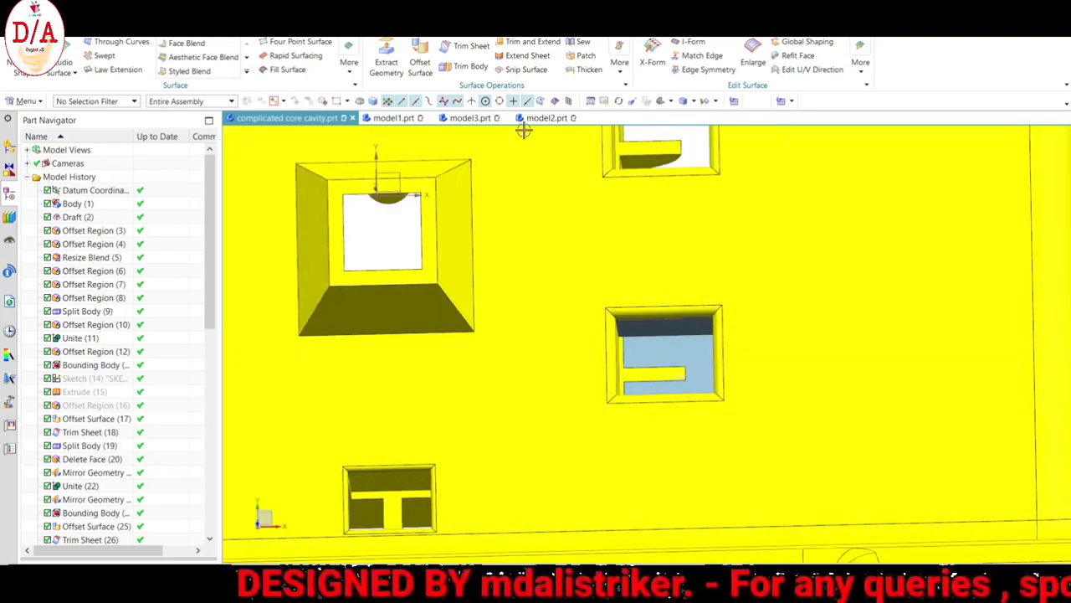
# In Trim Sheet, target the floor-opening patch sheet and pick the opening's boundary edges.
pyautogui.click(472, 52)
pyautogui.scroll(3, 720, 394)
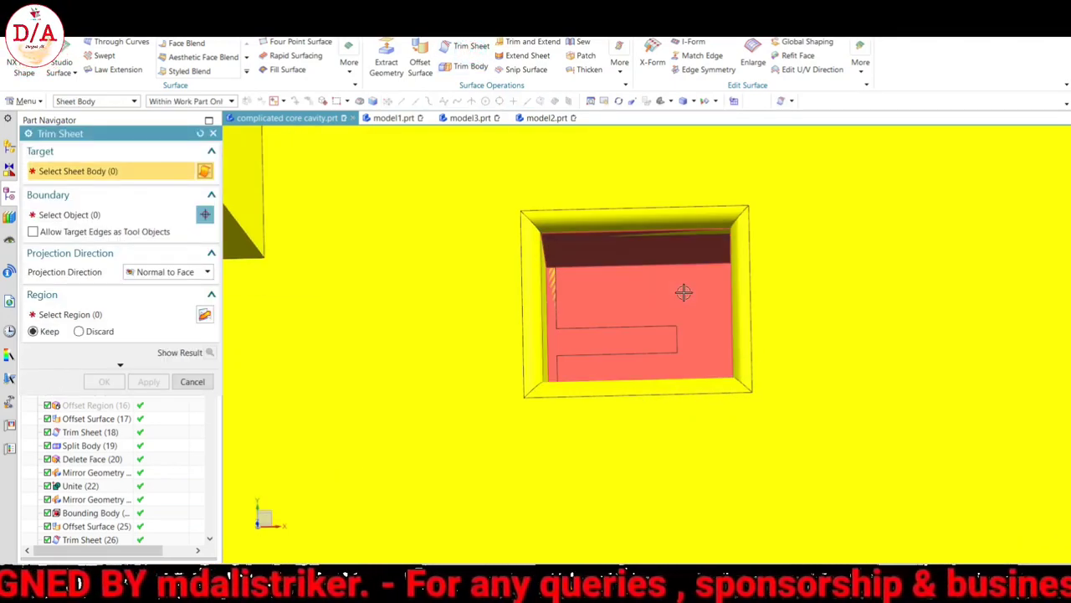
pyautogui.click(84, 216)
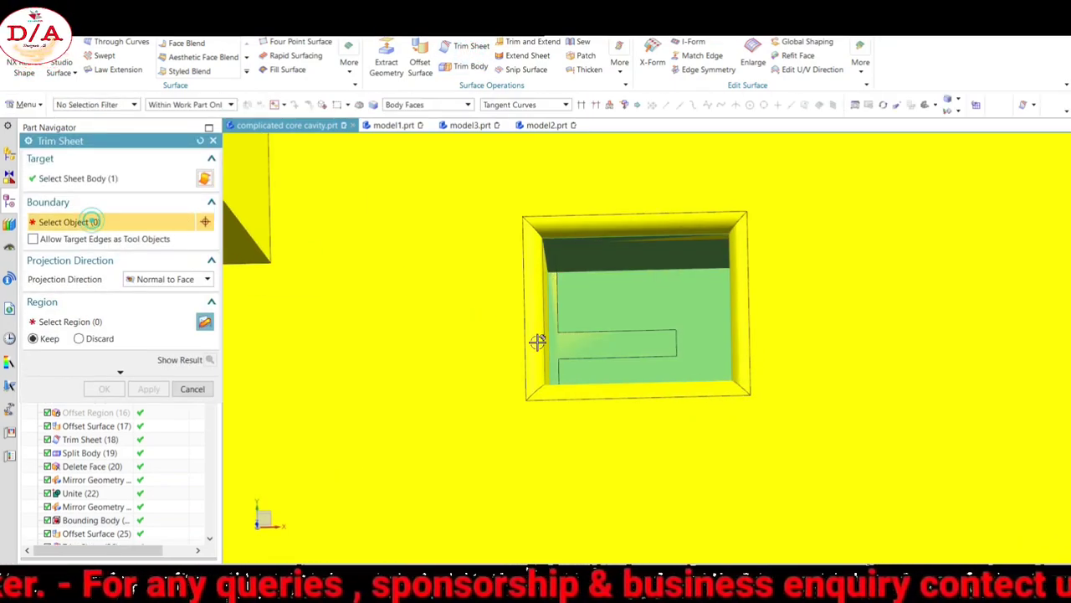
pyautogui.scroll(2, 554, 299)
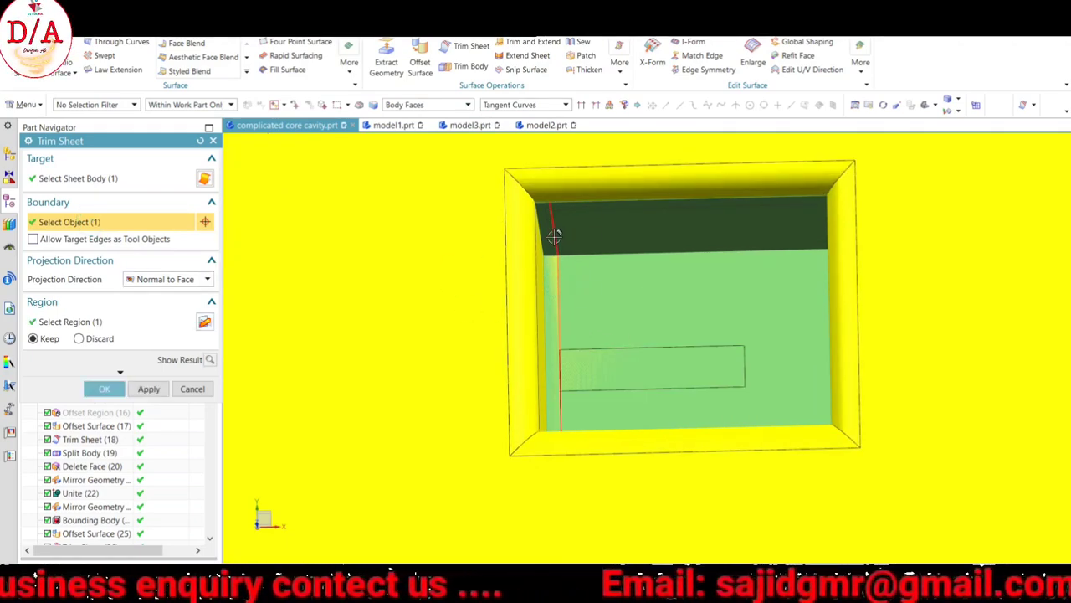
pyautogui.scroll(2, 562, 216)
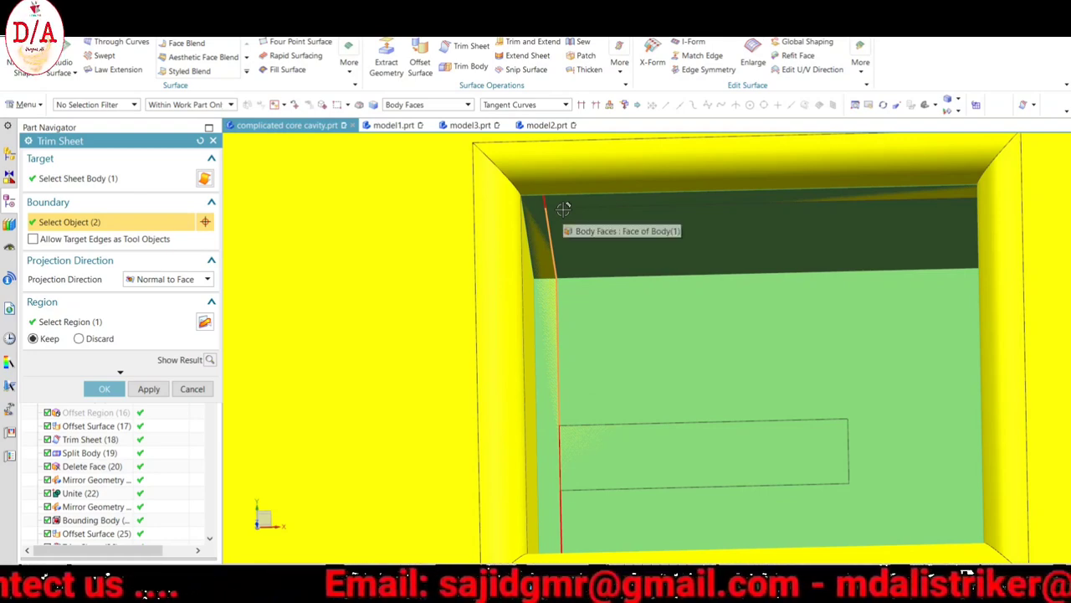
pyautogui.scroll(-3, 632, 293)
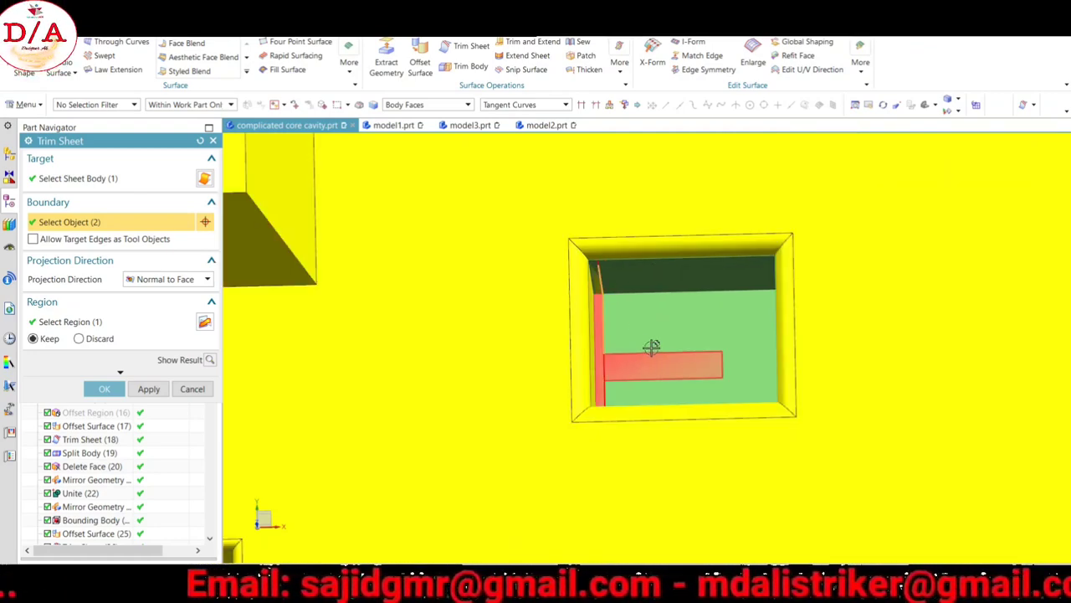
pyautogui.click(714, 371)
pyautogui.scroll(-3, 714, 371)
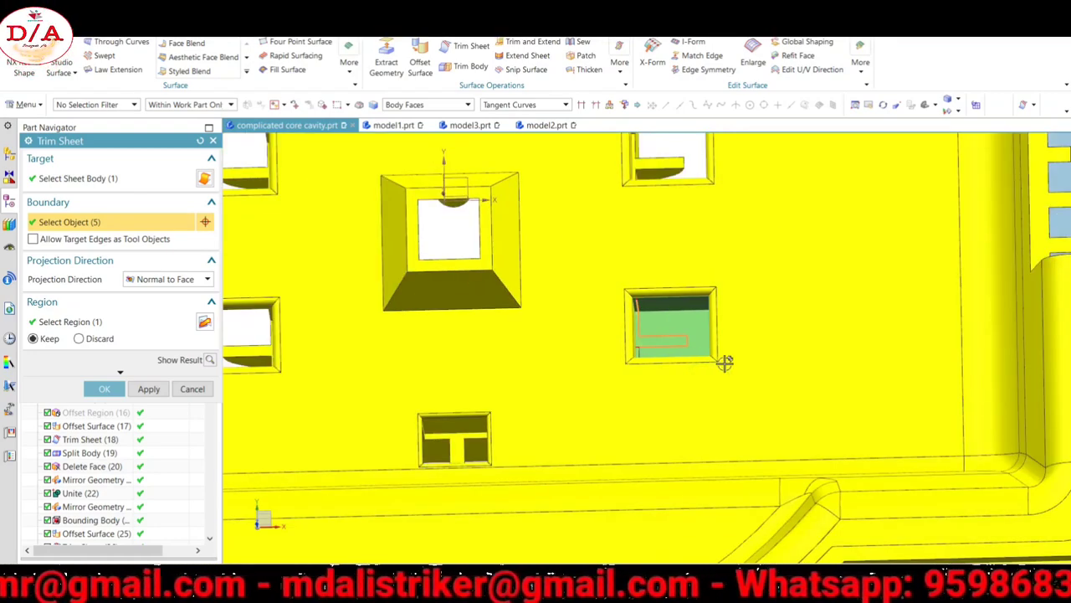
pyautogui.scroll(3, 658, 335)
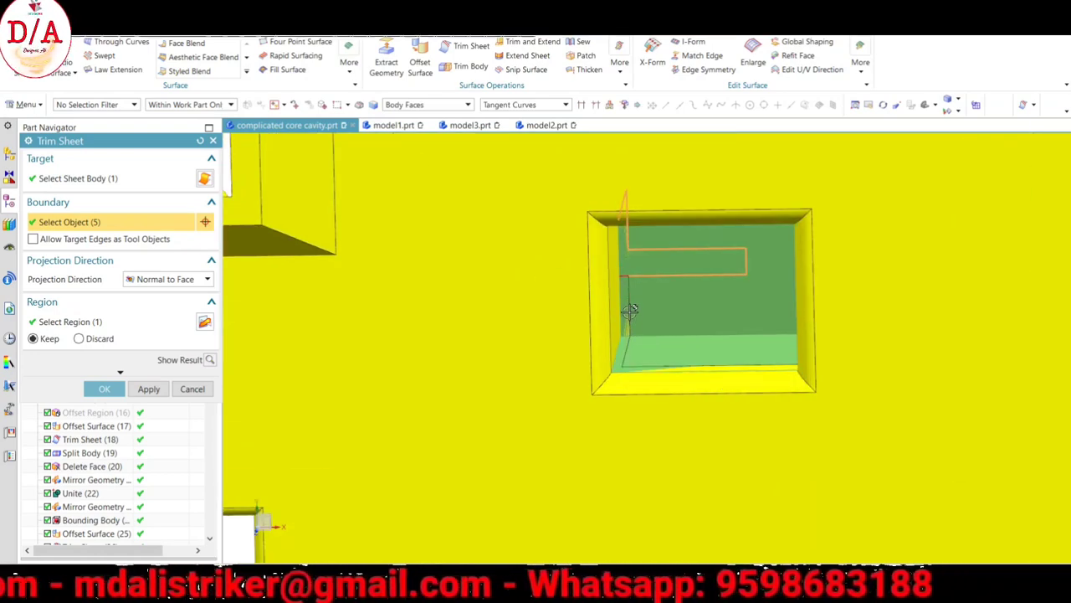
pyautogui.click(629, 308)
pyautogui.scroll(1, 627, 352)
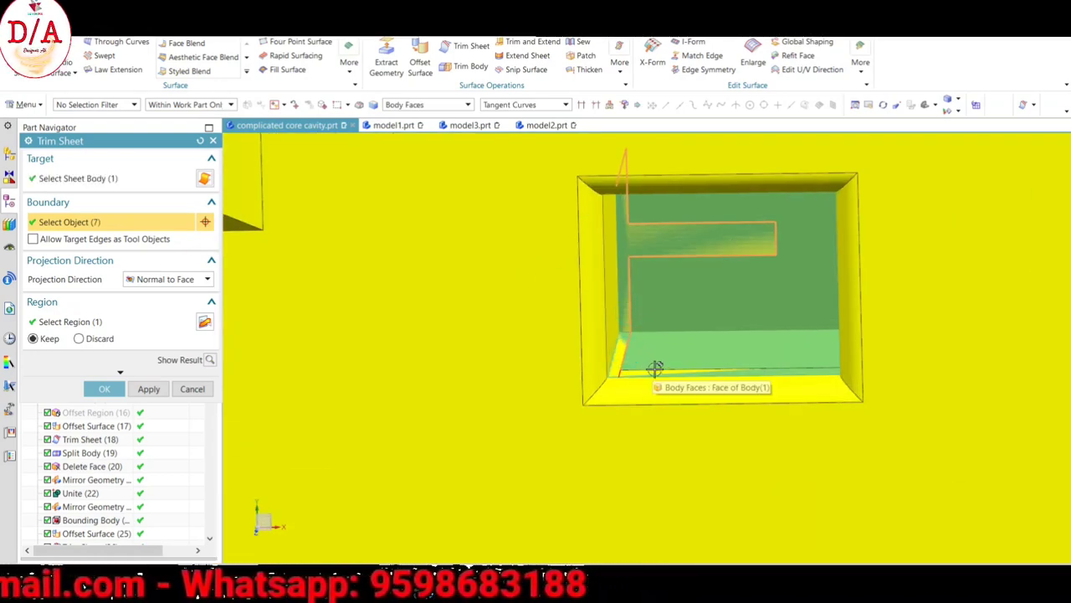
pyautogui.click(657, 369)
pyautogui.scroll(-3, 655, 366)
pyautogui.moveTo(655, 365)
pyautogui.mouseDown(button='middle')
pyautogui.moveTo(790, 363)
pyautogui.moveTo(708, 290)
pyautogui.mouseUp(button='middle')
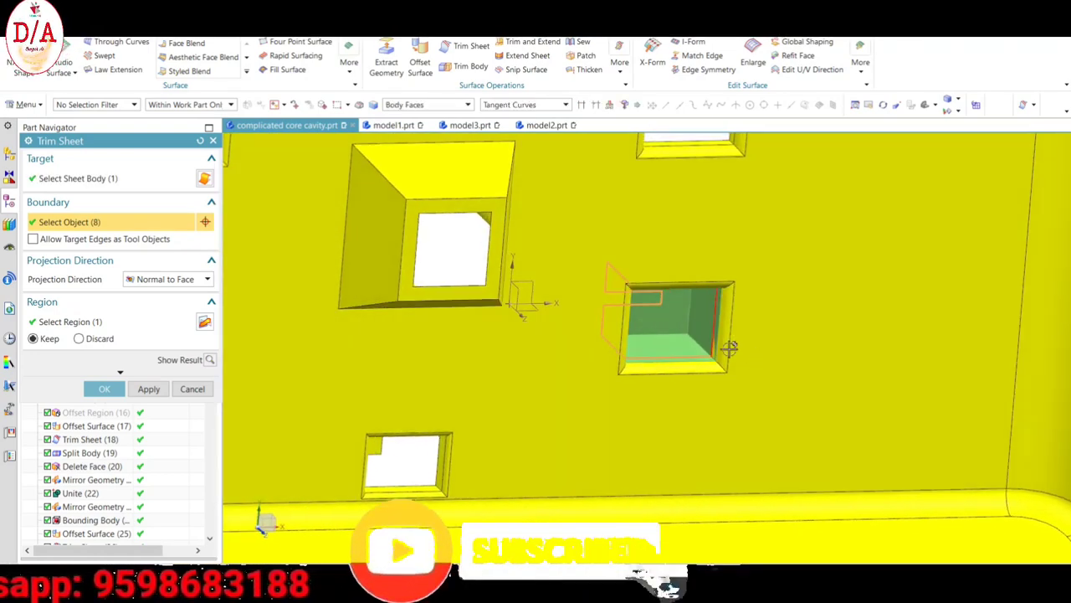
pyautogui.scroll(3, 727, 325)
pyautogui.scroll(-3, 730, 359)
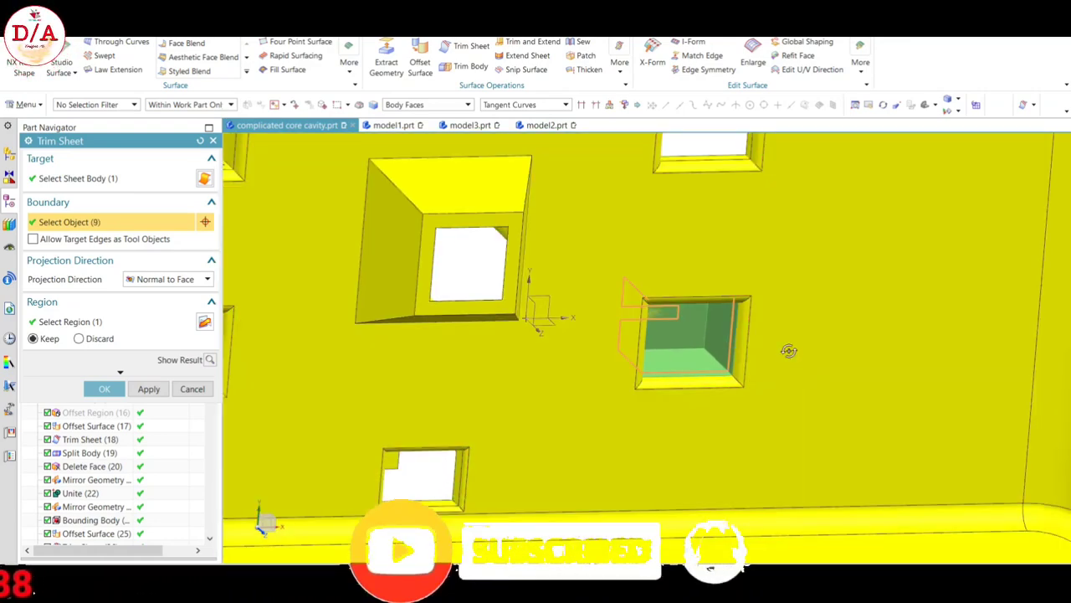
pyautogui.moveTo(787, 352); pyautogui.dragTo(782, 318, button='middle')
pyautogui.scroll(3, 782, 318)
pyautogui.scroll(1, 739, 331)
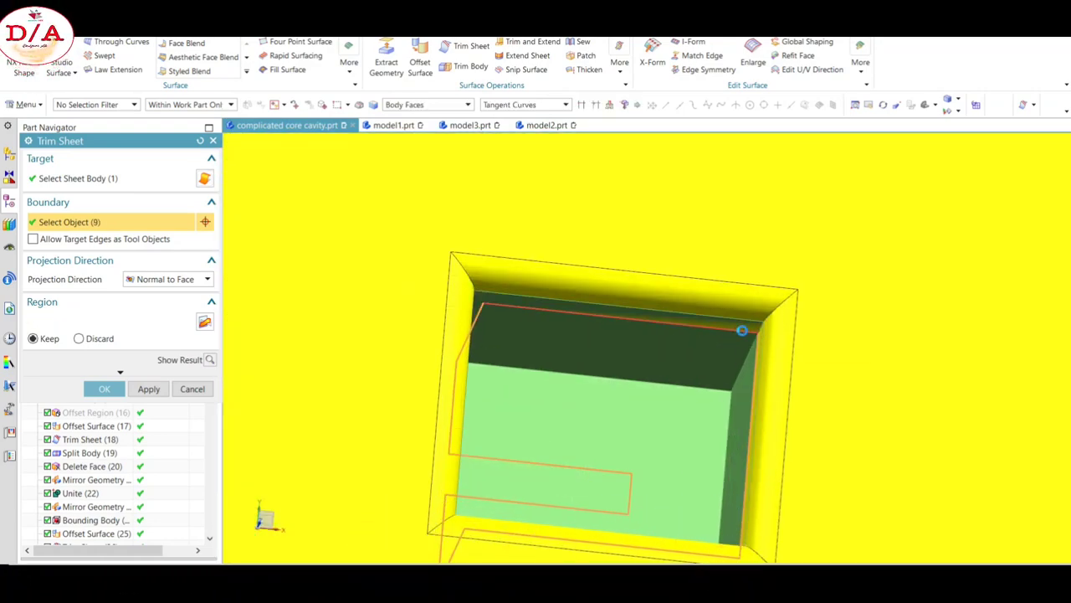
pyautogui.click(741, 331)
pyautogui.scroll(-3, 787, 363)
pyautogui.moveTo(786, 364)
pyautogui.mouseDown(button='middle')
pyautogui.moveTo(758, 366)
pyautogui.moveTo(778, 360)
pyautogui.moveTo(773, 394)
pyautogui.moveTo(782, 383)
pyautogui.moveTo(708, 331)
pyautogui.moveTo(808, 352)
pyautogui.moveTo(682, 316)
pyautogui.mouseUp(button='middle')
pyautogui.scroll(-3, 681, 315)
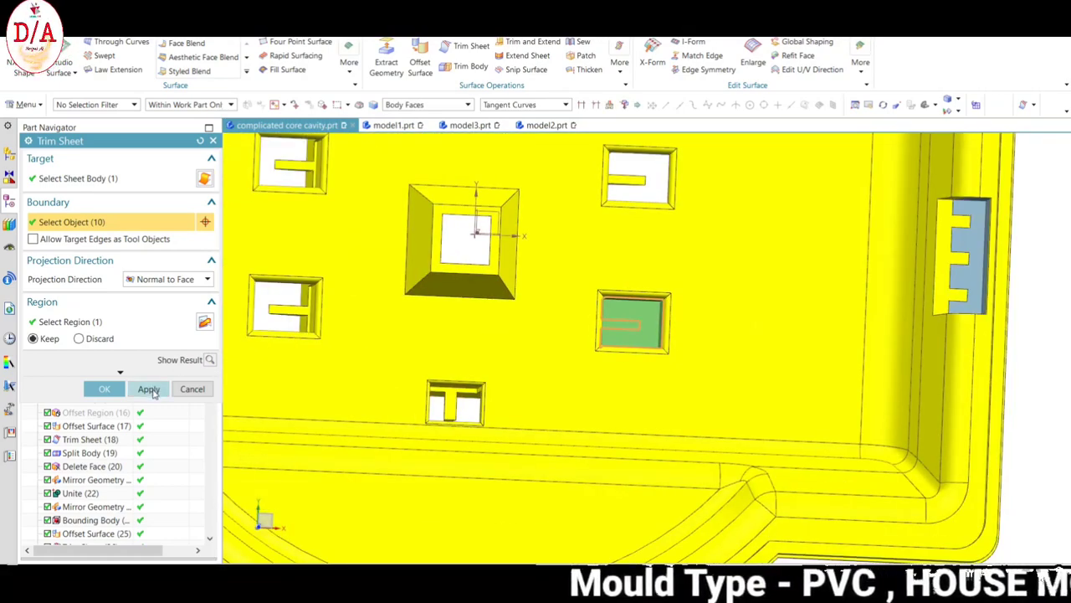
# Apply the 10-edge trim, check the trimmed patch, and close the trim tool.
pyautogui.click(150, 390)
pyautogui.scroll(3, 729, 347)
pyautogui.moveTo(729, 347)
pyautogui.mouseDown(button='middle')
pyautogui.moveTo(711, 325)
pyautogui.moveTo(704, 435)
pyautogui.moveTo(717, 371)
pyautogui.moveTo(653, 335)
pyautogui.mouseUp(button='middle')
pyautogui.scroll(-2, 710, 324)
pyautogui.scroll(-3, 724, 354)
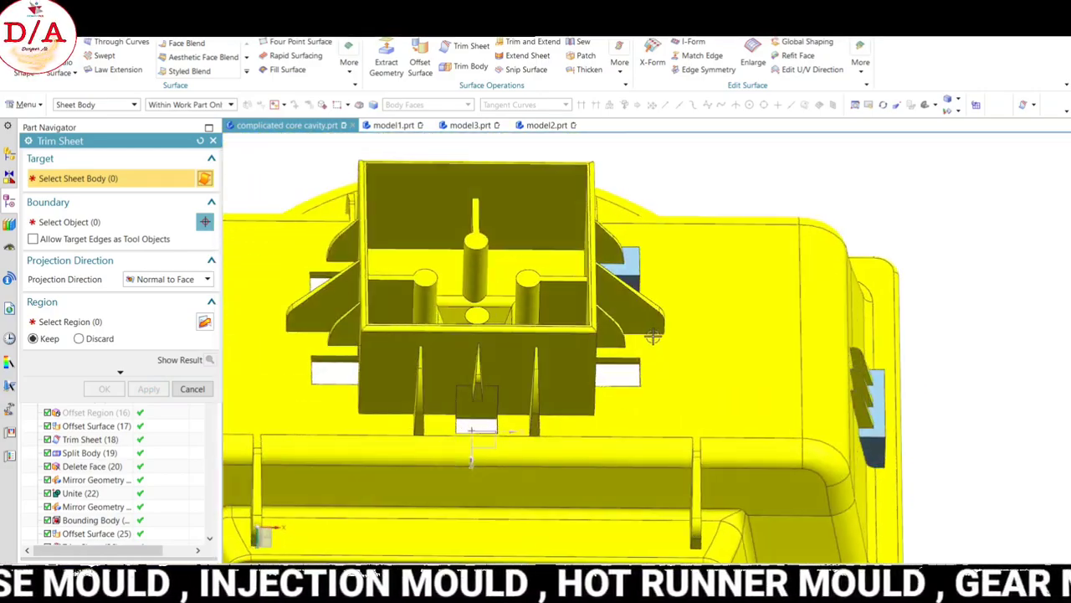
pyautogui.hotkey('ctrl', 'alt', 't')
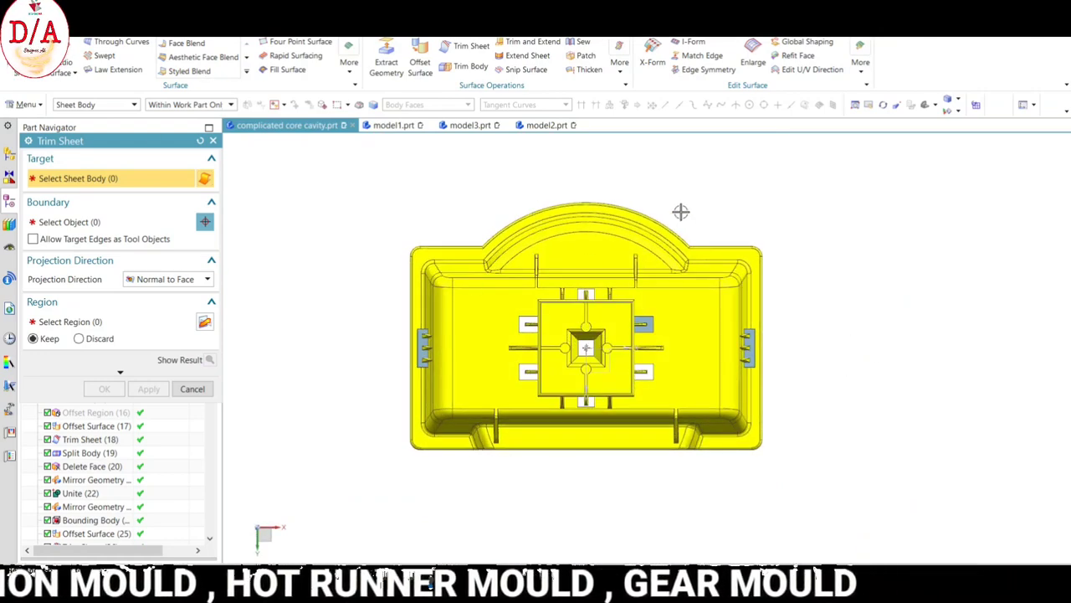
pyautogui.press('Escape')
pyautogui.scroll(1, 686, 276)
pyautogui.scroll(3, 697, 343)
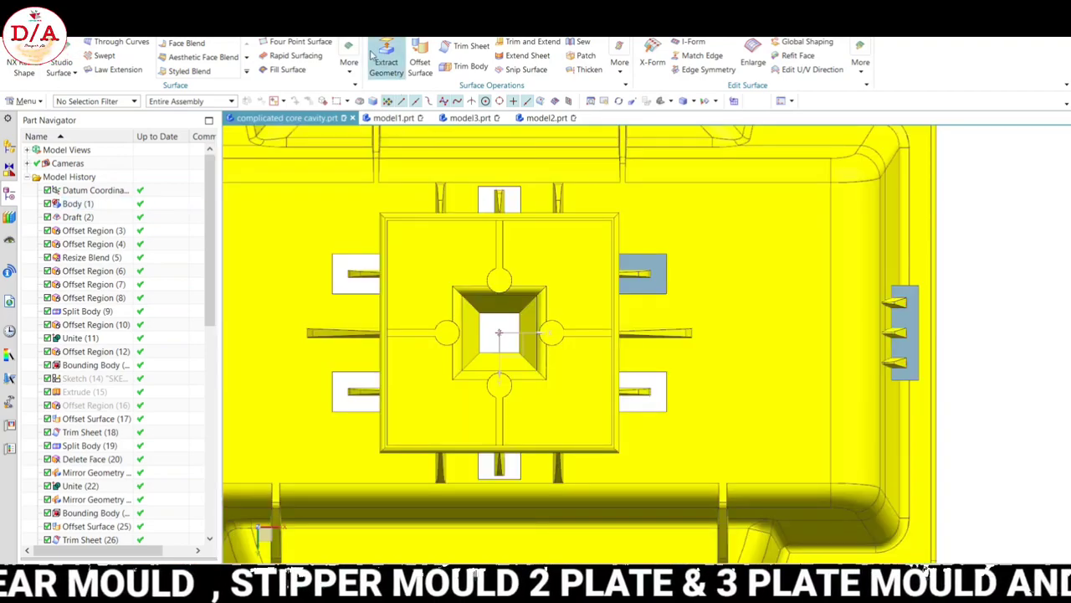
# Mirror the grey-blue block across a plane through the central pocket.
pyautogui.scroll(3, 386, 62)
pyautogui.click(366, 63)
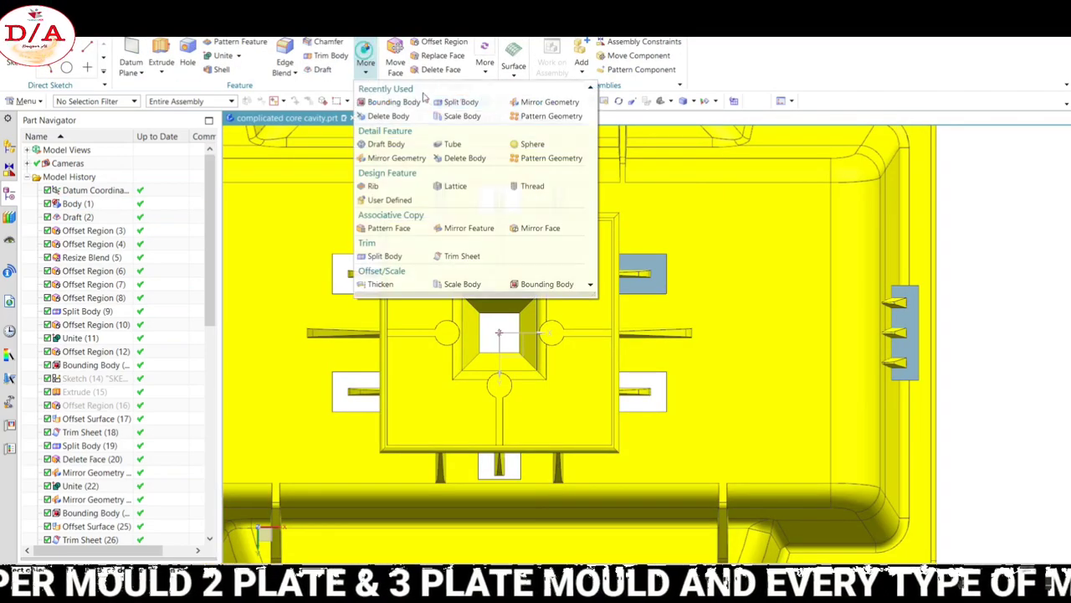
pyautogui.click(550, 101)
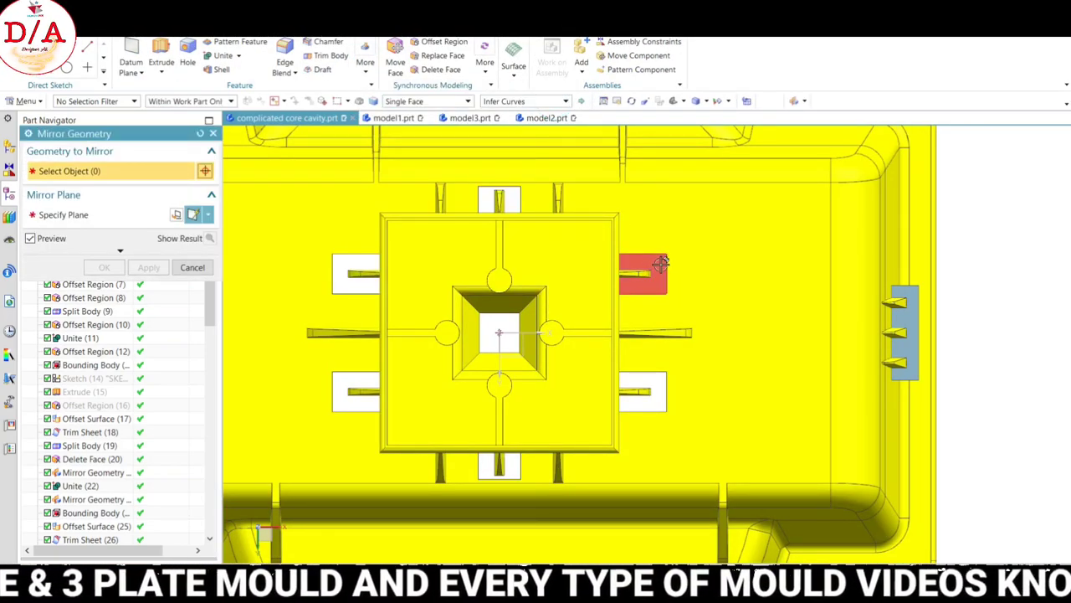
pyautogui.click(643, 273)
pyautogui.click(93, 216)
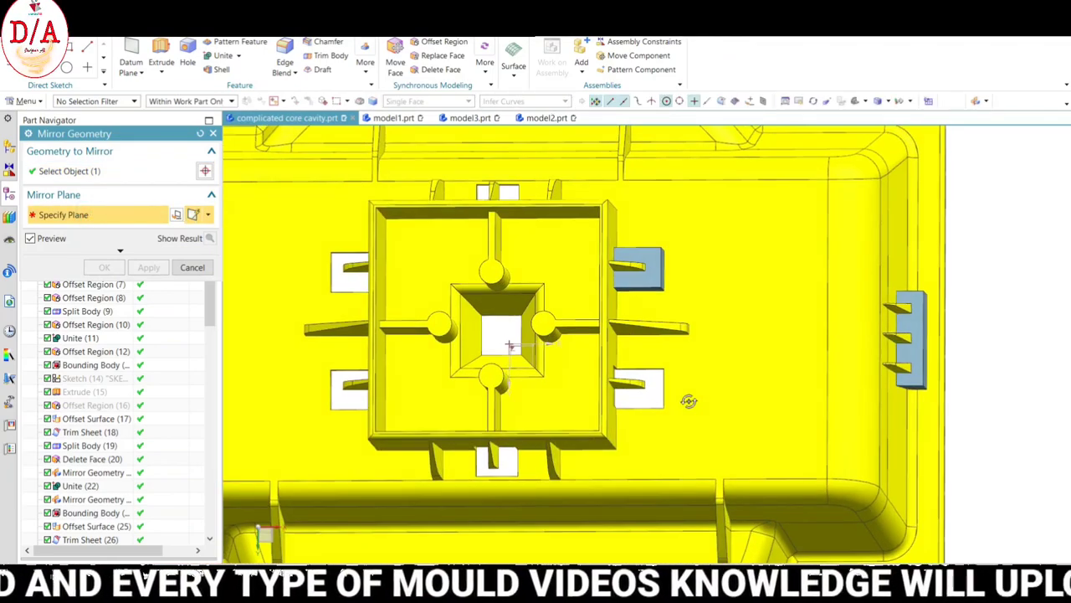
pyautogui.scroll(3, 513, 335)
pyautogui.scroll(2, 497, 336)
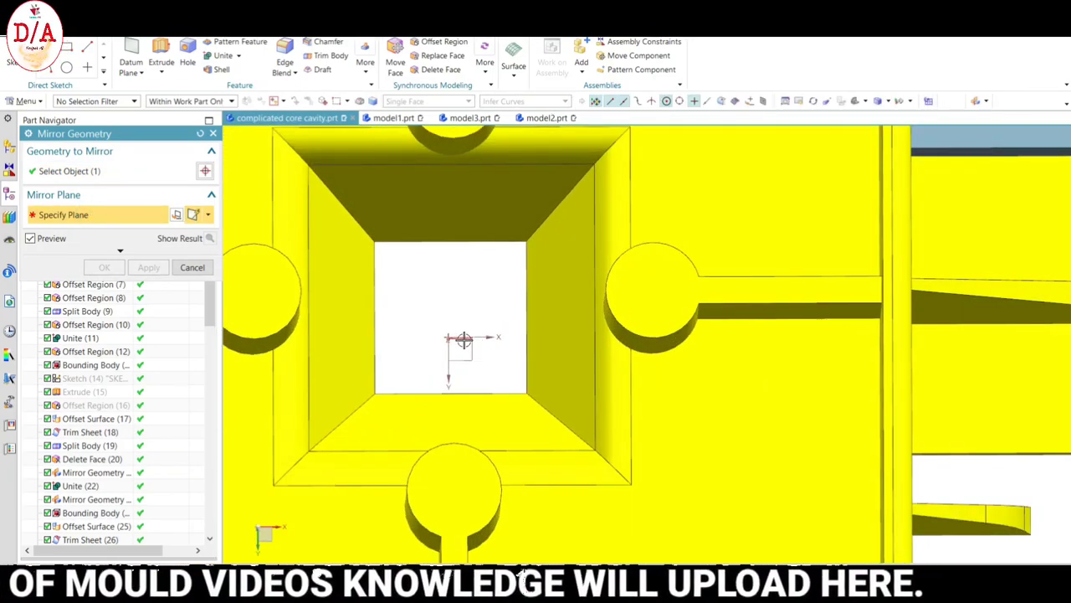
pyautogui.click(463, 340)
pyautogui.scroll(-5, 464, 340)
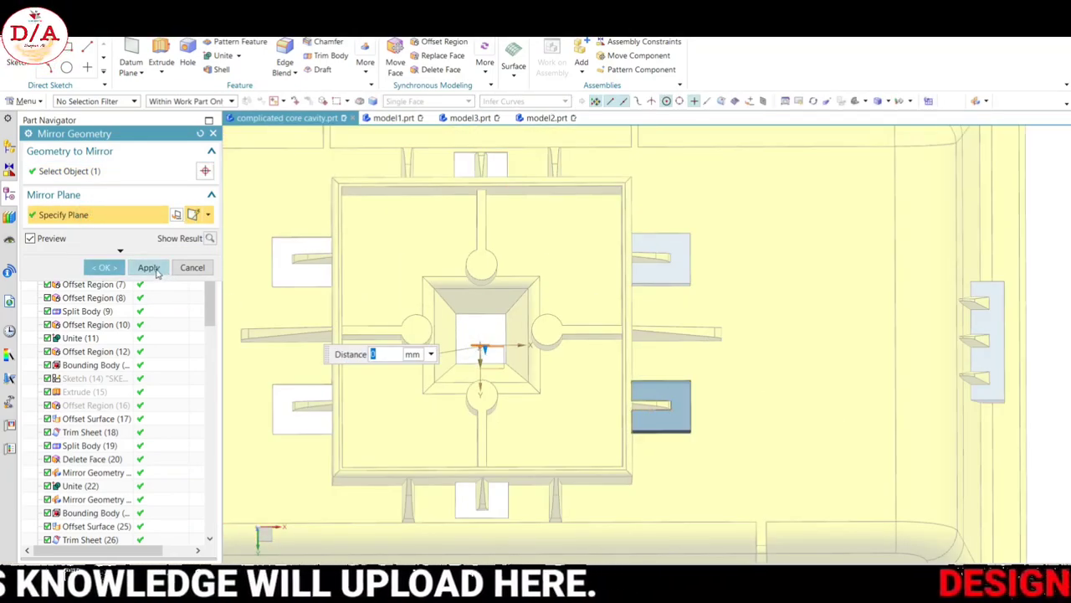
pyautogui.click(149, 268)
# Mirror both right-side blocks across the central pocket plane, then inspect the four symmetric blocks.
pyautogui.scroll(-5, 701, 318)
pyautogui.scroll(3, 688, 285)
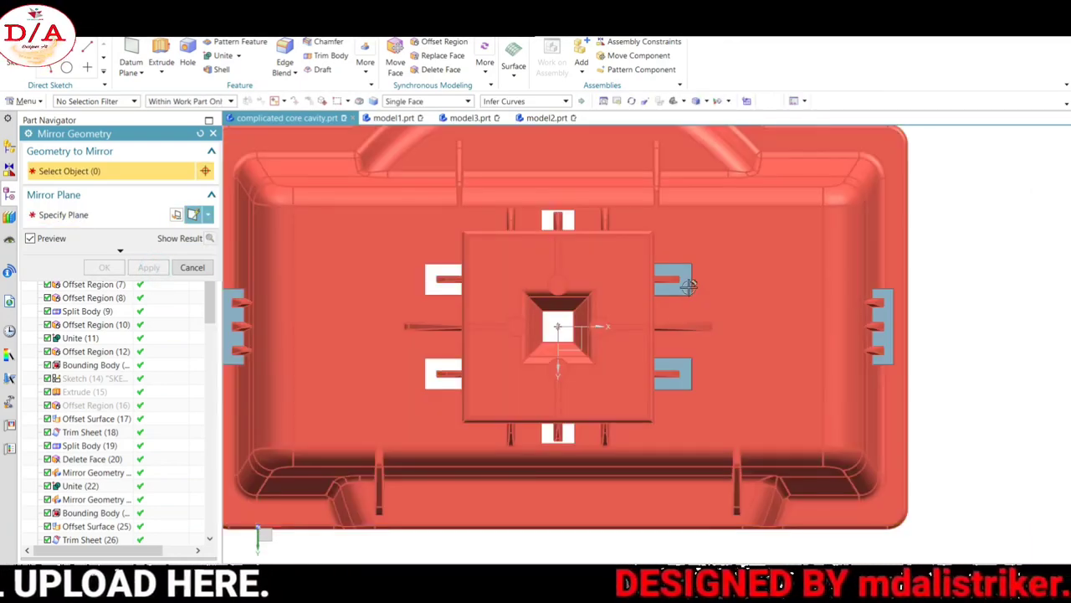
pyautogui.click(686, 282)
pyautogui.click(683, 370)
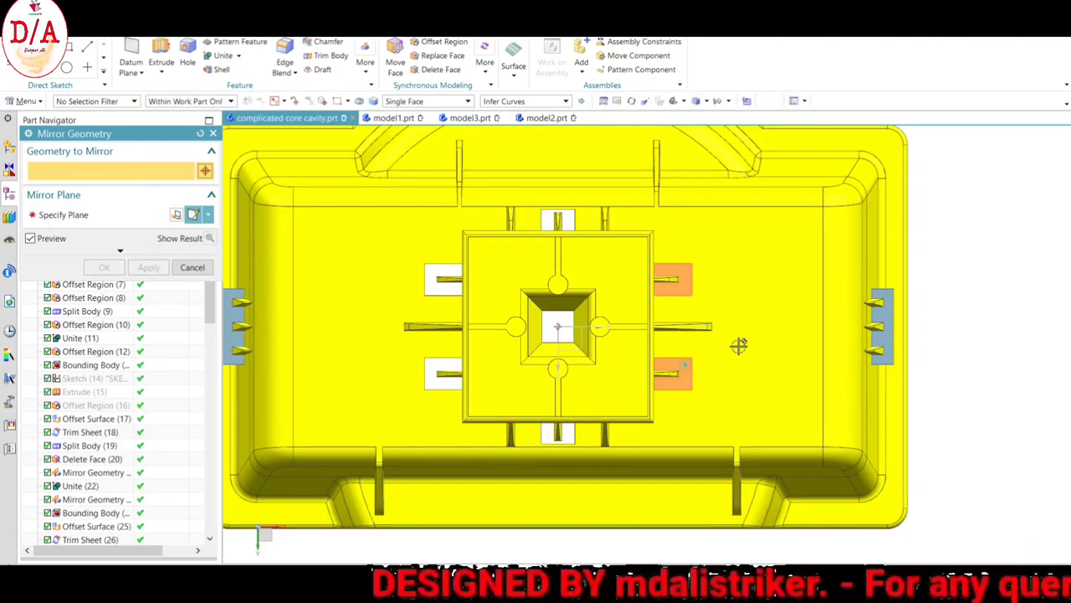
pyautogui.click(60, 214)
pyautogui.moveTo(502, 318); pyautogui.dragTo(538, 331, button='middle')
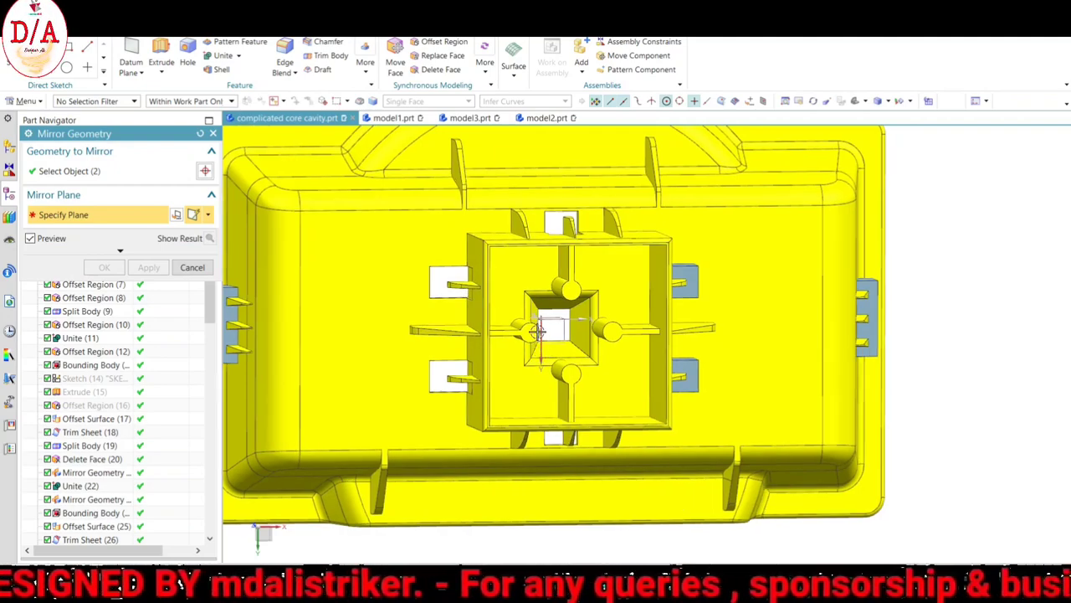
pyautogui.scroll(2, 537, 332)
pyautogui.scroll(1, 576, 335)
pyautogui.scroll(2, 574, 332)
pyautogui.scroll(2, 552, 318)
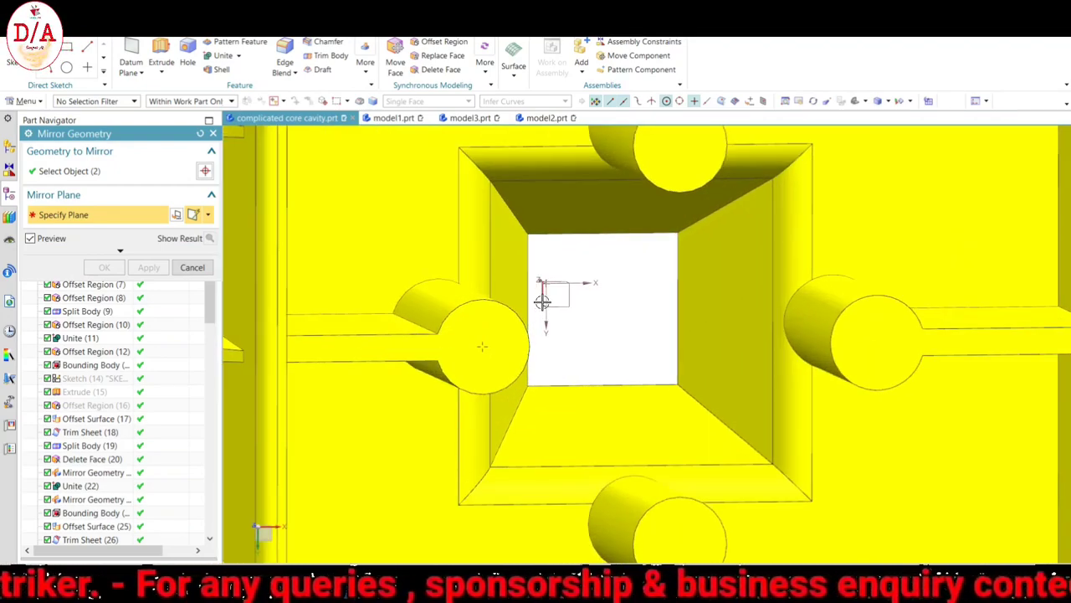
pyautogui.click(542, 301)
pyautogui.scroll(-5, 452, 257)
pyautogui.click(104, 267)
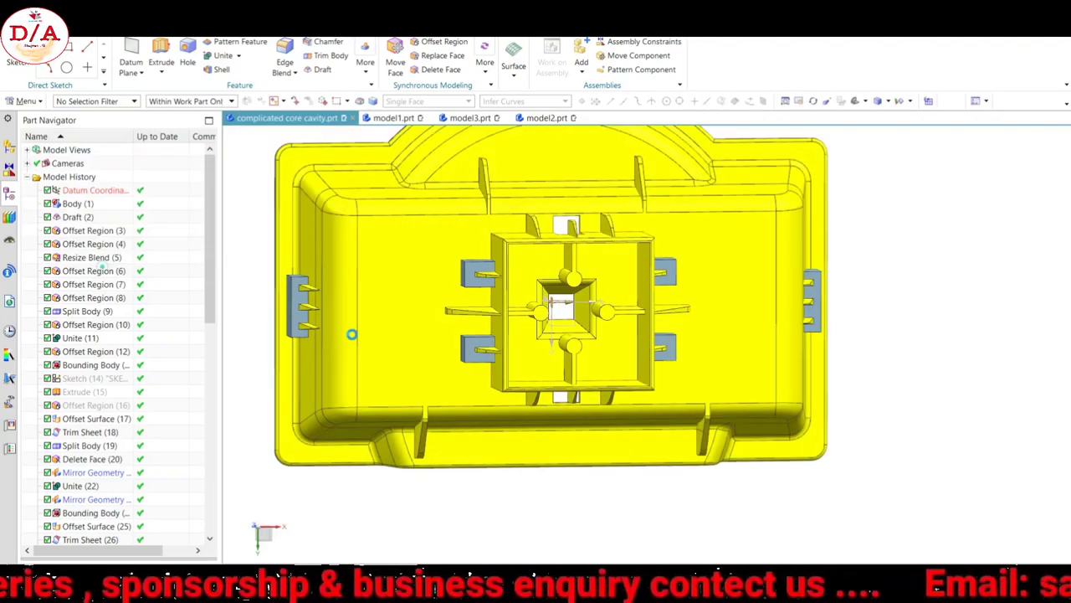
pyautogui.press('F8')
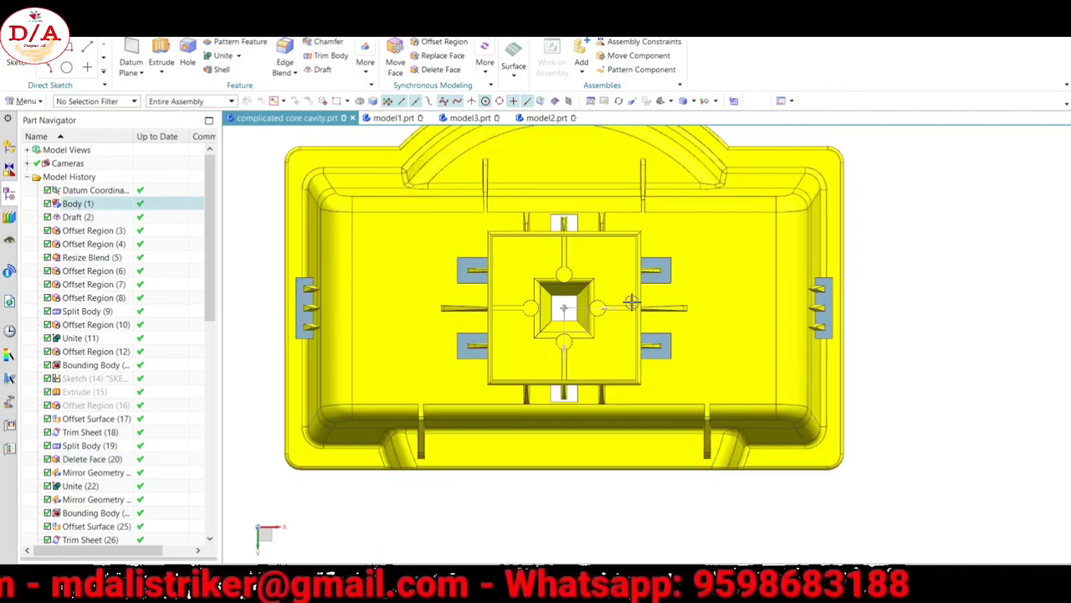
pyautogui.moveTo(631, 303); pyautogui.dragTo(812, 311, button='middle')
pyautogui.scroll(2, 524, 228)
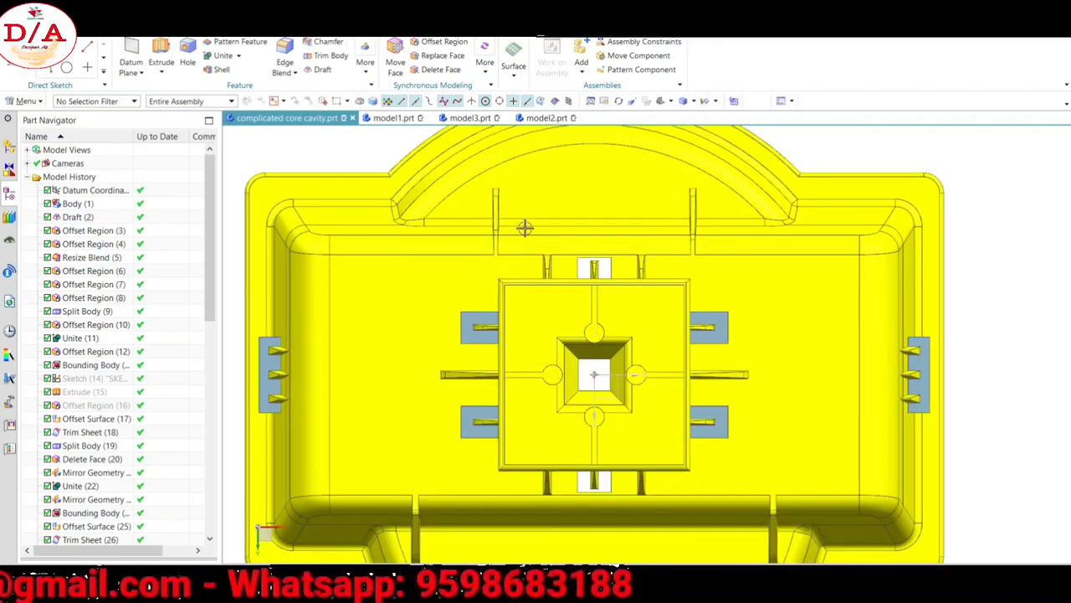
pyautogui.hotkey('ctrl', 'f')
pyautogui.moveTo(763, 282); pyautogui.dragTo(746, 167, button='middle')
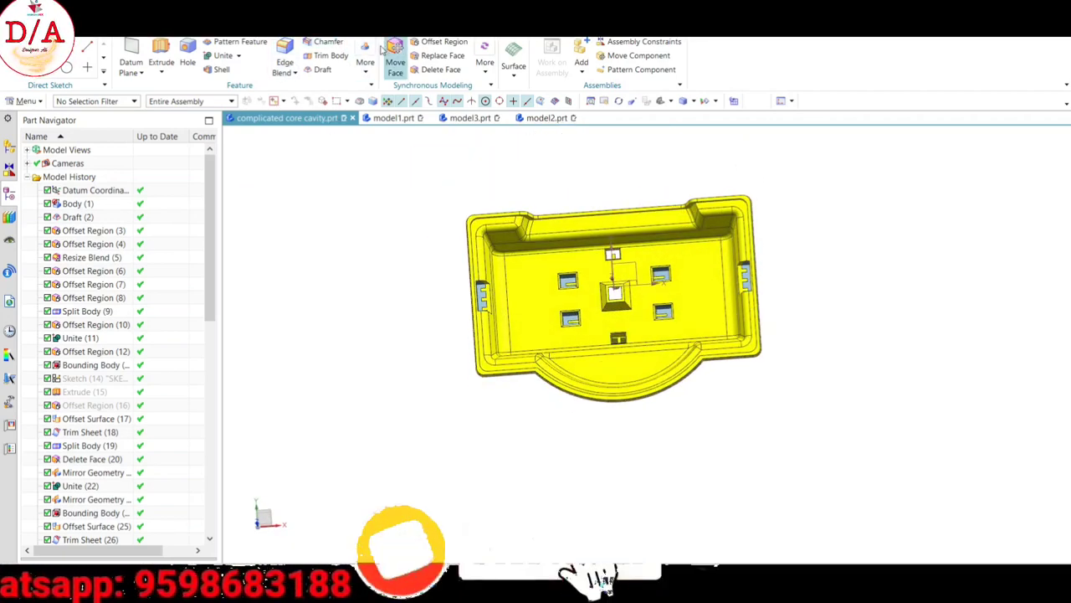
# Start a Bounding Body block and select the red T face plus four pocket walls.
pyautogui.click(365, 62)
pyautogui.click(383, 101)
pyautogui.scroll(2, 676, 277)
pyautogui.scroll(3, 677, 277)
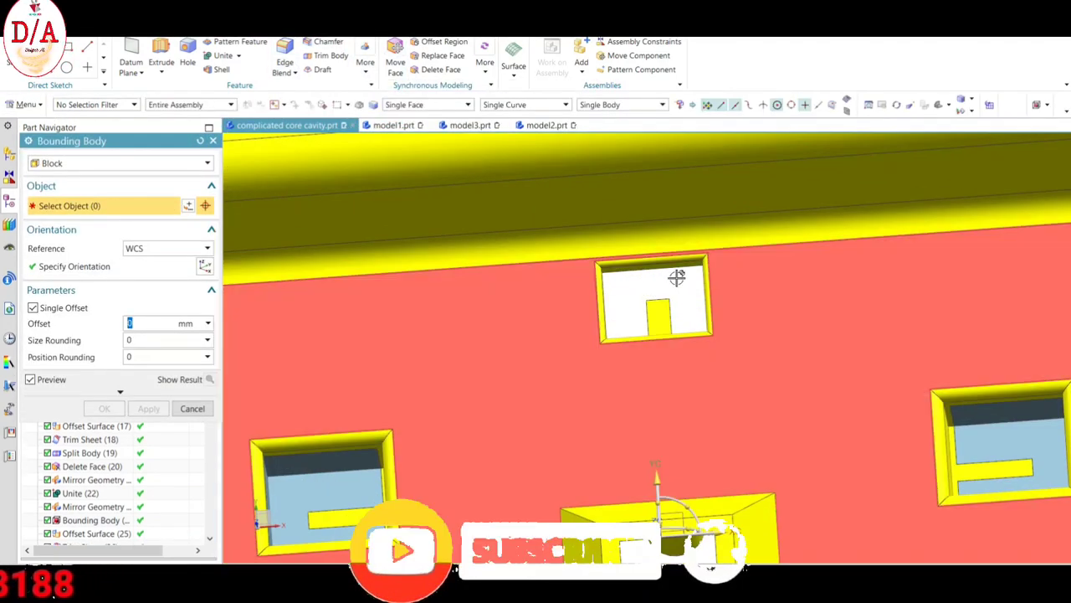
pyautogui.scroll(-3, 756, 275)
pyautogui.scroll(-2, 765, 302)
pyautogui.scroll(4, 616, 268)
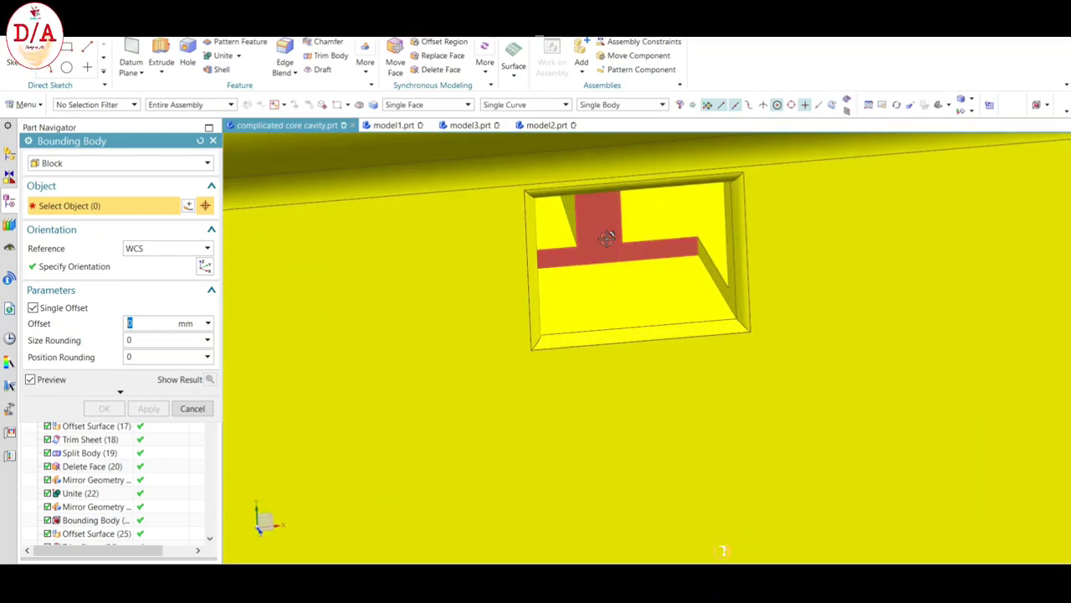
pyautogui.click(606, 239)
pyautogui.scroll(3, 711, 268)
pyautogui.click(707, 268)
pyautogui.scroll(-2, 707, 268)
pyautogui.scroll(-1, 826, 328)
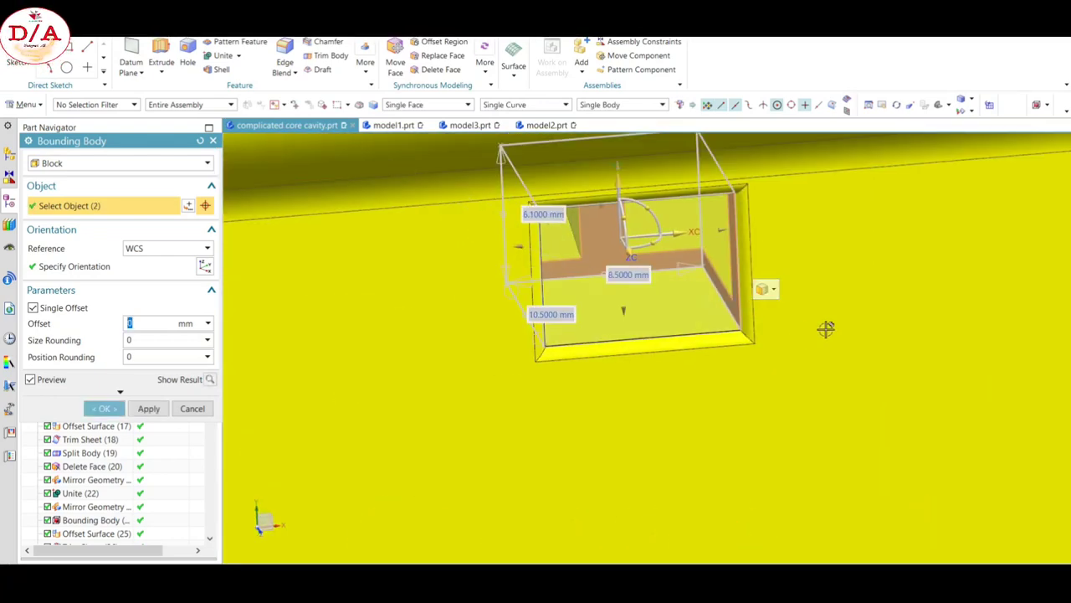
pyautogui.moveTo(826, 328); pyautogui.dragTo(813, 323, button='middle')
pyautogui.scroll(3, 753, 318)
pyautogui.click(559, 308)
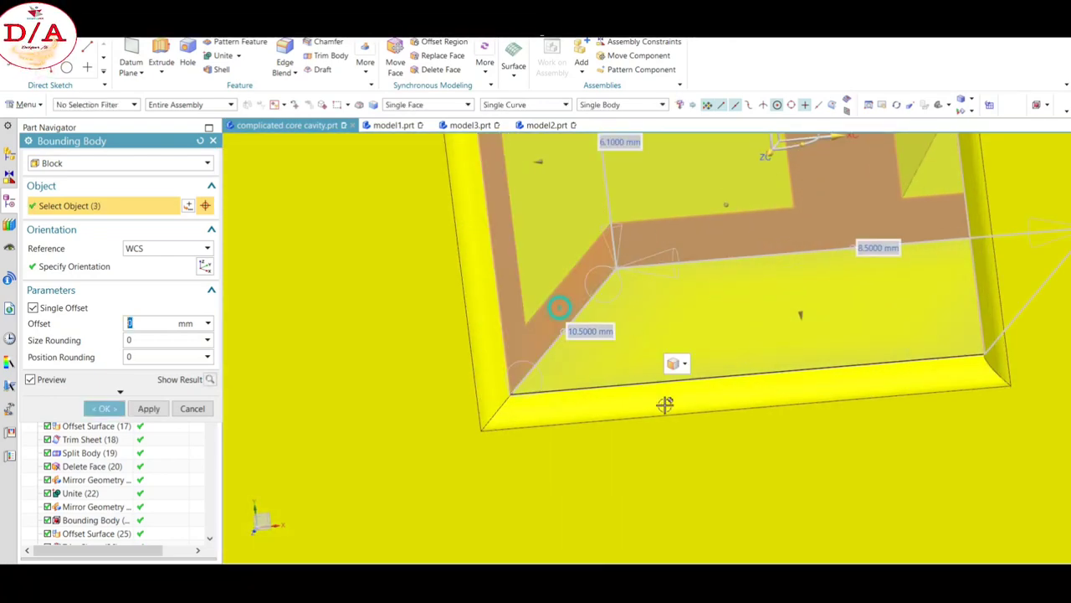
pyautogui.scroll(-3, 665, 404)
pyautogui.scroll(5, 695, 318)
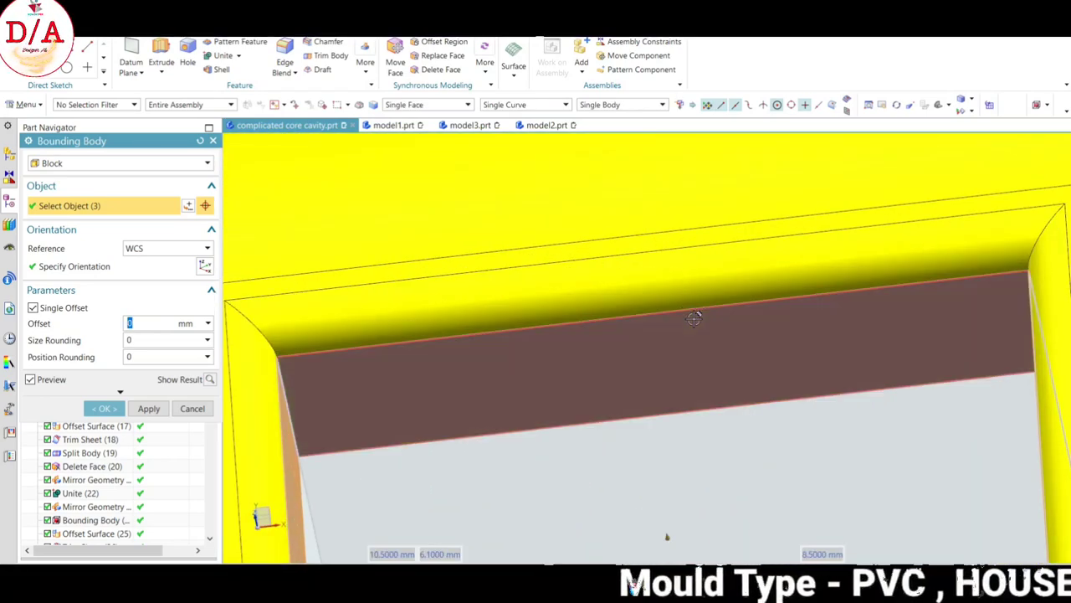
pyautogui.click(695, 318)
pyautogui.scroll(-5, 728, 331)
pyautogui.scroll(2, 778, 371)
pyautogui.scroll(1, 647, 369)
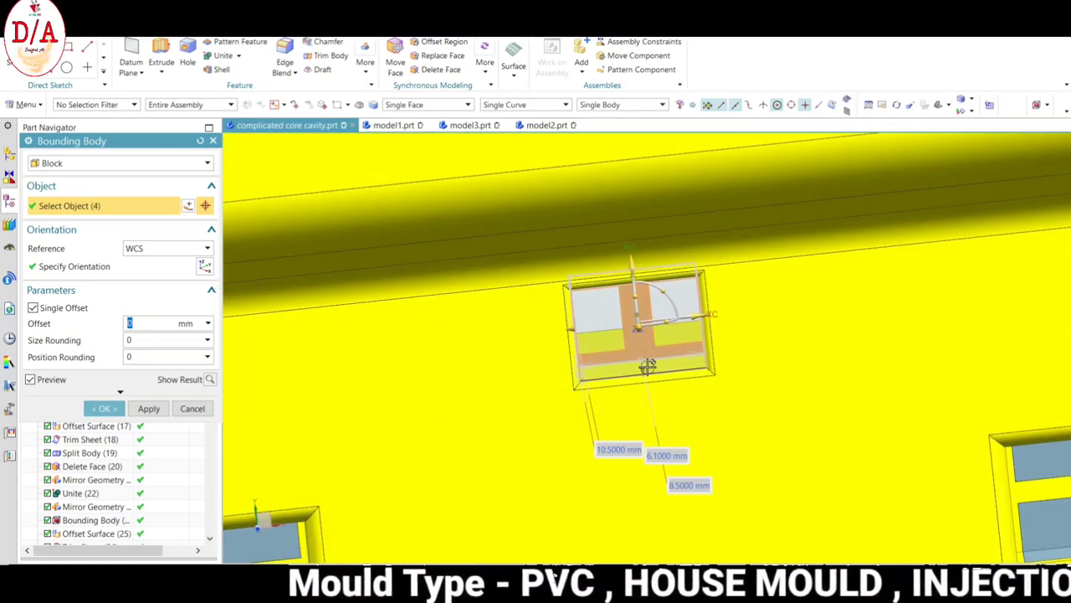
pyautogui.scroll(2, 647, 368)
pyautogui.click(677, 355)
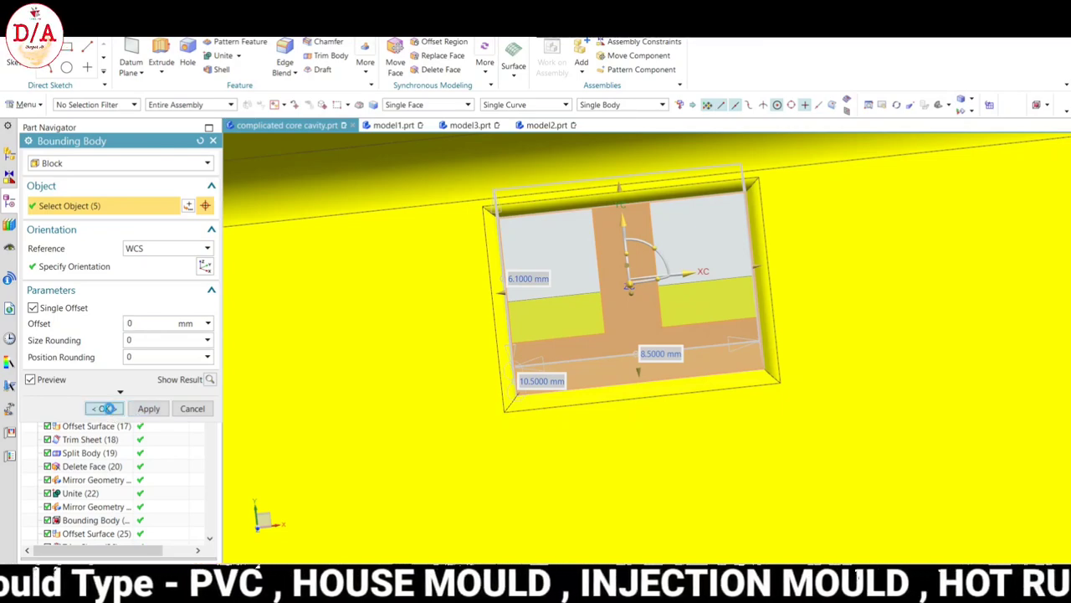
# Create the bounding block with 0 offset, about 10.5 × 8.5 × 6.1 mm.
pyautogui.click(108, 407)
pyautogui.scroll(-5, 507, 304)
pyautogui.scroll(4, 538, 442)
pyautogui.scroll(2, 571, 381)
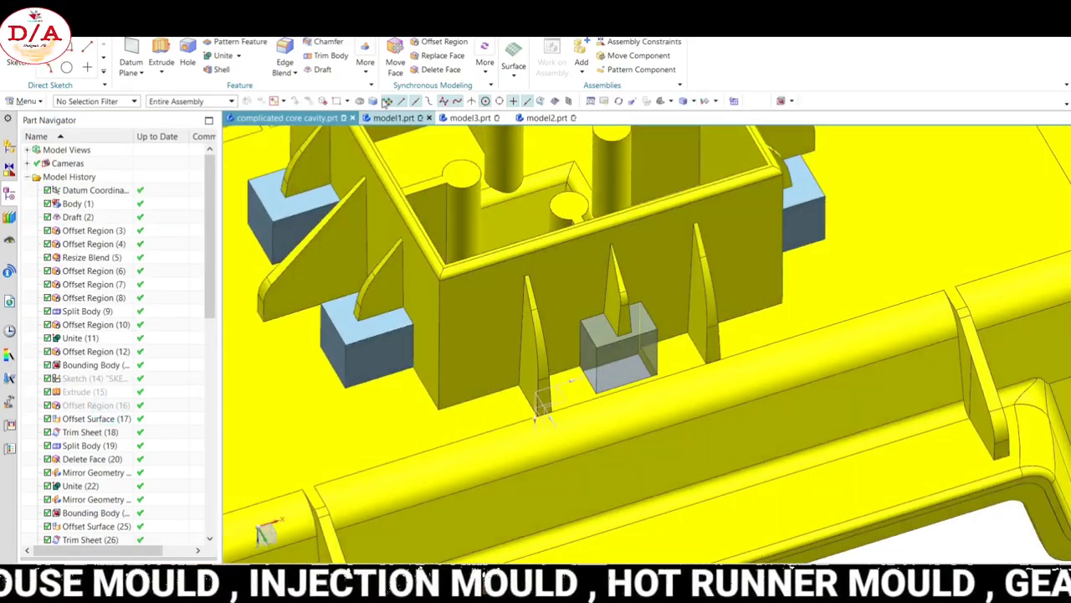
pyautogui.scroll(-5, 599, 267)
# Create 0 mm Offset Surface sheets from four faces of the bounding block.
pyautogui.click(201, 29)
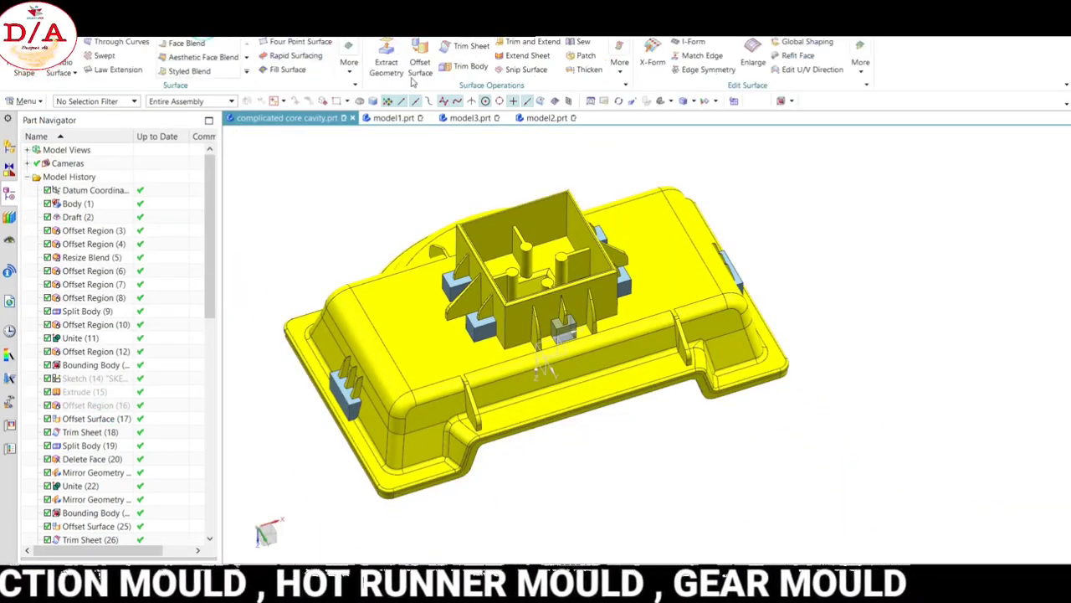
pyautogui.click(420, 63)
pyautogui.scroll(6, 563, 334)
pyautogui.click(532, 279)
pyautogui.click(567, 342)
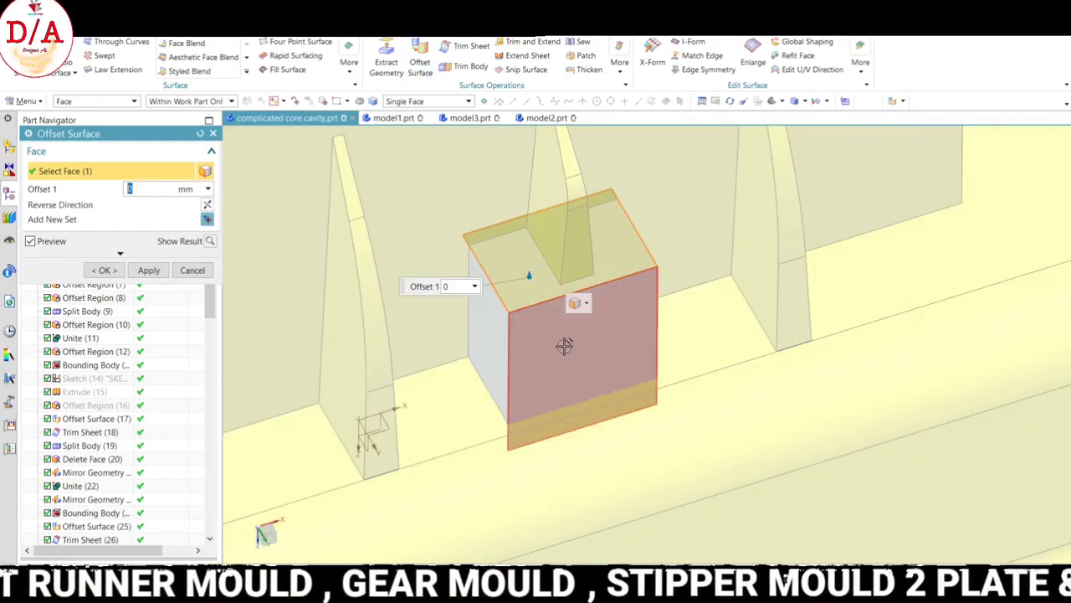
pyautogui.click(495, 318)
pyautogui.scroll(-3, 565, 322)
pyautogui.scroll(-2, 565, 323)
pyautogui.scroll(5, 565, 322)
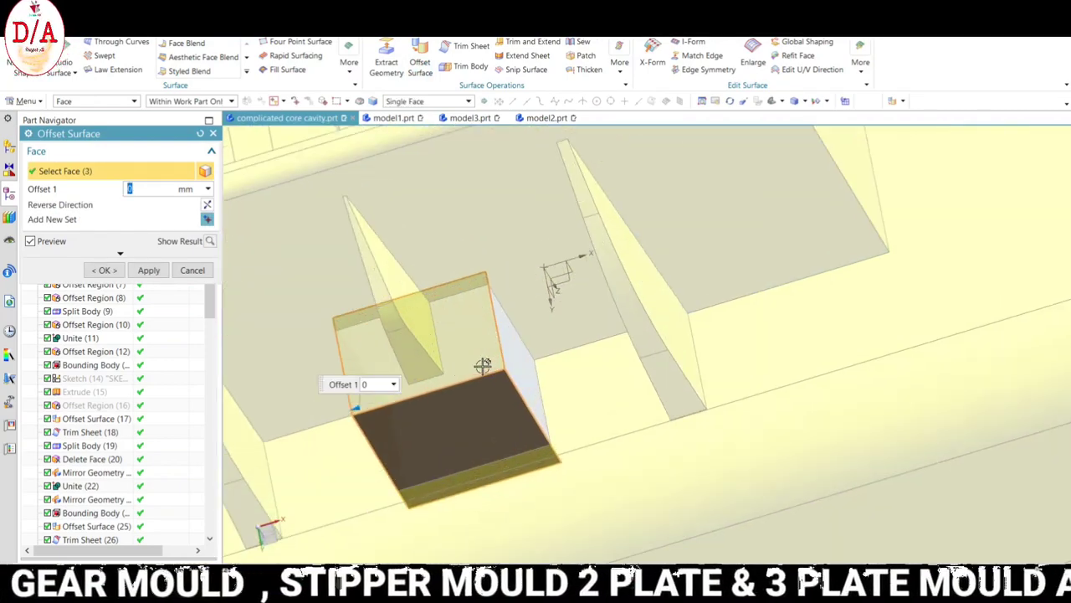
pyautogui.click(510, 351)
pyautogui.click(117, 275)
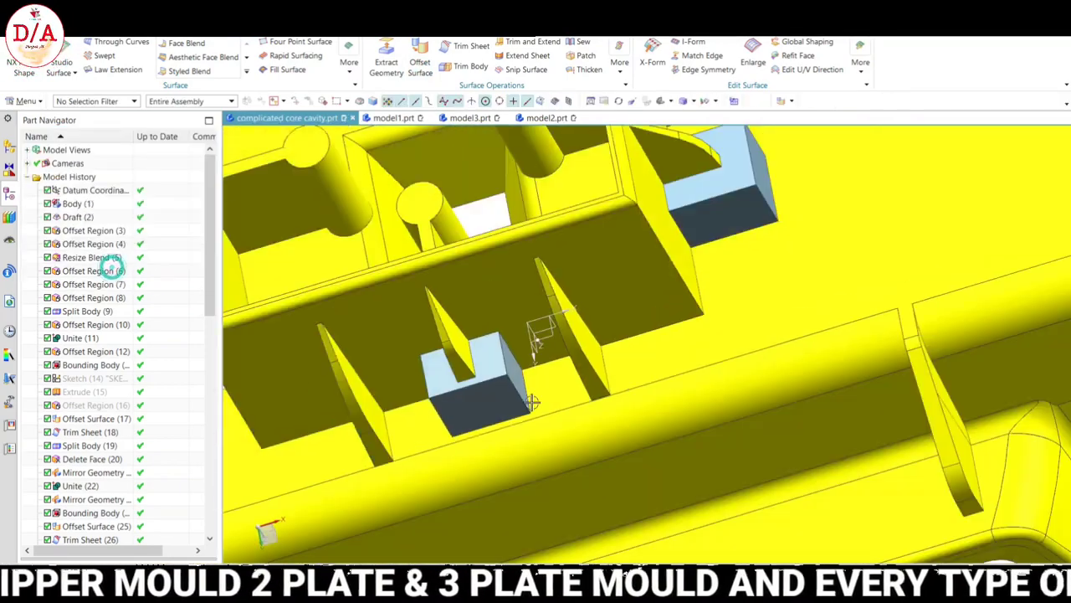
pyautogui.scroll(-5, 553, 324)
pyautogui.moveTo(536, 335); pyautogui.dragTo(552, 324, button='middle')
pyautogui.scroll(3, 553, 324)
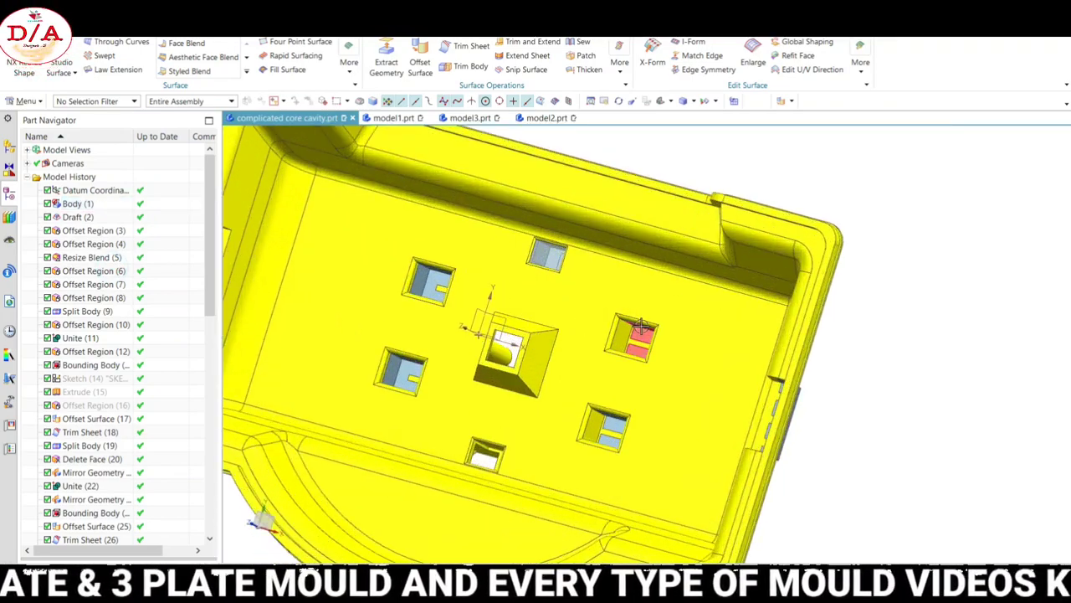
# Hide the bounding block so only the offset sheets remain, and bring up Trim Sheet.
pyautogui.hotkey('ctrl', 'b')
pyautogui.scroll(3, 552, 251)
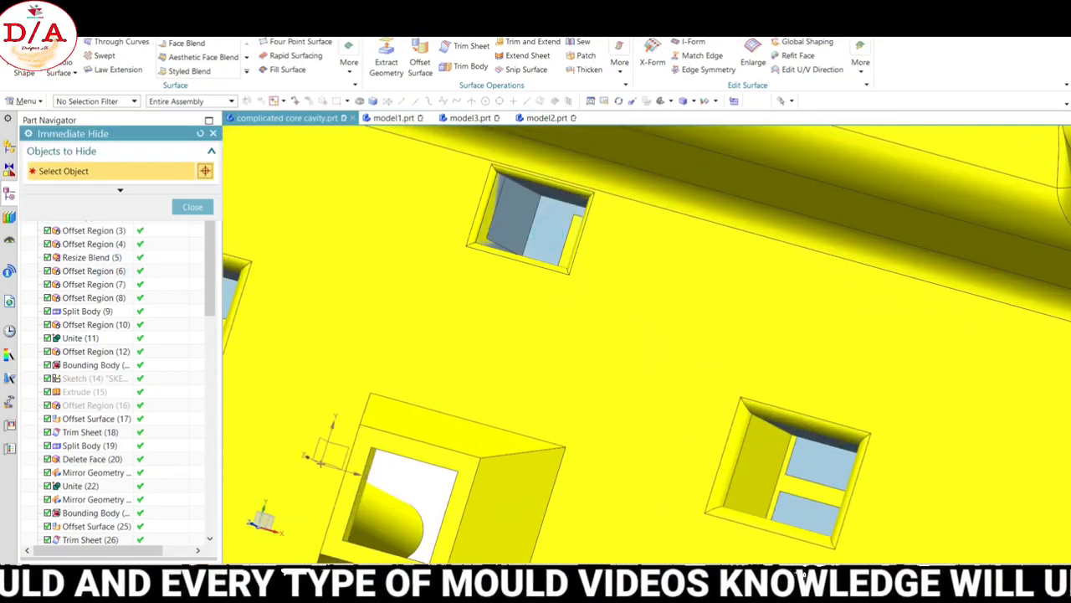
pyautogui.press('Escape')
pyautogui.scroll(-3, 468, 335)
pyautogui.scroll(2, 508, 436)
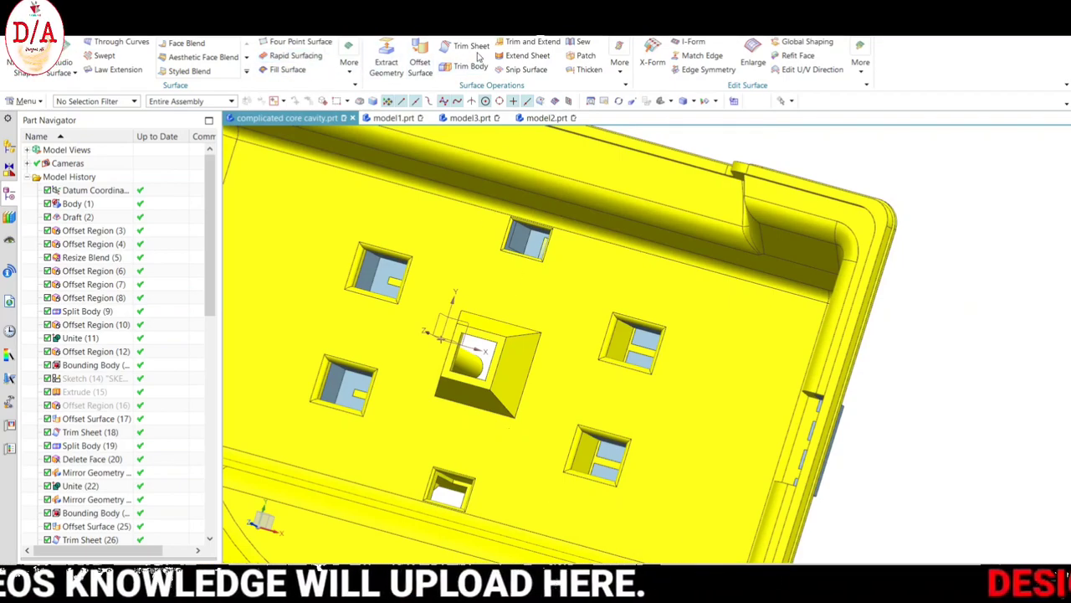
pyautogui.click(471, 46)
pyautogui.moveTo(642, 294)
pyautogui.mouseDown(button='middle')
pyautogui.moveTo(668, 301)
pyautogui.moveTo(612, 287)
pyautogui.mouseUp(button='middle')
pyautogui.scroll(5, 569, 260)
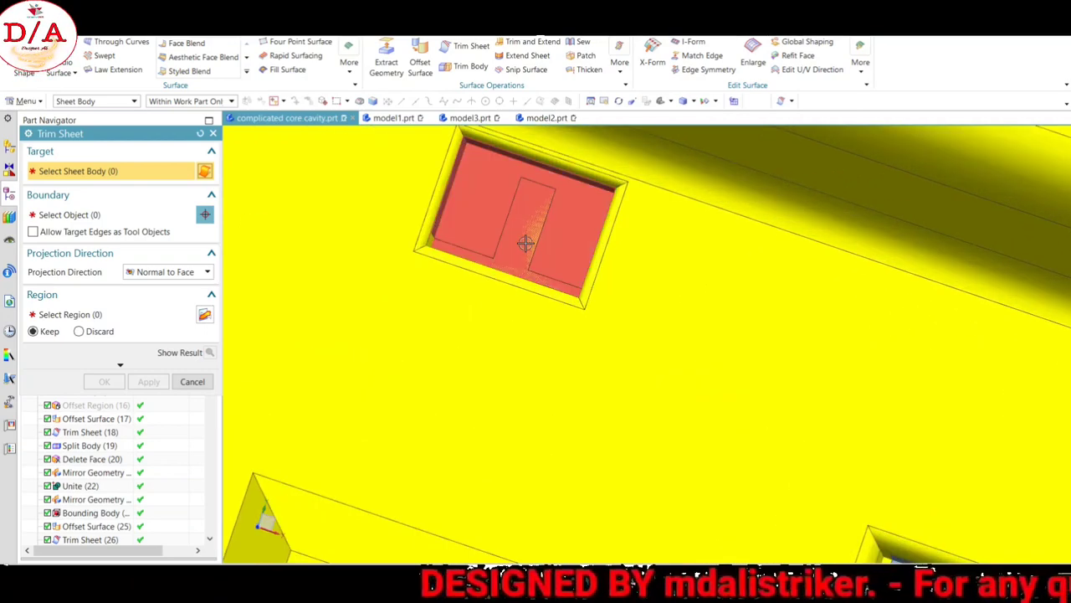
# Target the T-pocket patch sheet and pick the pocket's boundary edges for trimming.
pyautogui.click(584, 221)
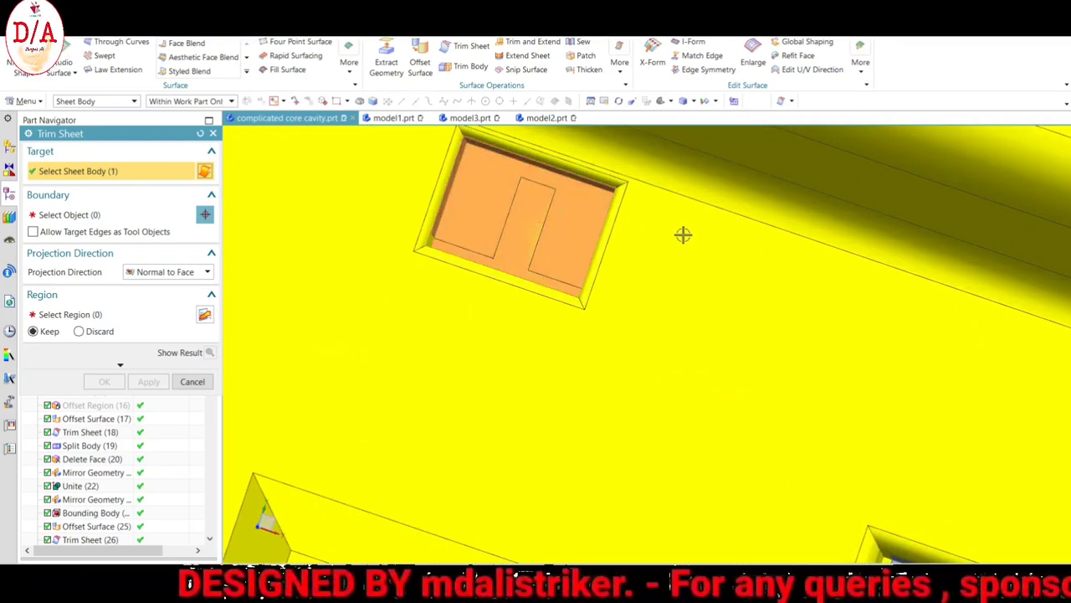
pyautogui.click(98, 216)
pyautogui.scroll(2, 502, 230)
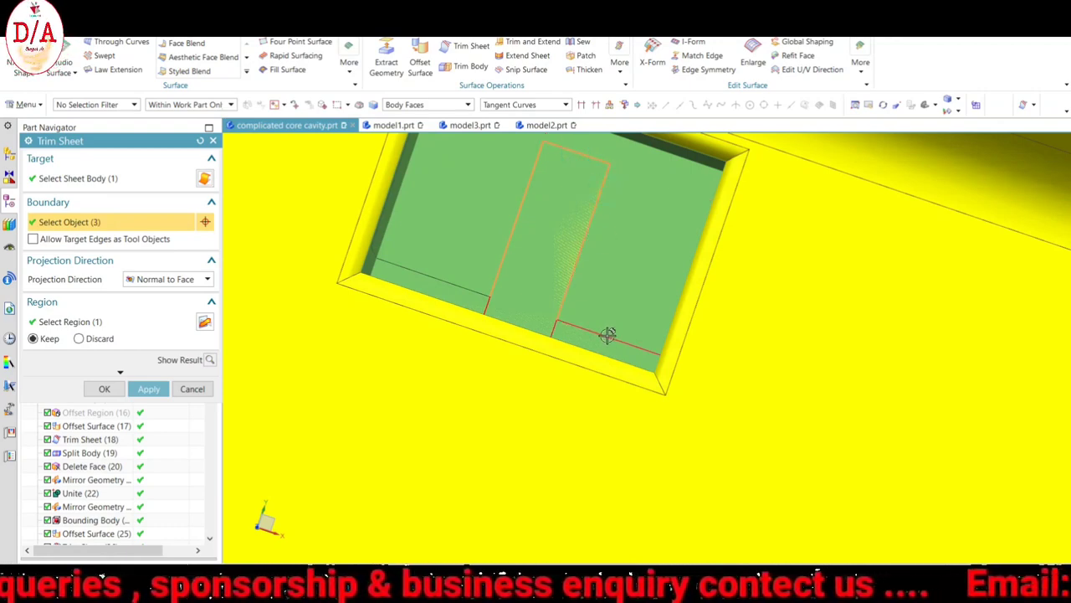
pyautogui.click(483, 294)
pyautogui.scroll(-3, 569, 318)
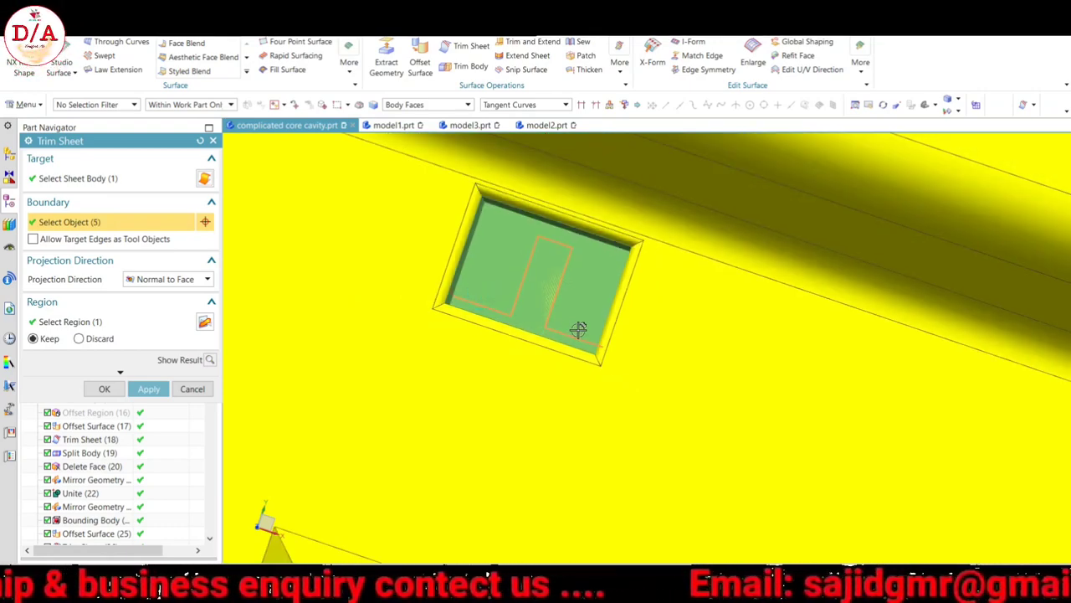
pyautogui.scroll(4, 515, 323)
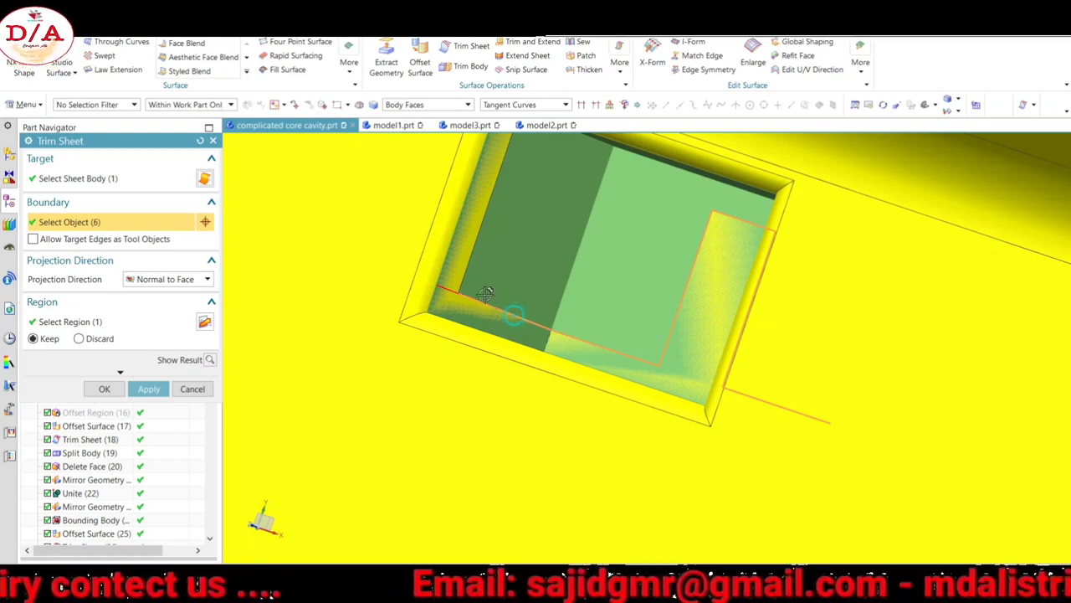
pyautogui.scroll(-3, 519, 297)
pyautogui.moveTo(579, 330)
pyautogui.mouseDown(button='middle')
pyautogui.moveTo(586, 318)
pyautogui.moveTo(566, 271)
pyautogui.moveTo(603, 307)
pyautogui.moveTo(502, 301)
pyautogui.mouseUp(button='middle')
pyautogui.scroll(3, 561, 278)
pyautogui.scroll(-3, 562, 277)
pyautogui.scroll(3, 538, 268)
pyautogui.scroll(-3, 553, 260)
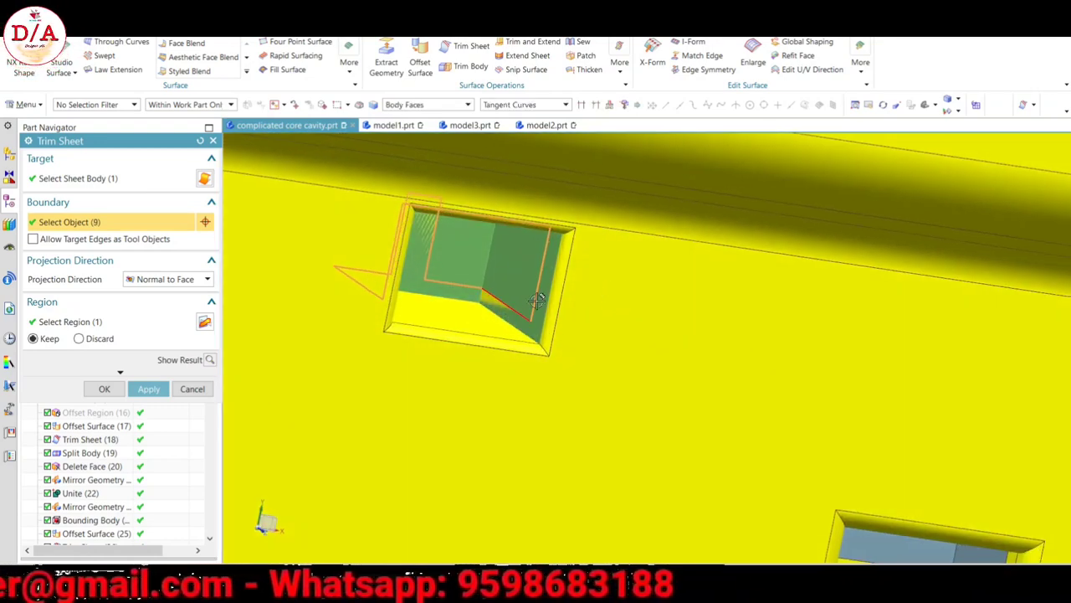
pyautogui.scroll(3, 491, 302)
pyautogui.scroll(-3, 526, 267)
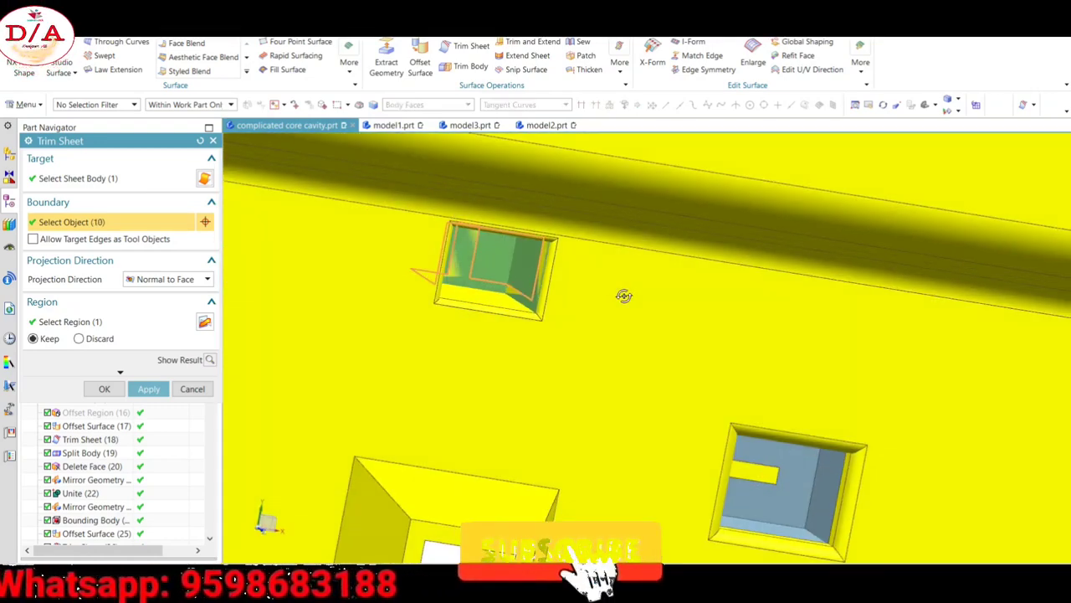
pyautogui.moveTo(617, 292)
pyautogui.mouseDown(button='middle')
pyautogui.moveTo(569, 280)
pyautogui.moveTo(240, 314)
pyautogui.mouseUp(button='middle')
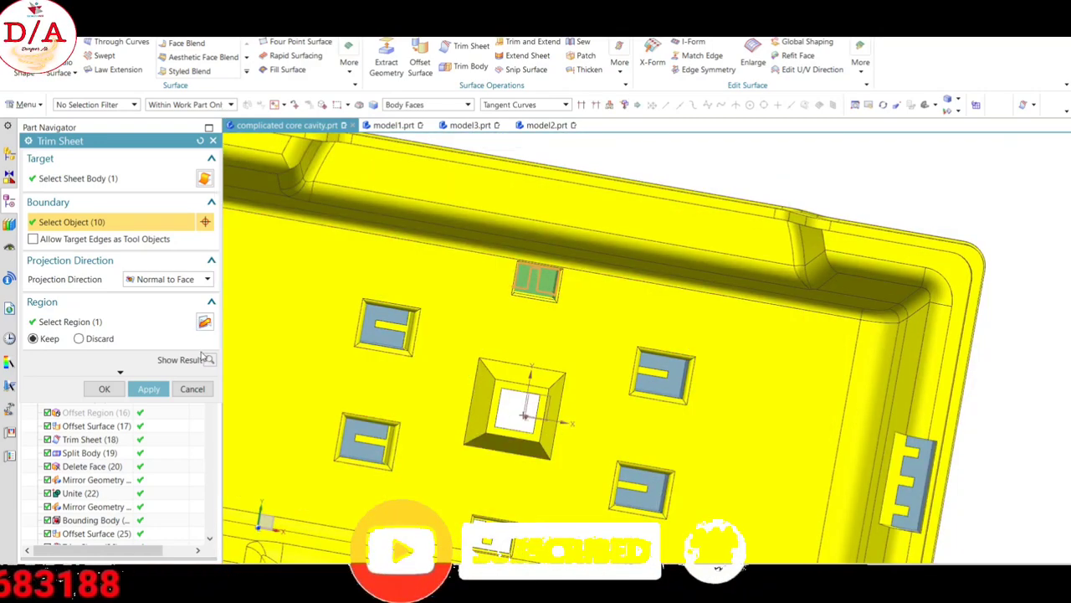
# Apply the 10-edge trim, keeping the region, and check the result from above.
pyautogui.click(149, 388)
pyautogui.scroll(3, 501, 330)
pyautogui.scroll(2, 501, 331)
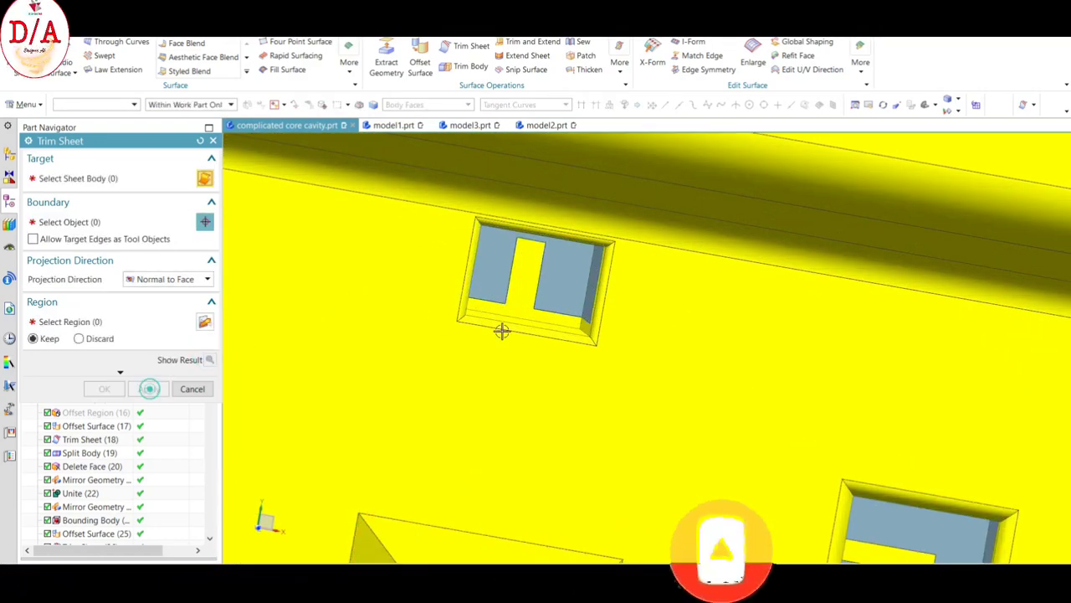
pyautogui.scroll(-3, 653, 330)
pyautogui.moveTo(653, 330); pyautogui.dragTo(502, 359, button='middle')
pyautogui.scroll(3, 708, 356)
pyautogui.moveTo(709, 357); pyautogui.dragTo(728, 392, button='middle')
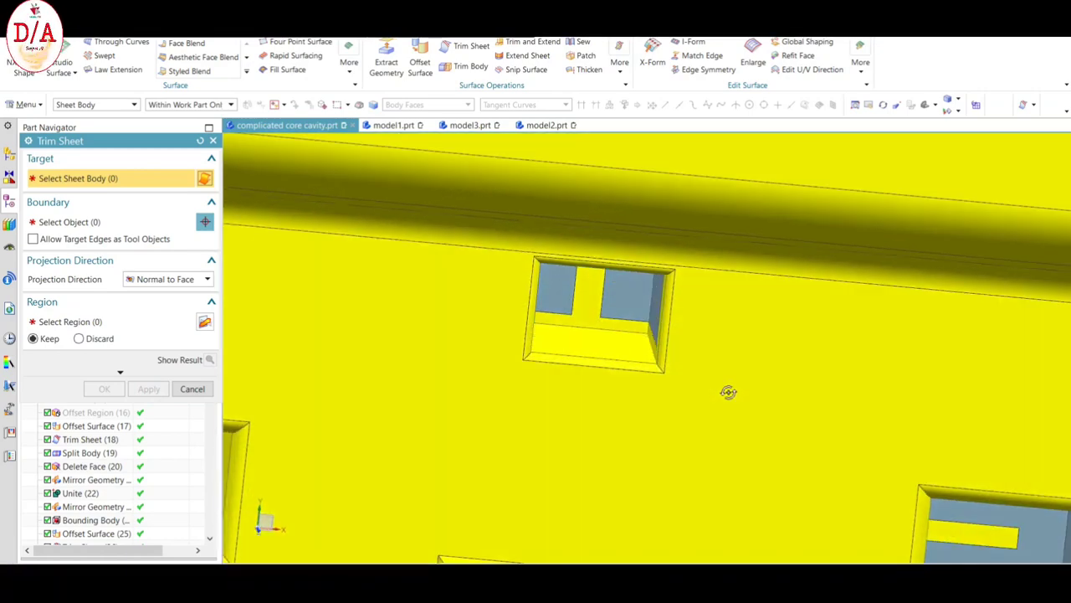
pyautogui.scroll(-3, 728, 392)
pyautogui.moveTo(591, 323)
pyautogui.mouseDown(button='middle')
pyautogui.moveTo(575, 318)
pyautogui.moveTo(758, 361)
pyautogui.mouseUp(button='middle')
pyautogui.scroll(-2, 759, 361)
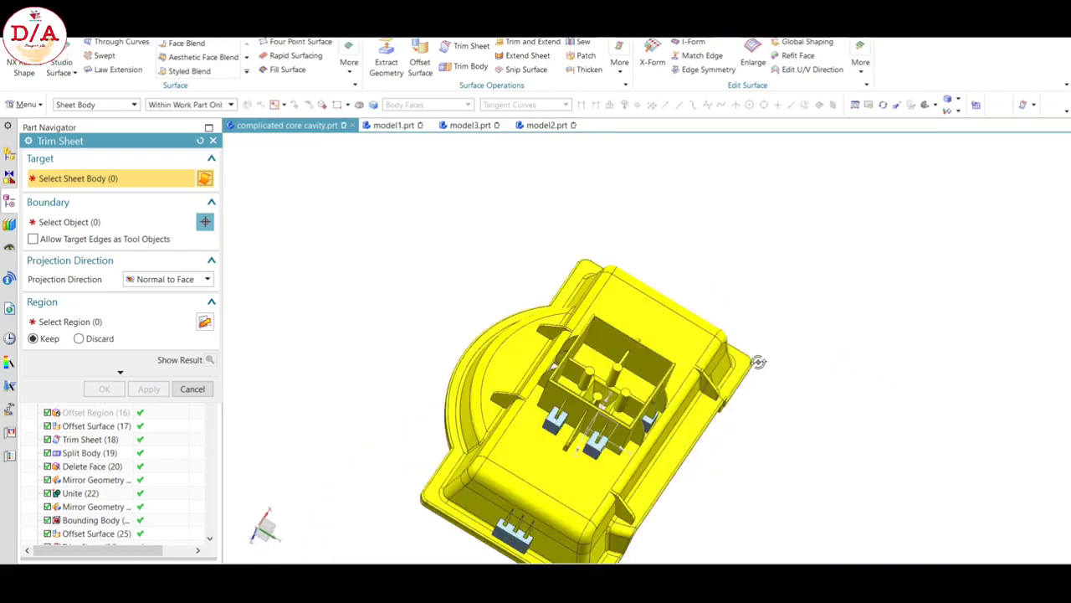
pyautogui.press('F8')
# Mirror the T-pocket patch across the tray's centre plane to fill the opposite pocket.
pyautogui.press('Escape')
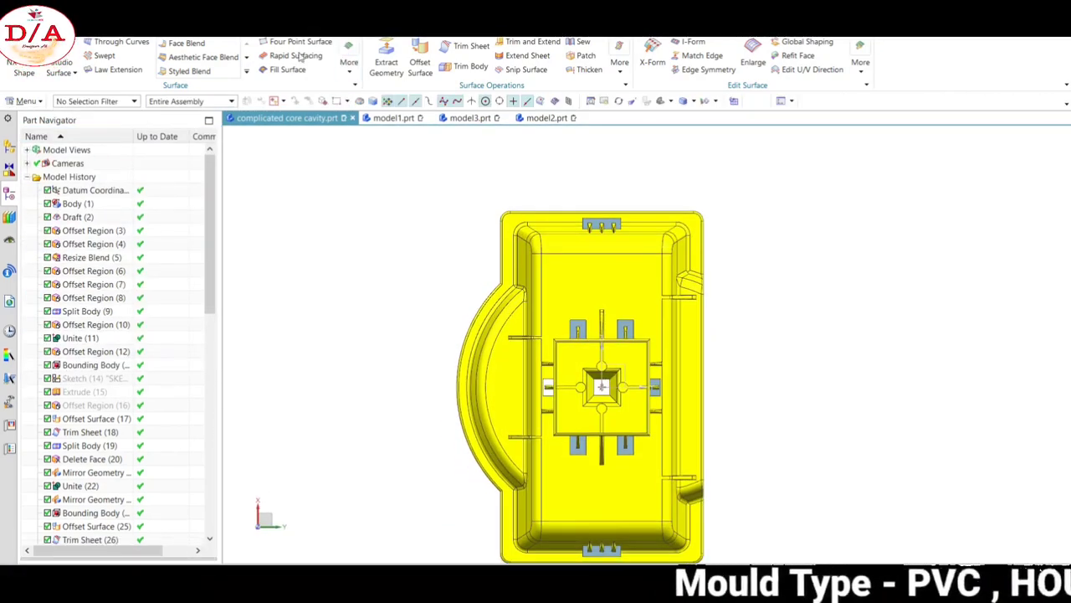
pyautogui.click(366, 63)
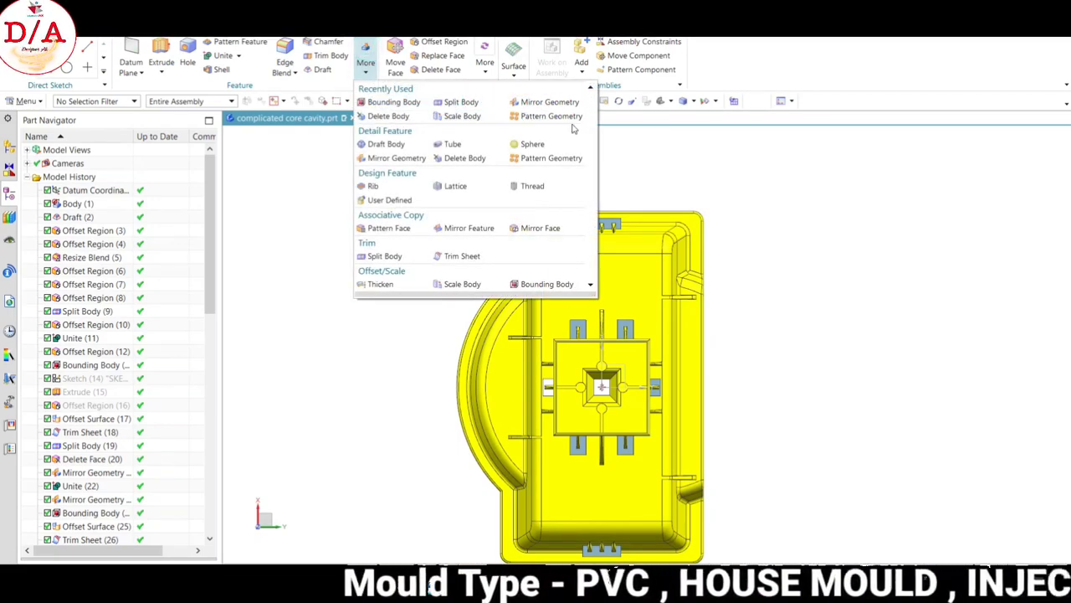
pyautogui.click(552, 104)
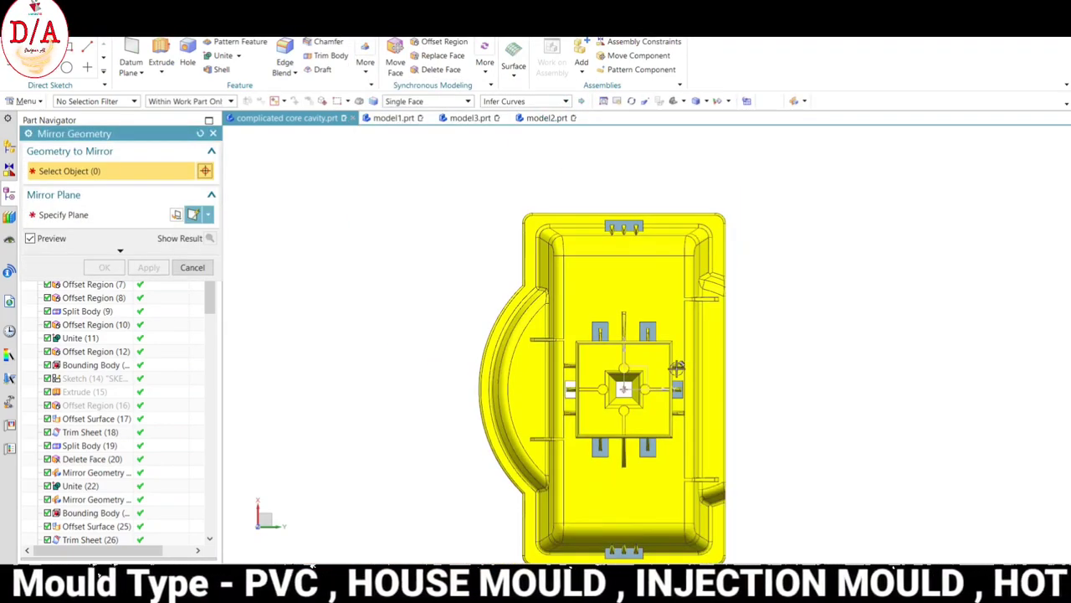
pyautogui.scroll(2, 674, 386)
pyautogui.click(87, 215)
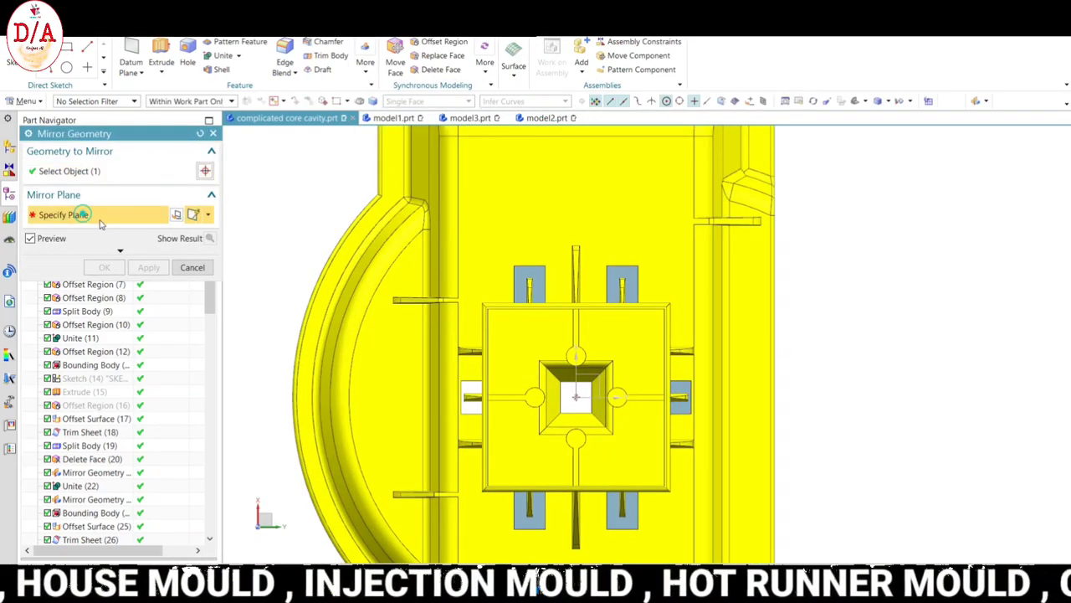
pyautogui.moveTo(611, 407); pyautogui.dragTo(575, 397, button='middle')
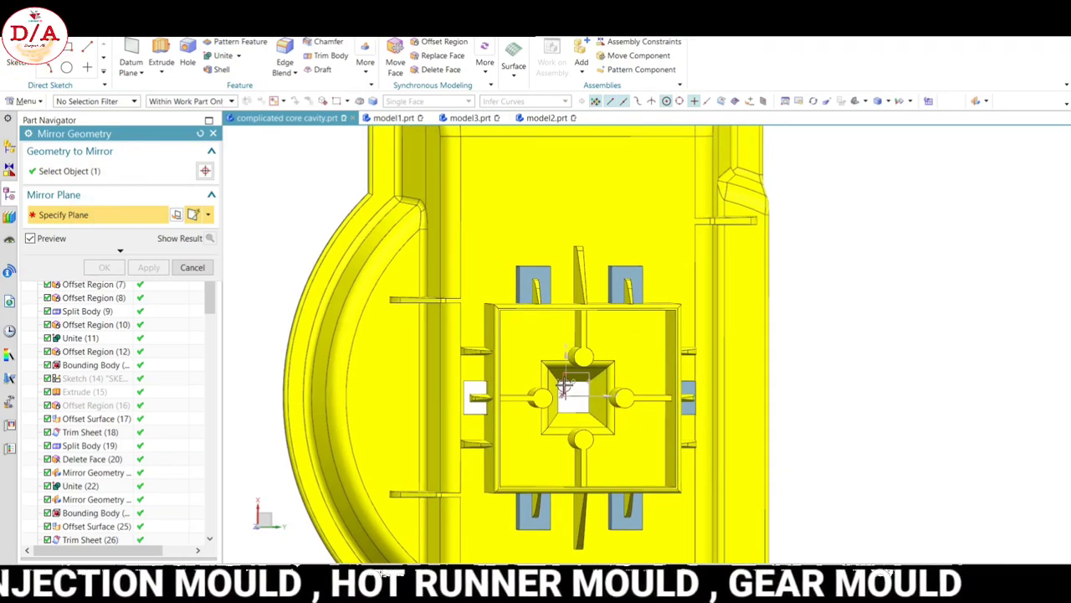
pyautogui.click(664, 385)
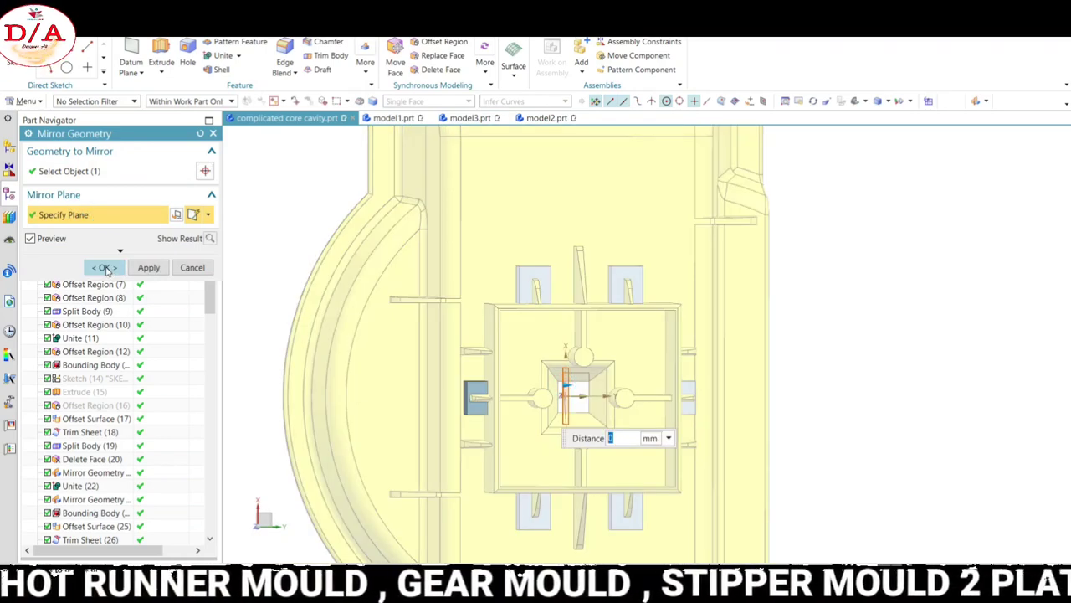
pyautogui.click(104, 268)
pyautogui.scroll(-5, 626, 305)
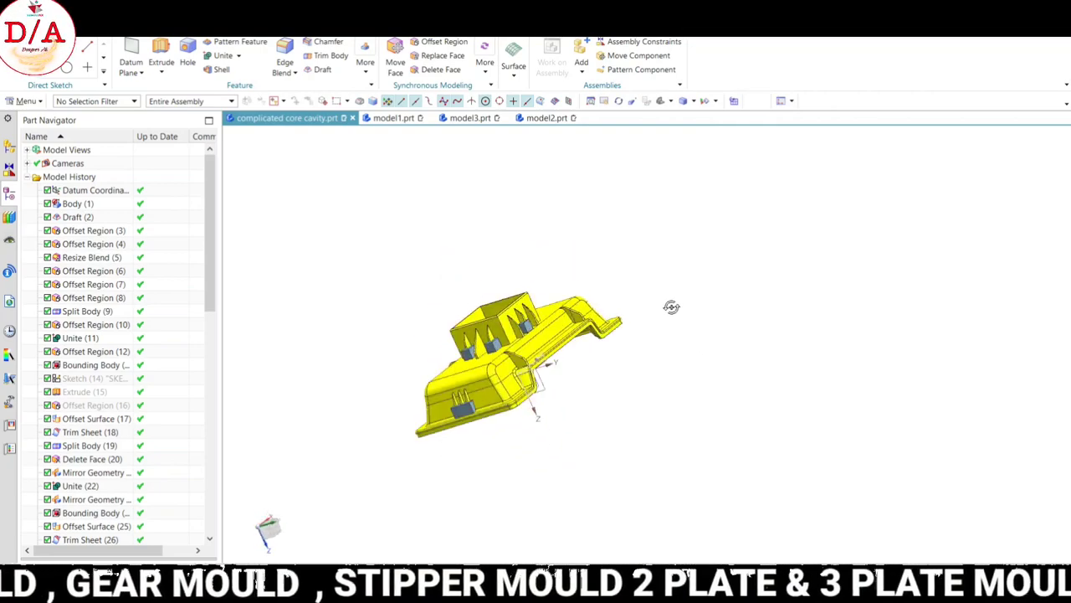
pyautogui.moveTo(711, 376); pyautogui.dragTo(746, 258, button='middle')
pyautogui.hotkey('ctrl', 'alt', 't')
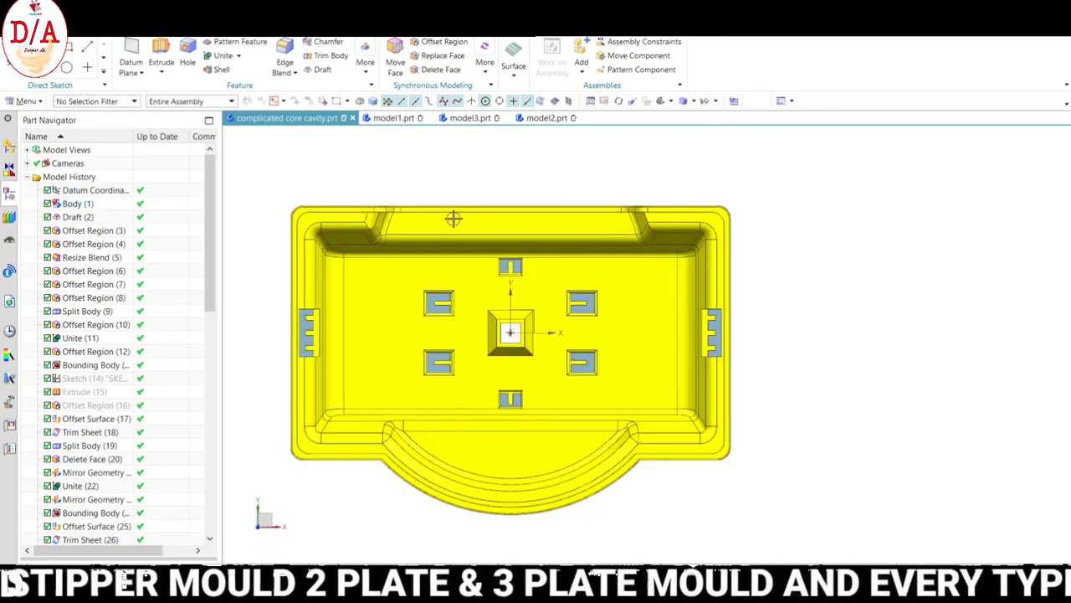
# Patch the central square opening with a Bounded Plane built from its edges, then view the underside.
pyautogui.click(364, 59)
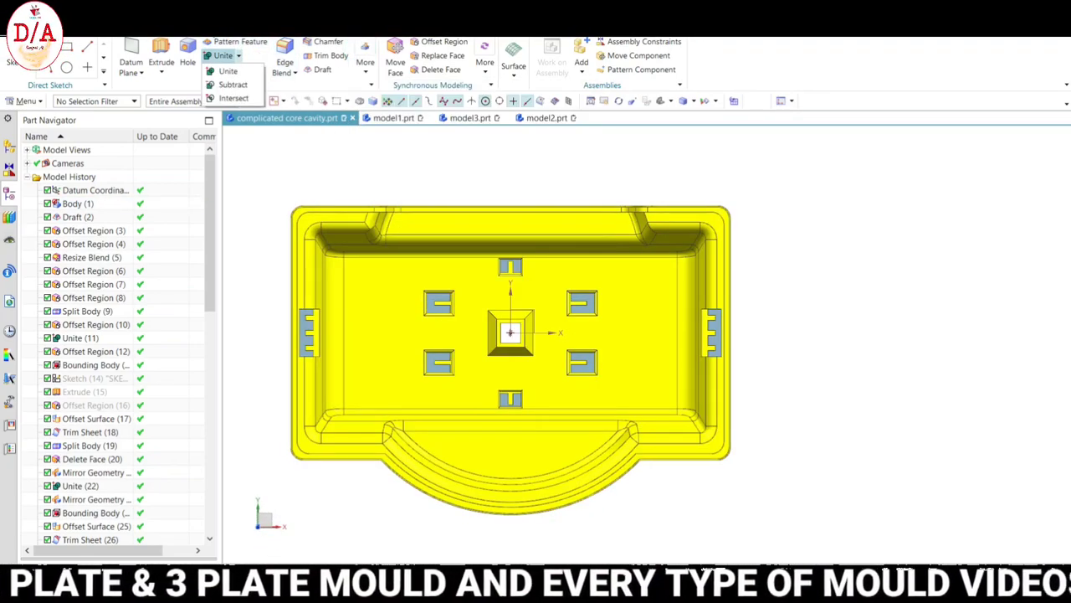
pyautogui.click(349, 62)
pyautogui.click(388, 117)
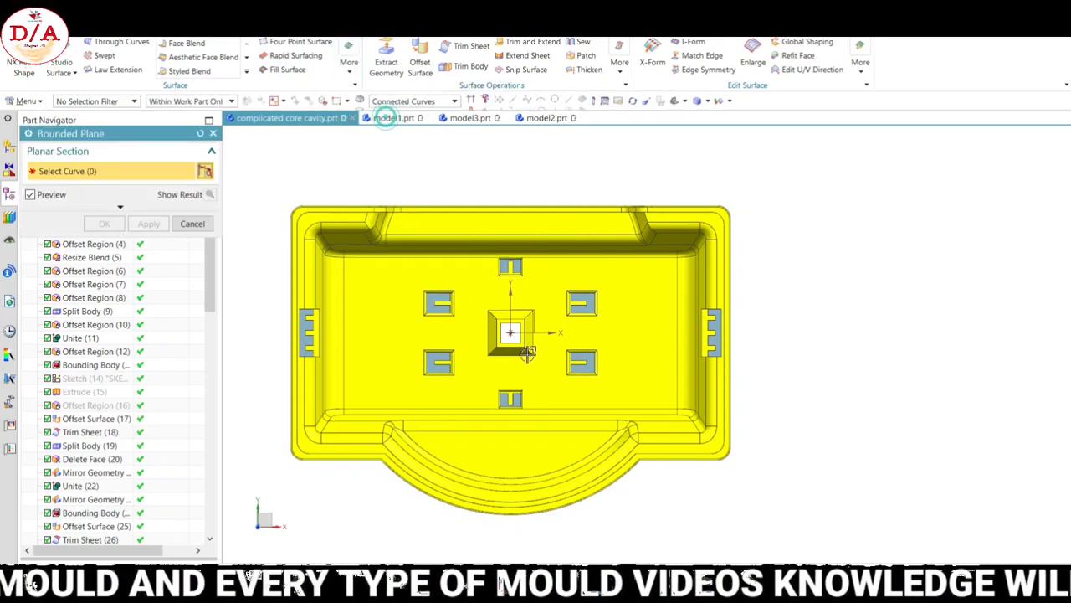
pyautogui.scroll(5, 508, 330)
pyautogui.scroll(3, 505, 301)
pyautogui.click(511, 281)
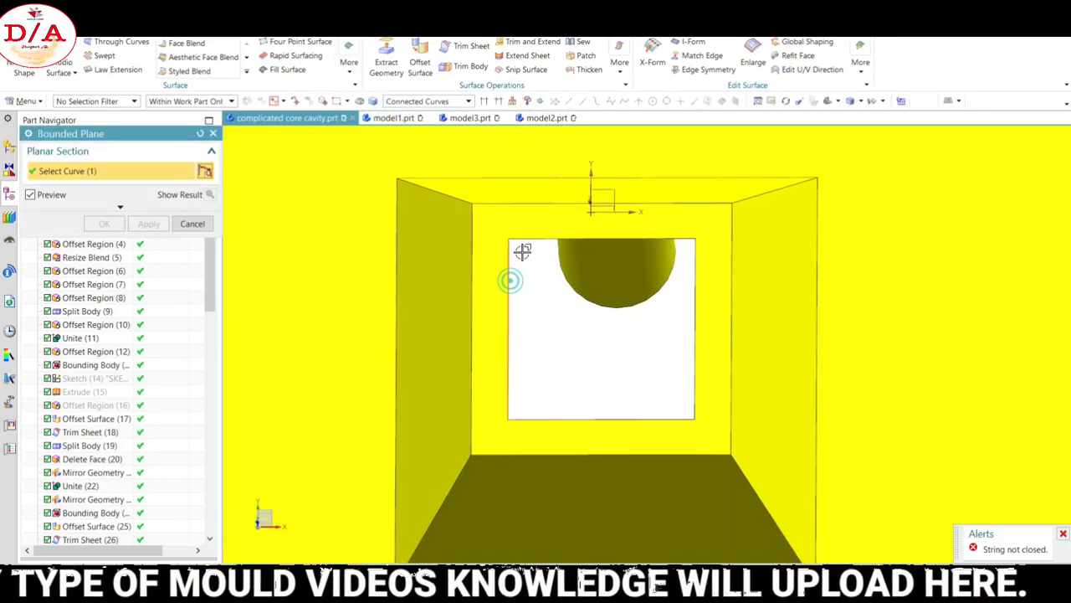
pyautogui.click(641, 416)
pyautogui.scroll(-2, 521, 340)
pyautogui.scroll(-3, 521, 339)
pyautogui.click(104, 223)
pyautogui.scroll(-3, 516, 315)
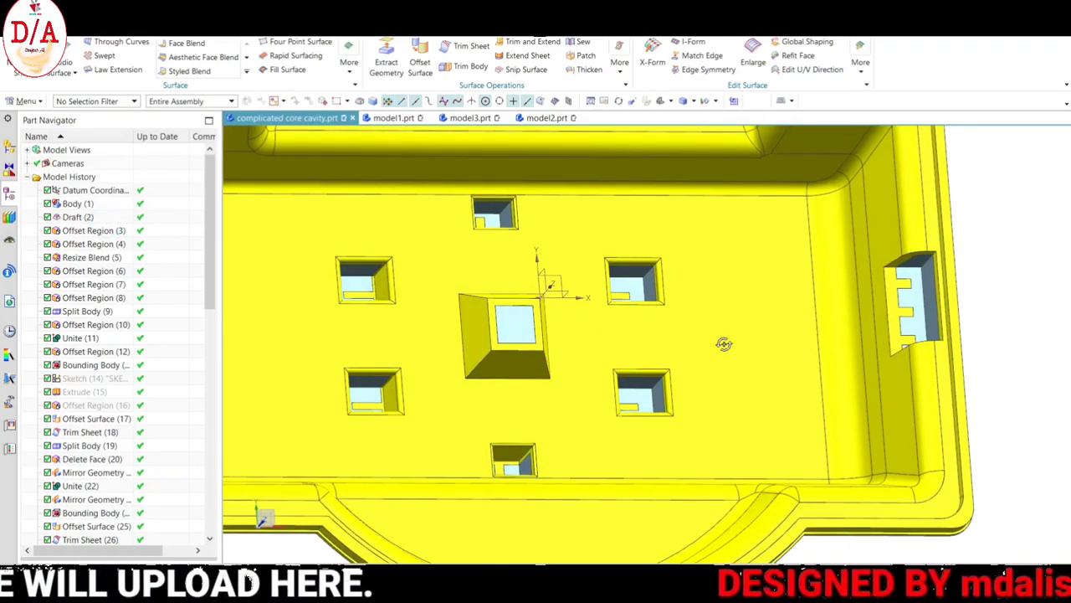
pyautogui.moveTo(725, 342)
pyautogui.mouseDown(button='middle')
pyautogui.moveTo(555, 340)
pyautogui.moveTo(789, 395)
pyautogui.moveTo(851, 304)
pyautogui.mouseUp(button='middle')
pyautogui.scroll(-3, 555, 340)
pyautogui.press('F8')
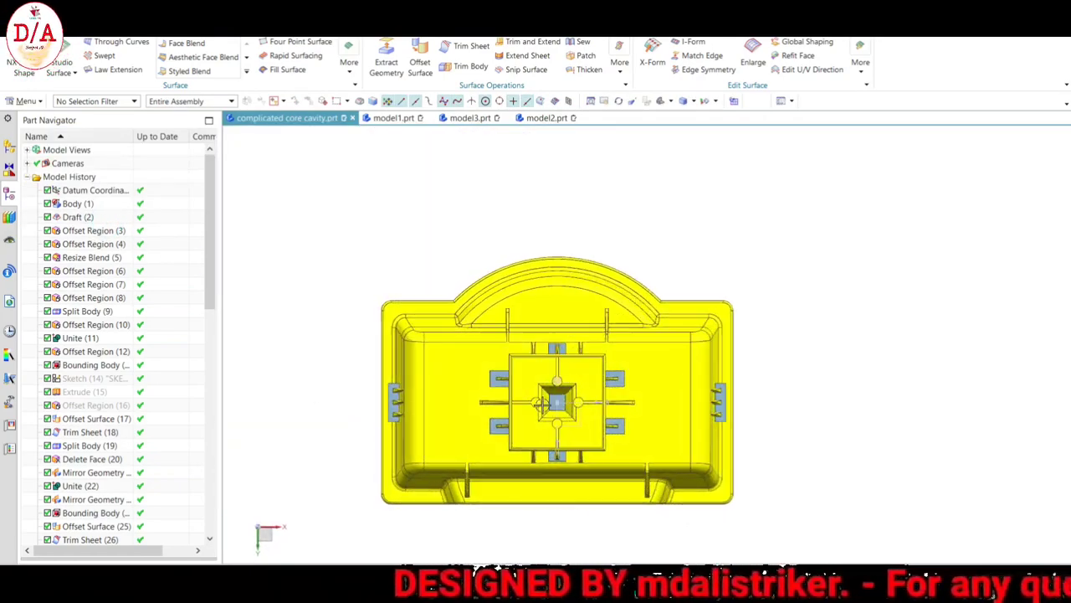
pyautogui.scroll(3, 544, 406)
pyautogui.scroll(-3, 842, 421)
pyautogui.moveTo(771, 363)
pyautogui.mouseDown(button='middle')
pyautogui.moveTo(817, 367)
pyautogui.moveTo(806, 342)
pyautogui.moveTo(812, 354)
pyautogui.mouseUp(button='middle')
pyautogui.press('F8')
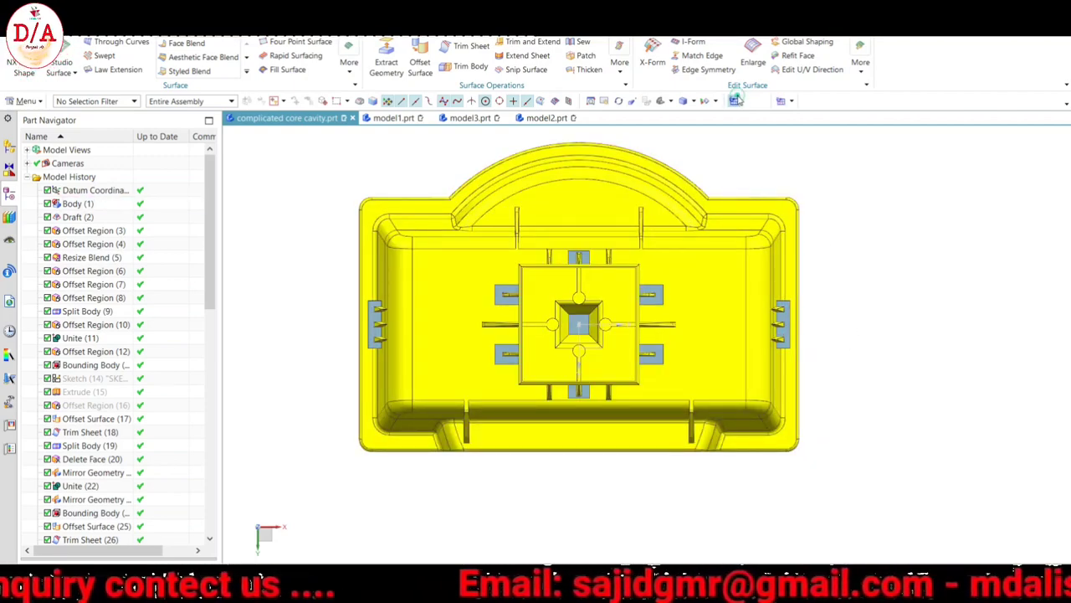
pyautogui.moveTo(840, 343)
pyautogui.mouseDown(button='middle')
pyautogui.moveTo(827, 323)
pyautogui.moveTo(851, 368)
pyautogui.moveTo(844, 332)
pyautogui.moveTo(873, 304)
pyautogui.moveTo(852, 353)
pyautogui.moveTo(843, 239)
pyautogui.moveTo(838, 279)
pyautogui.moveTo(892, 323)
pyautogui.mouseUp(button='middle')
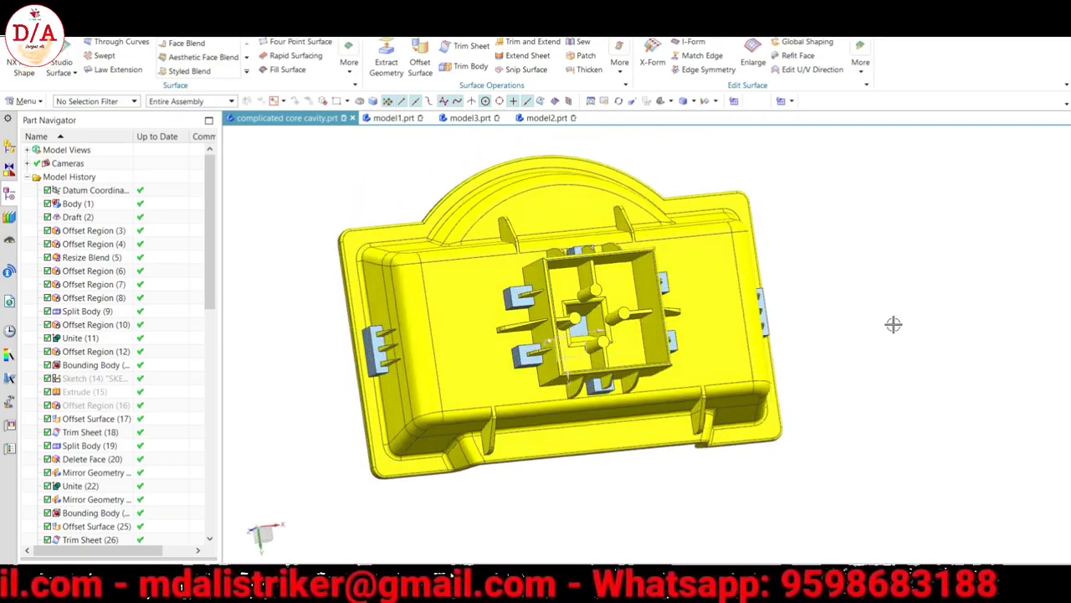
pyautogui.press('F8')
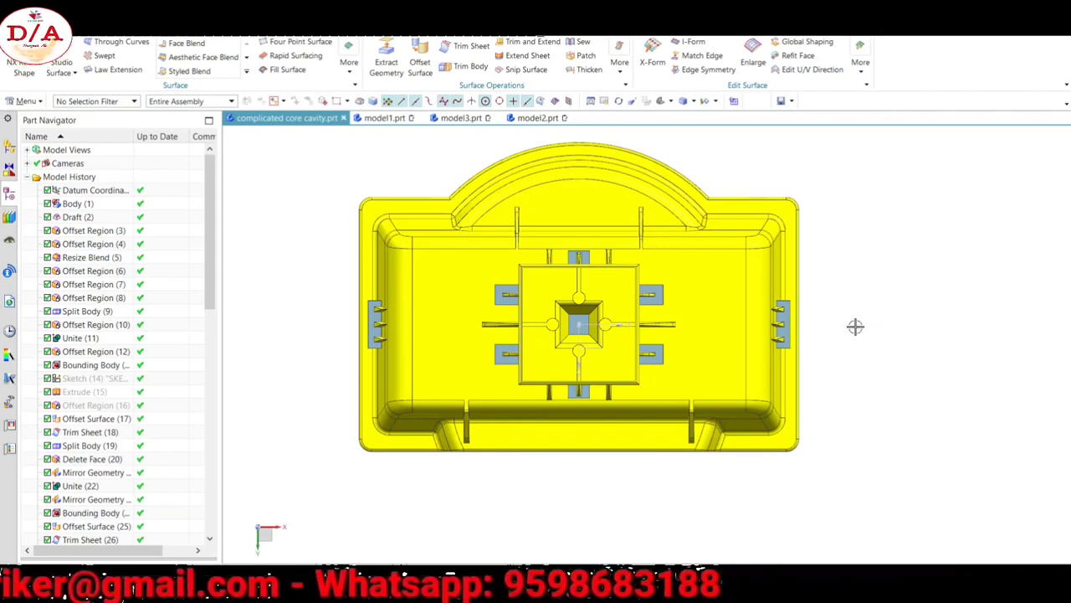
pyautogui.moveTo(949, 407)
pyautogui.mouseDown(button='middle')
pyautogui.moveTo(909, 342)
pyautogui.moveTo(940, 351)
pyautogui.moveTo(850, 344)
pyautogui.mouseUp(button='middle')
pyautogui.press('F8')
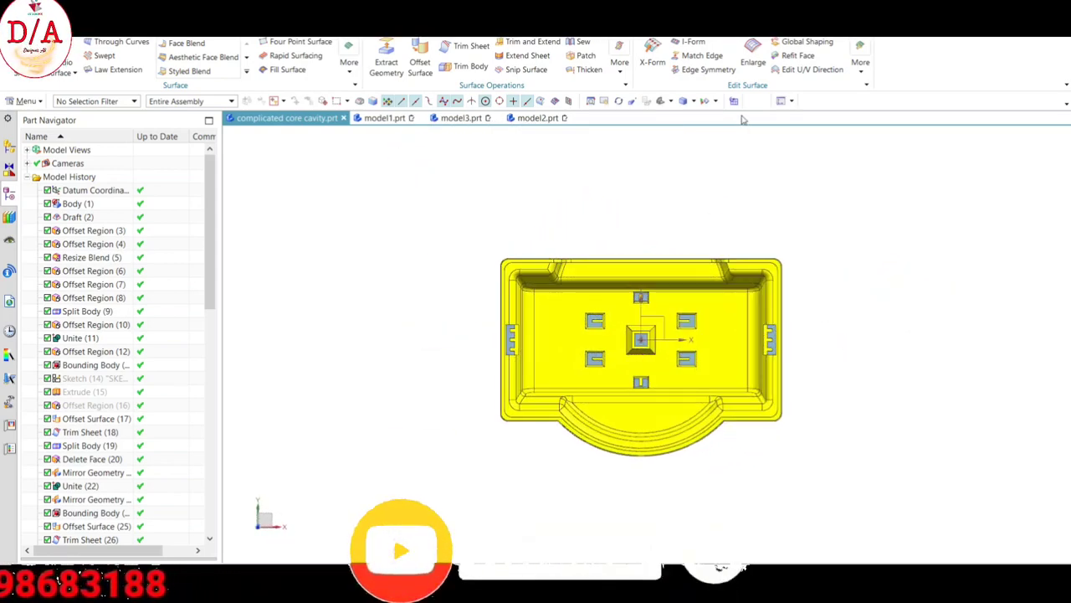
pyautogui.moveTo(729, 223)
pyautogui.mouseDown(button='middle')
pyautogui.moveTo(820, 313)
pyautogui.moveTo(870, 277)
pyautogui.moveTo(868, 182)
pyautogui.mouseUp(button='middle')
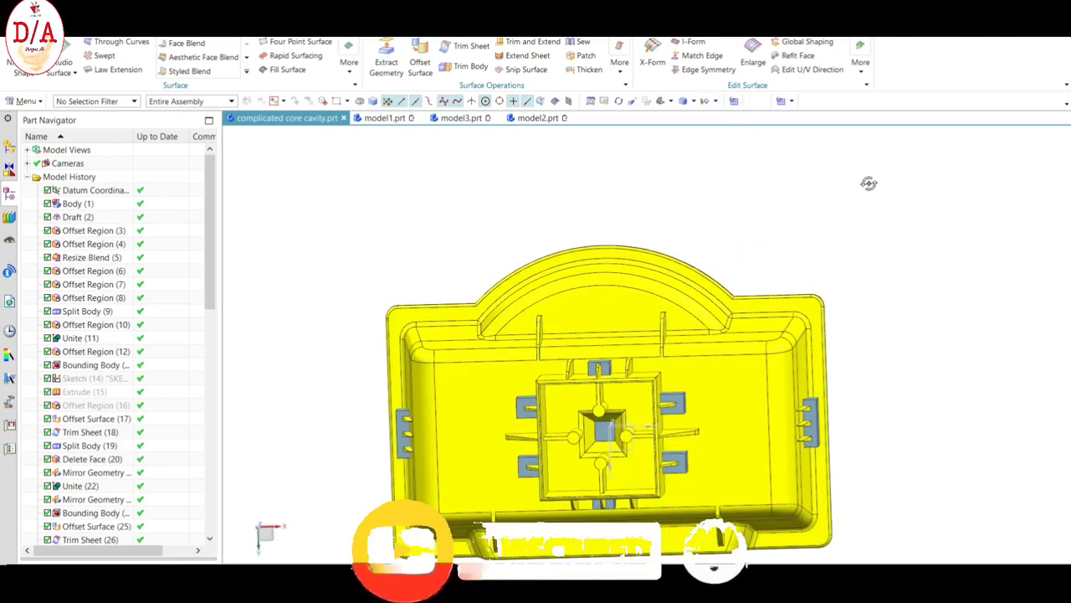
pyautogui.press('F8')
pyautogui.scroll(-4, 590, 199)
pyautogui.scroll(2, 734, 285)
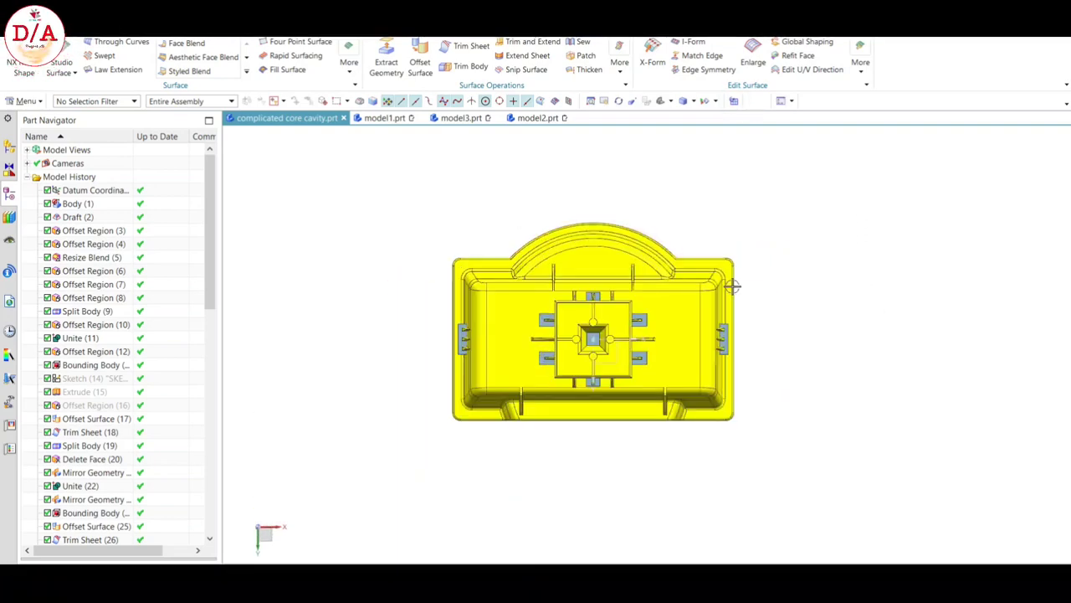
pyautogui.moveTo(734, 285)
pyautogui.mouseDown(button='middle')
pyautogui.moveTo(798, 318)
pyautogui.moveTo(789, 303)
pyautogui.mouseUp(button='middle')
pyautogui.scroll(3, 792, 407)
pyautogui.moveTo(792, 408)
pyautogui.mouseDown(button='middle')
pyautogui.moveTo(795, 388)
pyautogui.moveTo(574, 268)
pyautogui.mouseUp(button='middle')
pyautogui.scroll(-2, 751, 284)
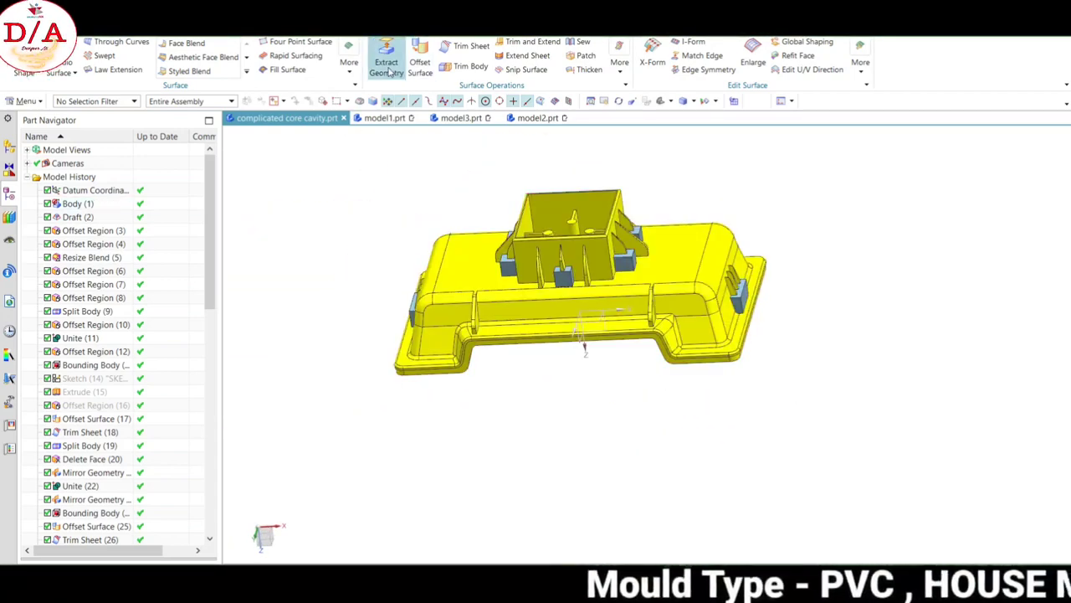
# Start a Ribbon Builder surface and select the tray's rim edge chain as the profile.
pyautogui.click(349, 63)
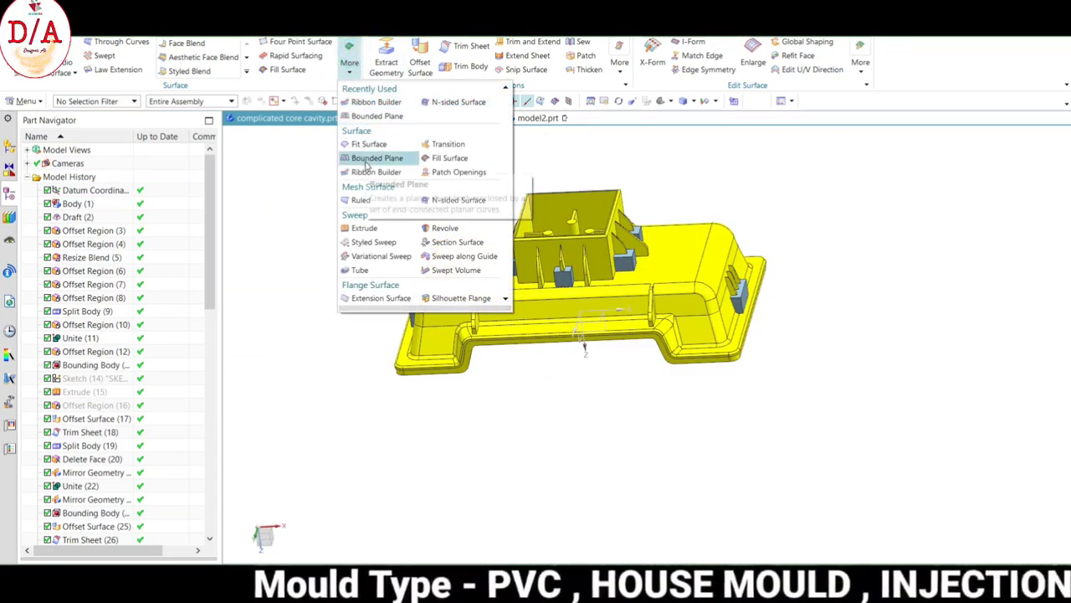
pyautogui.click(350, 55)
pyautogui.click(351, 56)
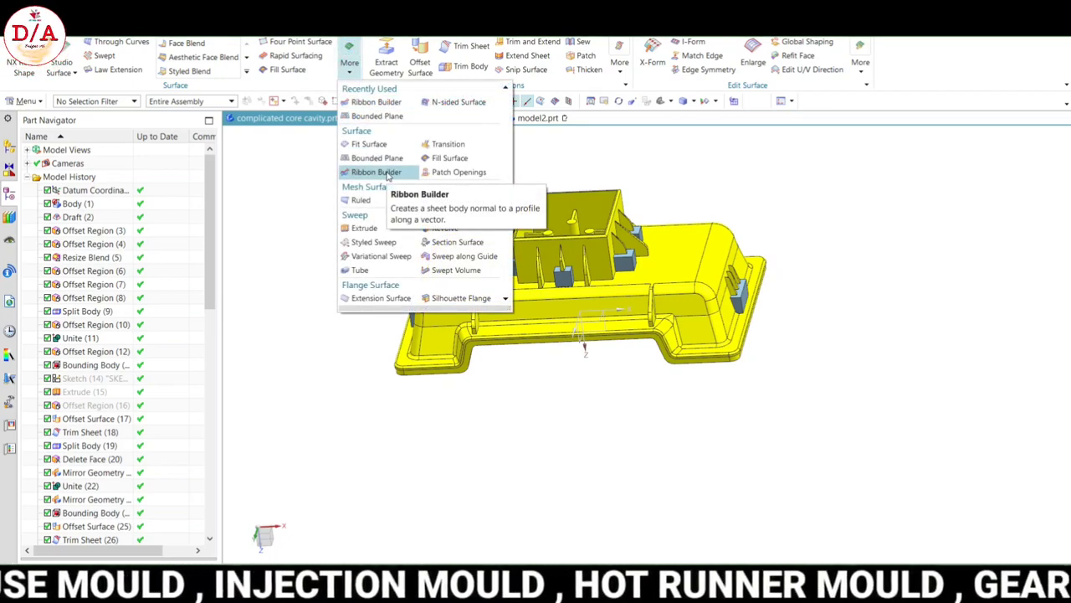
pyautogui.click(388, 173)
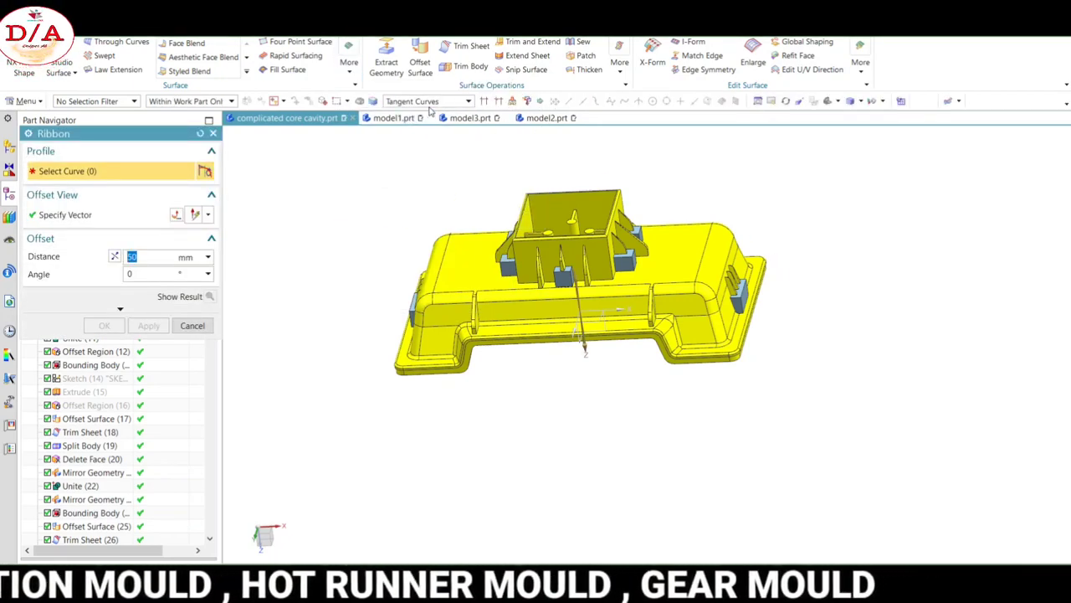
pyautogui.moveTo(794, 428); pyautogui.dragTo(759, 314, button='middle')
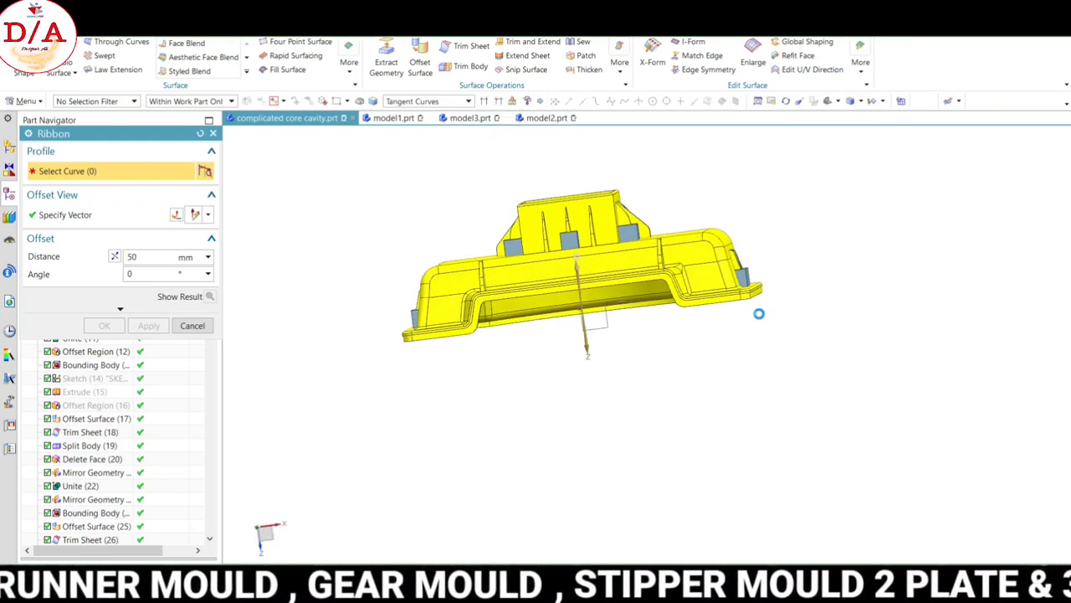
pyautogui.scroll(5, 759, 314)
pyautogui.scroll(2, 825, 318)
pyautogui.scroll(2, 823, 313)
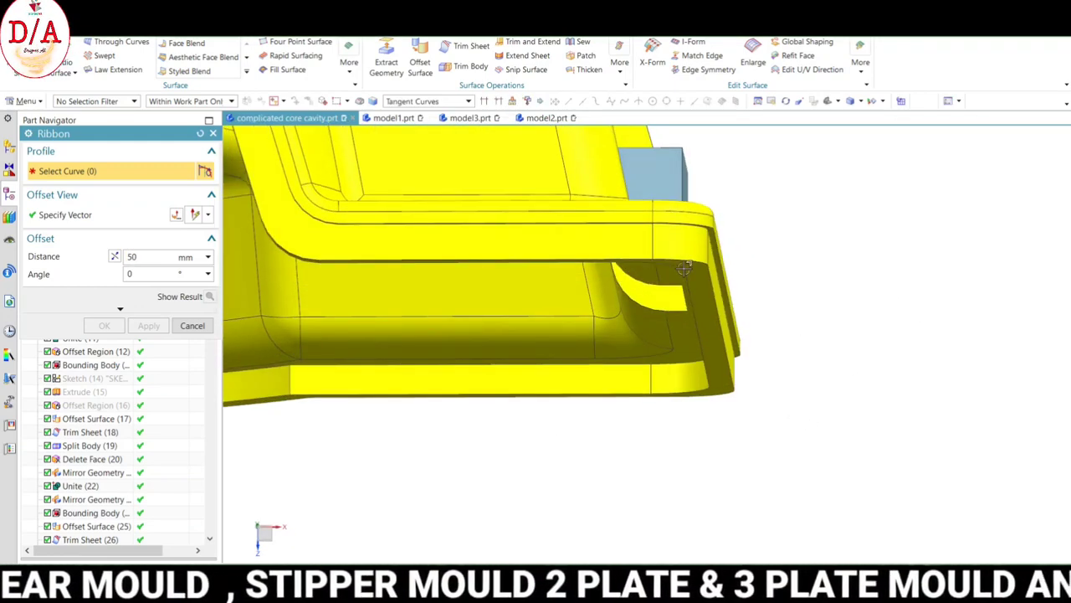
pyautogui.scroll(2, 725, 227)
pyautogui.click(727, 227)
pyautogui.scroll(-2, 799, 249)
pyautogui.scroll(-2, 844, 280)
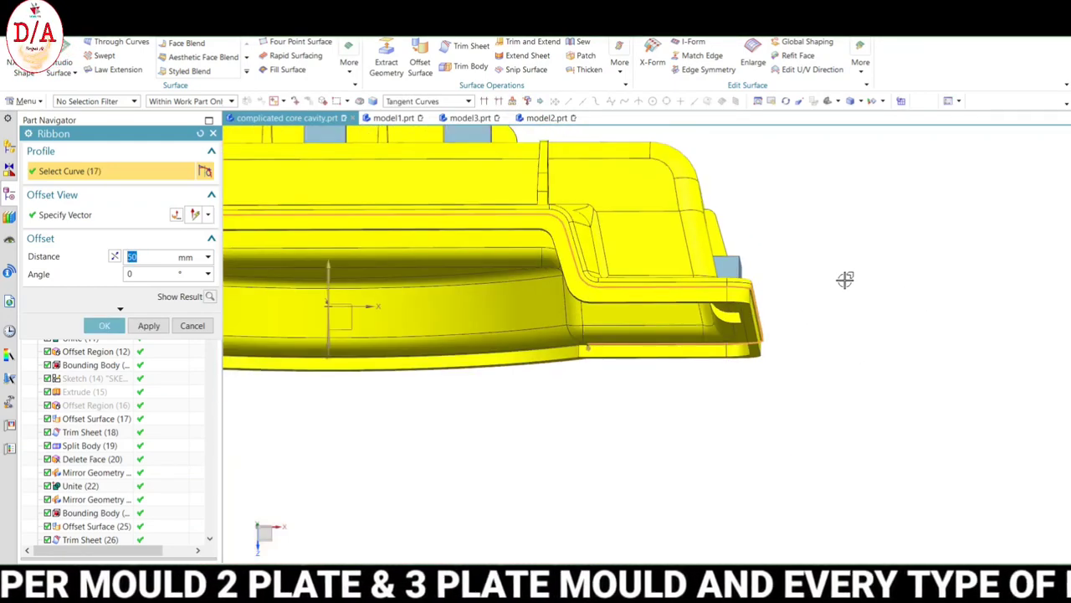
pyautogui.scroll(-2, 853, 293)
pyautogui.scroll(-2, 831, 304)
# Add the remaining rim edge so the profile holds all 18 parting curves.
pyautogui.hotkey('ctrl', 'alt', 't')
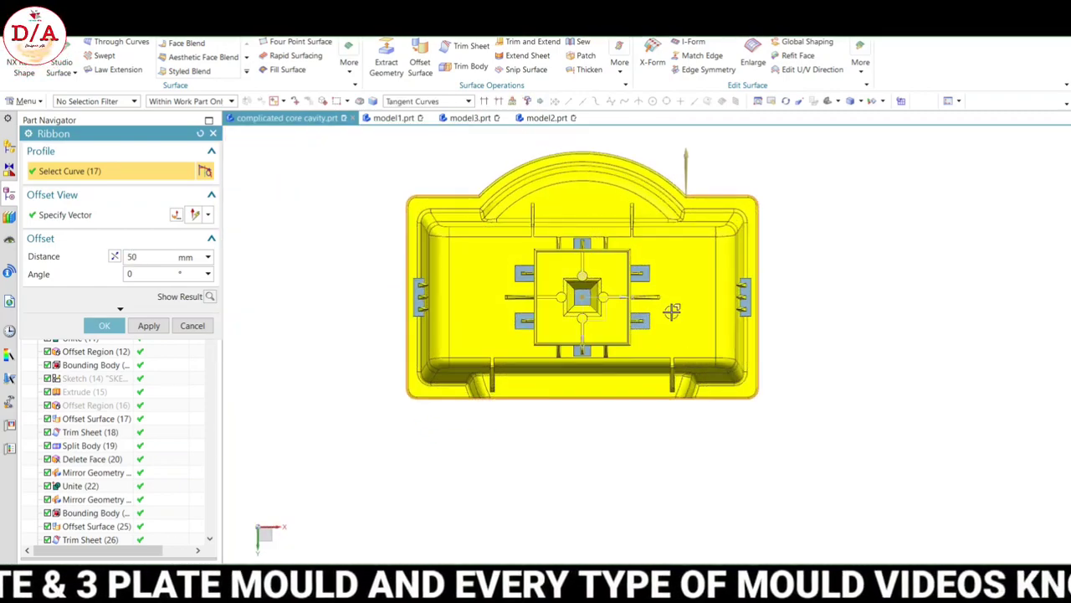
pyautogui.press('End')
pyautogui.scroll(2, 586, 201)
pyautogui.scroll(2, 577, 204)
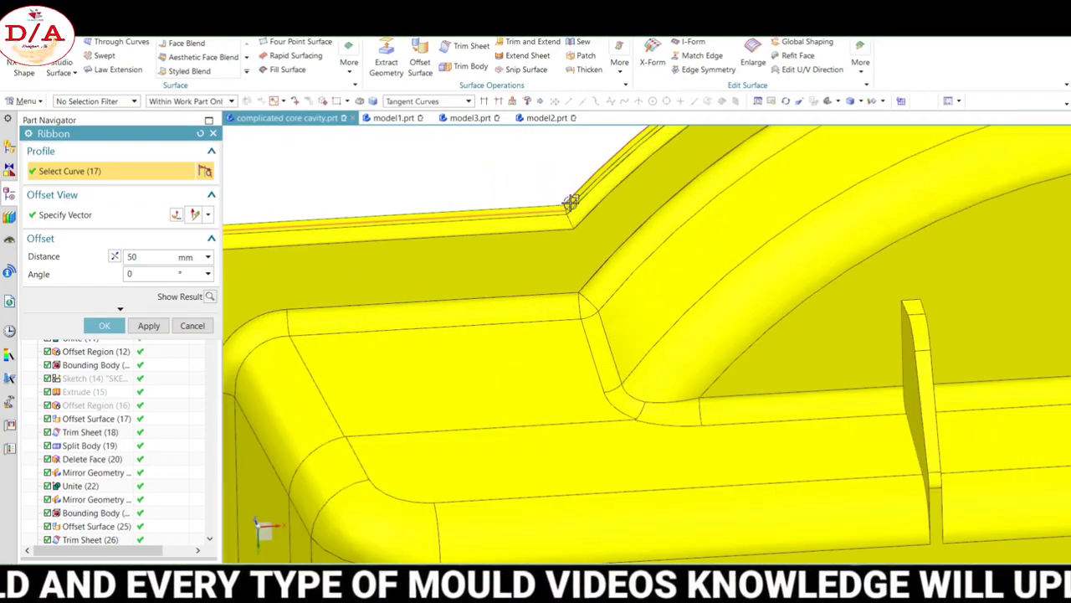
pyautogui.scroll(2, 572, 206)
pyautogui.scroll(-3, 578, 218)
pyautogui.scroll(-3, 598, 247)
pyautogui.moveTo(684, 229); pyautogui.dragTo(766, 210, button='middle')
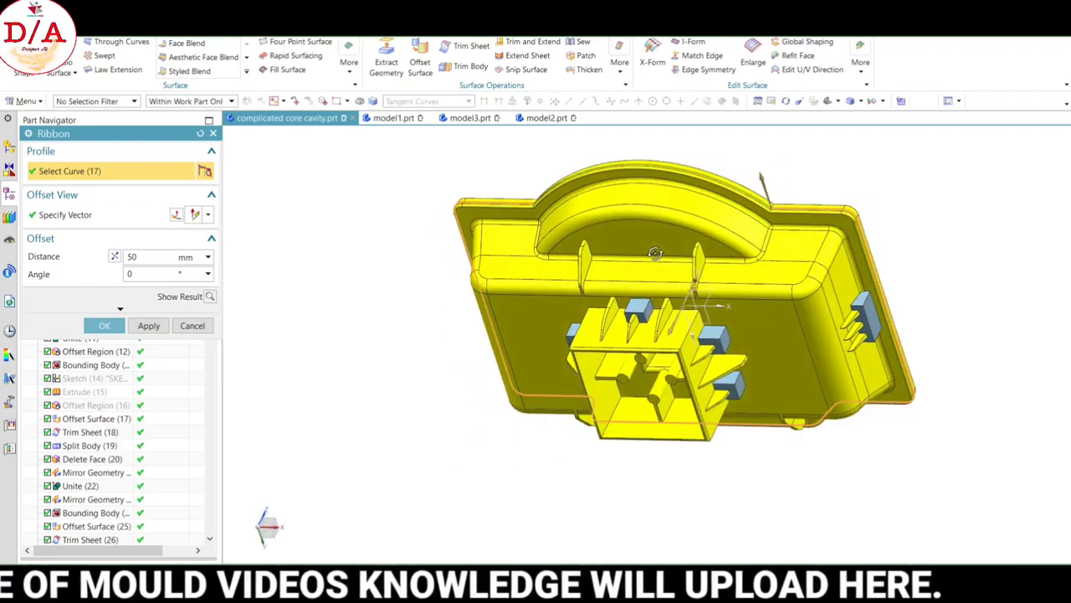
pyautogui.scroll(3, 765, 206)
pyautogui.scroll(2, 779, 226)
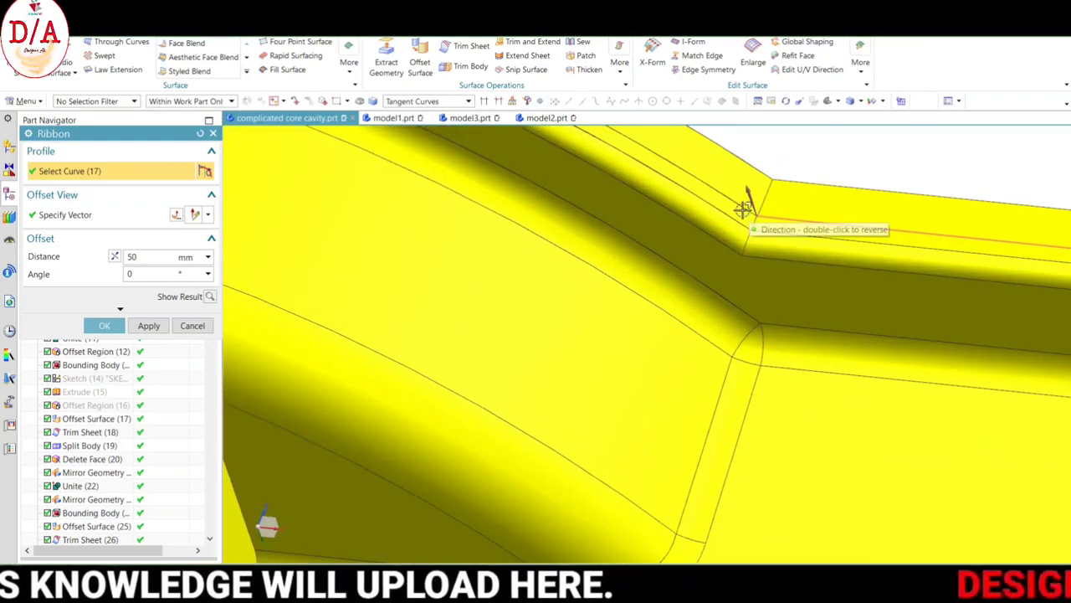
pyautogui.click(749, 214)
# Check the cavity edge and finish the ribbon surface at a 55 mm distance.
pyautogui.scroll(-5, 770, 222)
pyautogui.moveTo(799, 230)
pyautogui.mouseDown(button='middle')
pyautogui.moveTo(835, 254)
pyautogui.moveTo(877, 225)
pyautogui.mouseUp(button='middle')
pyautogui.moveTo(529, 291); pyautogui.dragTo(445, 248, button='middle')
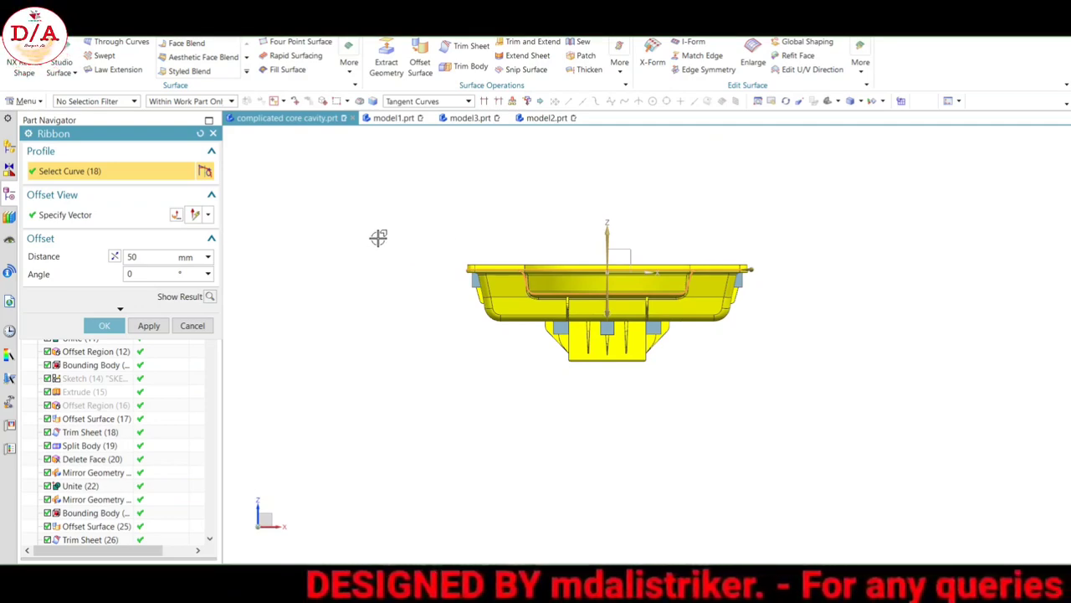
pyautogui.moveTo(784, 284)
pyautogui.mouseDown(button='middle')
pyautogui.moveTo(772, 232)
pyautogui.moveTo(794, 256)
pyautogui.moveTo(761, 261)
pyautogui.mouseUp(button='middle')
pyautogui.scroll(5, 762, 261)
pyautogui.moveTo(848, 259); pyautogui.dragTo(842, 249, button='middle')
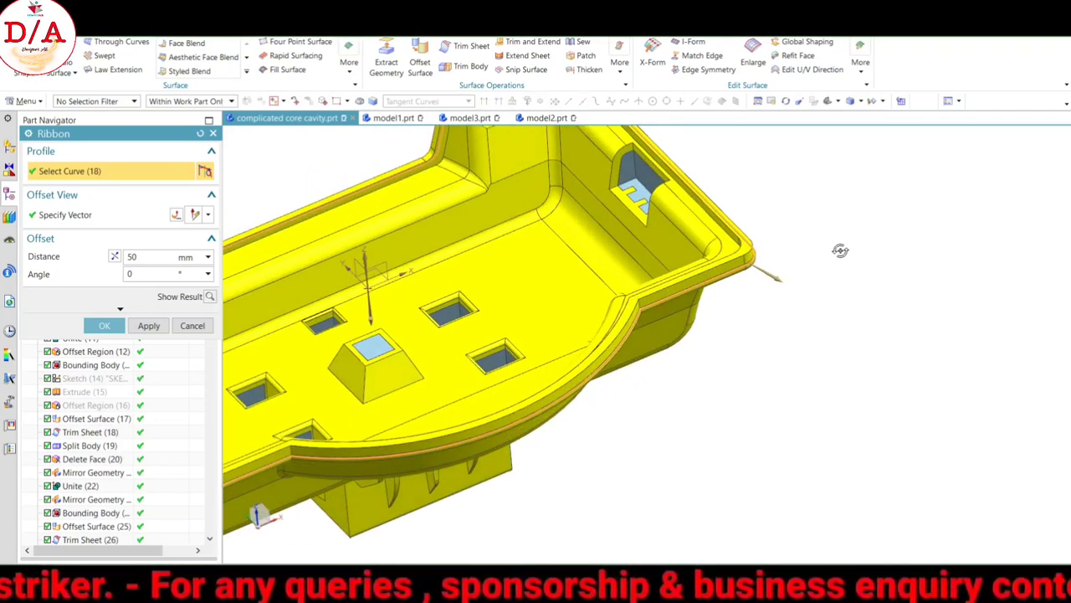
pyautogui.scroll(5, 692, 280)
pyautogui.scroll(-5, 691, 279)
pyautogui.scroll(-2, 720, 283)
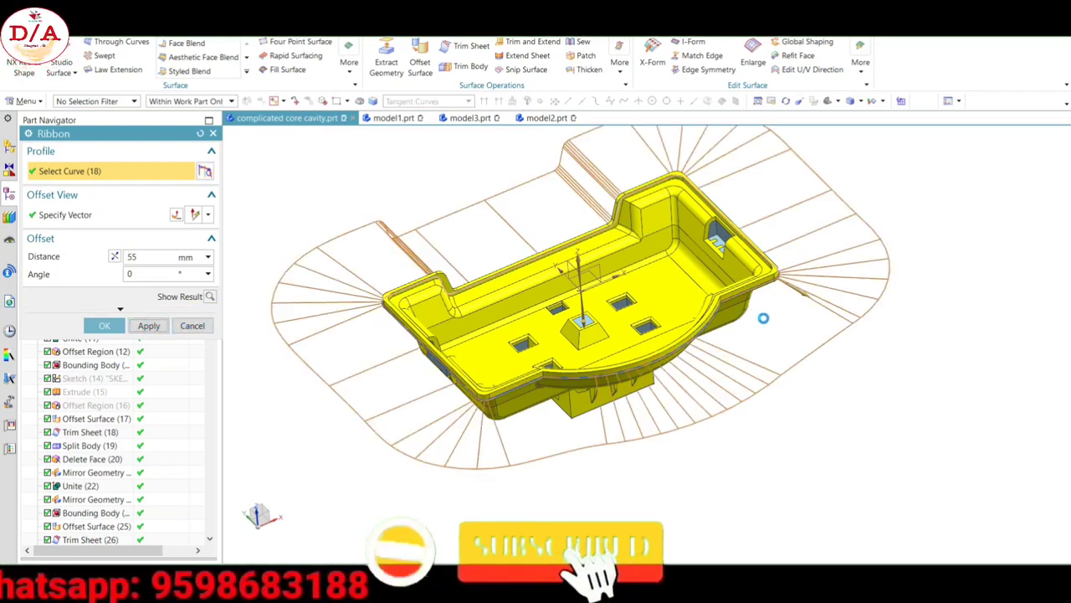
pyautogui.click(193, 325)
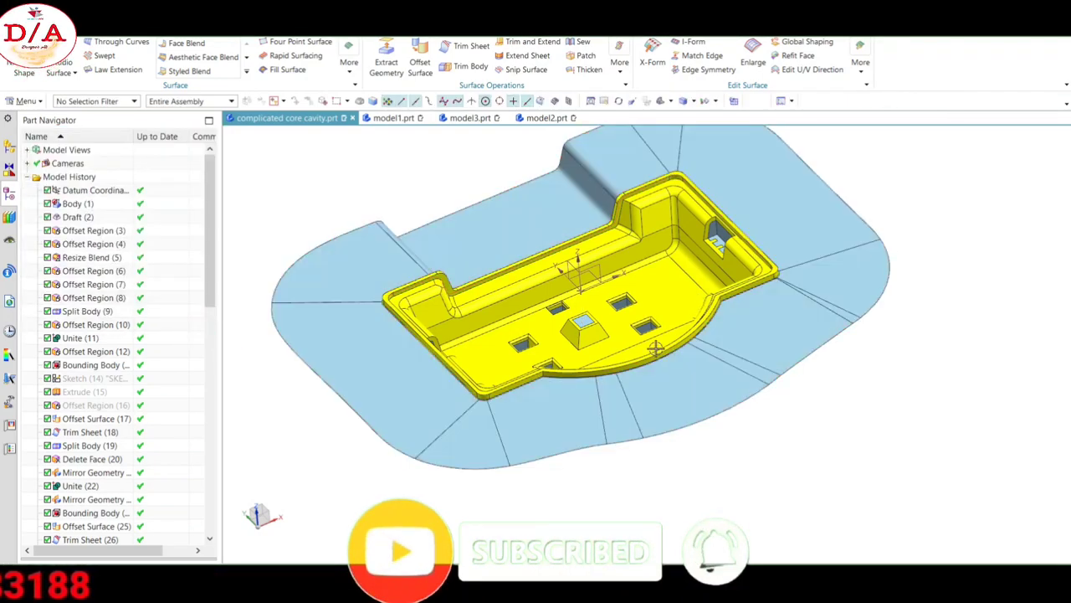
# Orbit the part between top-down and trimetric views to inspect the finished ribbon surface.
pyautogui.moveTo(657, 347); pyautogui.dragTo(781, 345, button='middle')
pyautogui.hotkey('ctrl', 'alt', 't')
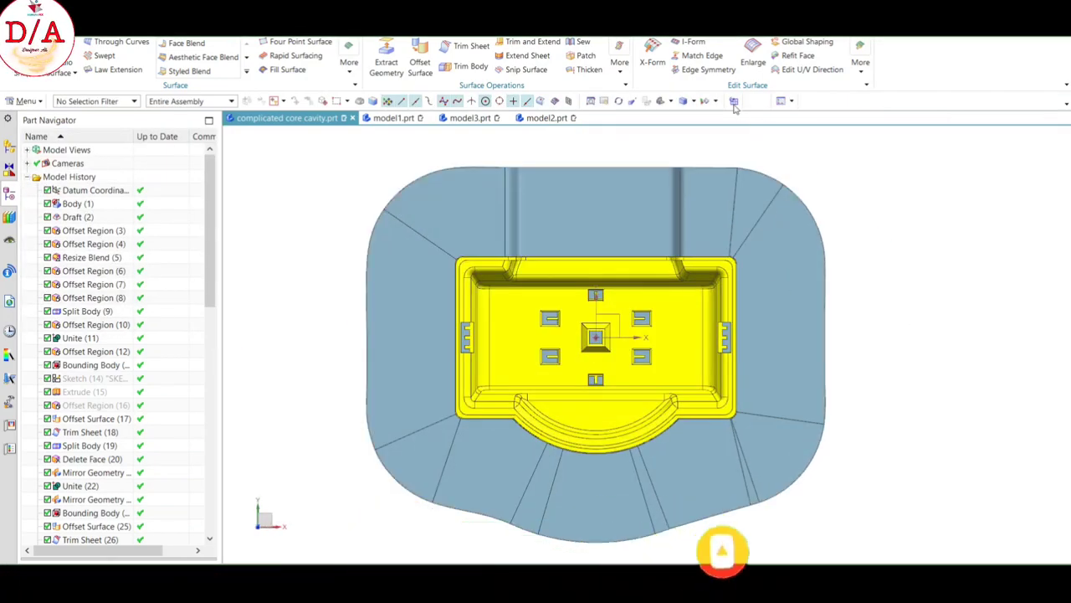
pyautogui.moveTo(860, 368)
pyautogui.mouseDown(button='middle')
pyautogui.moveTo(876, 210)
pyautogui.moveTo(887, 226)
pyautogui.moveTo(899, 380)
pyautogui.moveTo(895, 253)
pyautogui.moveTo(937, 234)
pyautogui.mouseUp(button='middle')
pyautogui.hotkey('ctrl', 'alt', 't')
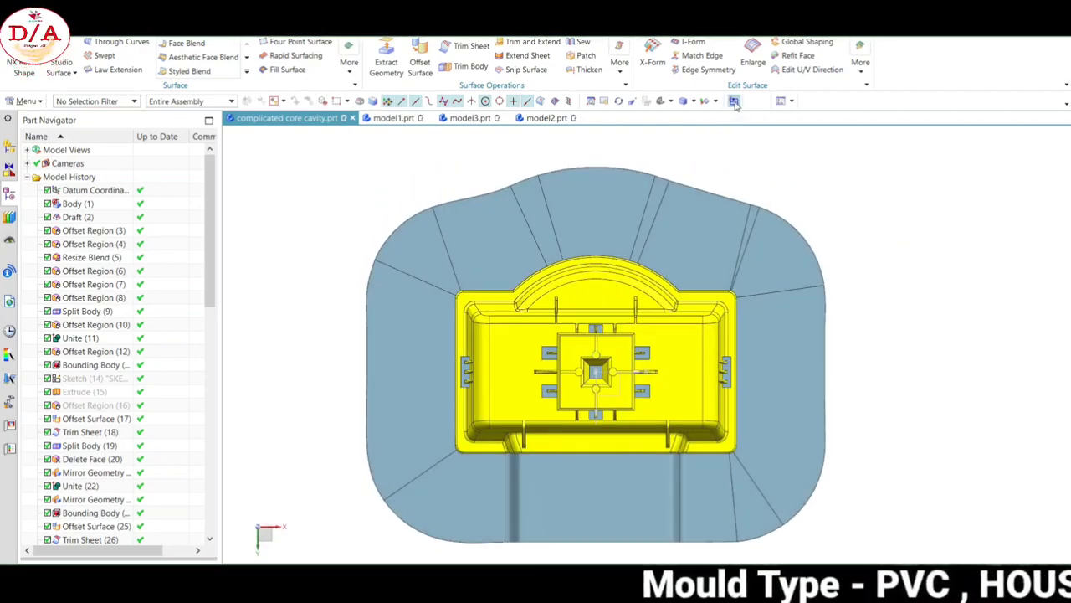
pyautogui.scroll(-2, 864, 341)
pyautogui.scroll(-2, 863, 341)
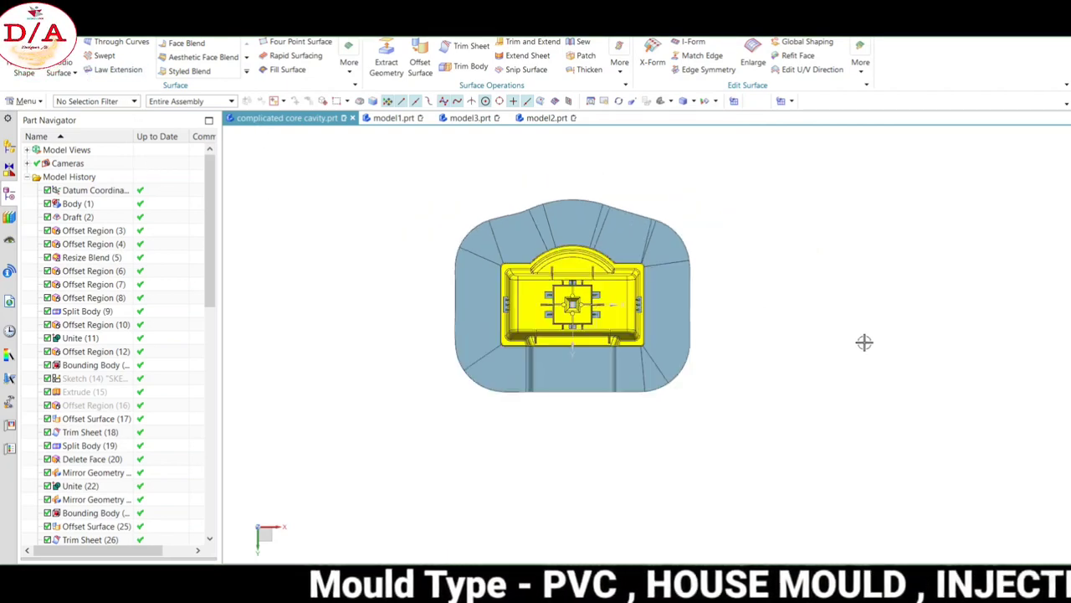
pyautogui.press('Home')
pyautogui.scroll(3, 84, 41)
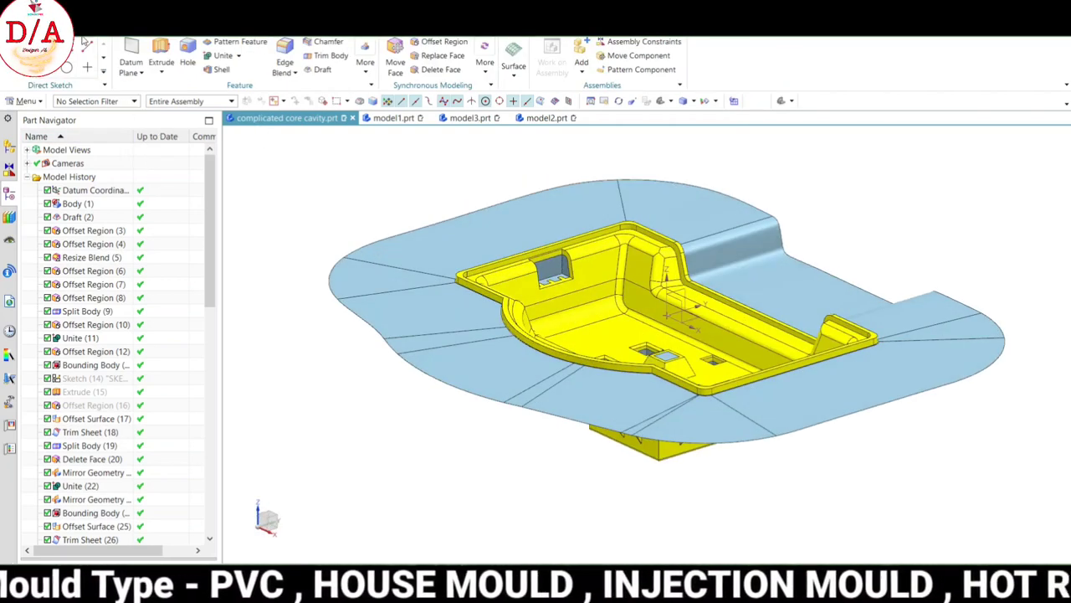
# Create a new sketch placed on the tray face.
pyautogui.click(17, 63)
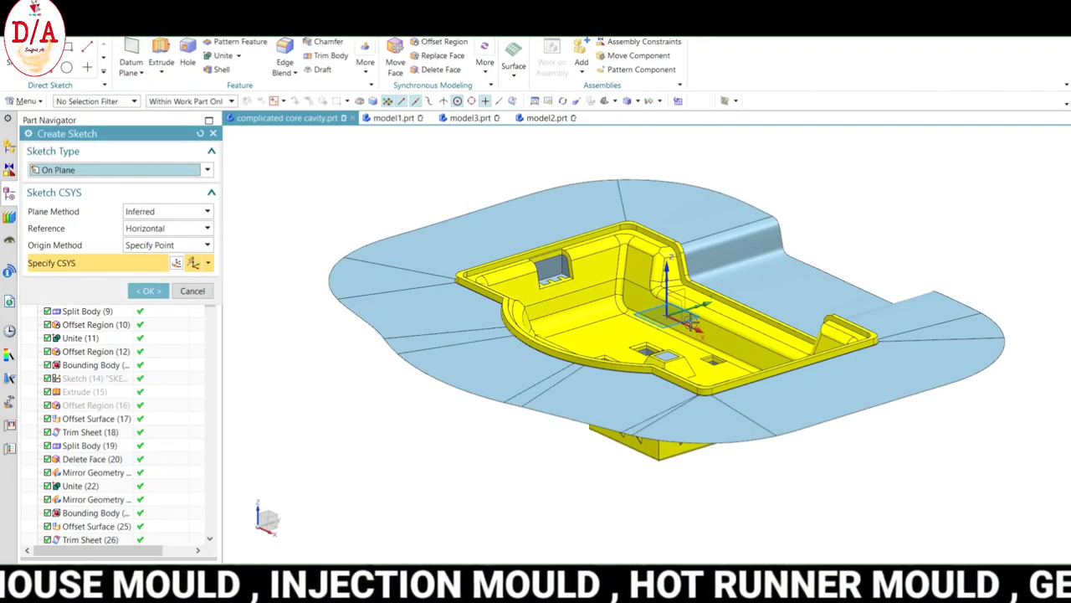
pyautogui.scroll(4, 695, 318)
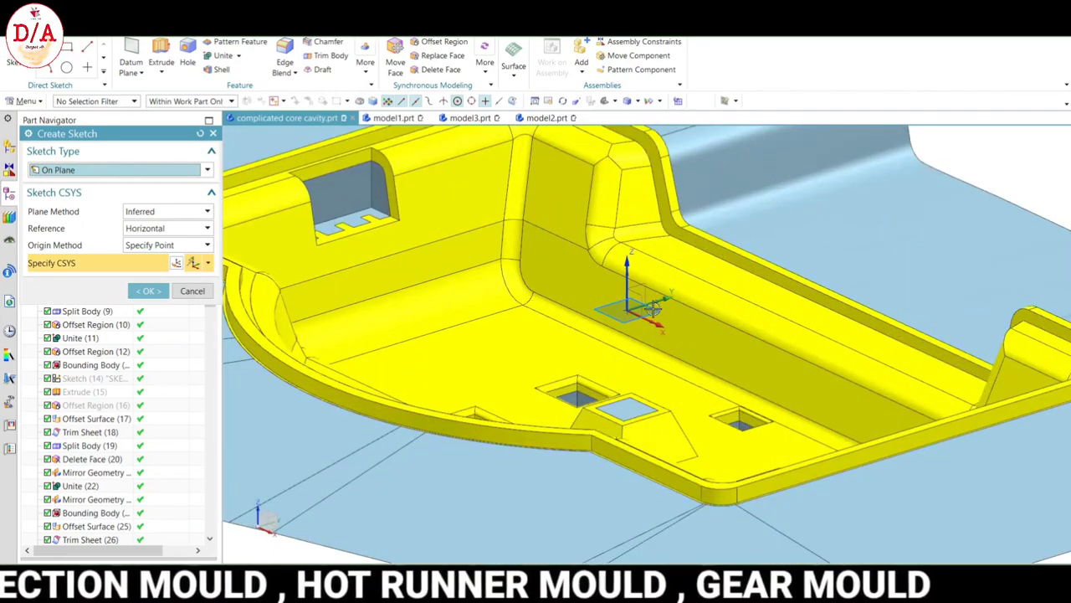
pyautogui.click(662, 310)
pyautogui.scroll(-5, 719, 326)
pyautogui.click(142, 293)
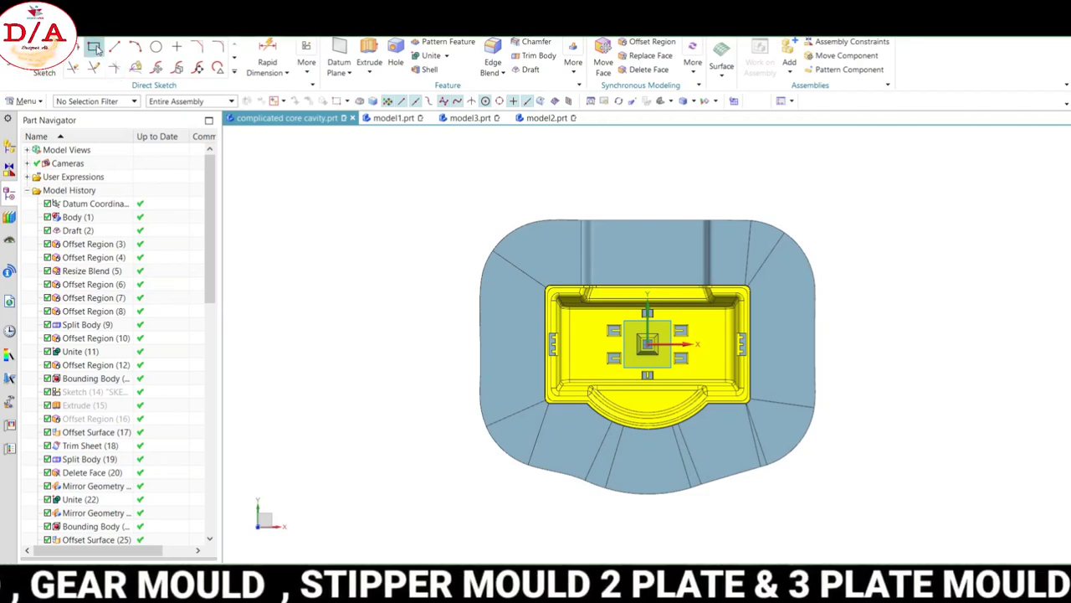
pyautogui.scroll(1, 695, 366)
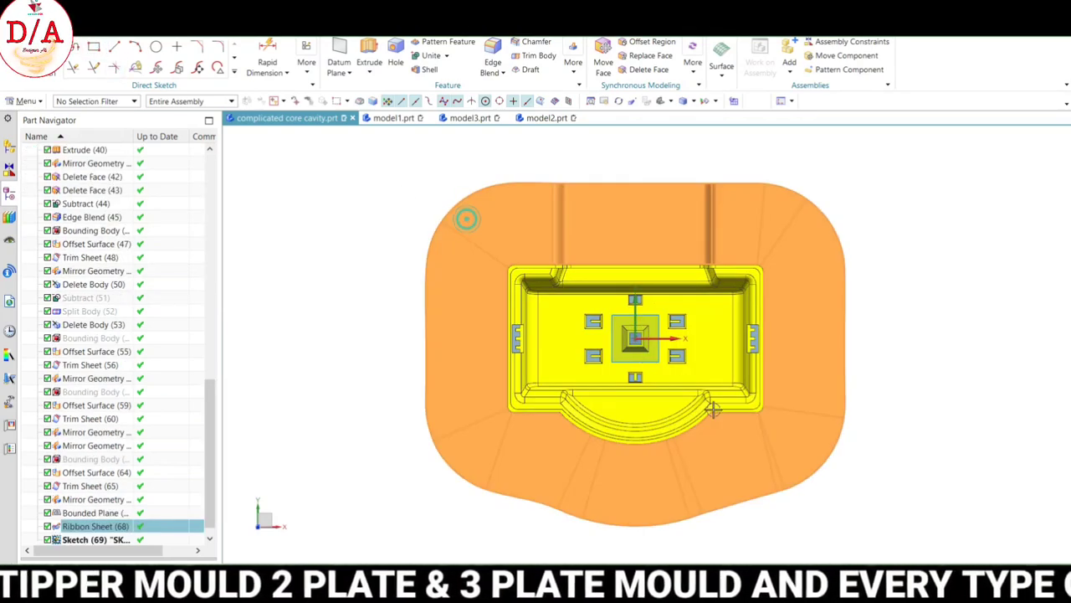
# Draw a rectangle spanning the part from upper left to lower right.
pyautogui.click(94, 46)
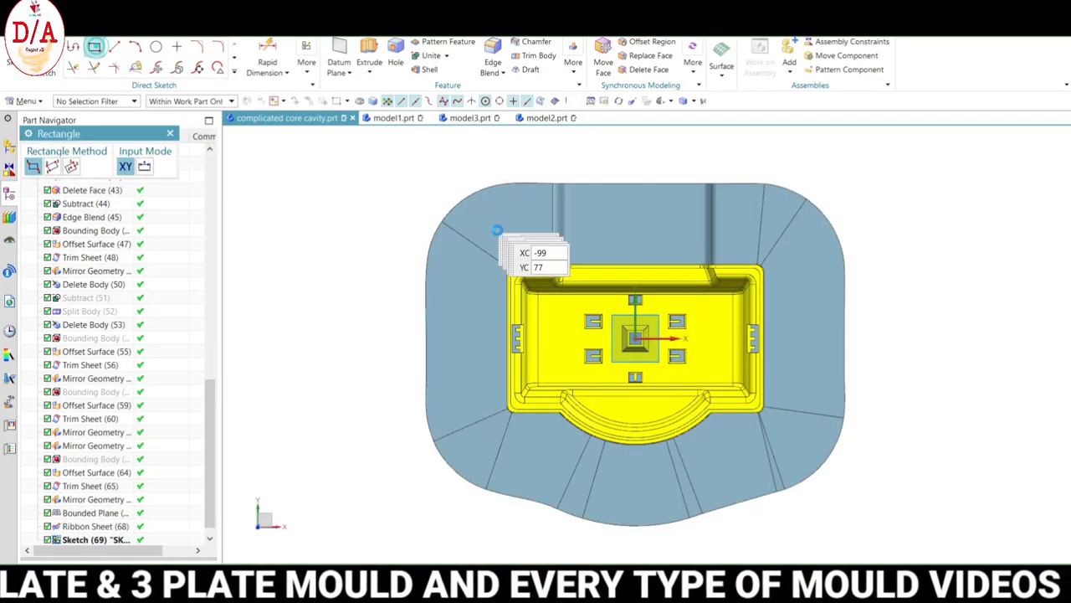
pyautogui.click(473, 219)
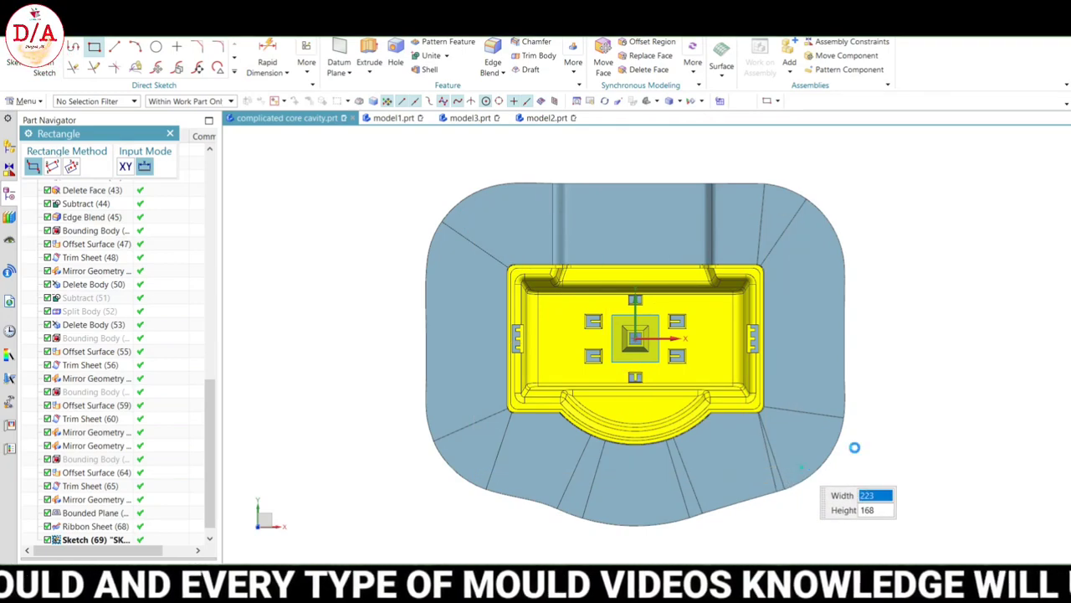
pyautogui.click(801, 464)
pyautogui.press('Escape')
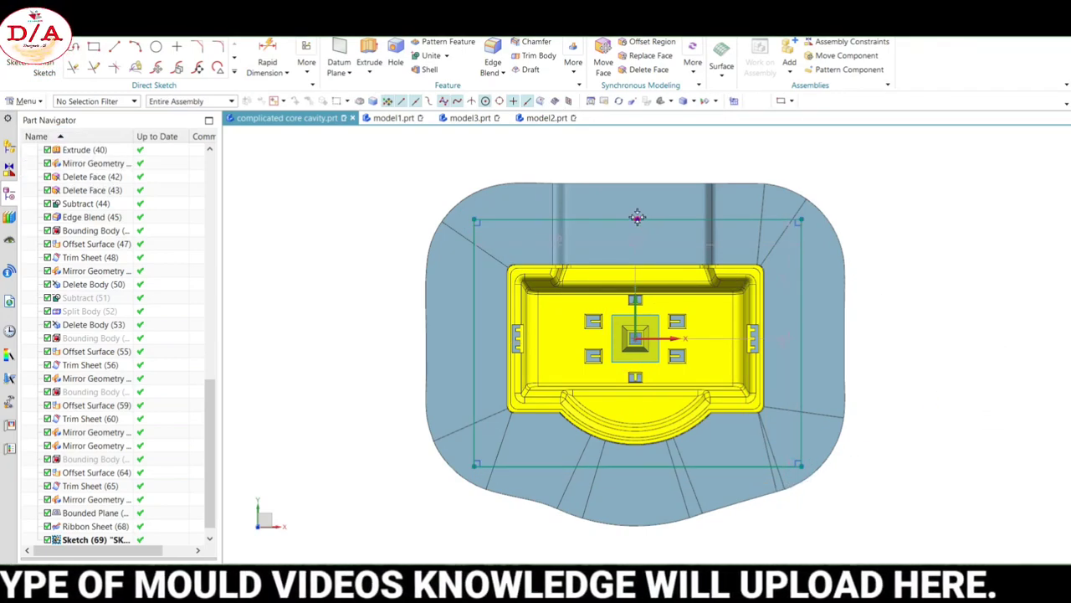
pyautogui.scroll(3, 631, 313)
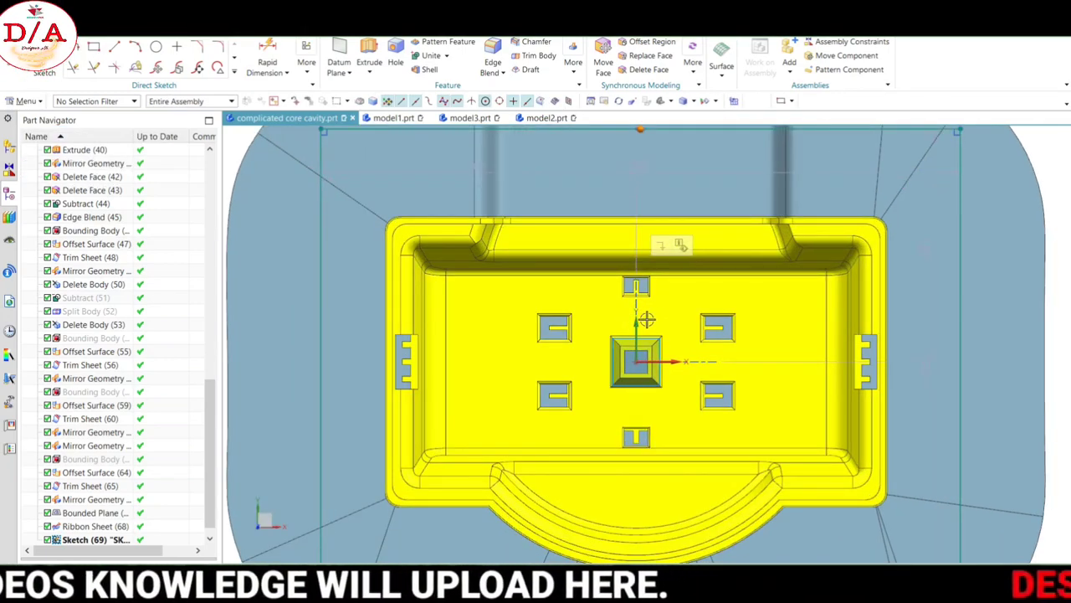
pyautogui.scroll(-2, 645, 300)
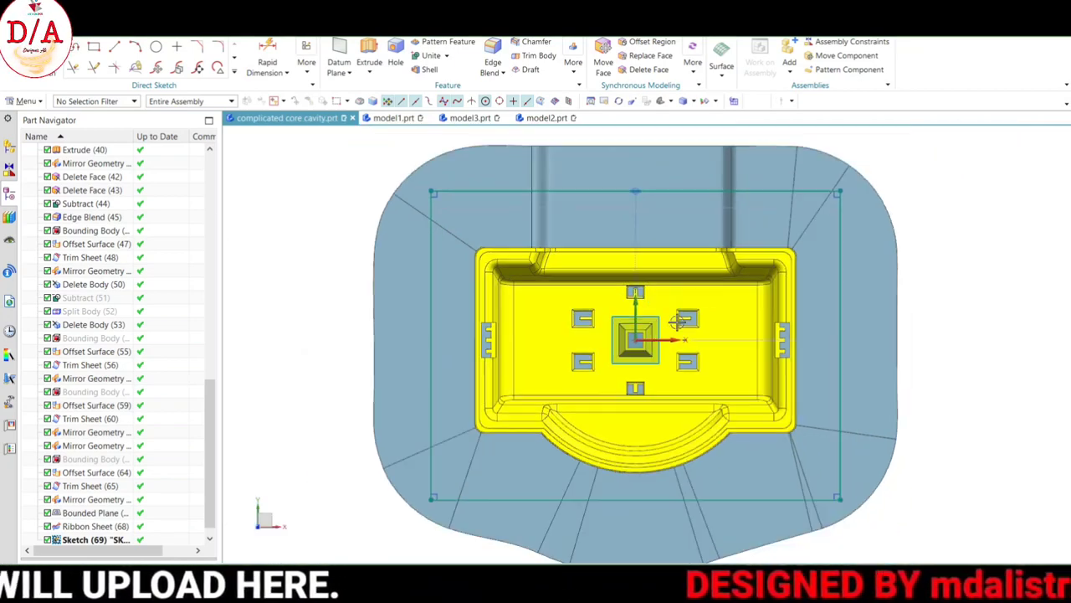
pyautogui.scroll(2, 669, 338)
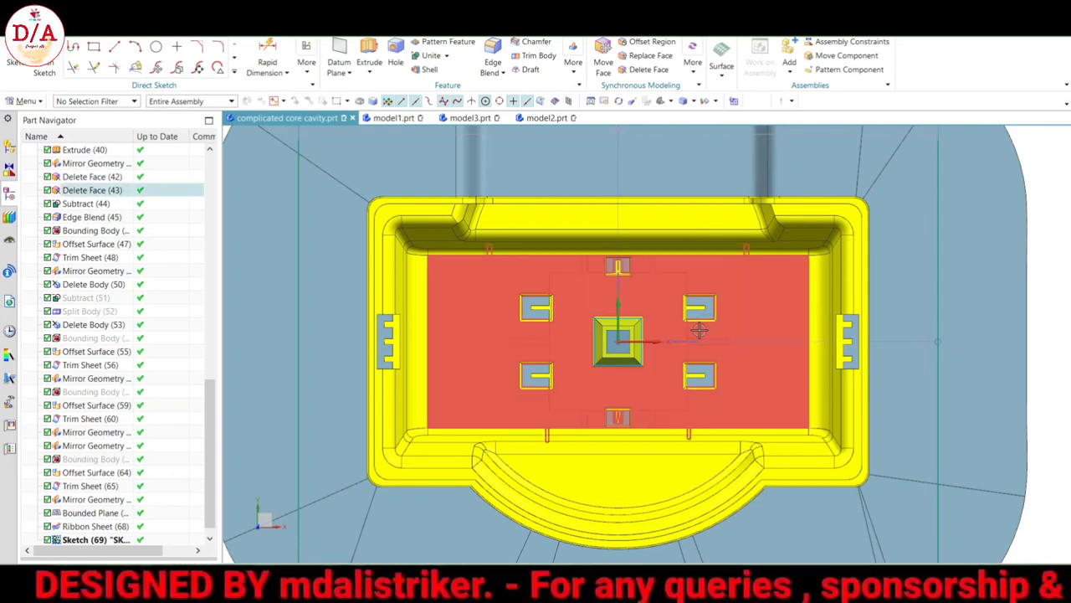
pyautogui.scroll(-6, 712, 335)
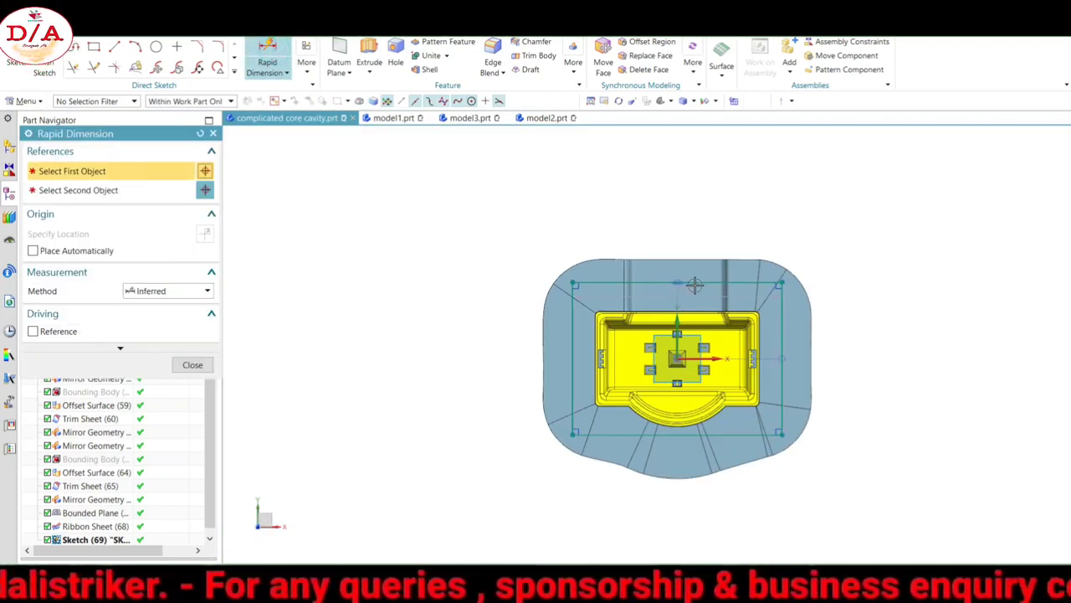
# Dimension the rectangle 240 wide and 175 tall, then finish the sketch.
pyautogui.click(781, 352)
pyautogui.click(574, 351)
pyautogui.click(768, 207)
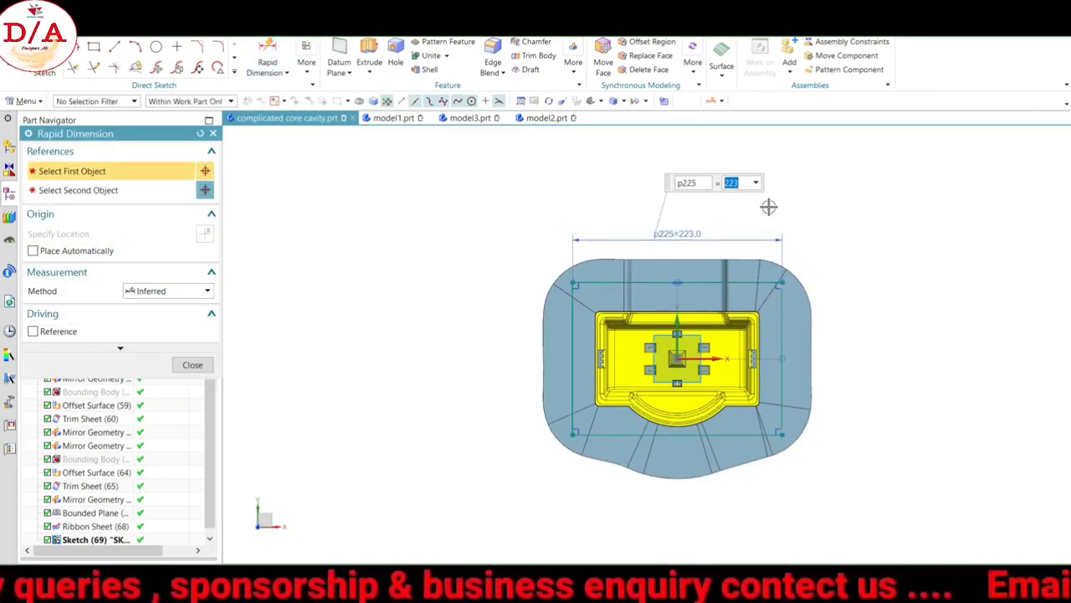
pyautogui.write('240')
pyautogui.press('Return')
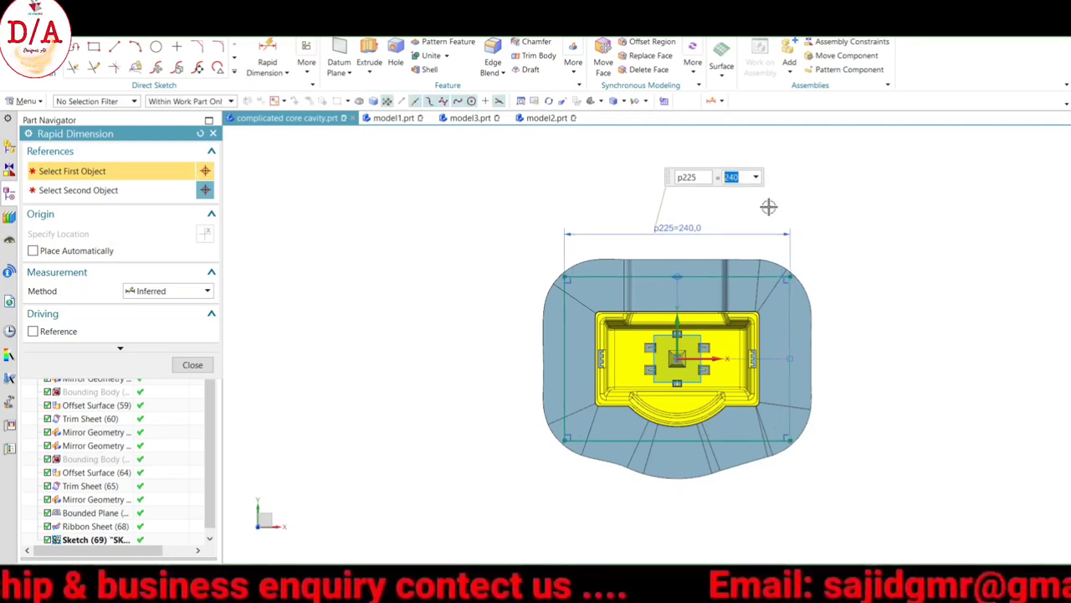
pyautogui.click(790, 316)
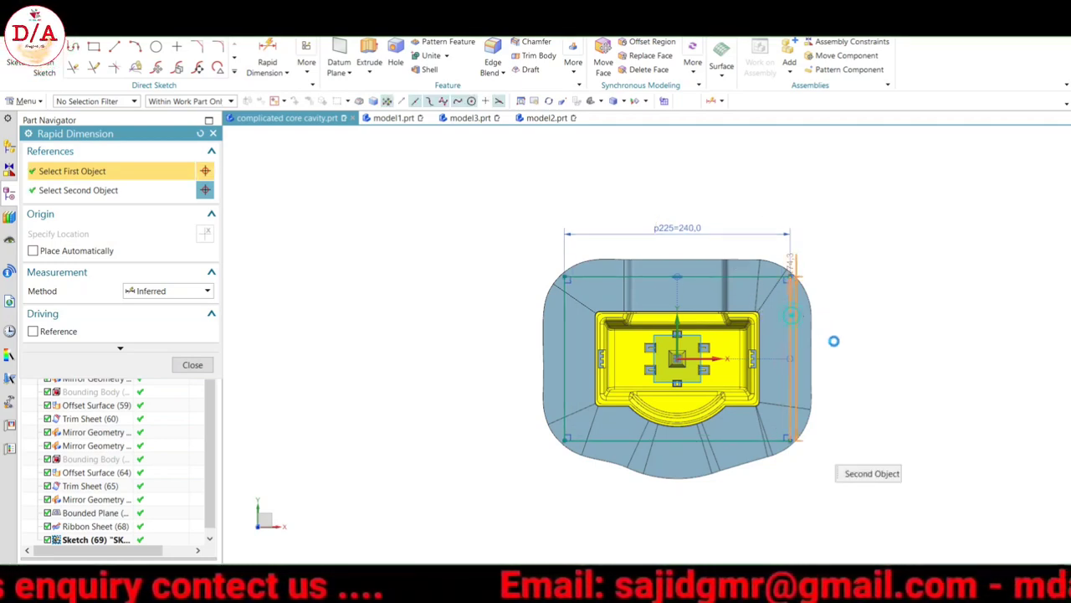
pyautogui.click(910, 357)
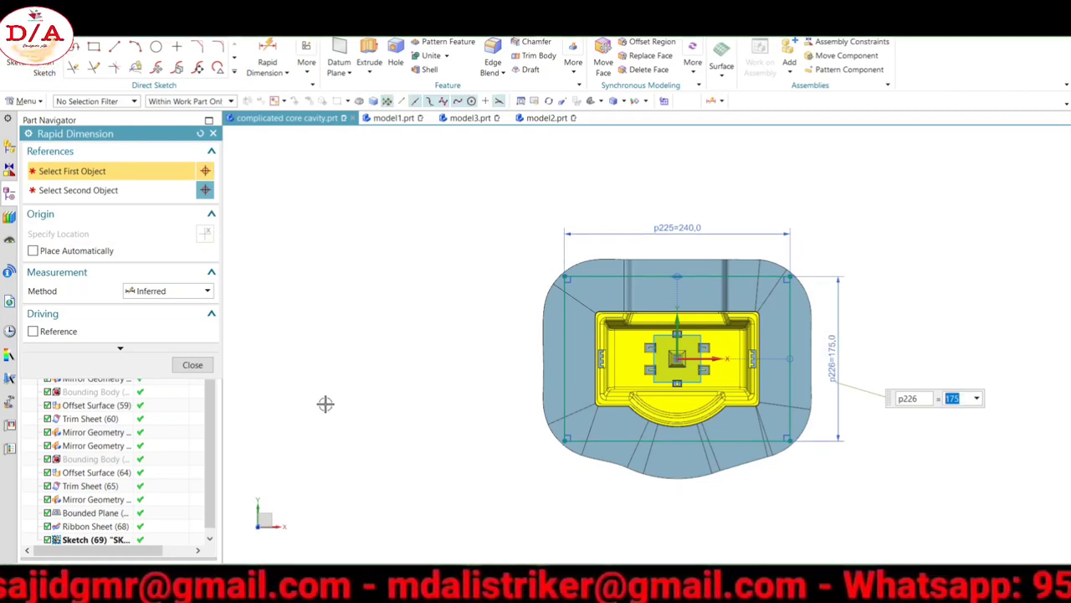
pyautogui.click(194, 366)
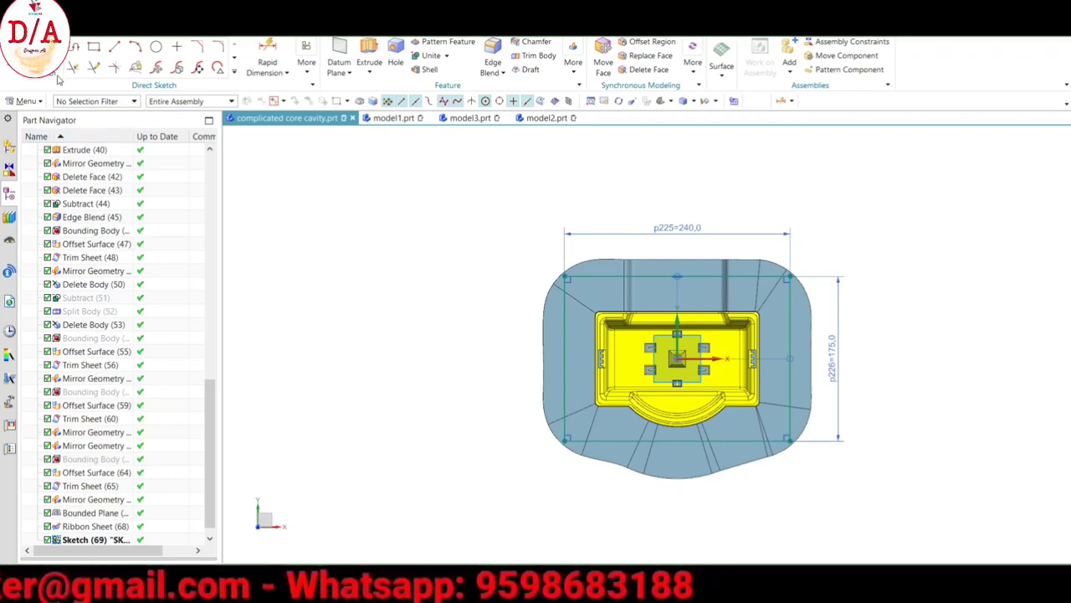
pyautogui.hotkey('ctrl', 'q')
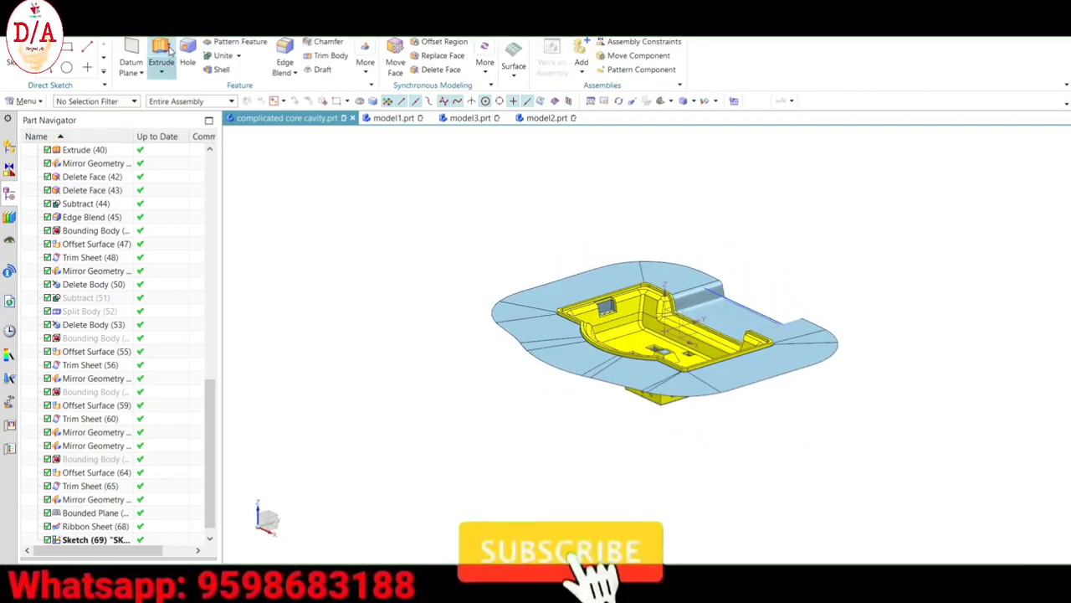
pyautogui.click(161, 62)
pyautogui.click(721, 299)
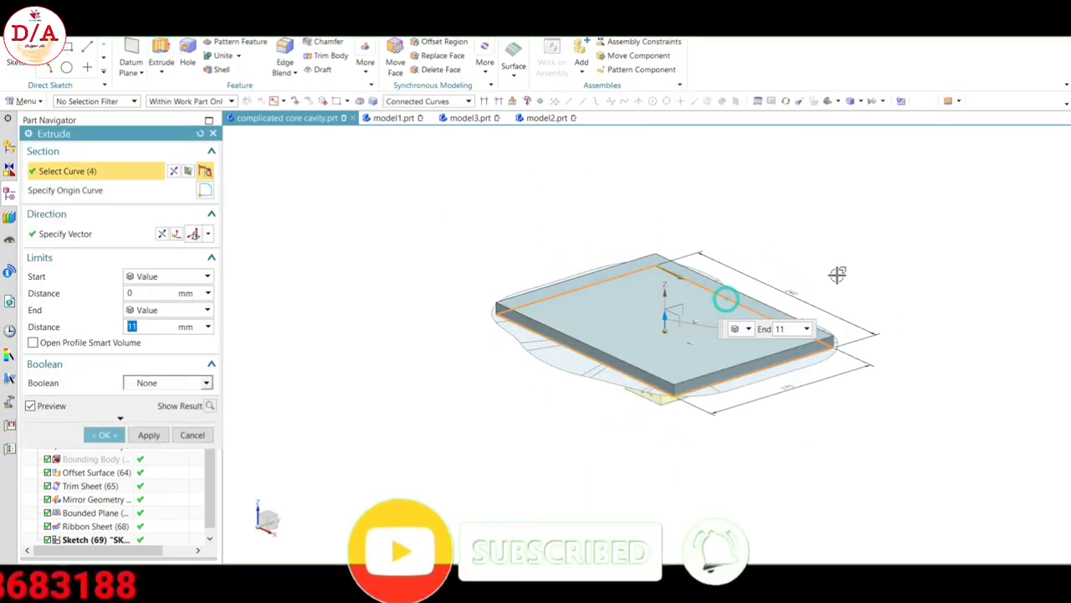
pyautogui.click(211, 437)
pyautogui.hotkey('ctrl', 'alt', 't')
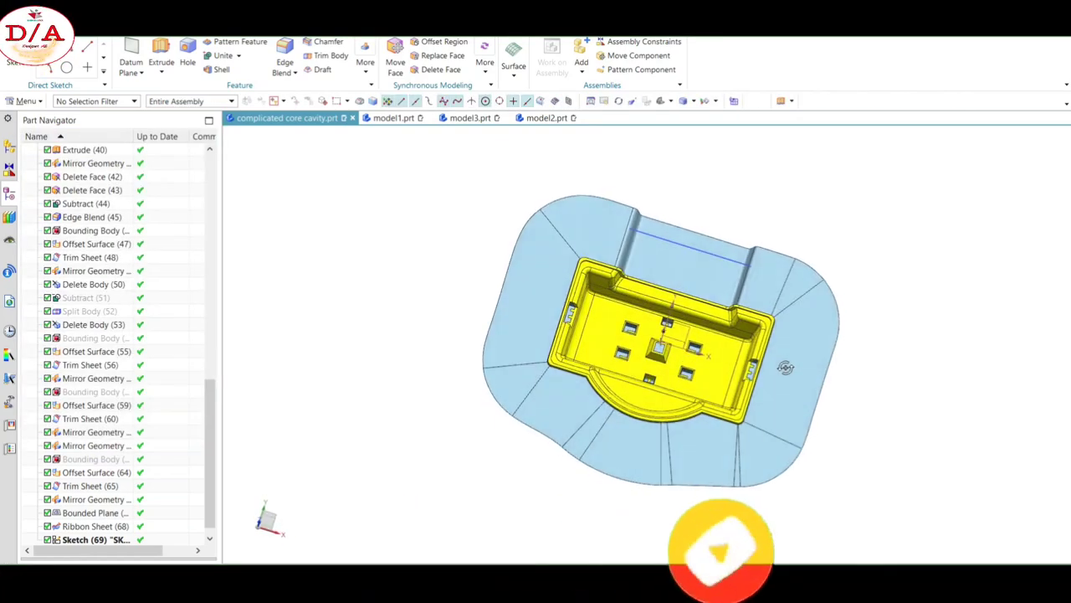
pyautogui.moveTo(633, 246); pyautogui.dragTo(758, 288, button='middle')
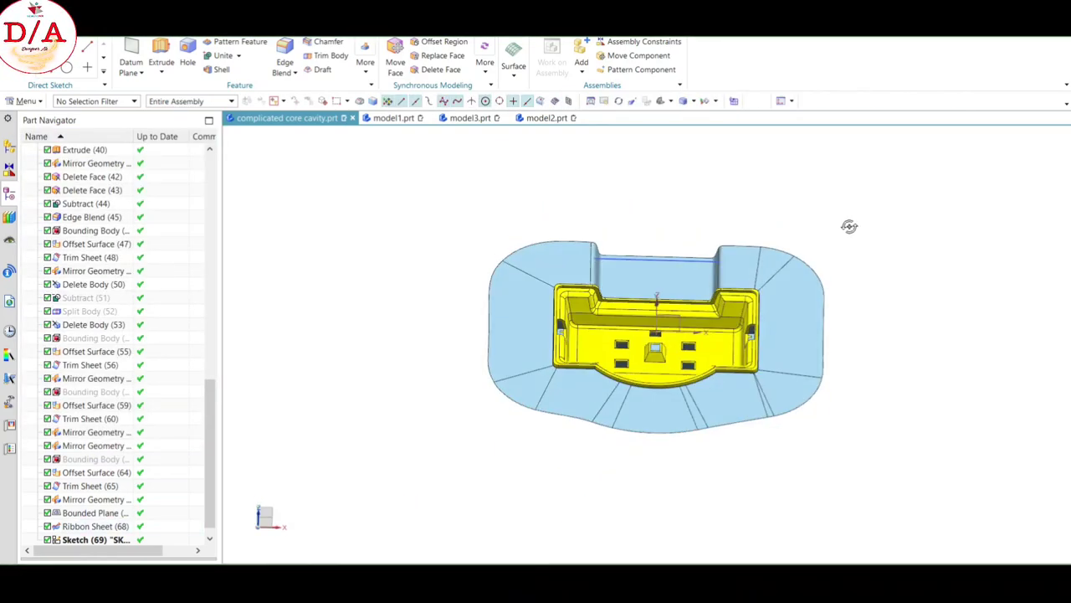
pyautogui.press('F8')
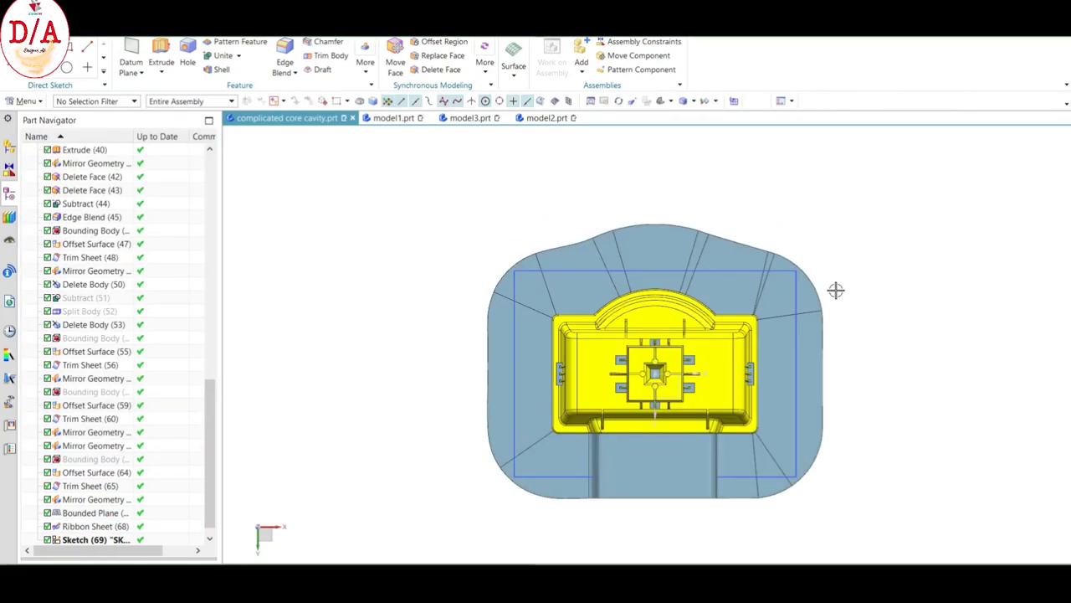
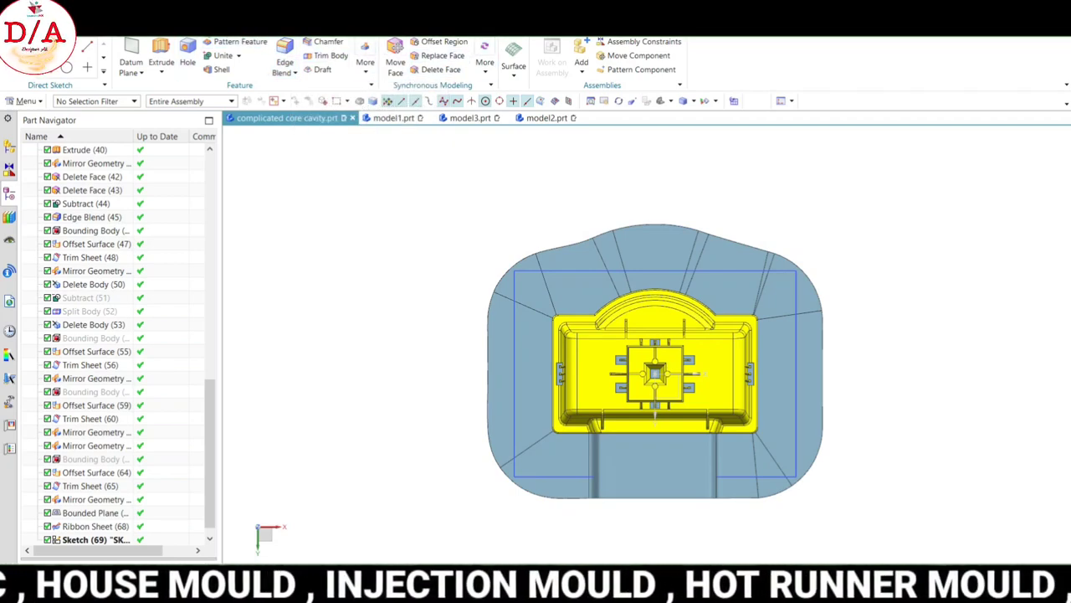
# Start a Trim Sheet on the parting sheet, taking the rectangle boundary as Connected Curves.
pyautogui.scroll(-3, 285, 65)
pyautogui.click(471, 47)
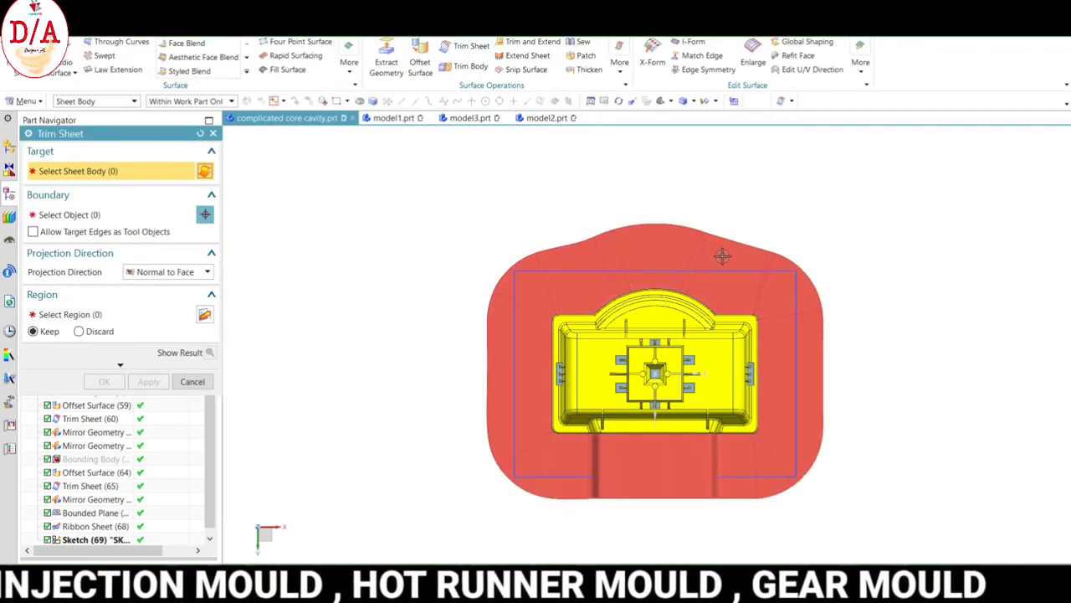
pyautogui.click(722, 253)
pyautogui.click(148, 219)
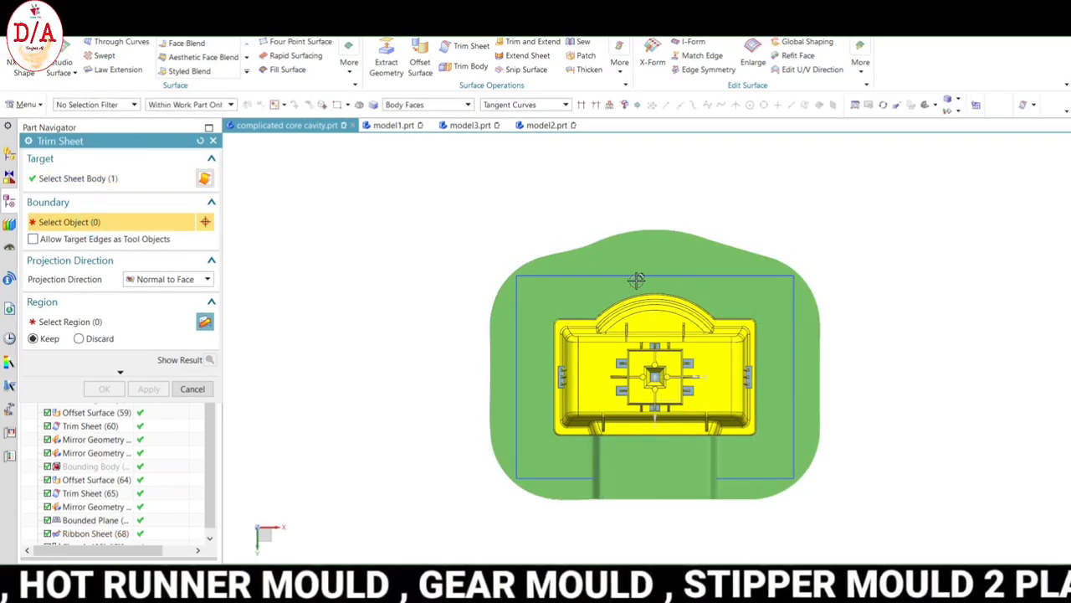
pyautogui.click(543, 107)
pyautogui.click(526, 134)
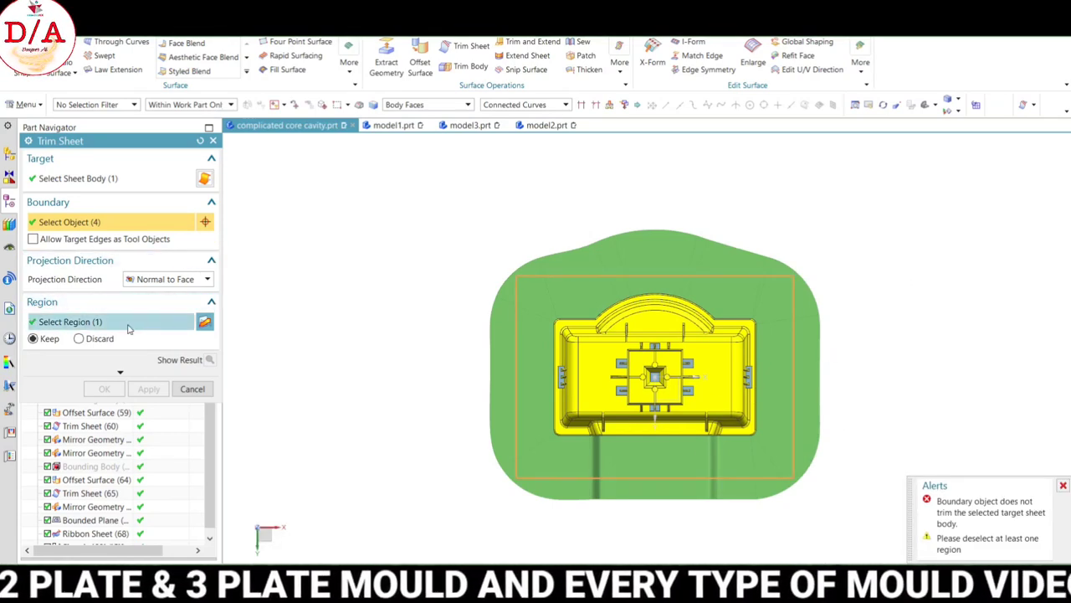
# Discard the outer region and project the boundary Along Vector to trim the sheet to the rectangle.
pyautogui.click(80, 339)
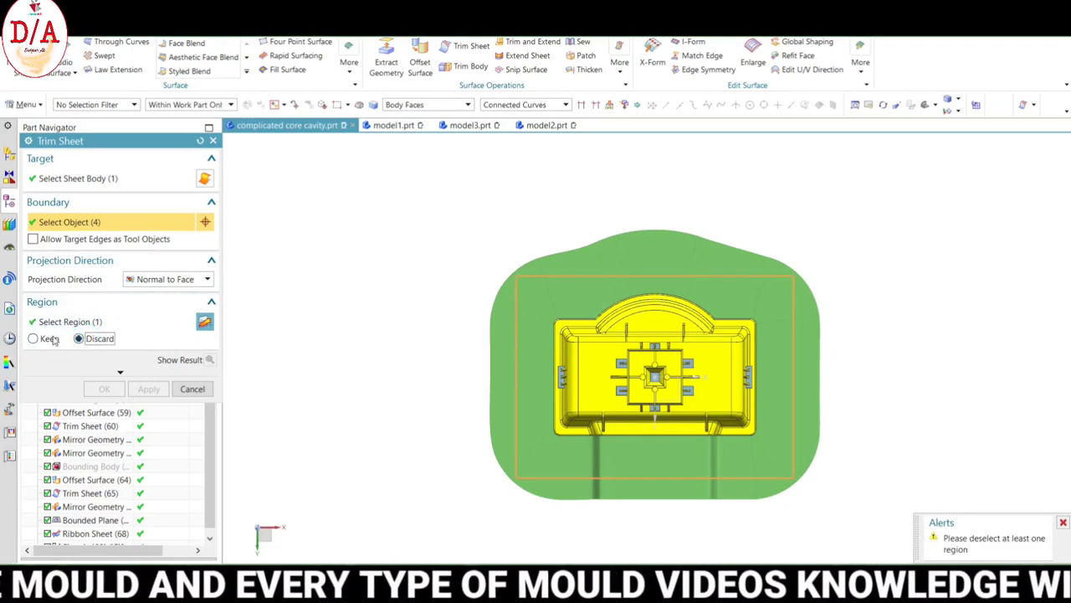
pyautogui.click(167, 278)
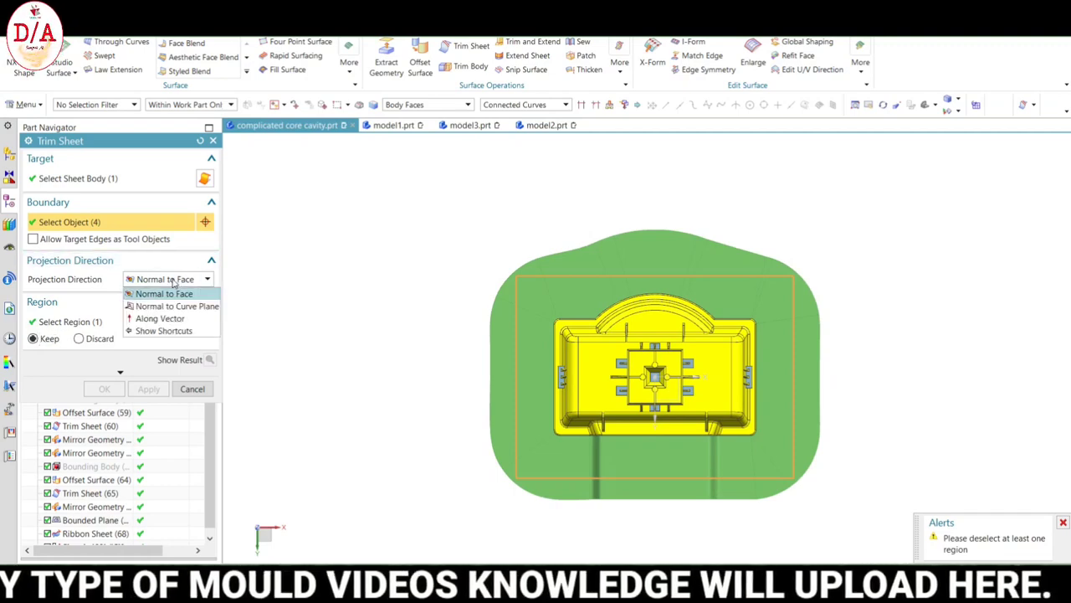
pyautogui.click(168, 308)
pyautogui.moveTo(833, 291)
pyautogui.mouseDown(button='middle')
pyautogui.moveTo(847, 279)
pyautogui.moveTo(770, 320)
pyautogui.mouseUp(button='middle')
pyautogui.click(644, 362)
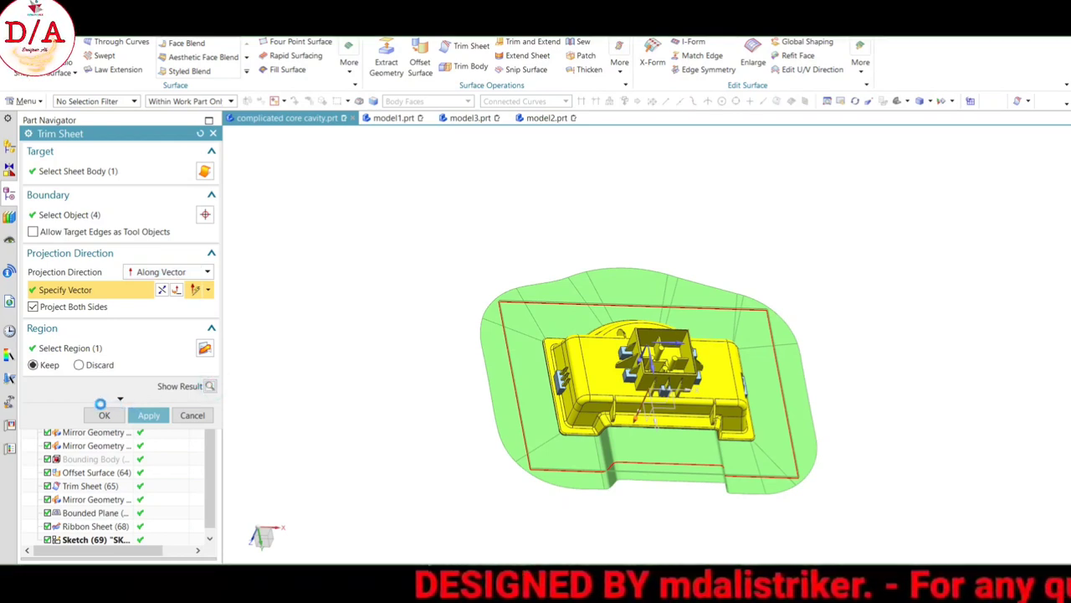
pyautogui.click(208, 386)
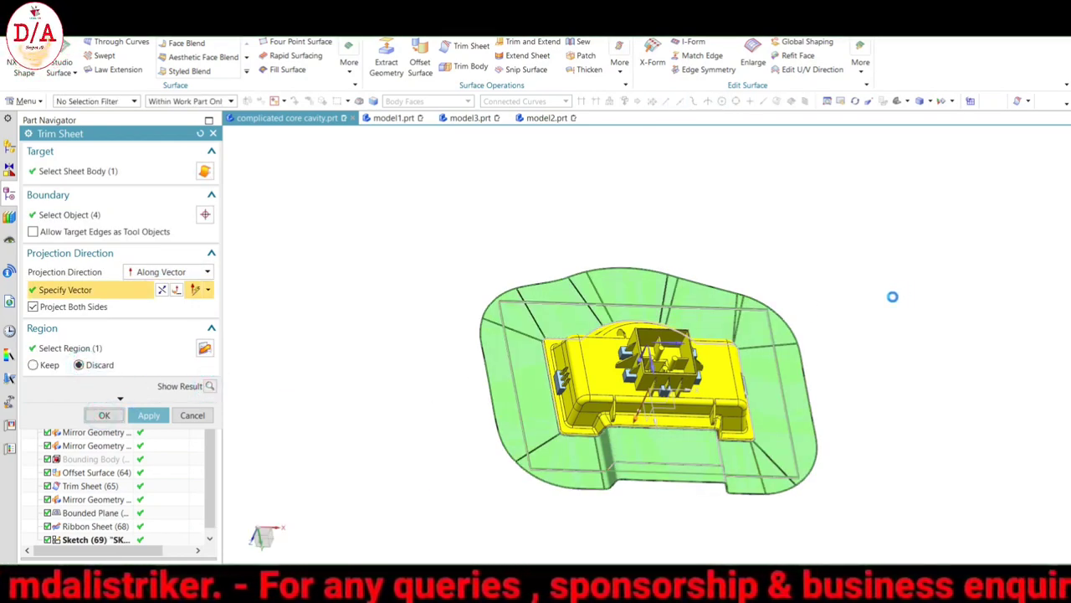
pyautogui.moveTo(885, 302)
pyautogui.mouseDown(button='middle')
pyautogui.moveTo(876, 288)
pyautogui.moveTo(907, 208)
pyautogui.moveTo(744, 294)
pyautogui.moveTo(875, 335)
pyautogui.moveTo(905, 308)
pyautogui.moveTo(889, 288)
pyautogui.moveTo(794, 316)
pyautogui.moveTo(846, 358)
pyautogui.moveTo(926, 268)
pyautogui.moveTo(737, 302)
pyautogui.mouseUp(button='middle')
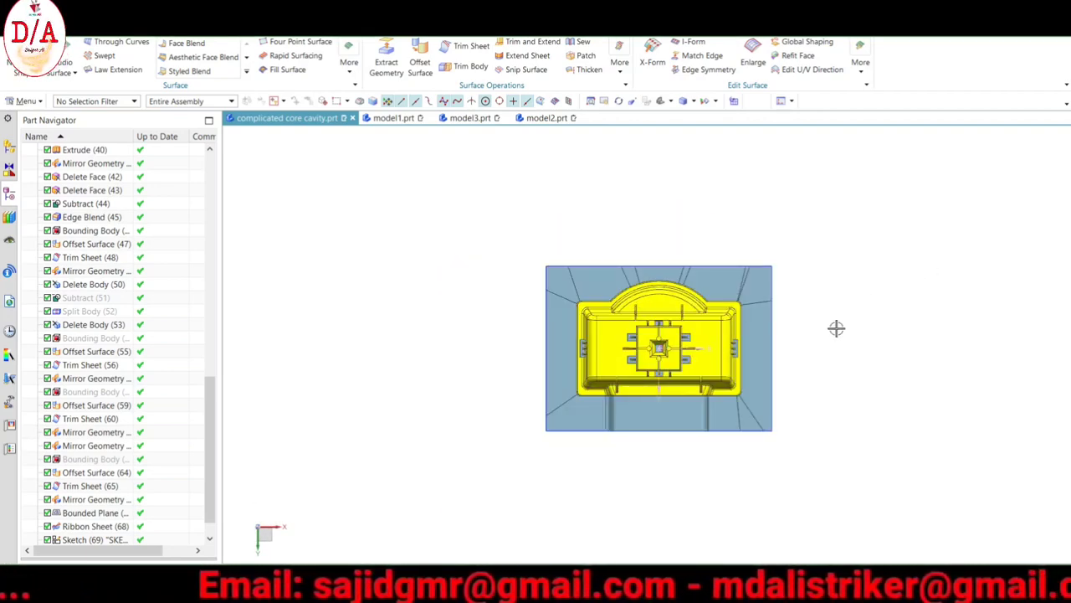
# Extrude the rectangular boundary curves into a solid block running from -90 to 30 mm.
pyautogui.moveTo(836, 329)
pyautogui.mouseDown(button='middle')
pyautogui.moveTo(832, 447)
pyautogui.moveTo(849, 476)
pyautogui.moveTo(829, 447)
pyautogui.moveTo(911, 363)
pyautogui.mouseUp(button='middle')
pyautogui.press('F8')
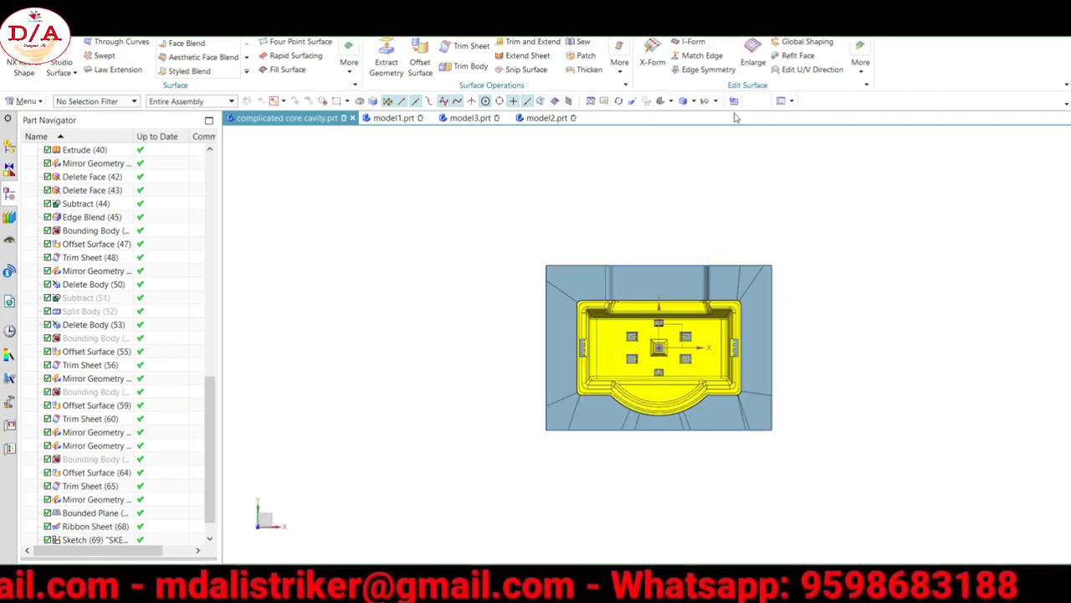
pyautogui.moveTo(790, 283)
pyautogui.mouseDown(button='middle')
pyautogui.moveTo(827, 330)
pyautogui.moveTo(837, 368)
pyautogui.mouseUp(button='middle')
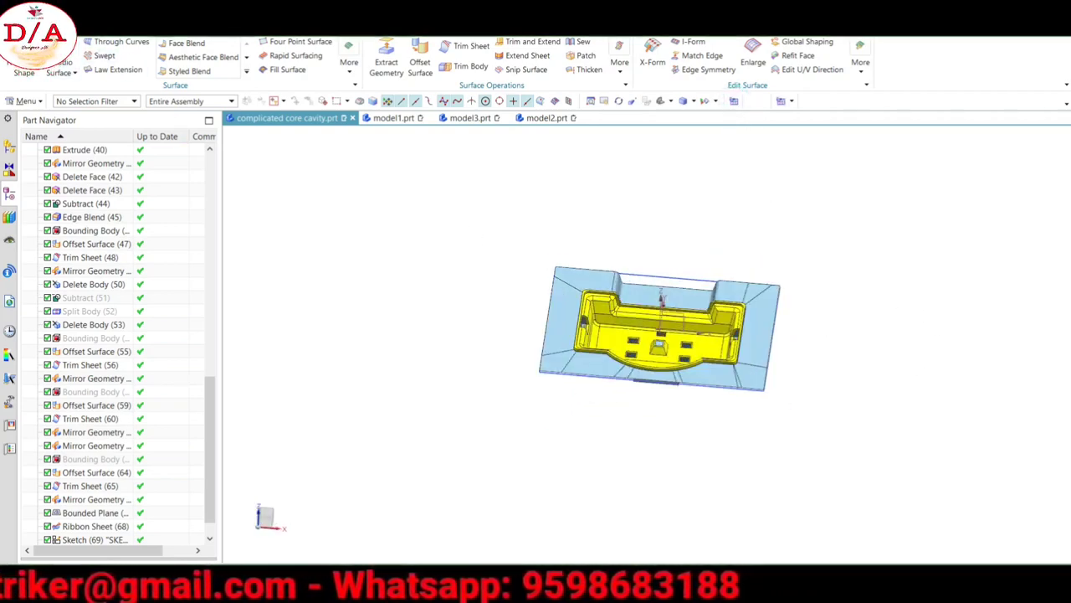
pyautogui.click(160, 57)
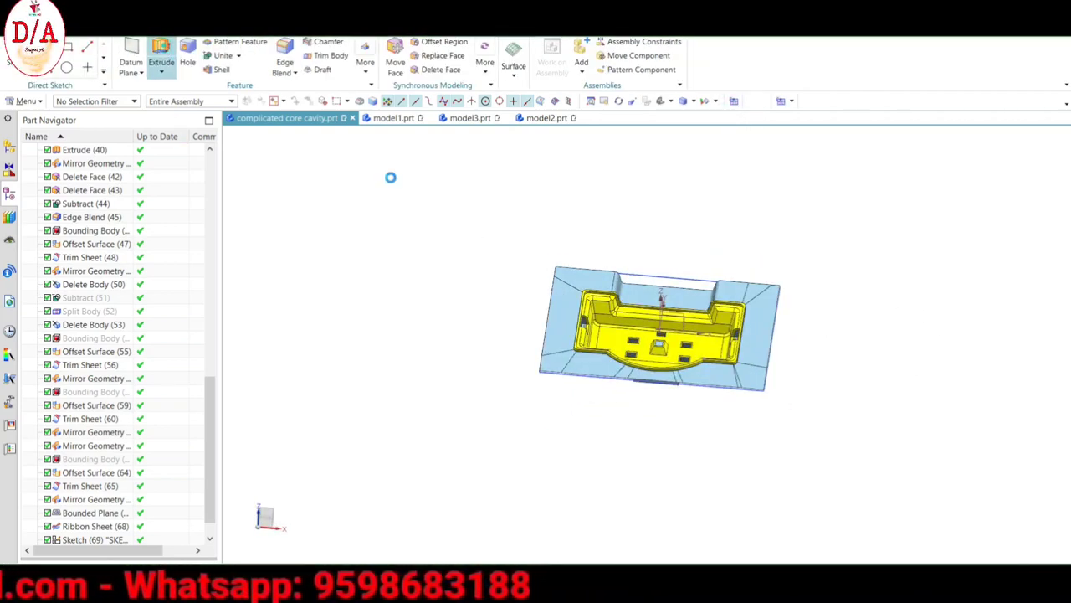
pyautogui.click(683, 277)
pyautogui.hotkey('ctrl', 'alt', 'f')
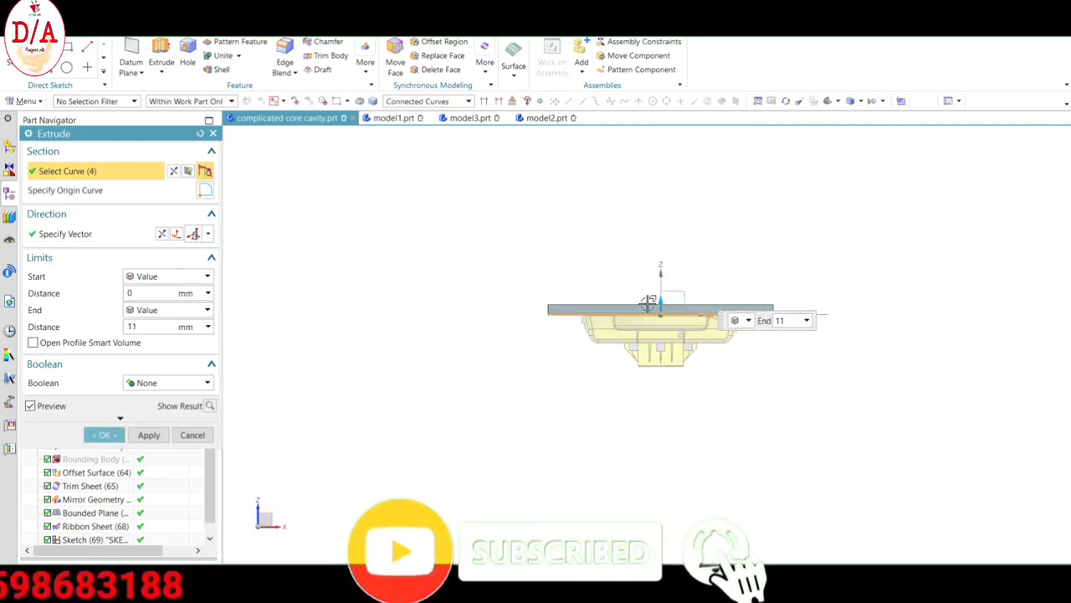
pyautogui.moveTo(667, 261)
pyautogui.mouseDown()
pyautogui.moveTo(664, 187)
pyautogui.moveTo(670, 352)
pyautogui.moveTo(675, 250)
pyautogui.mouseUp()
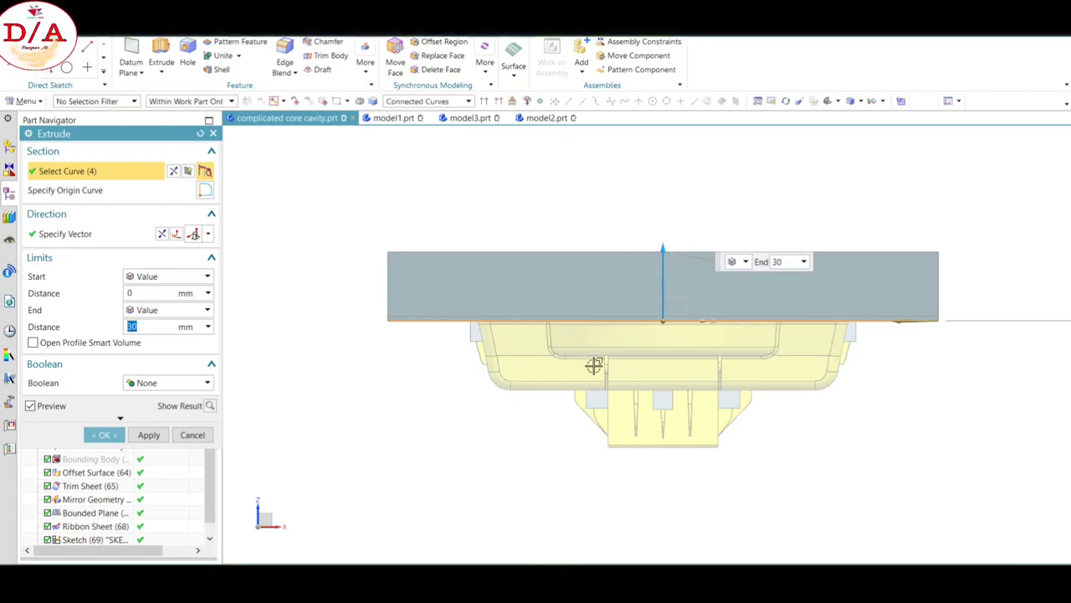
pyautogui.moveTo(662, 323); pyautogui.dragTo(662, 528)
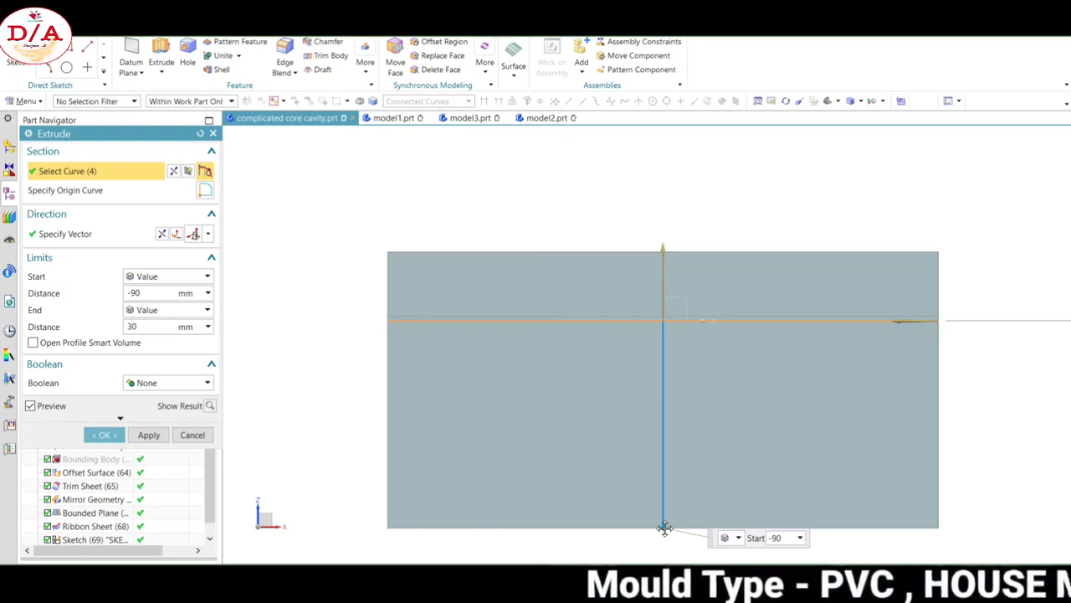
pyautogui.click(210, 236)
pyautogui.click(197, 251)
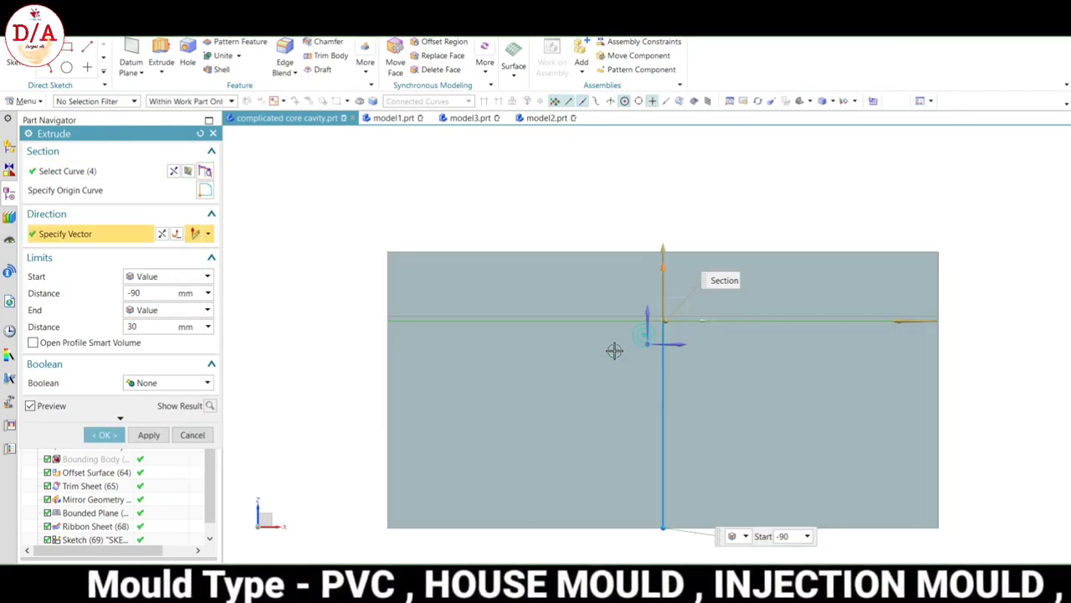
pyautogui.click(103, 434)
pyautogui.press('Home')
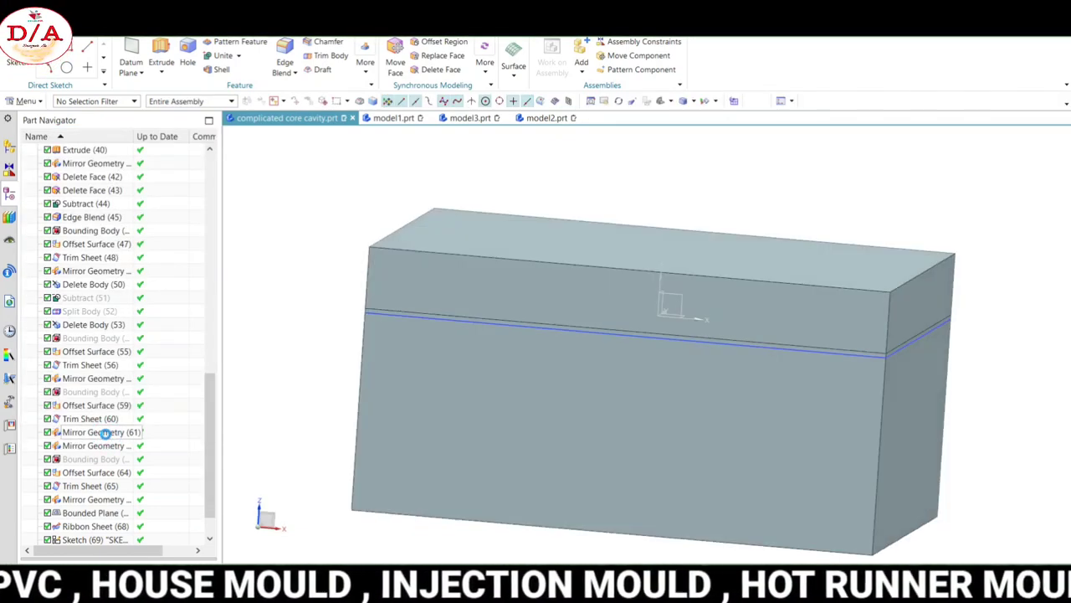
# Give the extruded block a light colour and 50 translucency so the part shows through.
pyautogui.hotkey('ctrl', 'b')
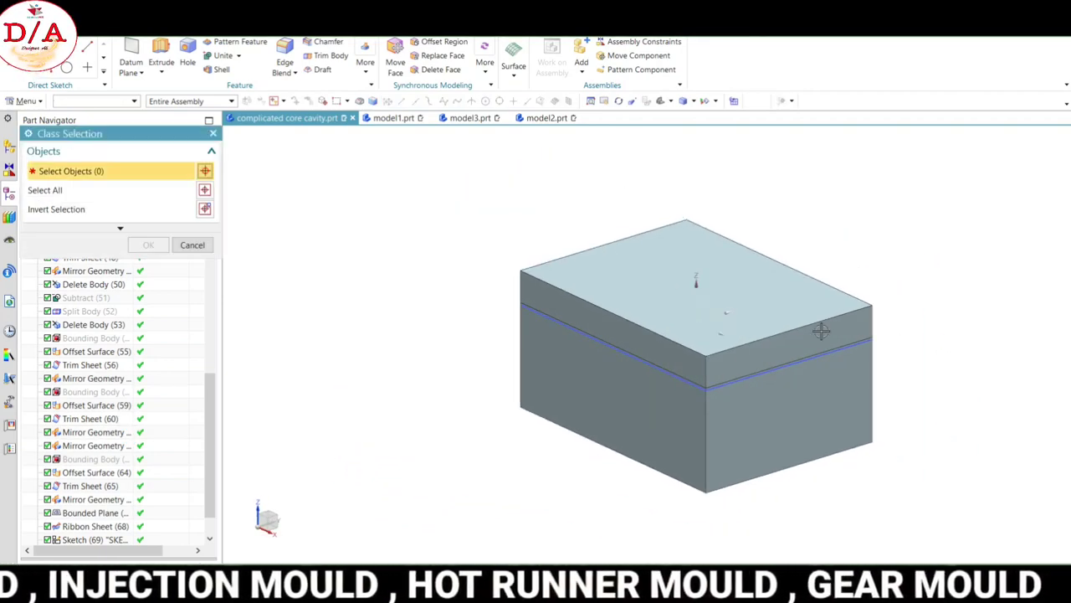
pyautogui.click(821, 332)
pyautogui.click(148, 244)
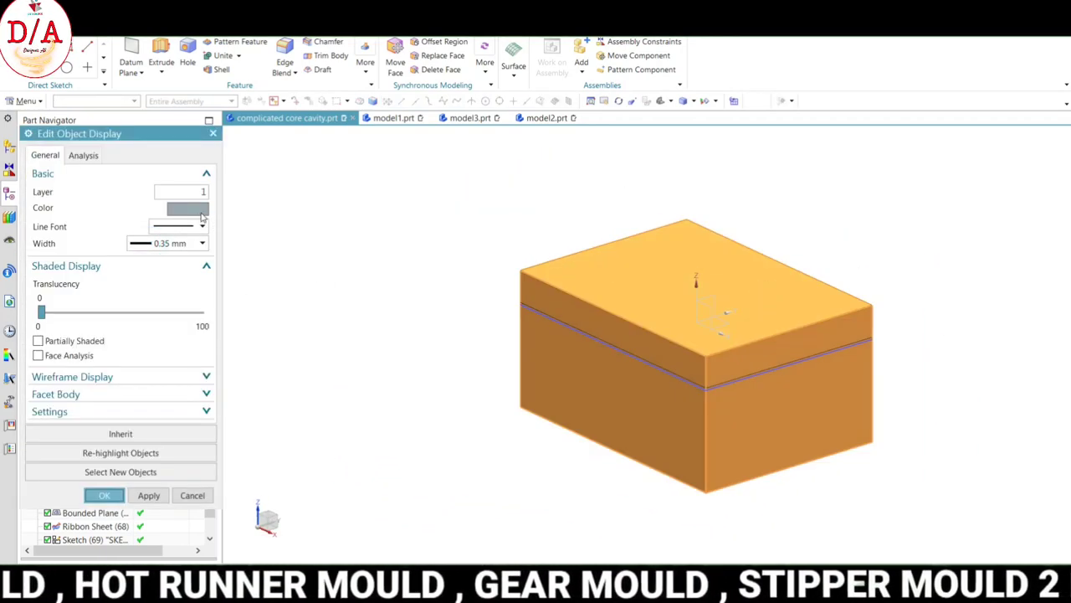
pyautogui.click(199, 211)
pyautogui.click(159, 553)
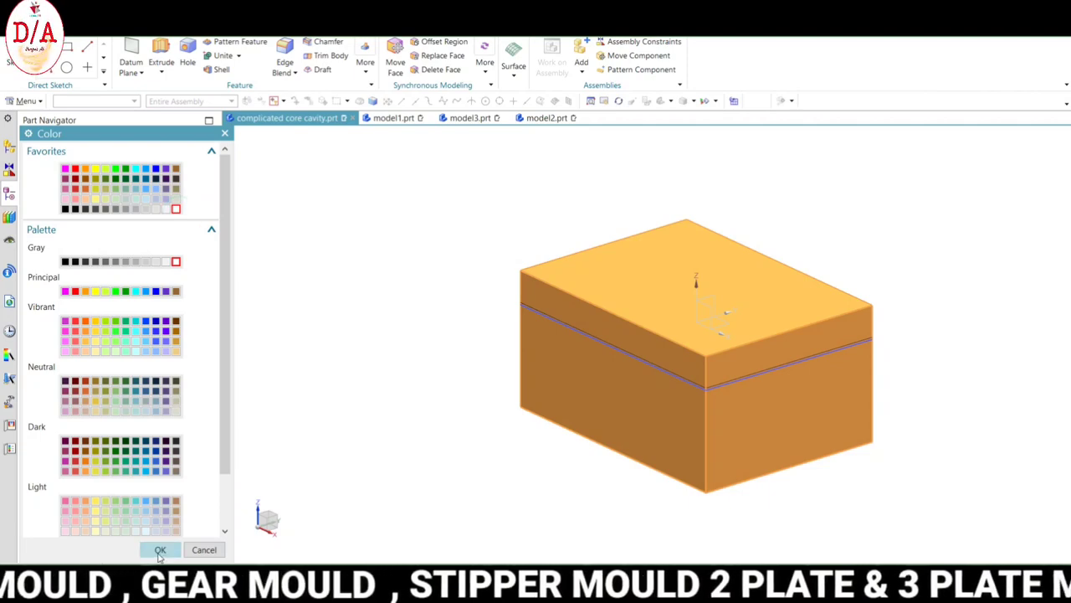
pyautogui.click(173, 312)
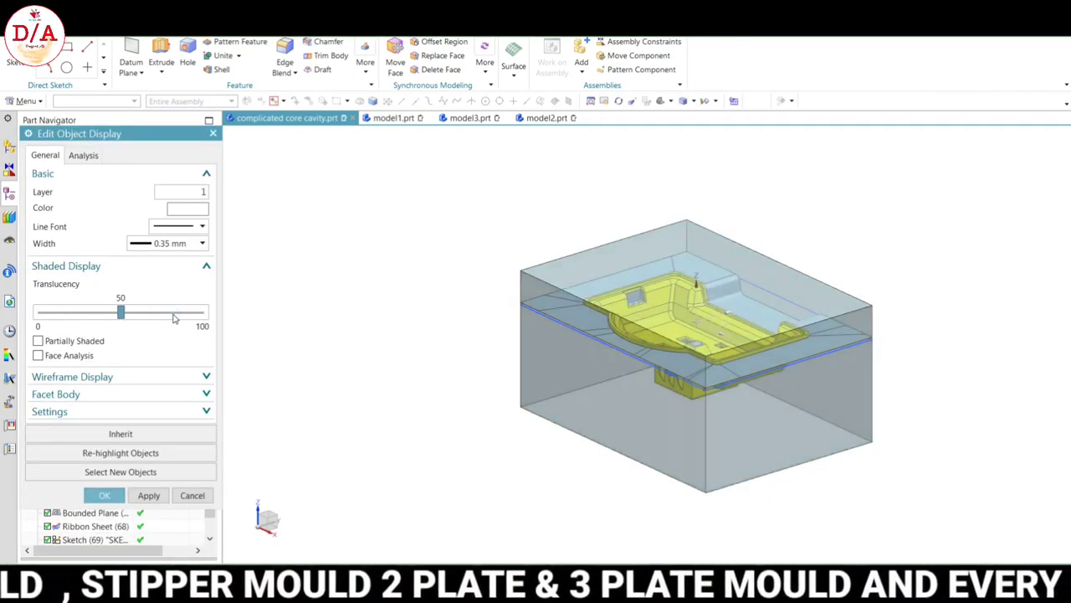
pyautogui.click(103, 495)
pyautogui.moveTo(794, 357)
pyautogui.mouseDown(button='middle')
pyautogui.moveTo(826, 316)
pyautogui.moveTo(842, 332)
pyautogui.mouseUp(button='middle')
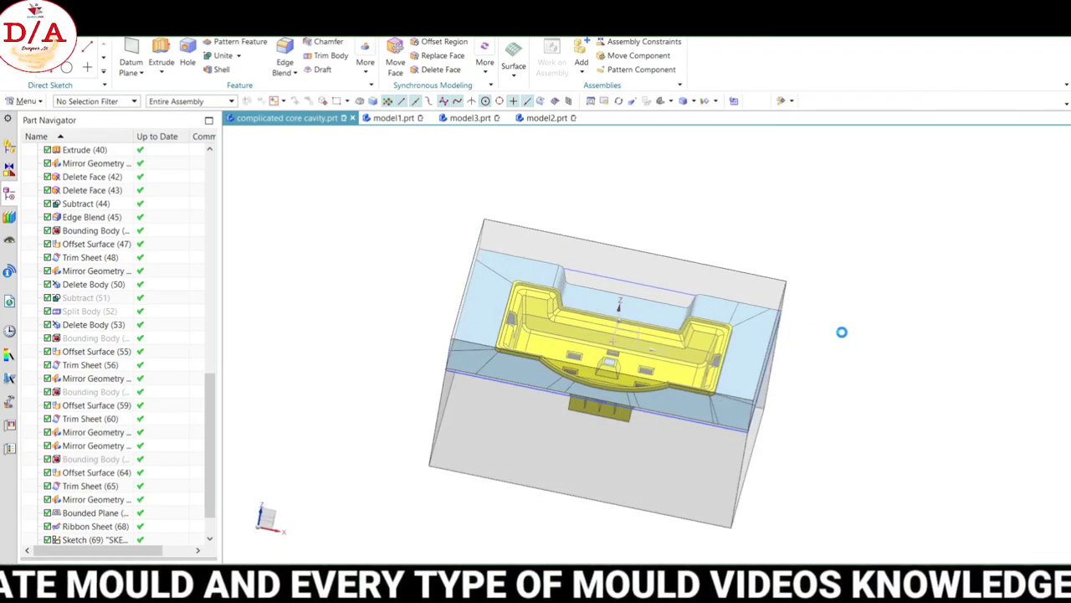
pyautogui.press('Home')
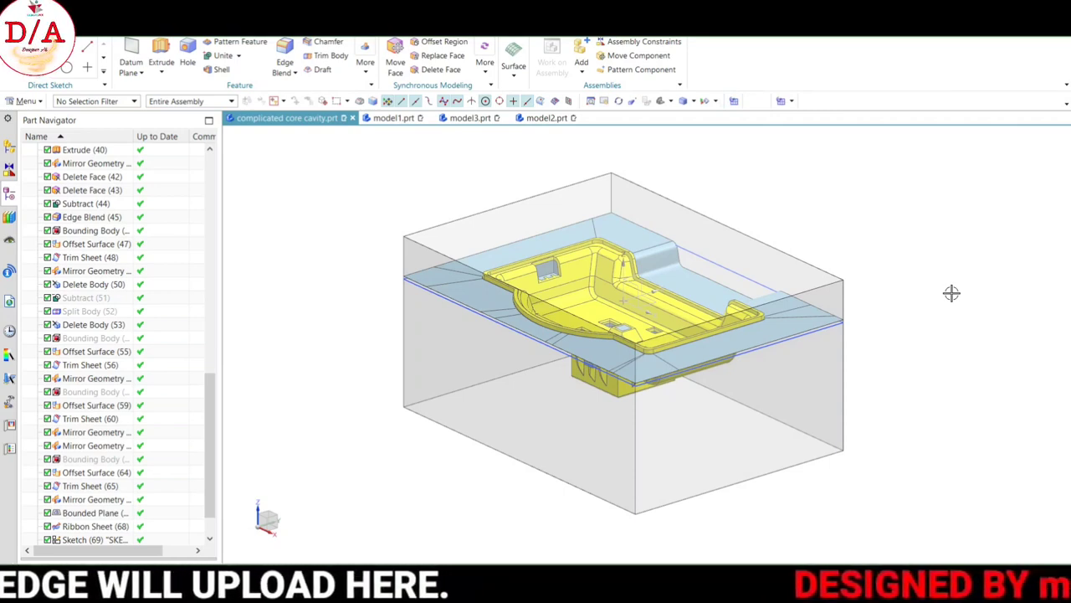
pyautogui.scroll(-2, 353, 130)
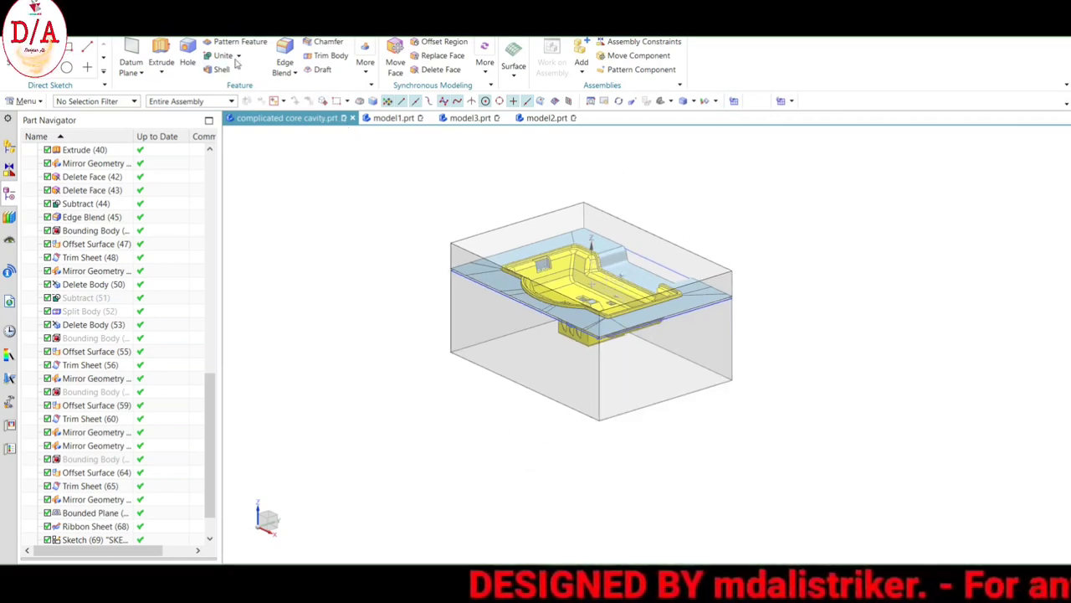
pyautogui.click(705, 344)
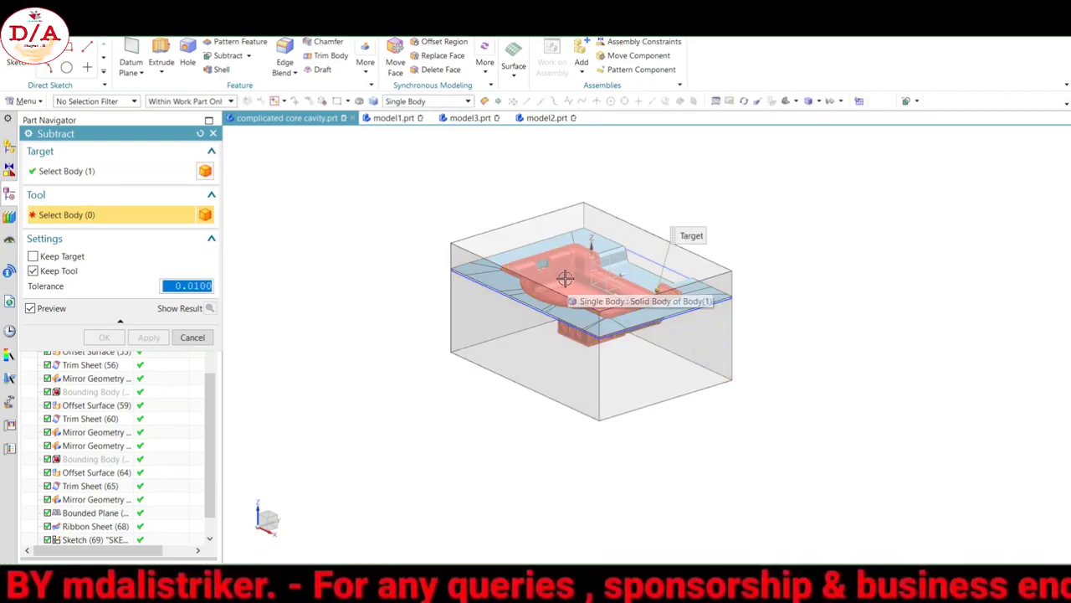
pyautogui.click(192, 337)
pyautogui.scroll(1, 593, 266)
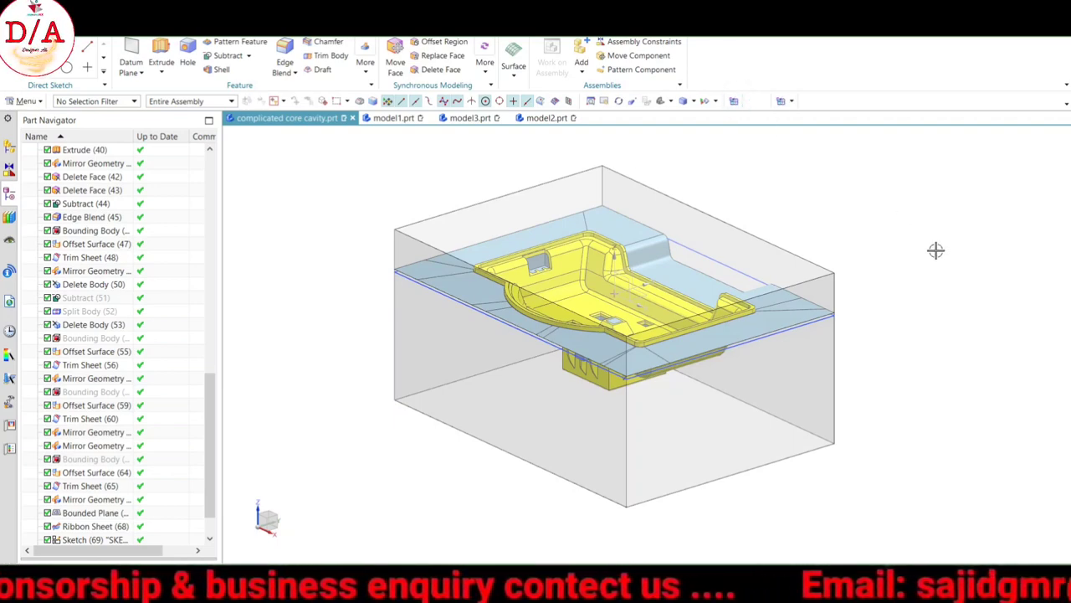
pyautogui.moveTo(847, 270)
pyautogui.mouseDown(button='middle')
pyautogui.moveTo(882, 271)
pyautogui.moveTo(882, 280)
pyautogui.moveTo(745, 146)
pyautogui.mouseUp(button='middle')
pyautogui.moveTo(893, 226)
pyautogui.mouseDown(button='middle')
pyautogui.moveTo(902, 251)
pyautogui.moveTo(875, 366)
pyautogui.moveTo(877, 288)
pyautogui.mouseUp(button='middle')
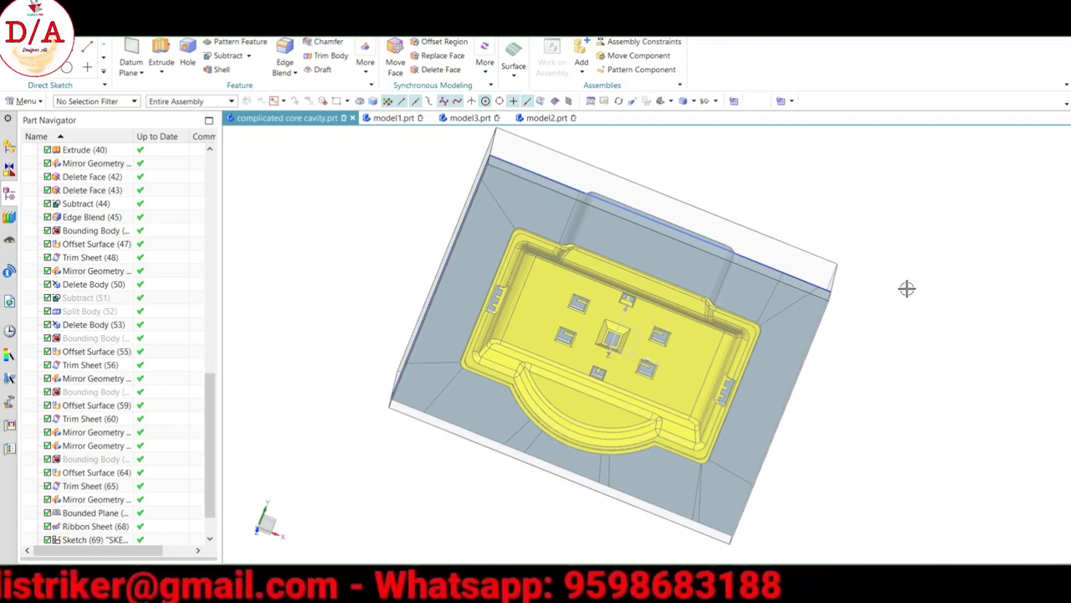
pyautogui.moveTo(901, 292)
pyautogui.mouseDown(button='middle')
pyautogui.moveTo(896, 277)
pyautogui.moveTo(827, 259)
pyautogui.mouseUp(button='middle')
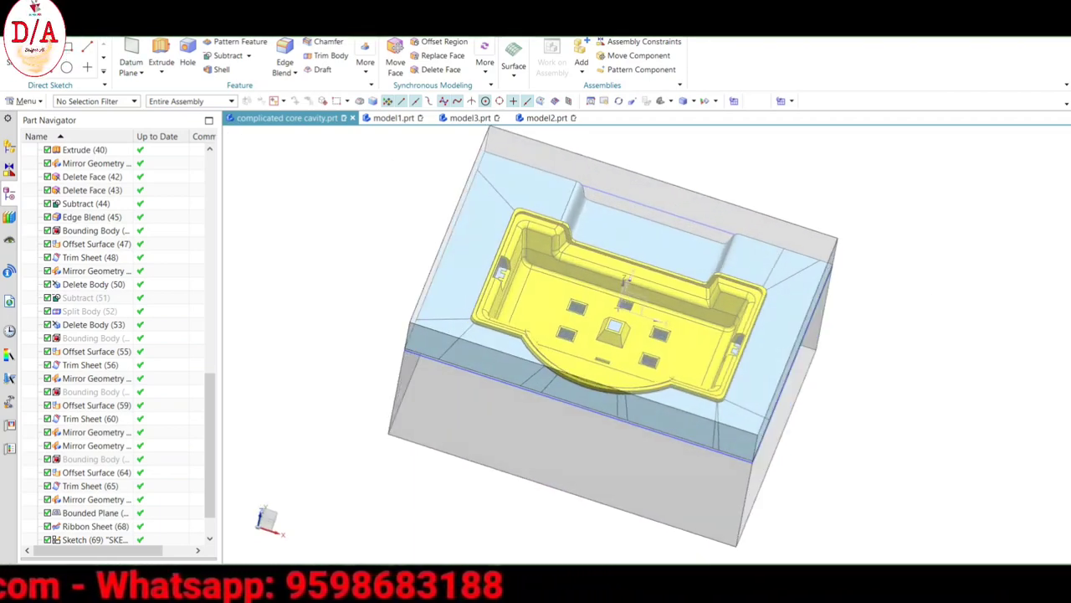
# Set Modeling Preferences so Boolean faces take the Tool Body display, then view the block.
pyautogui.click(19, 25)
pyautogui.click(148, 56)
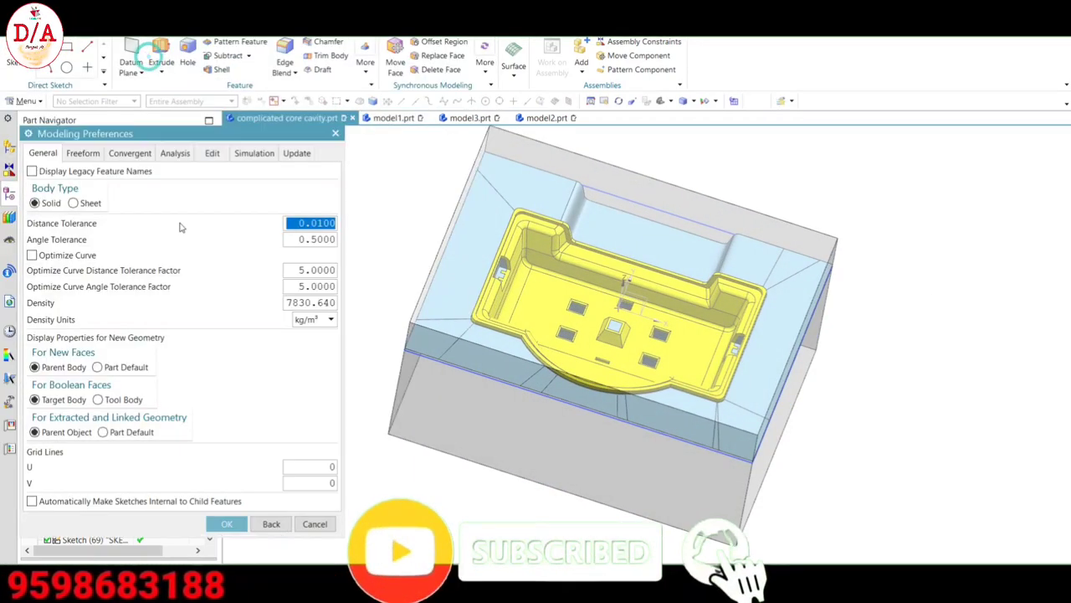
pyautogui.click(112, 401)
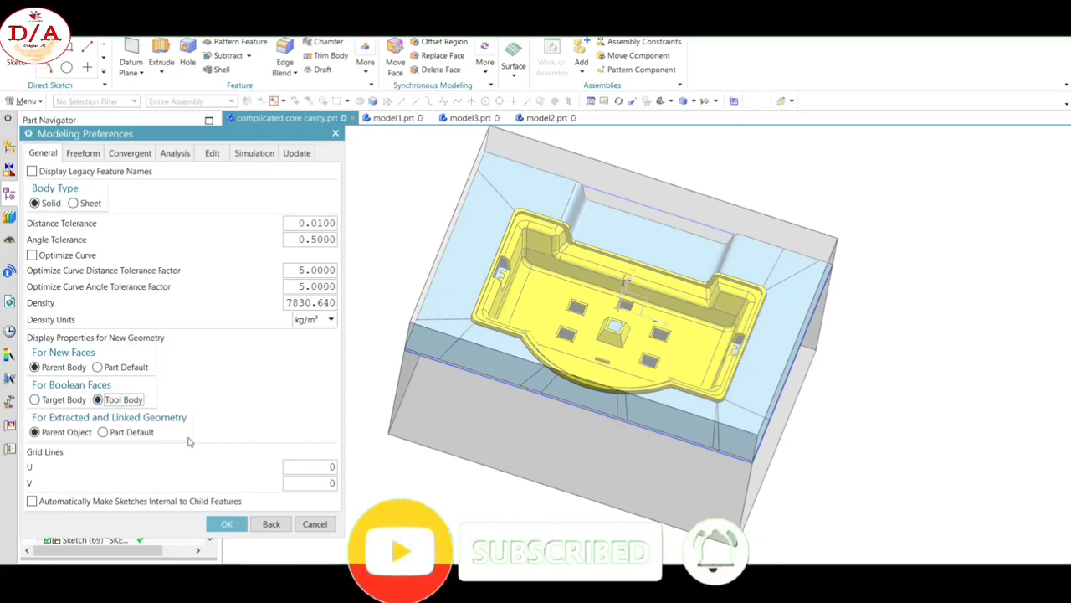
pyautogui.click(227, 523)
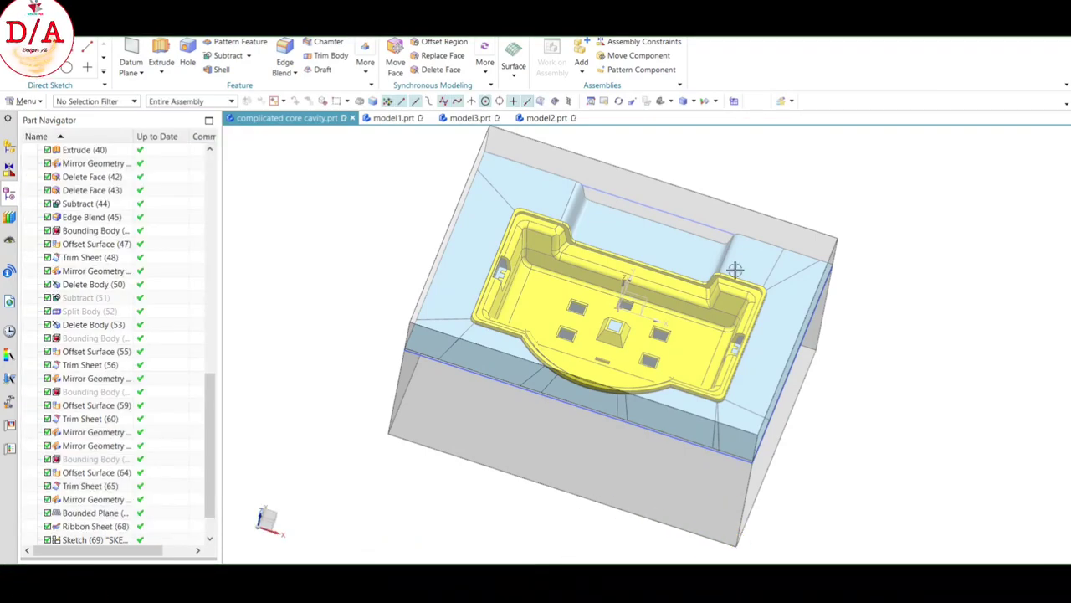
pyautogui.click(732, 103)
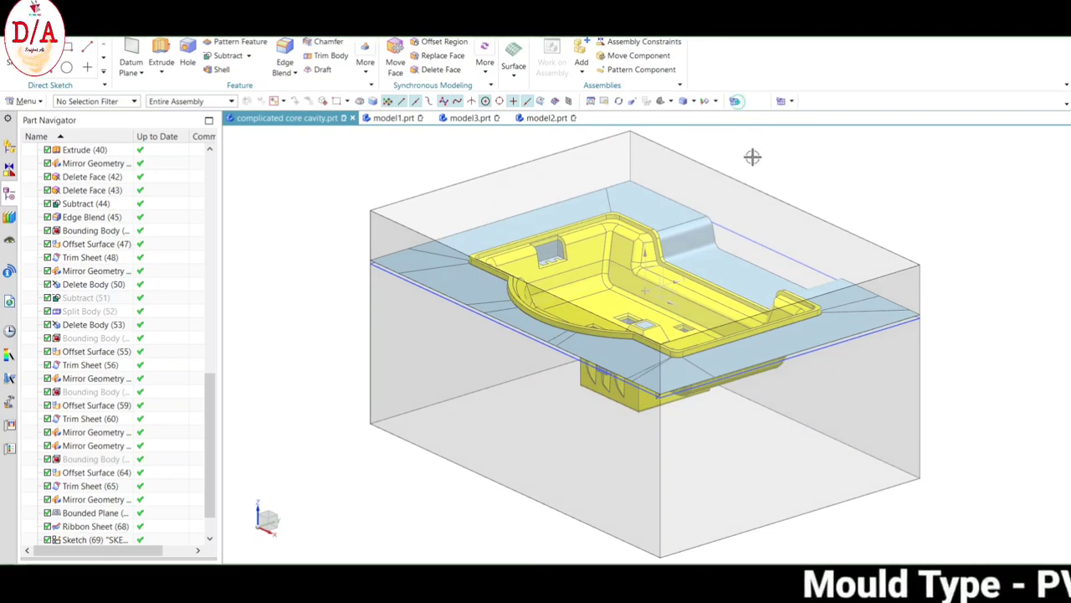
pyautogui.moveTo(753, 157)
pyautogui.mouseDown(button='middle')
pyautogui.moveTo(718, 254)
pyautogui.moveTo(604, 313)
pyautogui.mouseUp(button='middle')
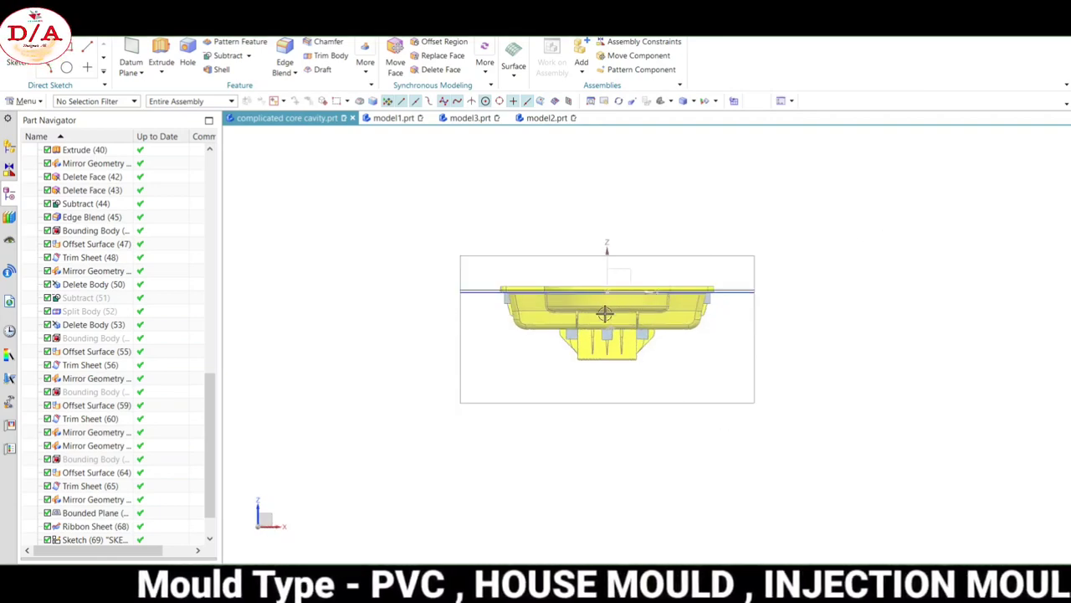
pyautogui.scroll(2, 604, 314)
# Subtract the plastic part from the mould block, keeping the part as tool body.
pyautogui.click(238, 57)
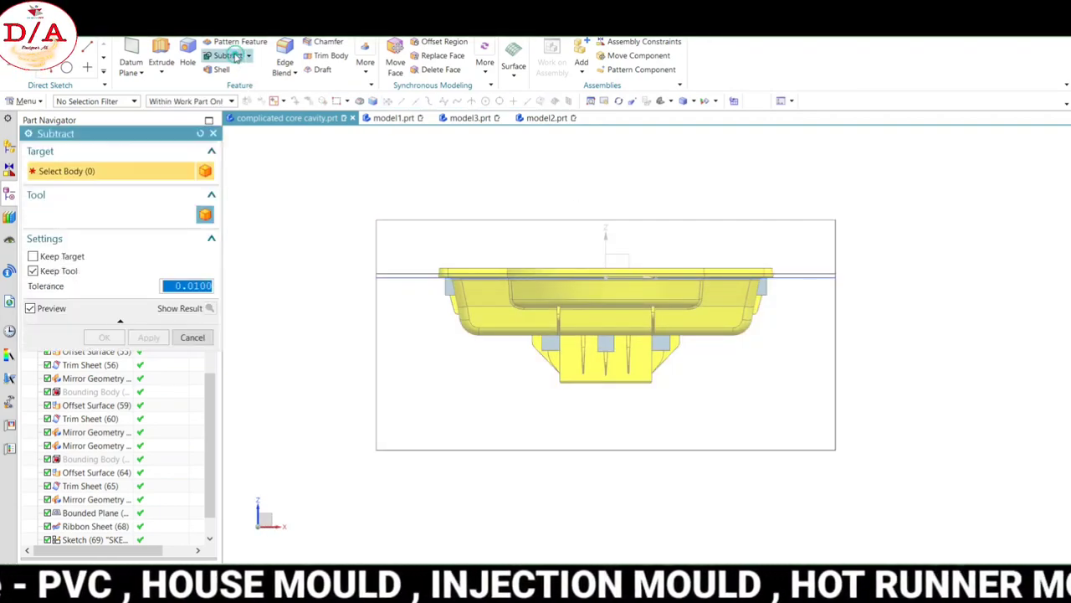
pyautogui.moveTo(761, 309)
pyautogui.mouseDown(button='middle')
pyautogui.moveTo(789, 209)
pyautogui.moveTo(736, 166)
pyautogui.moveTo(748, 237)
pyautogui.mouseUp(button='middle')
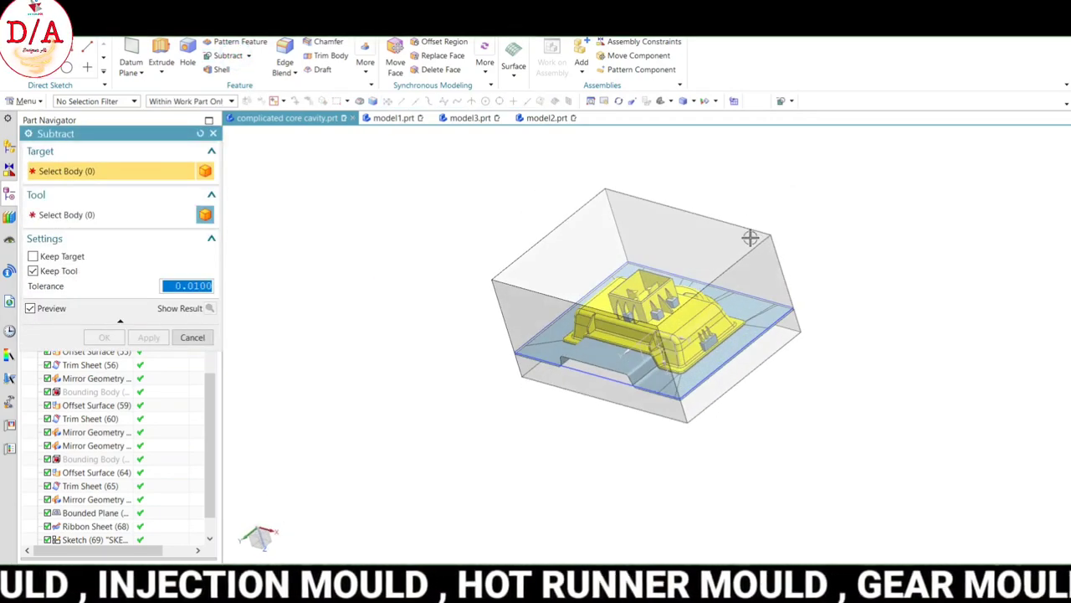
pyautogui.click(749, 237)
pyautogui.scroll(2, 697, 358)
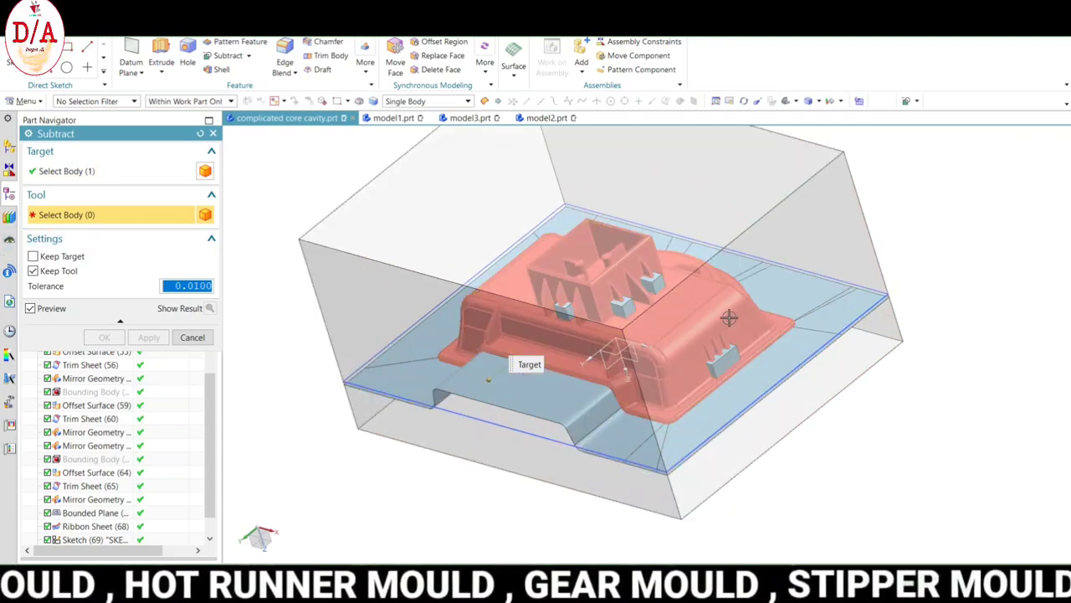
pyautogui.click(720, 309)
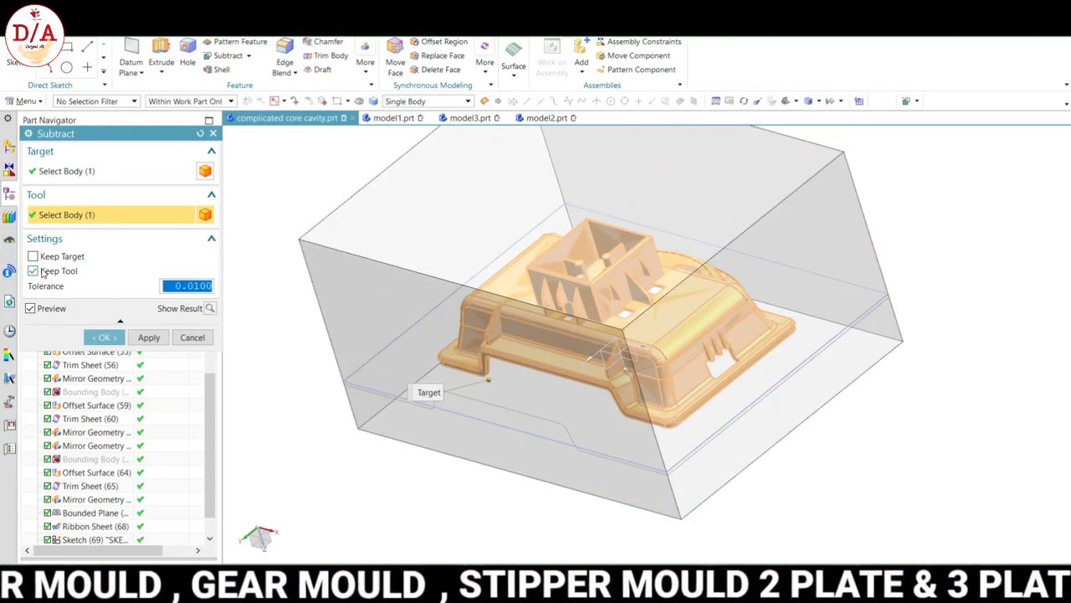
pyautogui.click(111, 339)
pyautogui.scroll(-3, 755, 351)
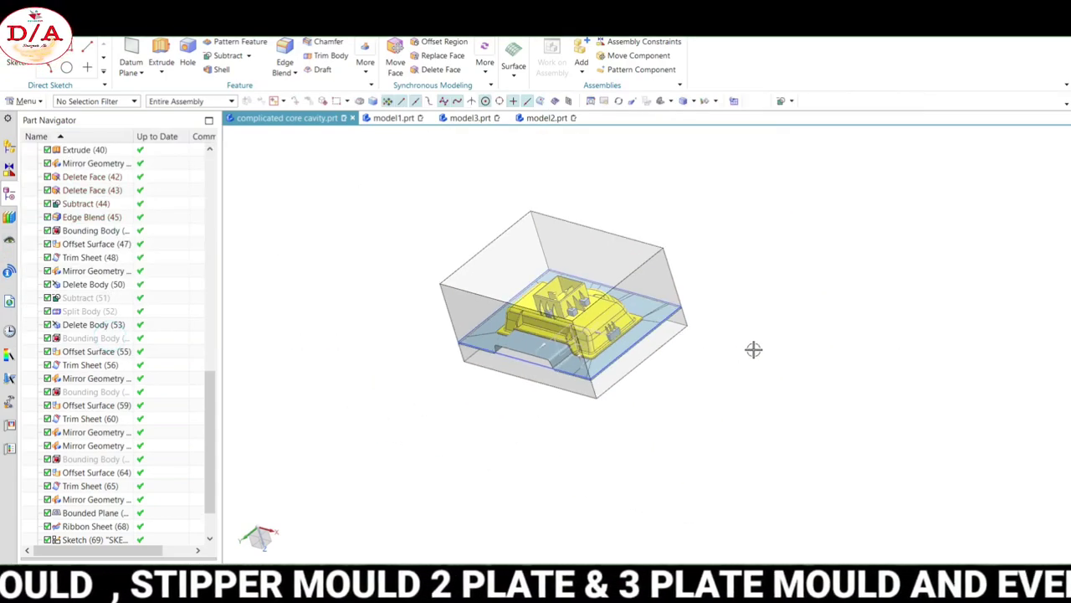
pyautogui.hotkey('ctrl', 'shift', 'i')
pyautogui.scroll(3, 697, 357)
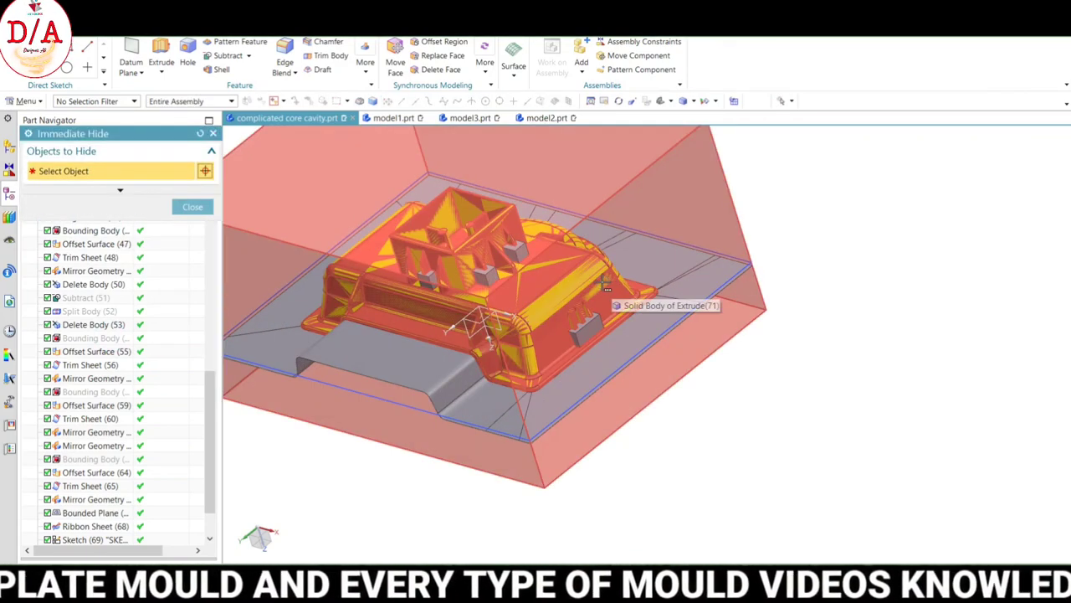
# Hide the Extrude(71) solid body via QuickPick and toggle between shown and hidden bodies.
pyautogui.click(607, 286)
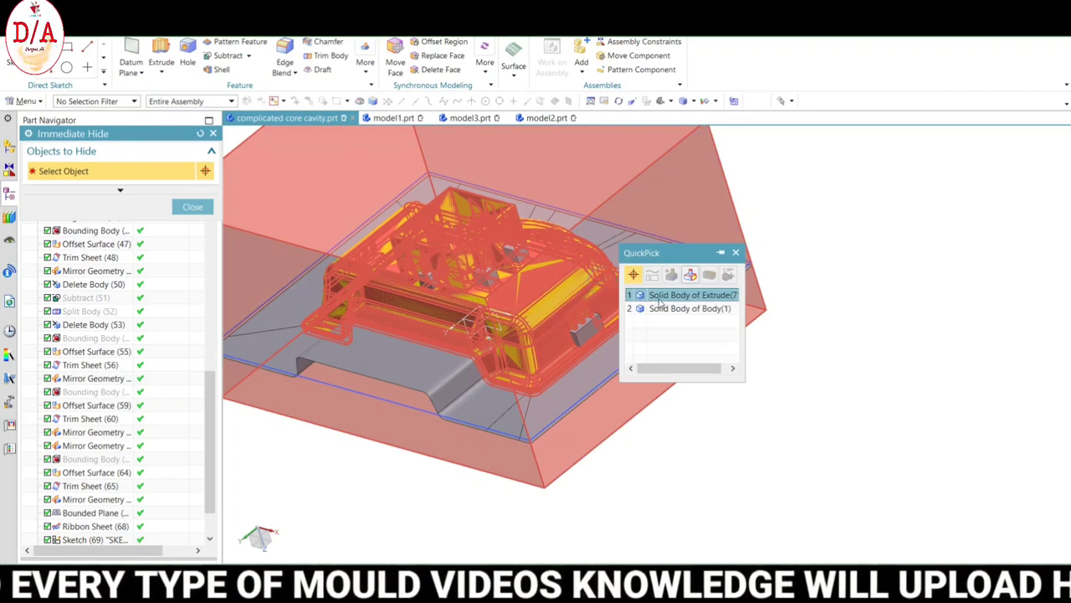
pyautogui.click(663, 307)
pyautogui.click(192, 207)
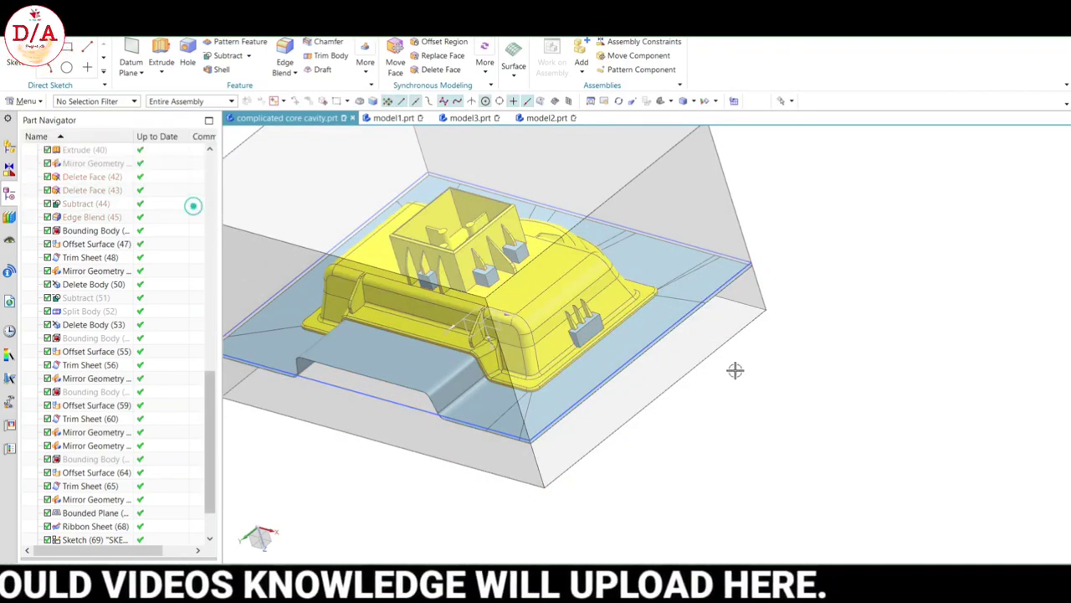
pyautogui.scroll(-3, 737, 369)
pyautogui.hotkey('ctrl', 'shift', 'b')
pyautogui.scroll(2, 772, 364)
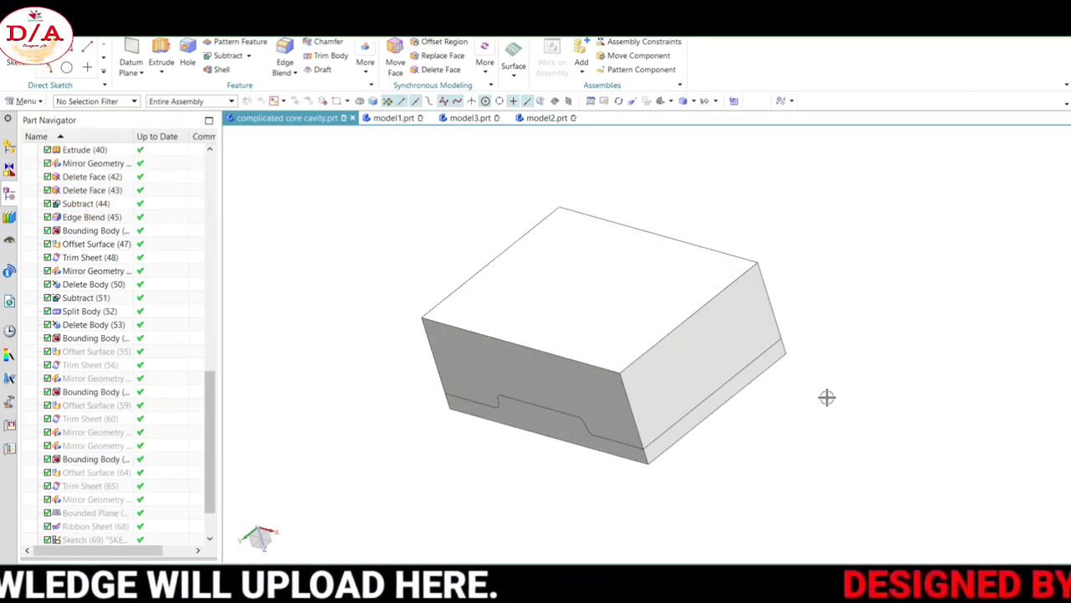
pyautogui.hotkey('ctrl', 'shift', 'b')
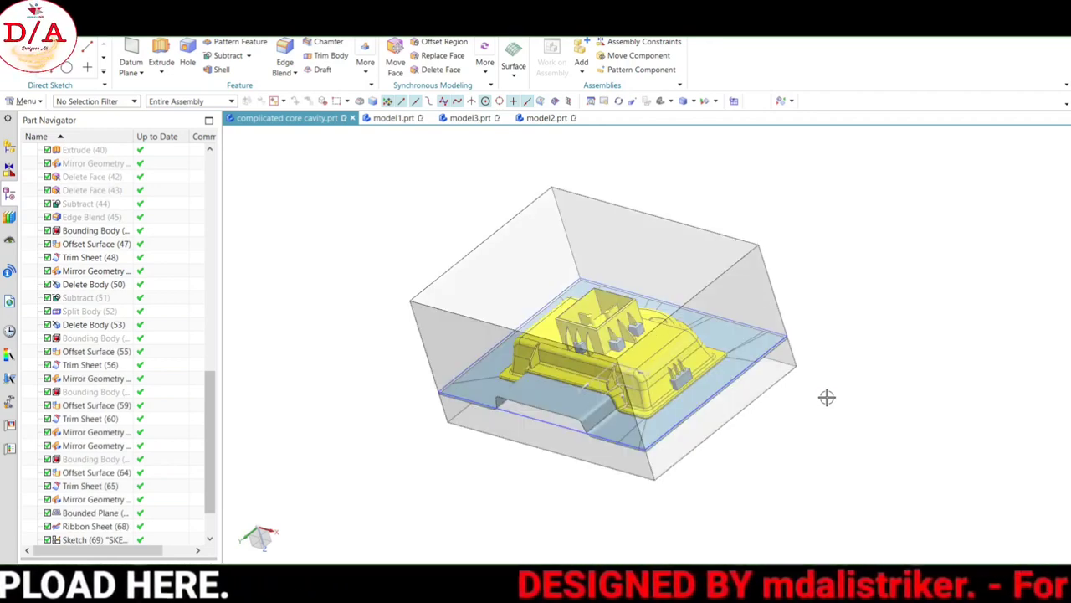
pyautogui.hotkey('ctrl', 'shift', 'b')
# Start a Delete Body with the block and inner part selected.
pyautogui.click(366, 62)
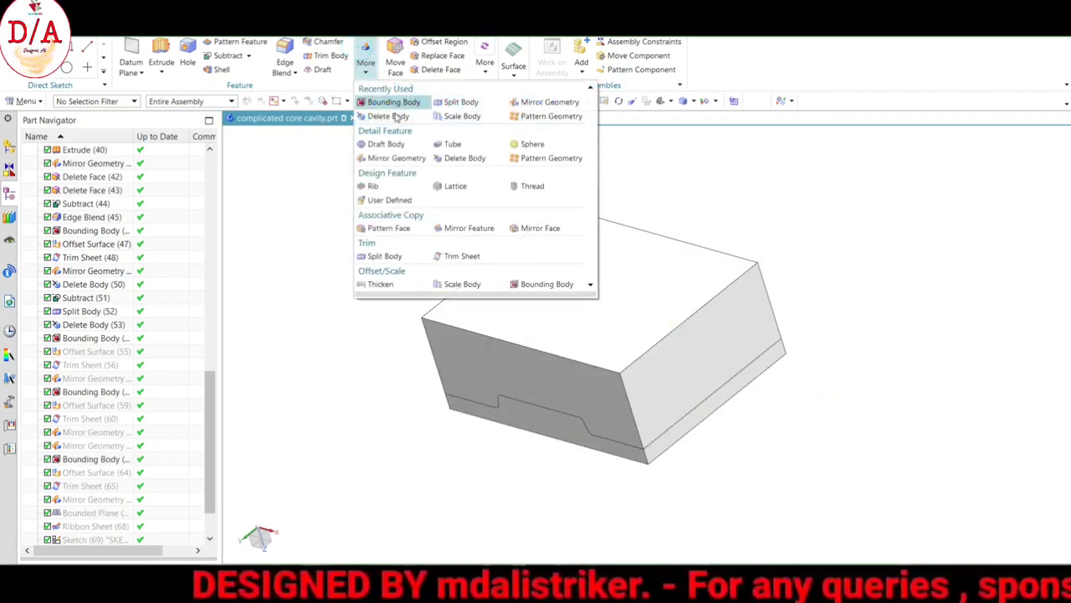
pyautogui.click(389, 115)
pyautogui.click(620, 282)
pyautogui.click(717, 381)
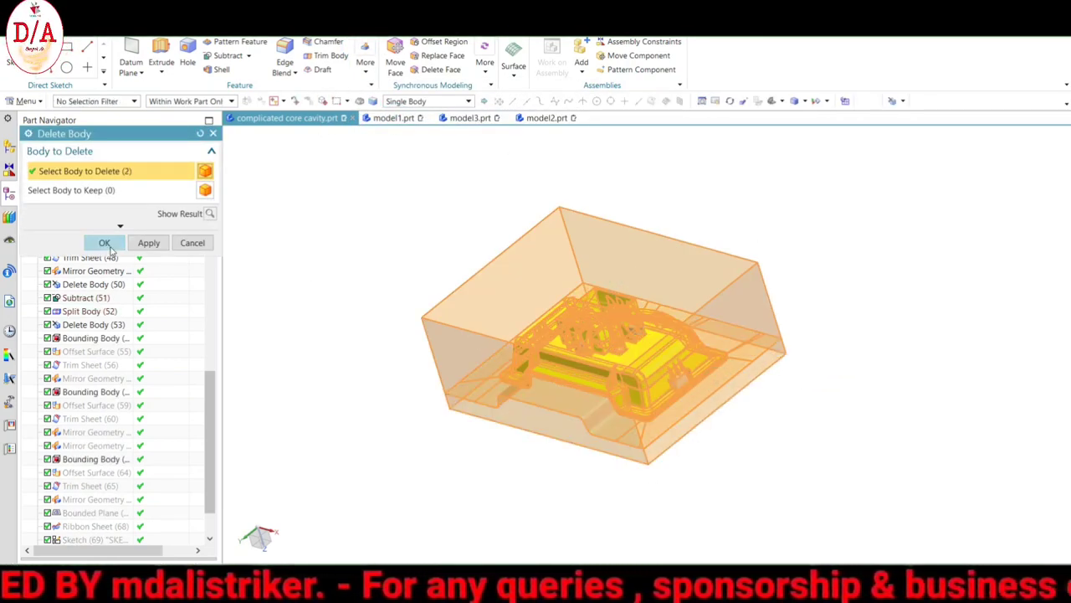
# Delete the two selected bodies, inspect the remaining part, then bring the mould block back.
pyautogui.click(109, 249)
pyautogui.moveTo(762, 344)
pyautogui.mouseDown(button='middle')
pyautogui.moveTo(774, 377)
pyautogui.moveTo(735, 253)
pyautogui.mouseUp(button='middle')
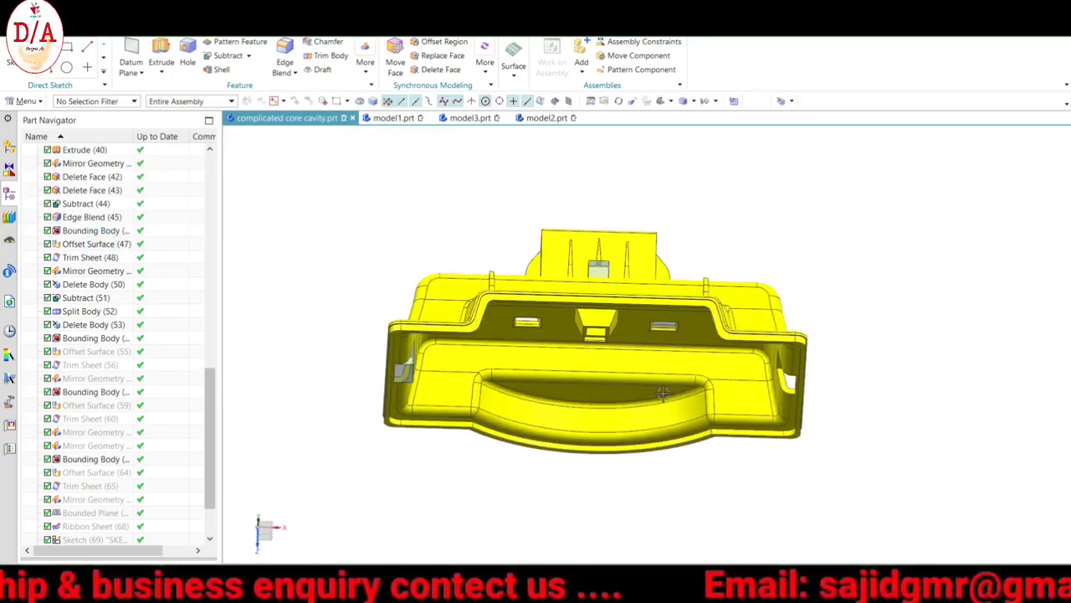
pyautogui.moveTo(735, 253)
pyautogui.mouseDown(button='middle')
pyautogui.moveTo(813, 399)
pyautogui.moveTo(803, 342)
pyautogui.moveTo(748, 296)
pyautogui.moveTo(876, 278)
pyautogui.mouseUp(button='middle')
pyautogui.hotkey('ctrl', 'z')
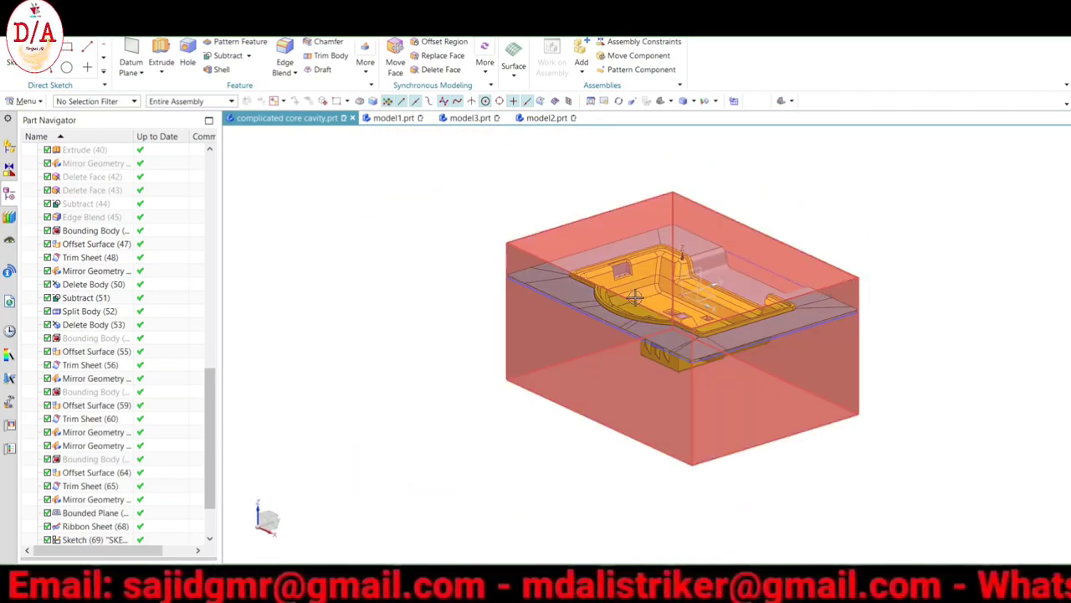
# Inspect a section cut through the mould from below and above, then remove it.
pyautogui.moveTo(821, 317)
pyautogui.mouseDown(button='middle')
pyautogui.moveTo(857, 339)
pyautogui.moveTo(825, 467)
pyautogui.moveTo(841, 473)
pyautogui.mouseUp(button='middle')
pyautogui.hotkey('ctrl', 'h')
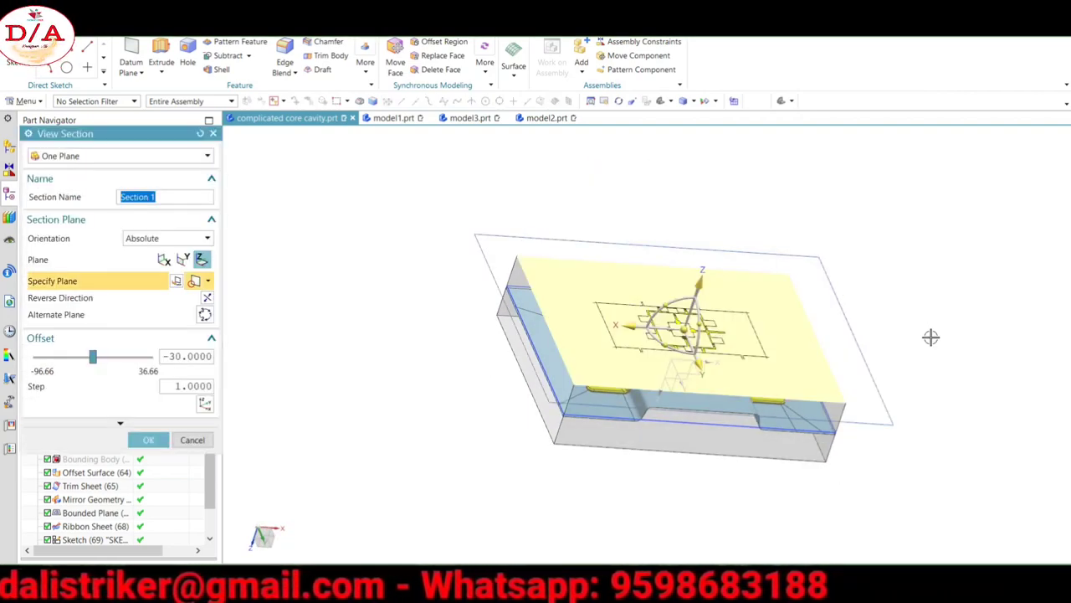
pyautogui.moveTo(930, 335)
pyautogui.mouseDown(button='middle')
pyautogui.moveTo(409, 332)
pyautogui.moveTo(652, 307)
pyautogui.mouseUp(button='middle')
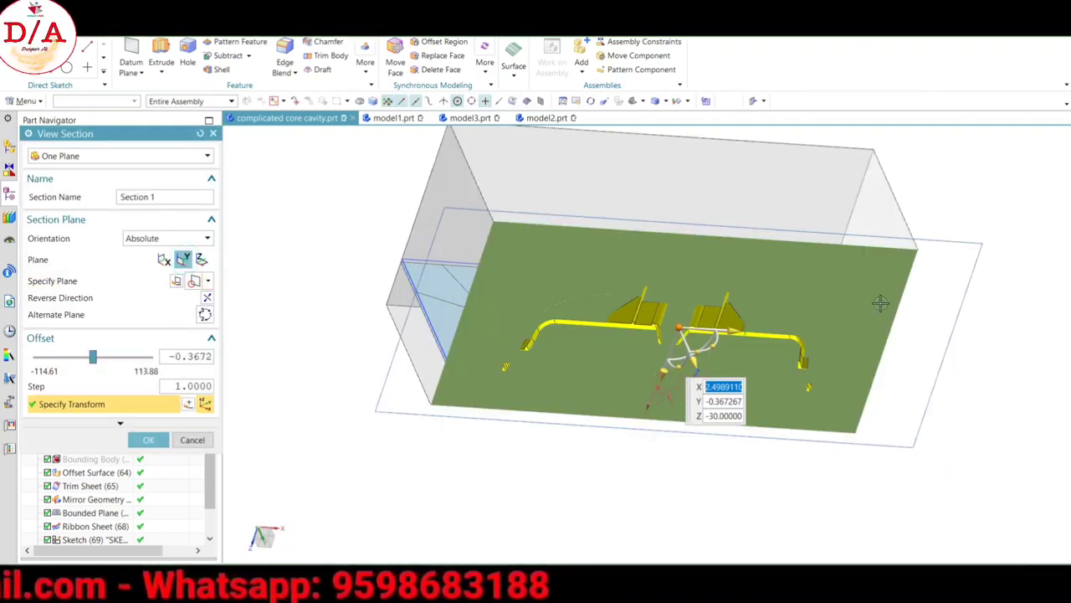
pyautogui.moveTo(880, 301)
pyautogui.mouseDown(button='middle')
pyautogui.moveTo(878, 271)
pyautogui.moveTo(539, 334)
pyautogui.moveTo(752, 358)
pyautogui.mouseUp(button='middle')
pyautogui.press('Escape')
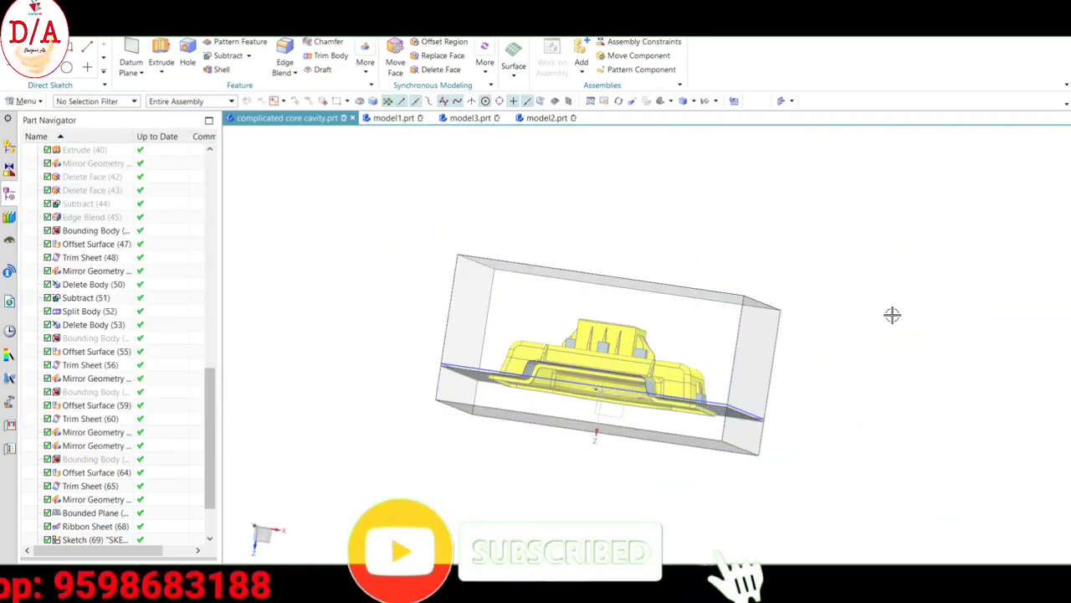
# Reorient the mould to the front view and swap shown and hidden bodies.
pyautogui.press('Home')
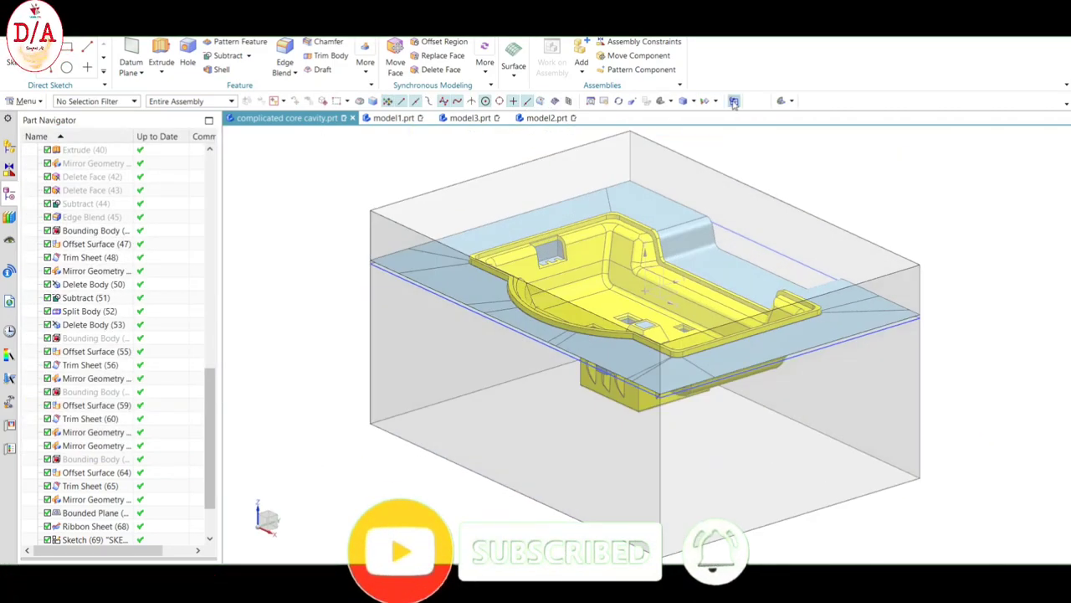
pyautogui.moveTo(857, 229)
pyautogui.mouseDown(button='middle')
pyautogui.moveTo(806, 273)
pyautogui.moveTo(864, 271)
pyautogui.mouseUp(button='middle')
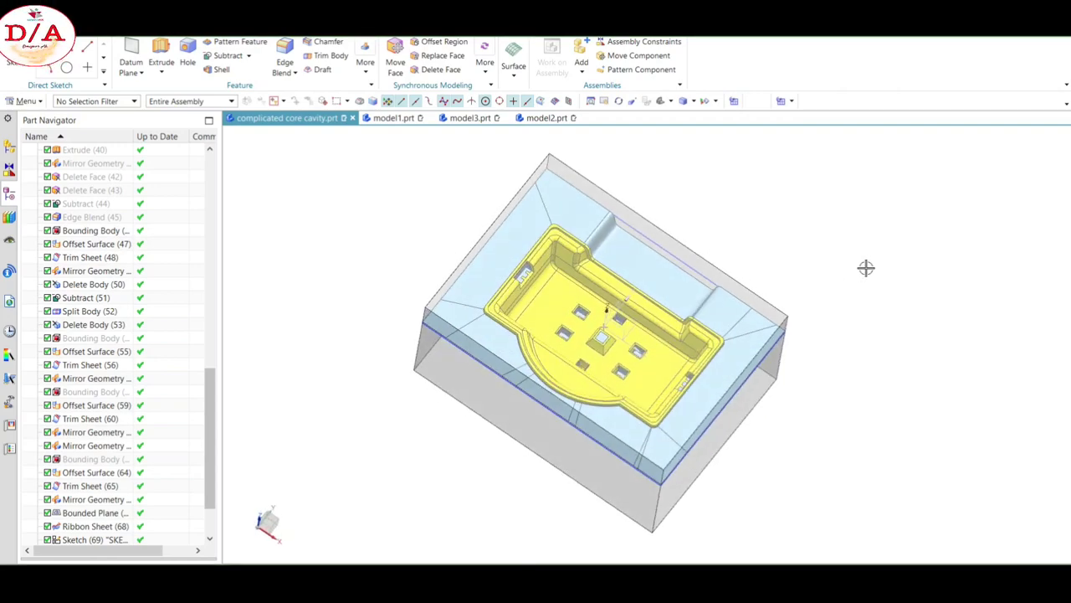
pyautogui.hotkey('ctrl', 'alt', 'f')
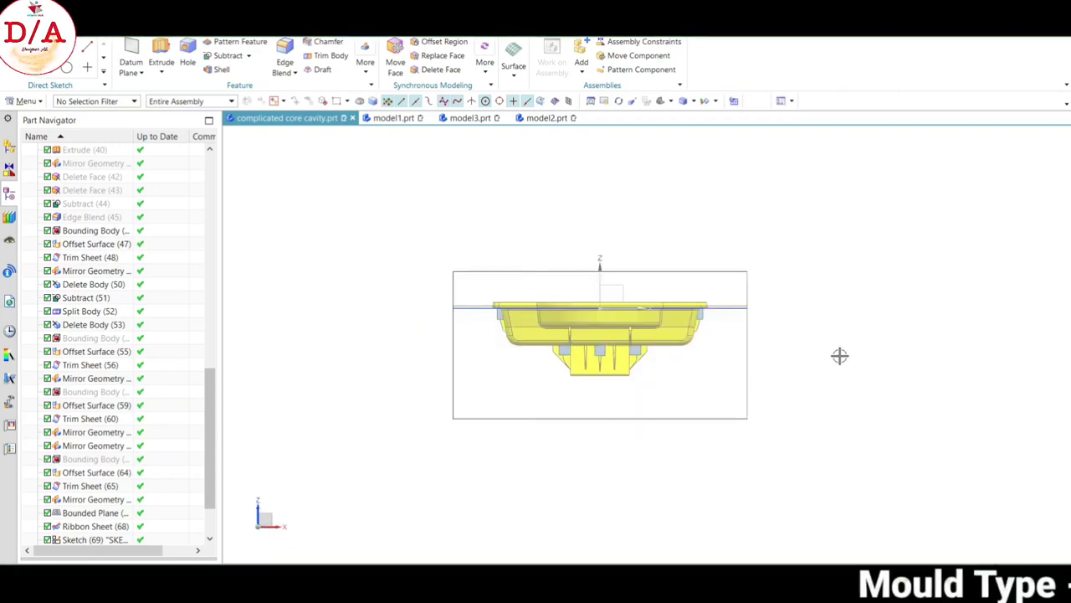
pyautogui.hotkey('ctrl', 'shift', 'b')
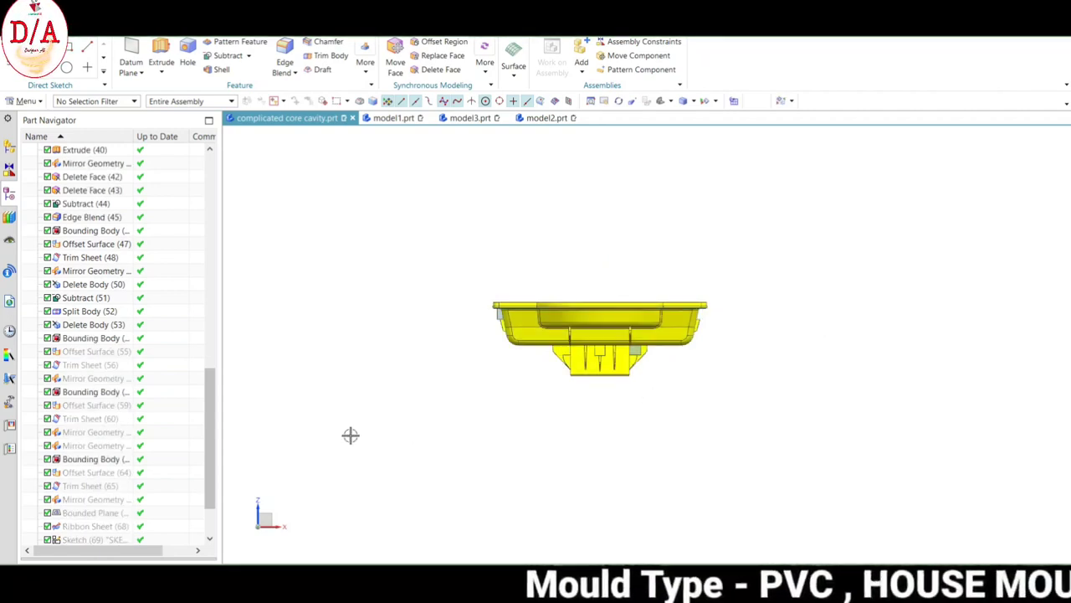
pyautogui.scroll(-2, 111, 516)
# Suppress Delete Body (73) and return to an angled overall view of the block.
pyautogui.click(48, 525)
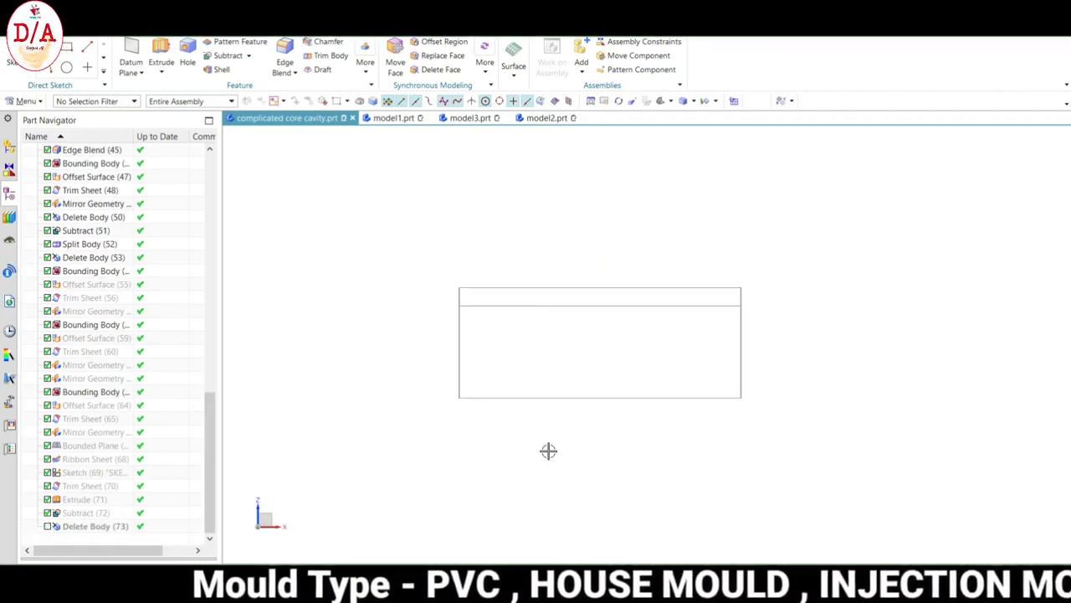
pyautogui.press('Home')
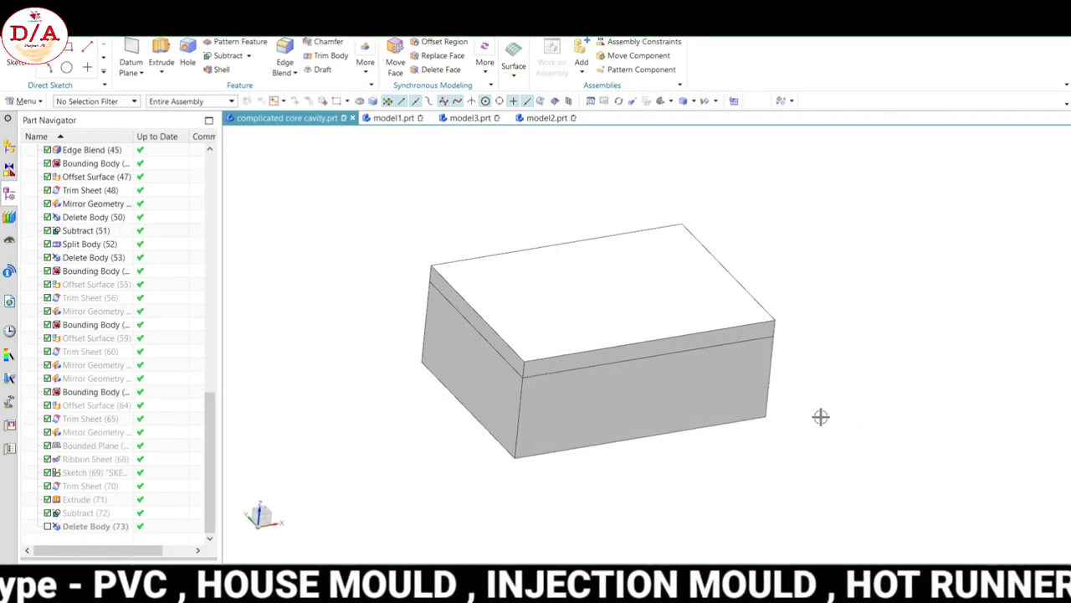
pyautogui.hotkey('ctrl', 'b')
pyautogui.click(734, 393)
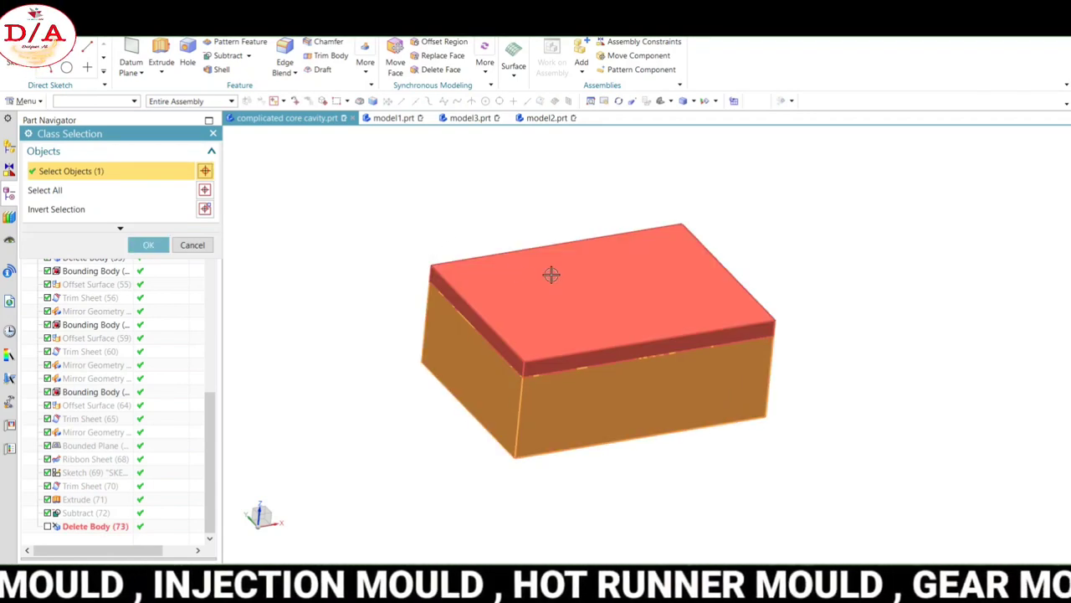
pyautogui.press('Escape')
pyautogui.hotkey('ctrl', 'b')
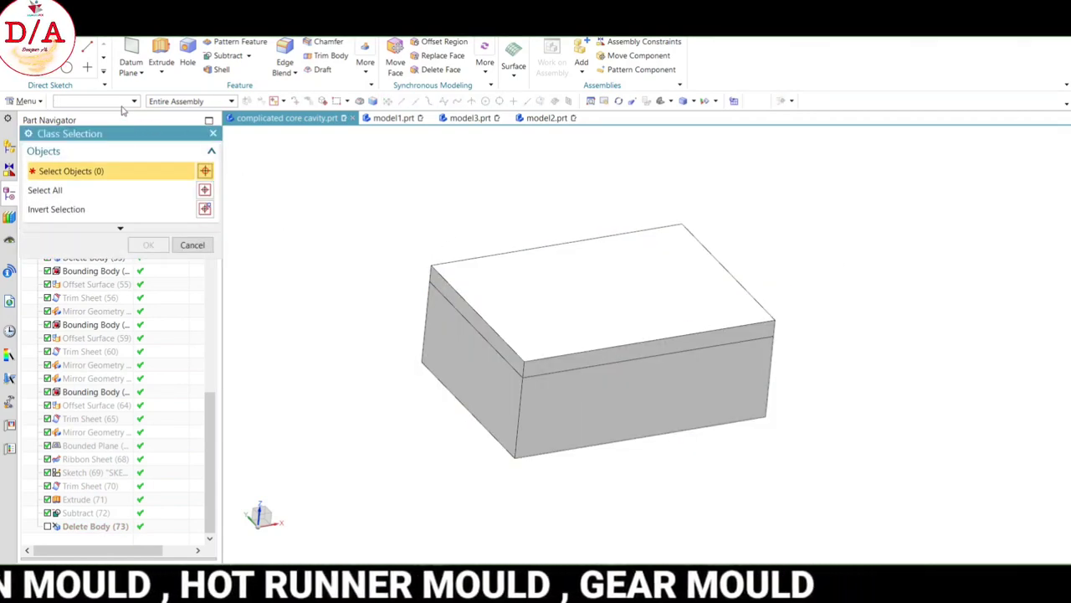
# Colour the block's top face, front face and thin band face green.
pyautogui.click(123, 100)
pyautogui.click(76, 149)
pyautogui.click(539, 295)
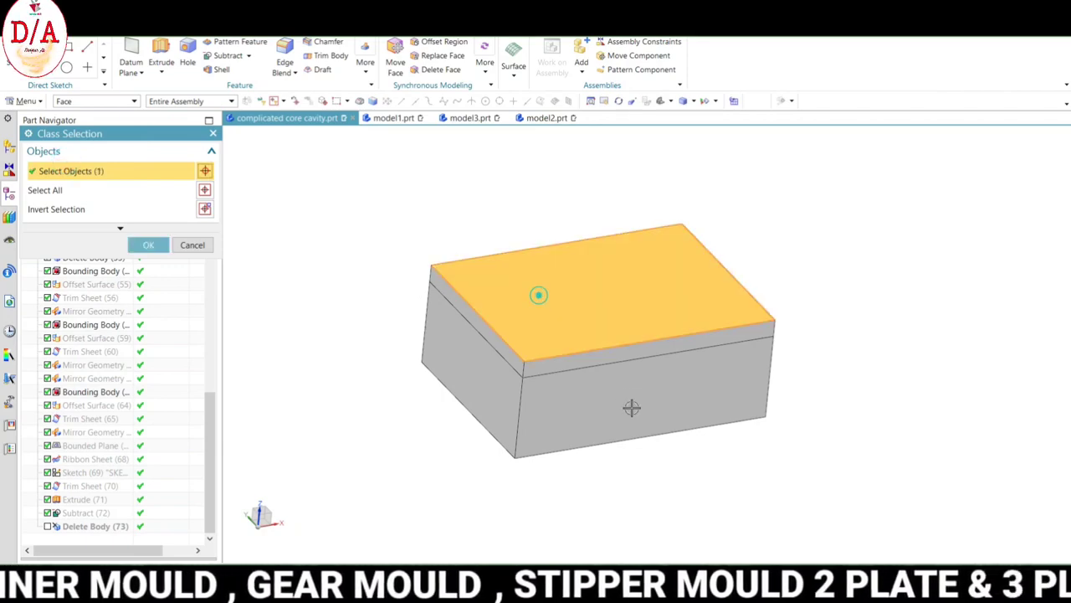
pyautogui.click(629, 392)
pyautogui.click(632, 359)
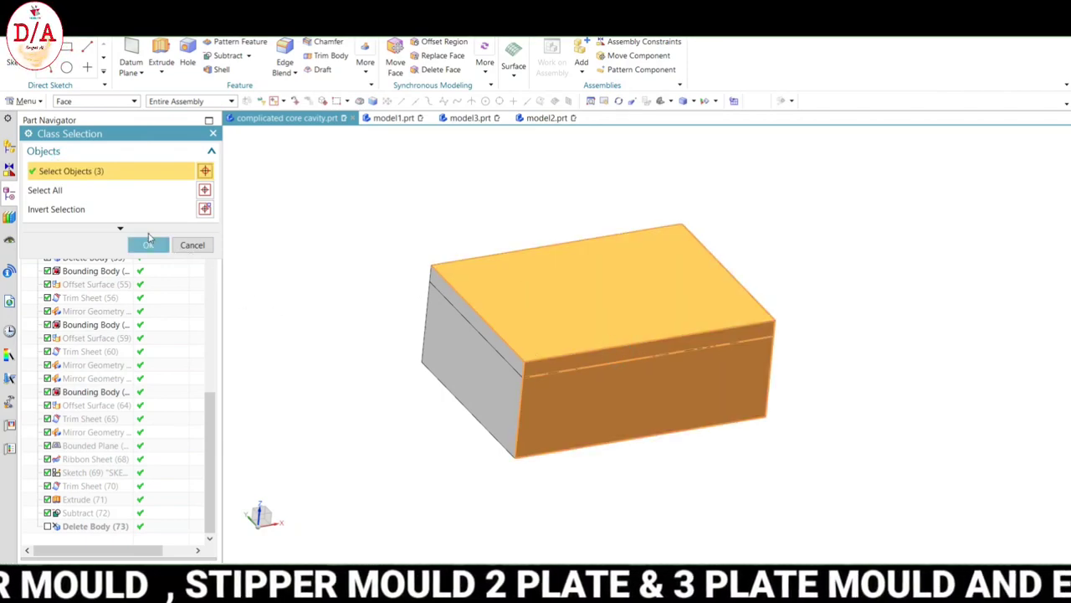
pyautogui.click(148, 244)
pyautogui.click(186, 210)
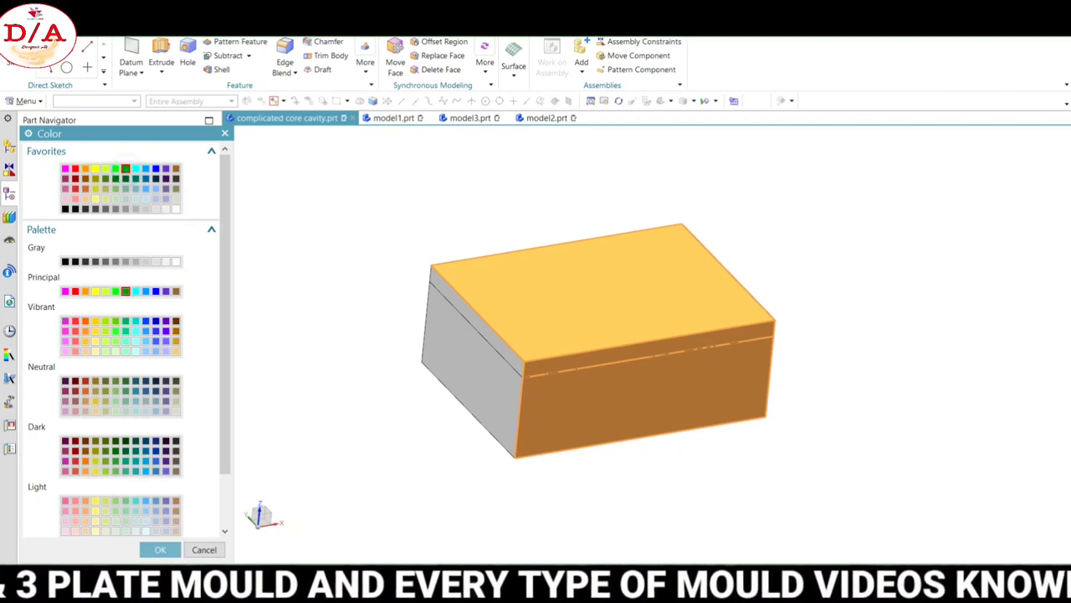
pyautogui.click(160, 549)
pyautogui.click(105, 497)
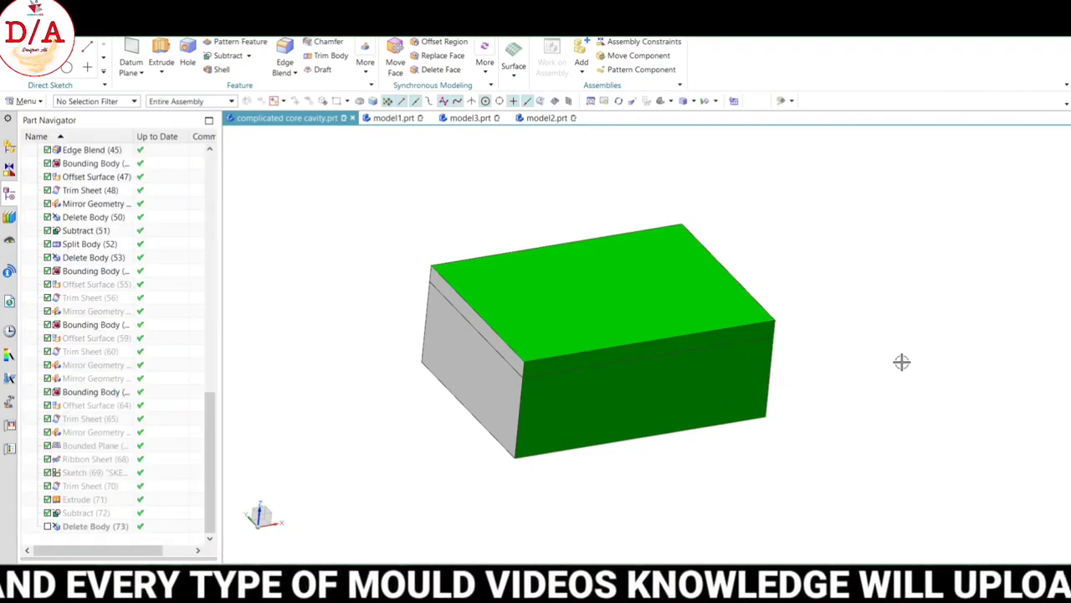
pyautogui.hotkey('ctrl', 'shift', 'i')
# Hide the green upper block and orbit to inspect the lower mould half with the part.
pyautogui.click(643, 298)
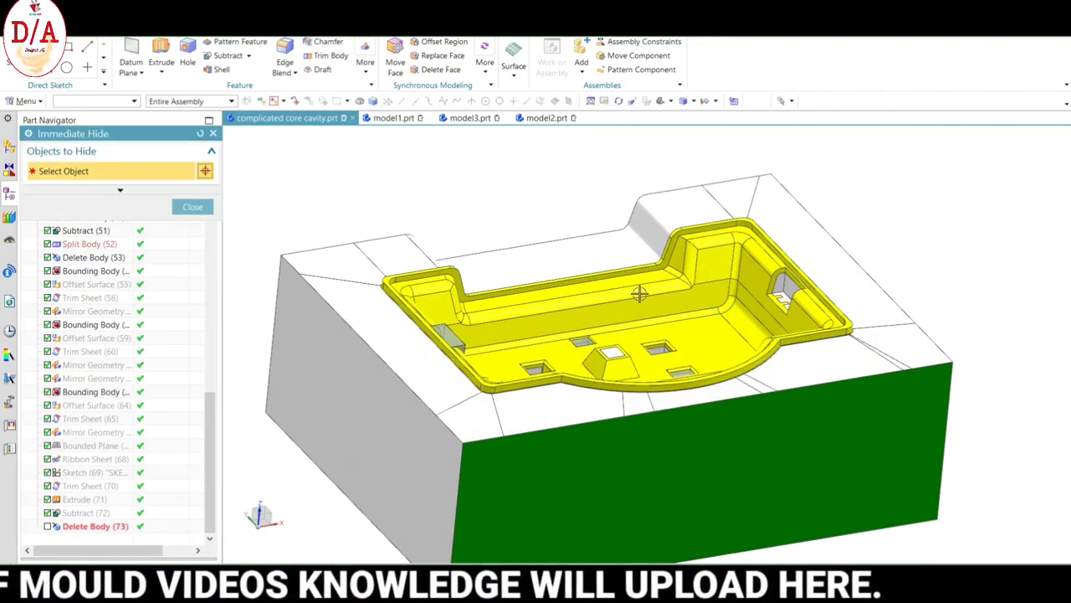
pyautogui.moveTo(878, 254)
pyautogui.mouseDown(button='middle')
pyautogui.moveTo(902, 289)
pyautogui.moveTo(887, 289)
pyautogui.moveTo(907, 325)
pyautogui.moveTo(888, 328)
pyautogui.moveTo(842, 296)
pyautogui.moveTo(875, 361)
pyautogui.moveTo(884, 294)
pyautogui.moveTo(879, 318)
pyautogui.moveTo(745, 323)
pyautogui.moveTo(796, 342)
pyautogui.moveTo(820, 321)
pyautogui.mouseUp(button='middle')
pyautogui.scroll(-3, 882, 294)
pyautogui.middleClick(880, 318)
pyautogui.scroll(-2, 879, 318)
# Unhide everything, show only the translucent mould block via inverted selection, and view it isometrically.
pyautogui.hotkey('ctrl', 'shift', 'u')
pyautogui.hotkey('ctrl', 'b')
pyautogui.click(656, 267)
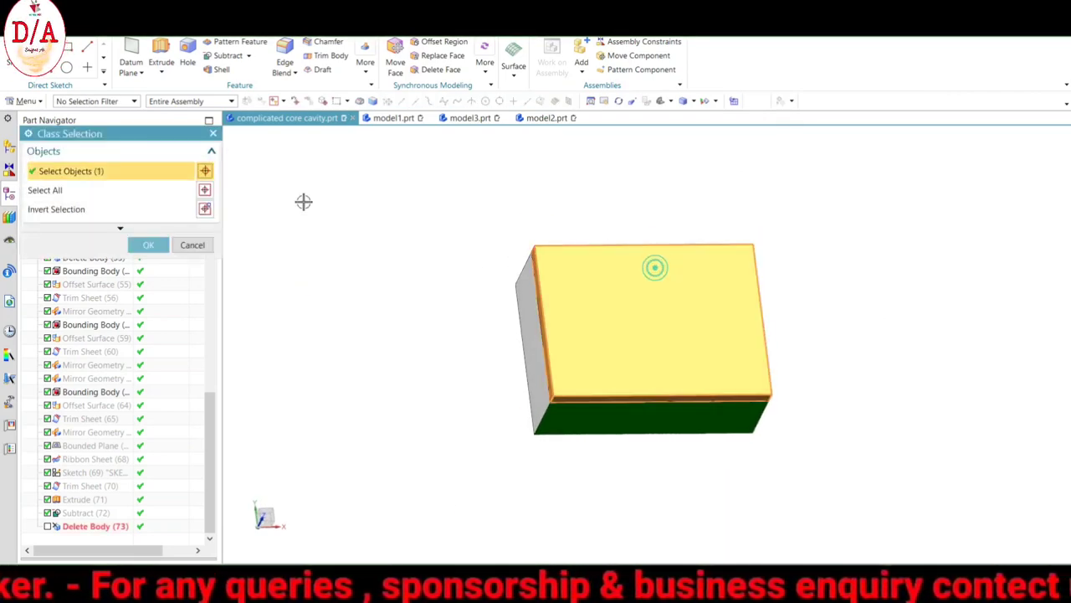
pyautogui.click(205, 208)
pyautogui.click(148, 244)
pyautogui.moveTo(471, 373)
pyautogui.mouseDown(button='middle')
pyautogui.moveTo(516, 307)
pyautogui.moveTo(618, 303)
pyautogui.moveTo(803, 332)
pyautogui.moveTo(784, 334)
pyautogui.moveTo(793, 339)
pyautogui.mouseUp(button='middle')
pyautogui.scroll(3, 618, 303)
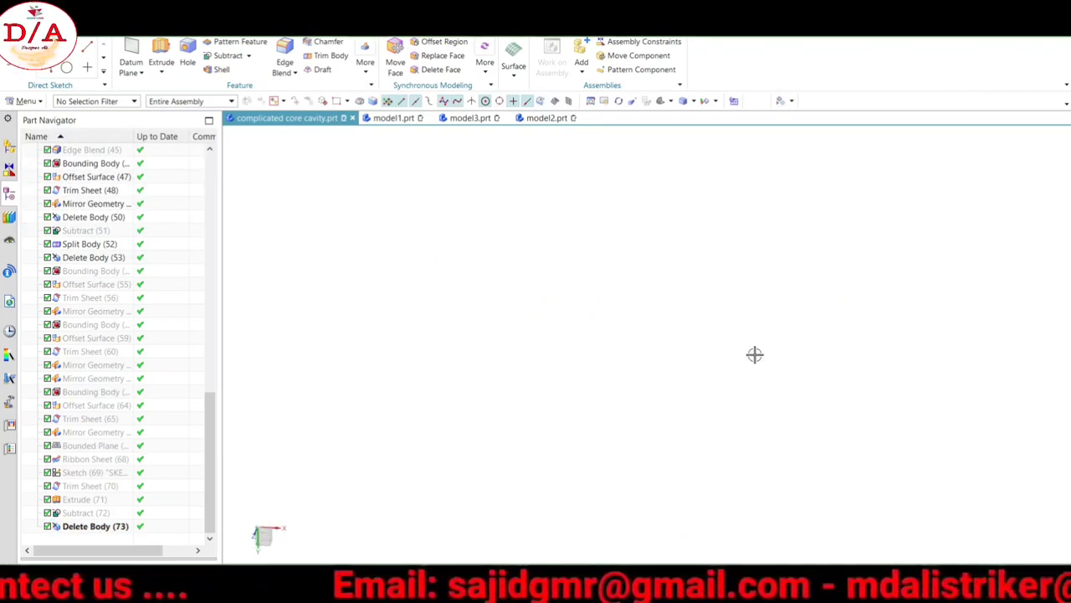
pyautogui.press('Home')
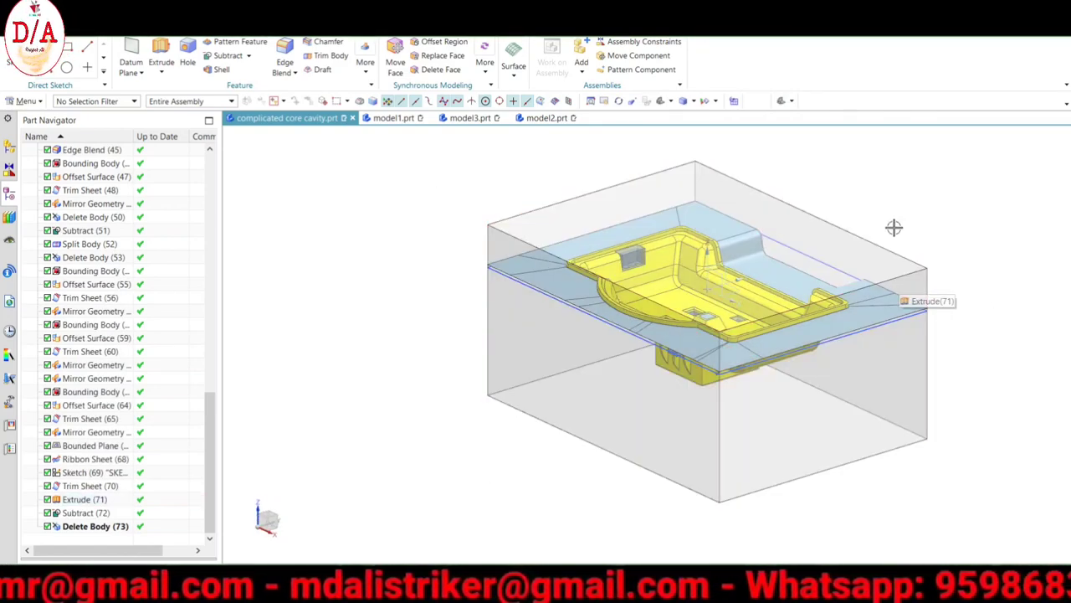
# Inspect the block and part in the Top view, then orbit to tilted front and top angles.
pyautogui.hotkey('ctrl', 'alt', 't')
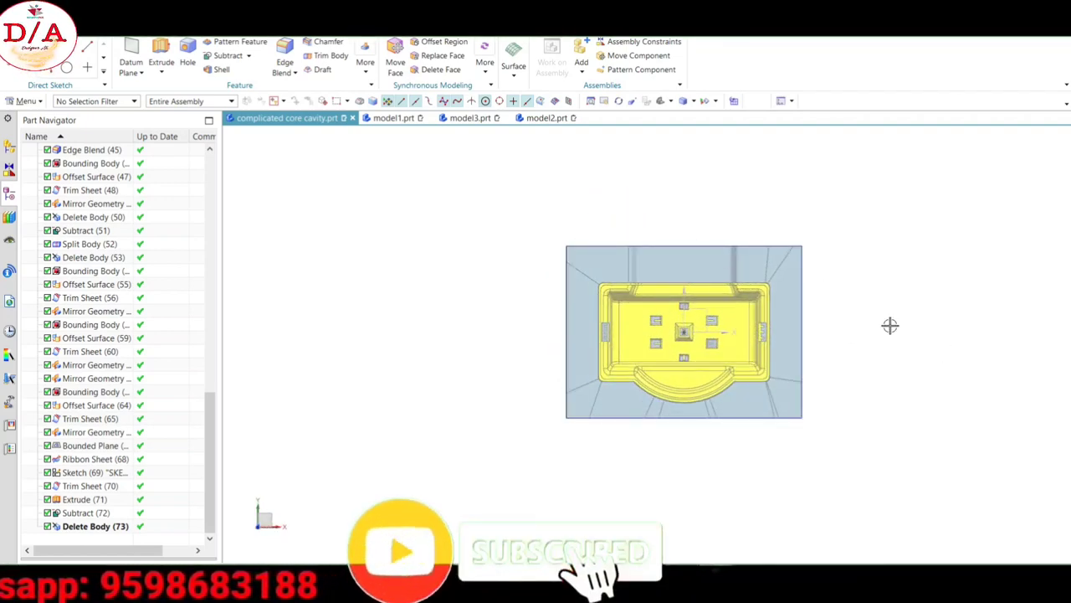
pyautogui.moveTo(890, 325); pyautogui.dragTo(873, 265, button='middle')
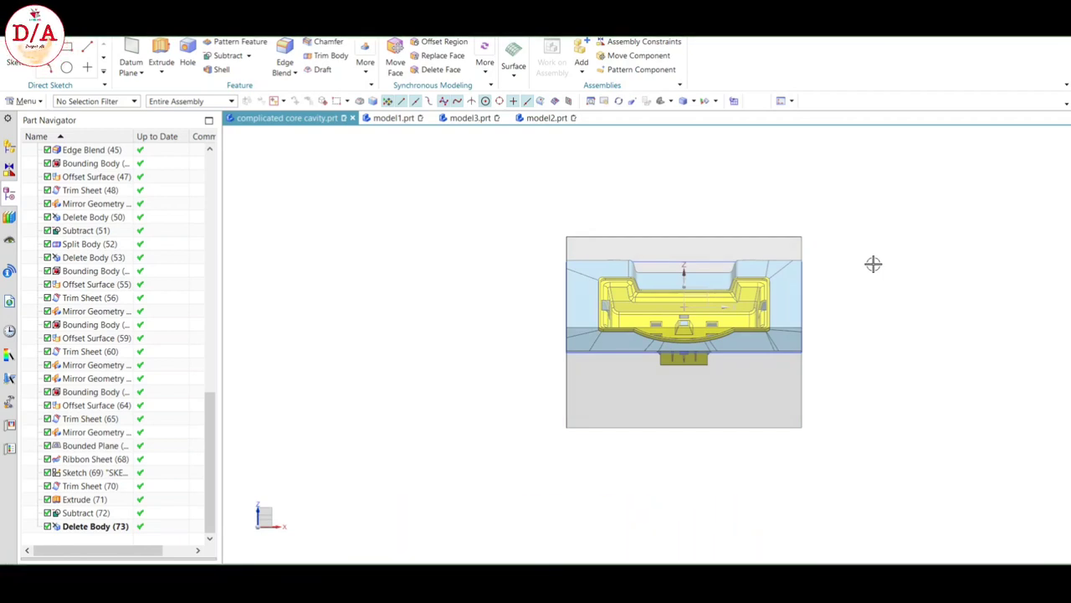
pyautogui.moveTo(779, 278)
pyautogui.mouseDown(button='middle')
pyautogui.moveTo(854, 327)
pyautogui.moveTo(861, 239)
pyautogui.moveTo(921, 249)
pyautogui.moveTo(791, 273)
pyautogui.moveTo(859, 288)
pyautogui.moveTo(848, 279)
pyautogui.moveTo(852, 302)
pyautogui.moveTo(866, 304)
pyautogui.moveTo(895, 258)
pyautogui.moveTo(878, 270)
pyautogui.moveTo(910, 300)
pyautogui.mouseUp(button='middle')
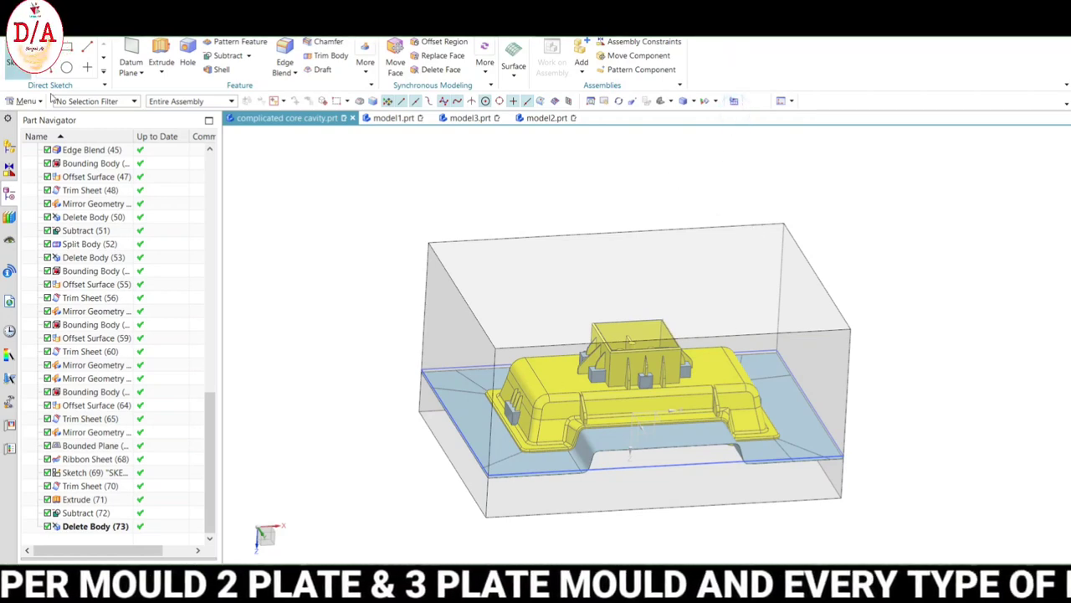
# Start Split Body from the More gallery and select the mould block as the target.
pyautogui.click(366, 63)
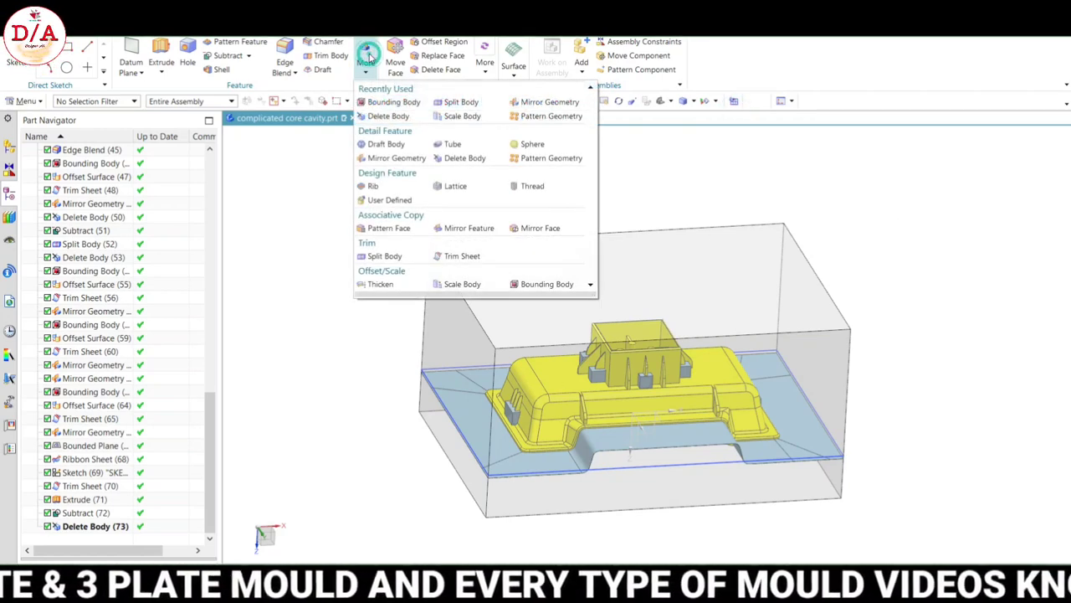
pyautogui.click(465, 104)
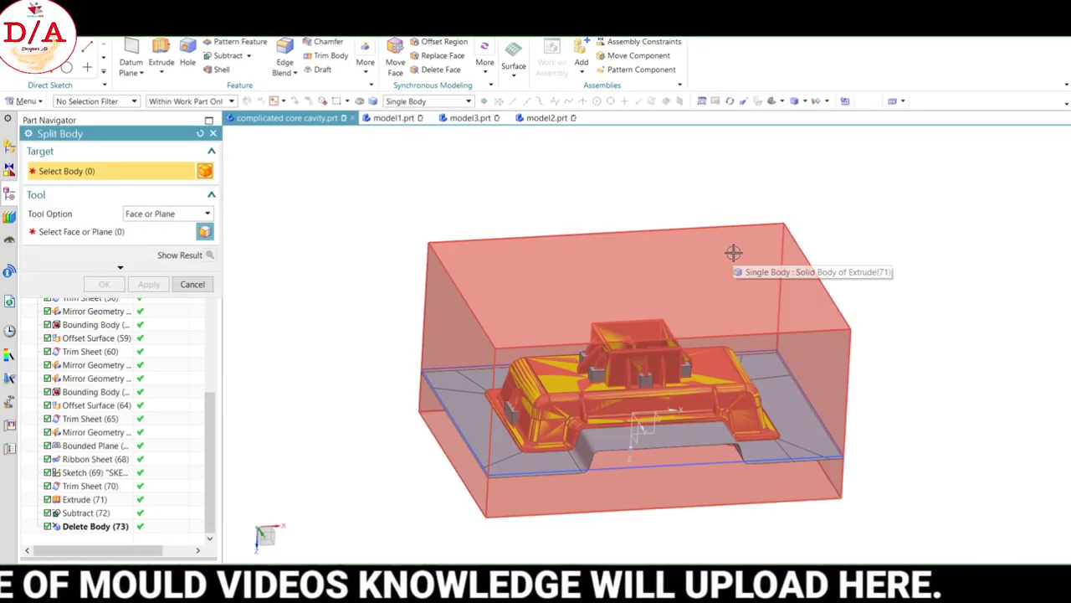
pyautogui.hotkey('ctrl', 'alt', 'f')
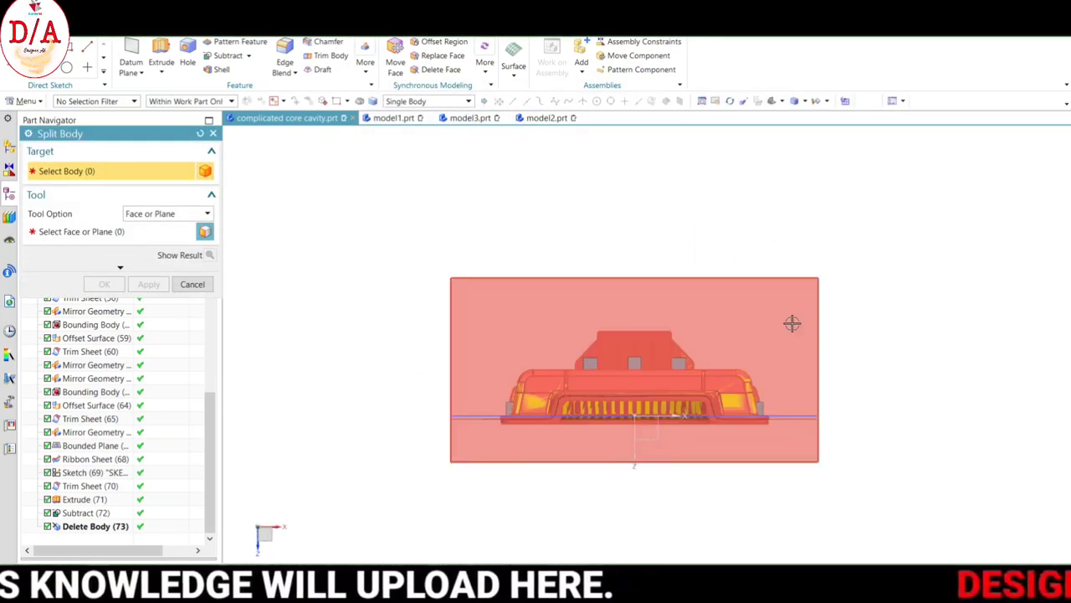
pyautogui.press('Home')
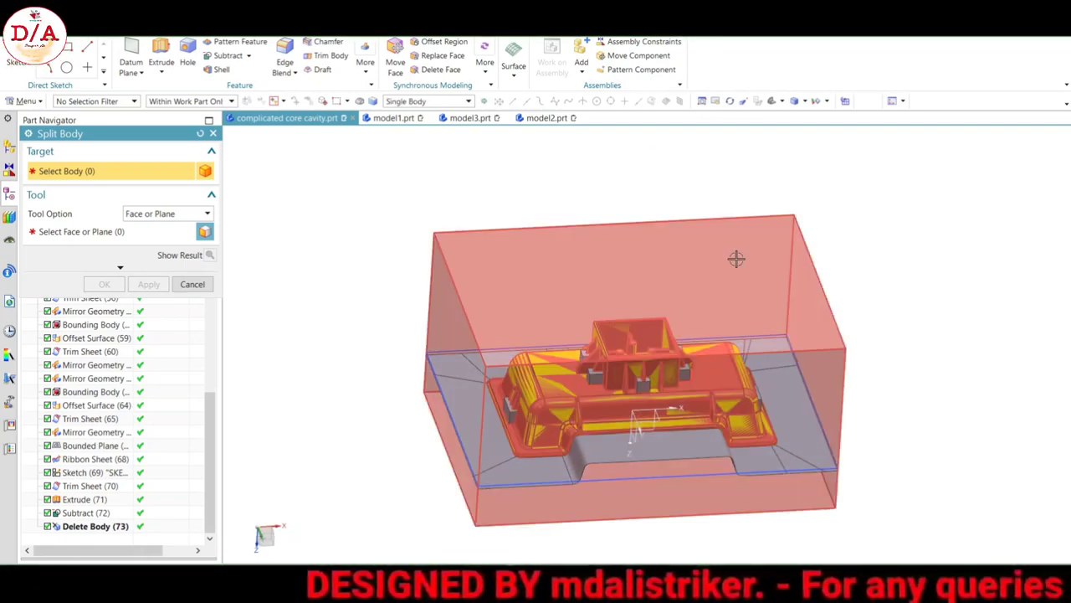
pyautogui.click(735, 256)
# Switch to the Face or Plane tool option and angle the block more top-down.
pyautogui.click(72, 232)
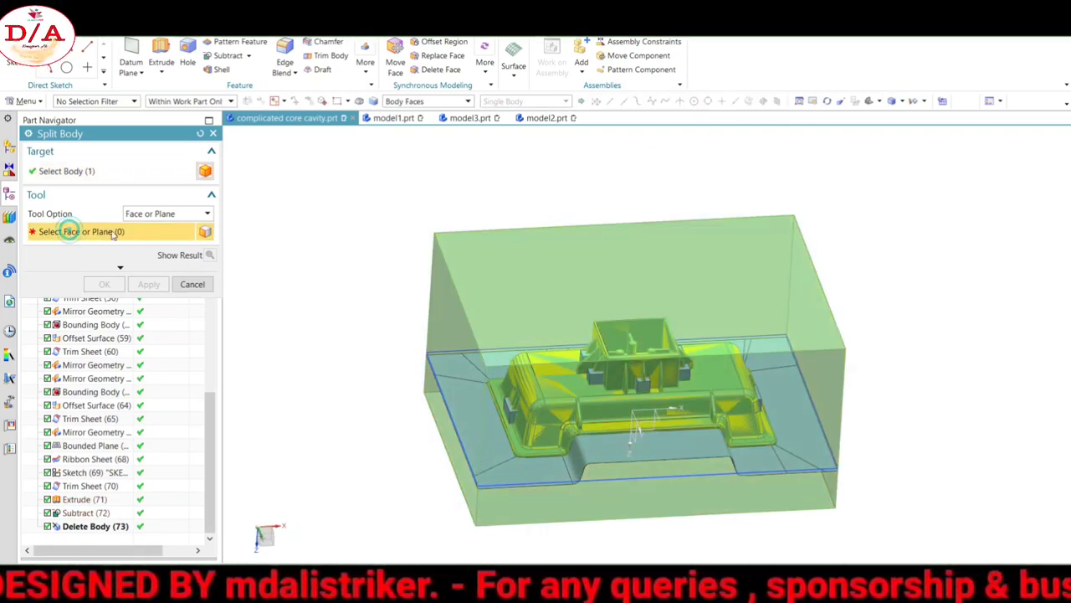
pyautogui.scroll(-2, 628, 283)
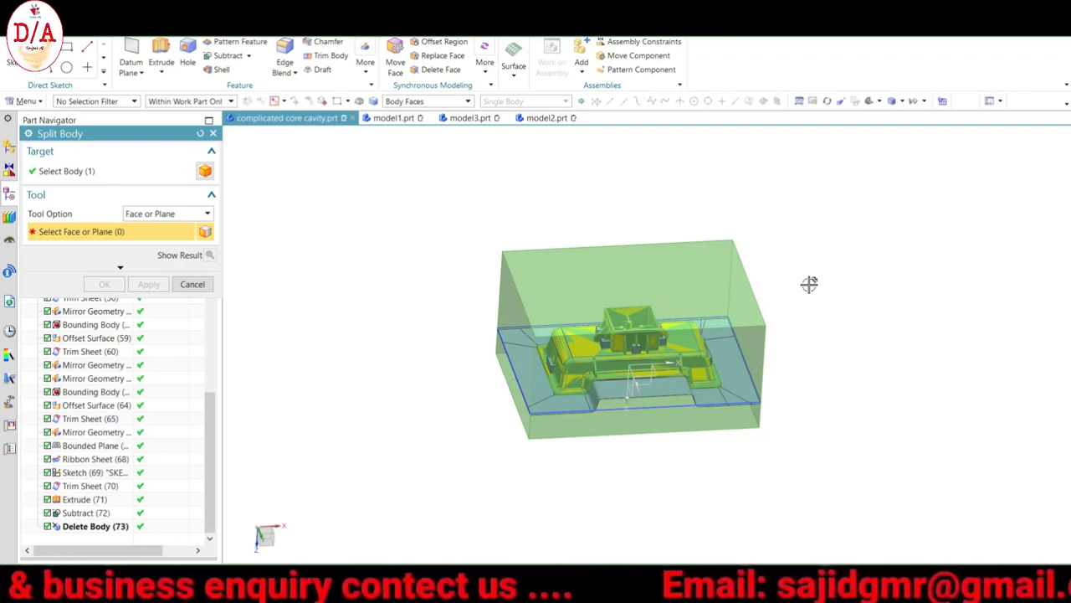
pyautogui.moveTo(809, 294); pyautogui.dragTo(820, 308, button='middle')
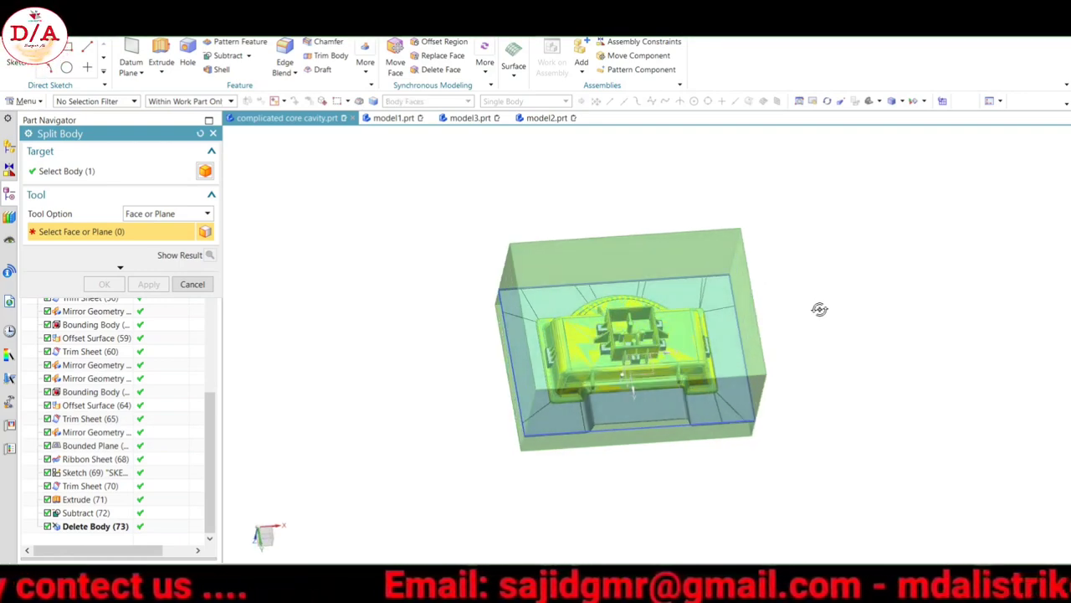
pyautogui.scroll(3, 837, 301)
pyautogui.scroll(-2, 811, 289)
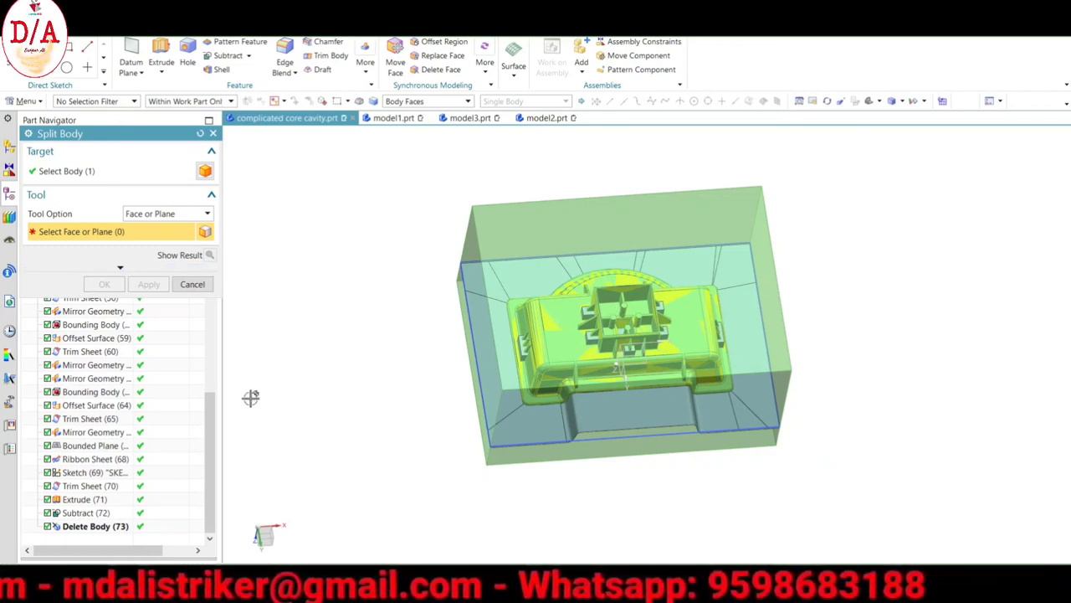
# Pick the parting sheet, rib and part faces as the cutting tool.
pyautogui.click(685, 410)
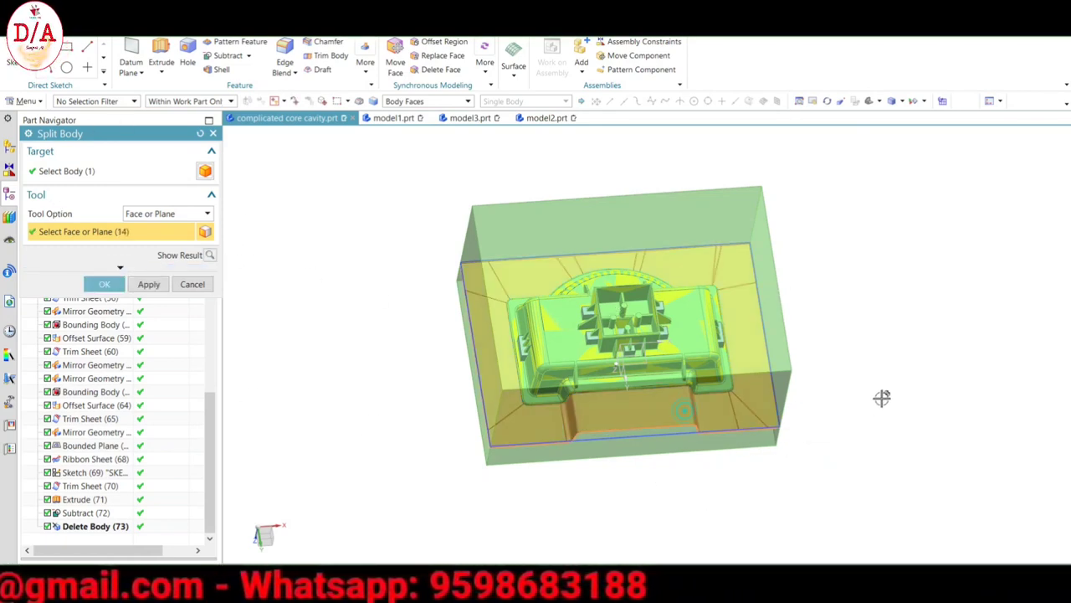
pyautogui.scroll(5, 513, 351)
pyautogui.click(513, 351)
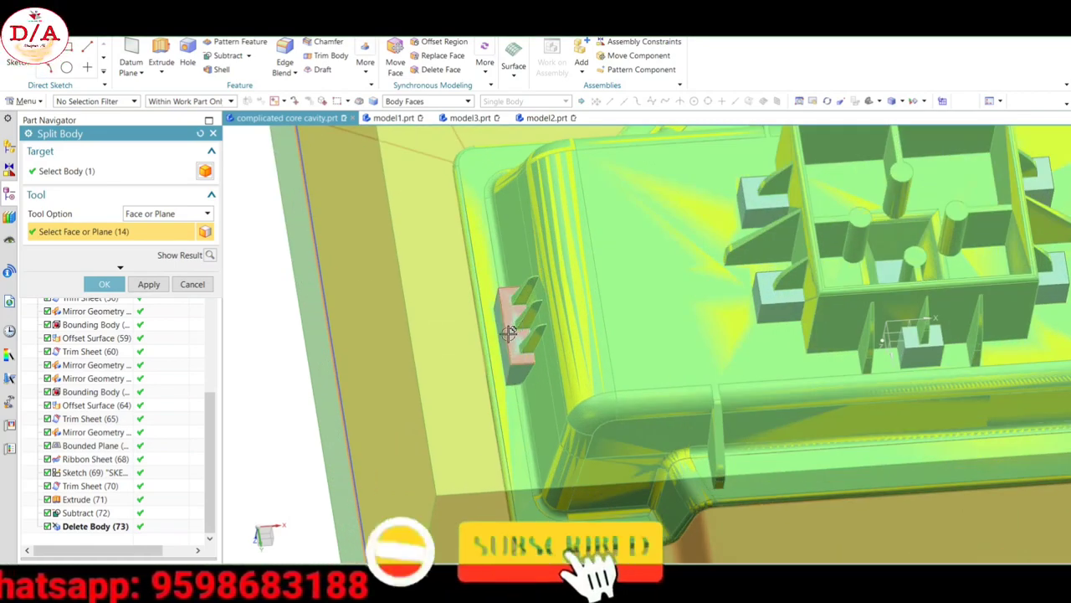
pyautogui.scroll(-5, 756, 354)
pyautogui.scroll(3, 789, 364)
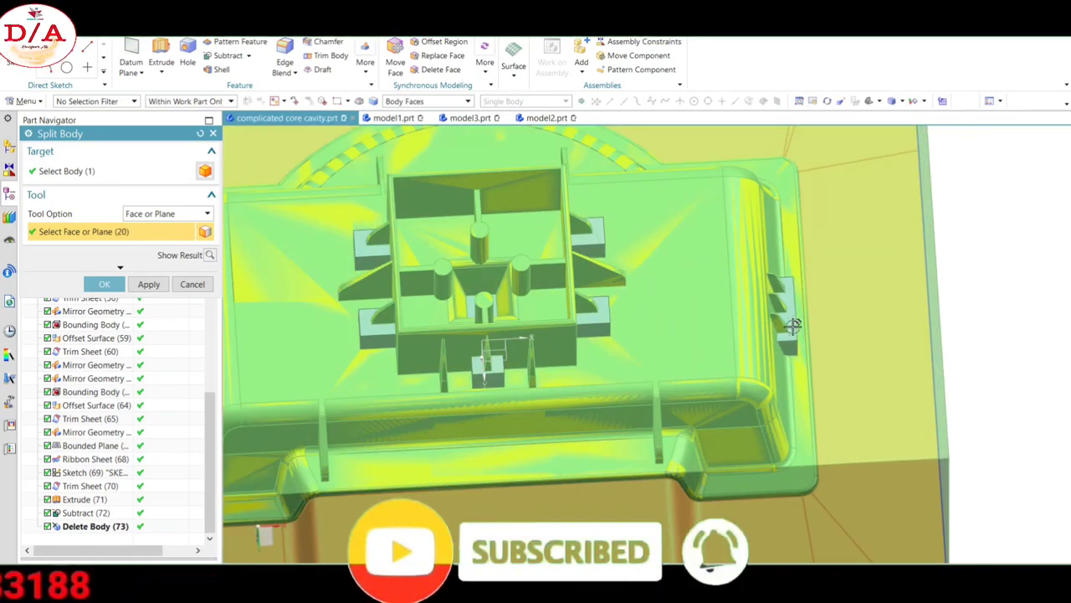
pyautogui.scroll(3, 563, 383)
pyautogui.click(527, 390)
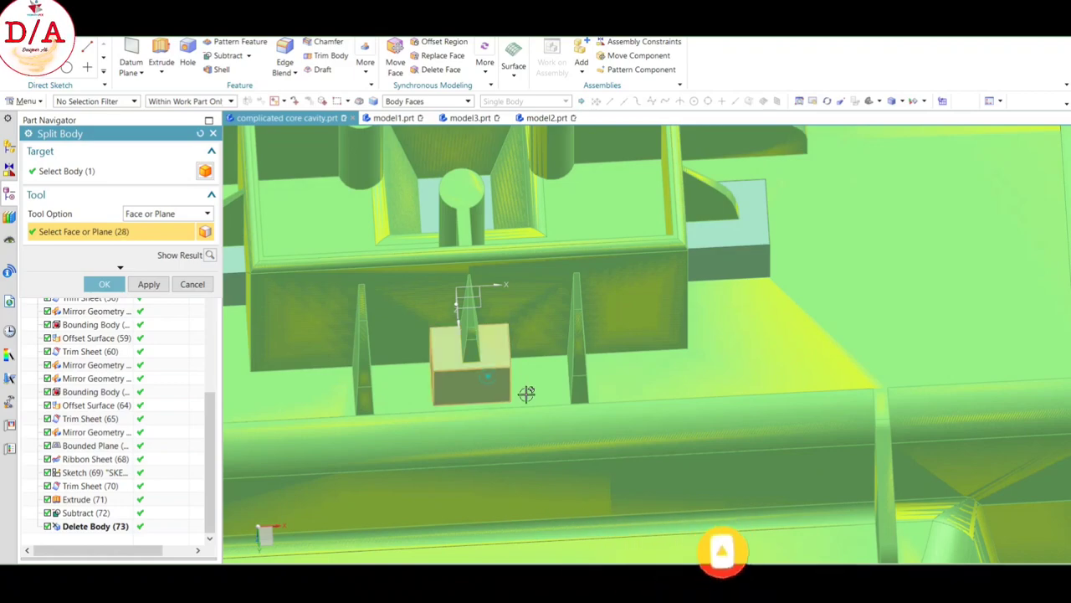
pyautogui.scroll(-3, 527, 390)
pyautogui.moveTo(527, 391); pyautogui.dragTo(647, 313, button='middle')
pyautogui.scroll(3, 647, 313)
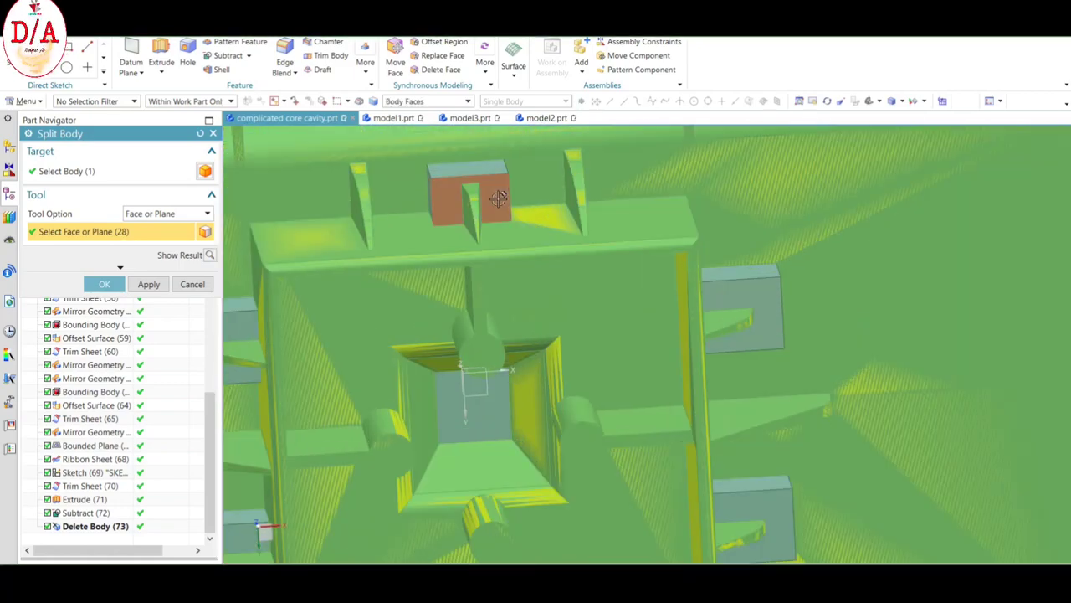
# Add the remaining block, lower and side-block faces, bringing the tool to 49 faces.
pyautogui.click(495, 196)
pyautogui.scroll(-3, 579, 237)
pyautogui.scroll(3, 643, 256)
pyautogui.click(643, 256)
pyautogui.scroll(-3, 653, 248)
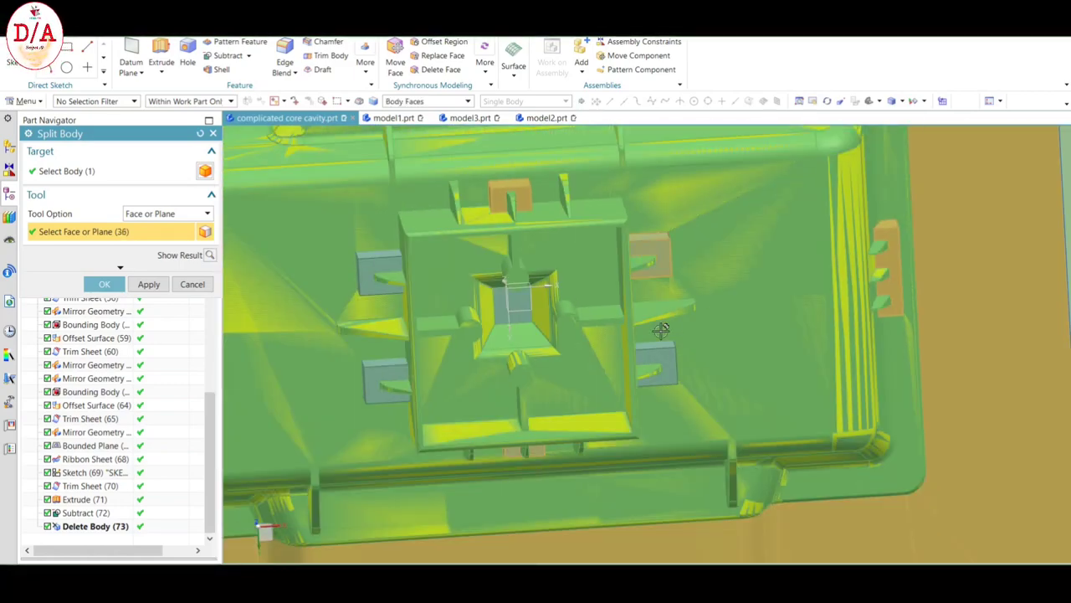
pyautogui.scroll(3, 667, 359)
pyautogui.click(667, 358)
pyautogui.scroll(-3, 781, 292)
pyautogui.scroll(3, 490, 192)
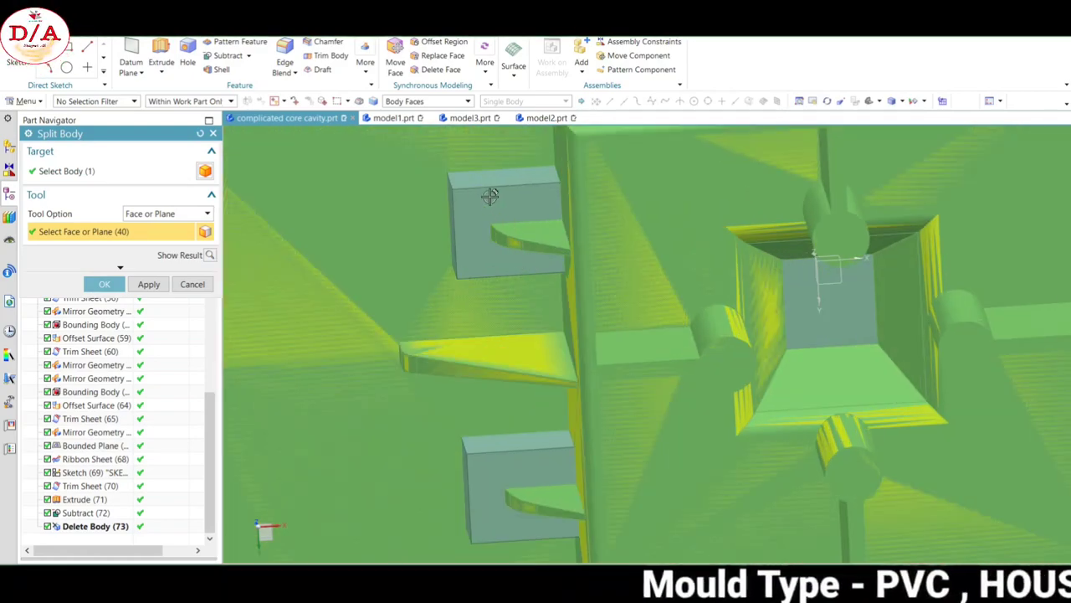
pyautogui.click(531, 215)
pyautogui.scroll(2, 526, 329)
pyautogui.click(527, 328)
pyautogui.scroll(-3, 634, 251)
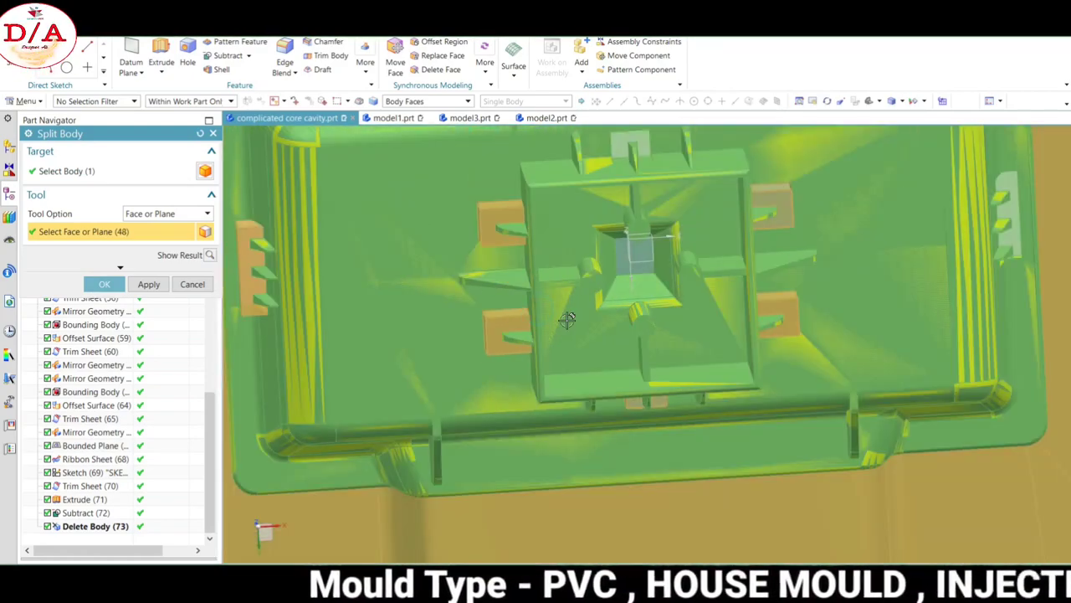
pyautogui.scroll(3, 641, 263)
pyautogui.click(640, 265)
pyautogui.scroll(-3, 640, 265)
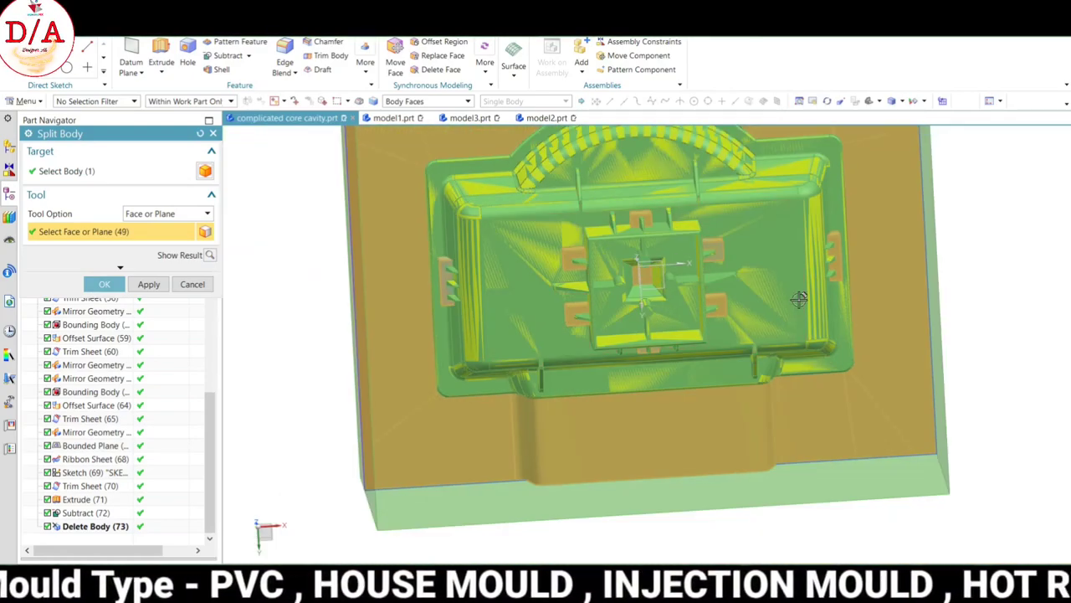
pyautogui.scroll(2, 670, 297)
pyautogui.scroll(-2, 887, 311)
# Review the target body and tool faces in the preview, then confirm the split.
pyautogui.moveTo(887, 311)
pyautogui.mouseDown(button='middle')
pyautogui.moveTo(876, 277)
pyautogui.moveTo(878, 294)
pyautogui.mouseUp(button='middle')
pyautogui.click(94, 172)
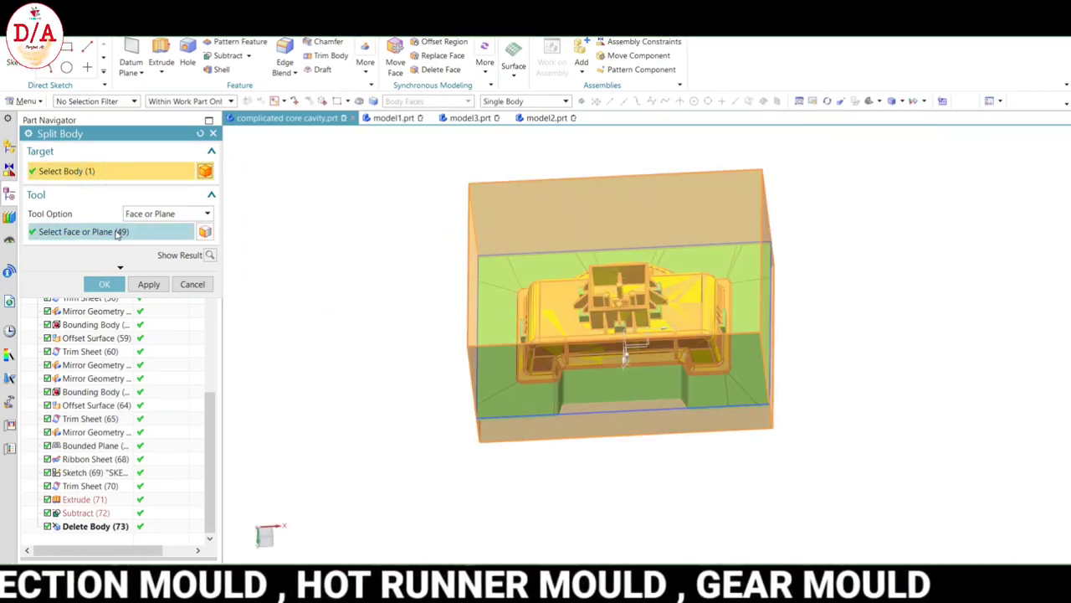
pyautogui.click(117, 232)
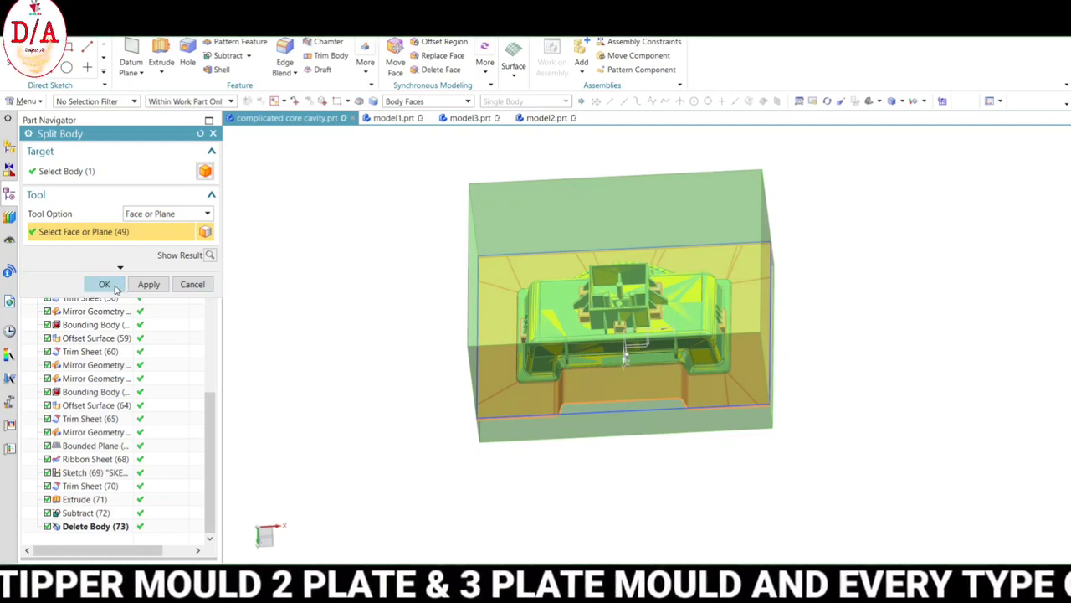
pyautogui.moveTo(785, 357)
pyautogui.mouseDown(button='middle')
pyautogui.moveTo(806, 325)
pyautogui.moveTo(870, 324)
pyautogui.mouseUp(button='middle')
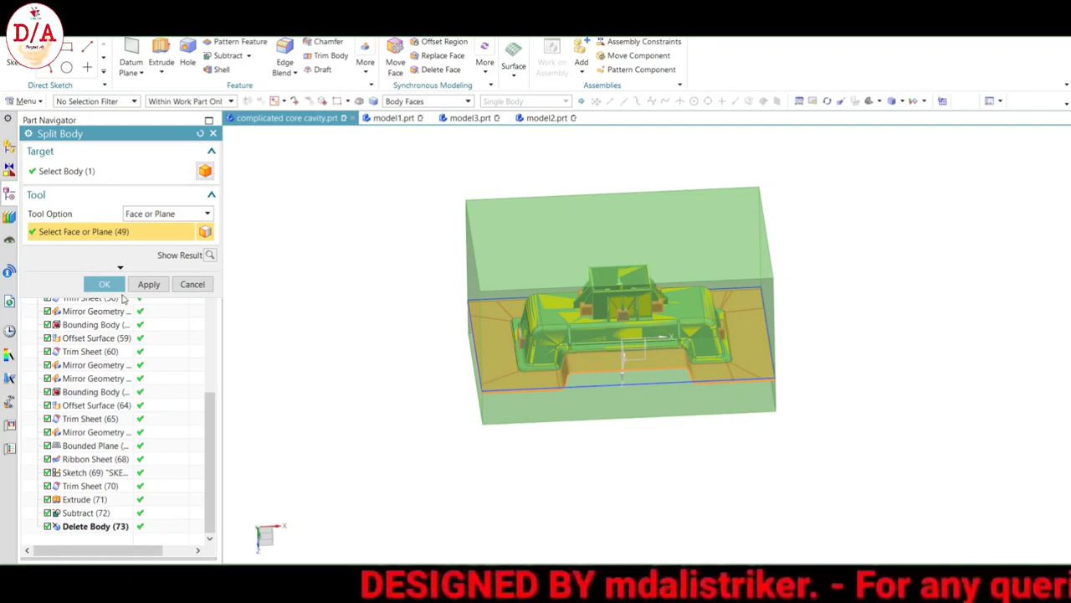
pyautogui.click(104, 283)
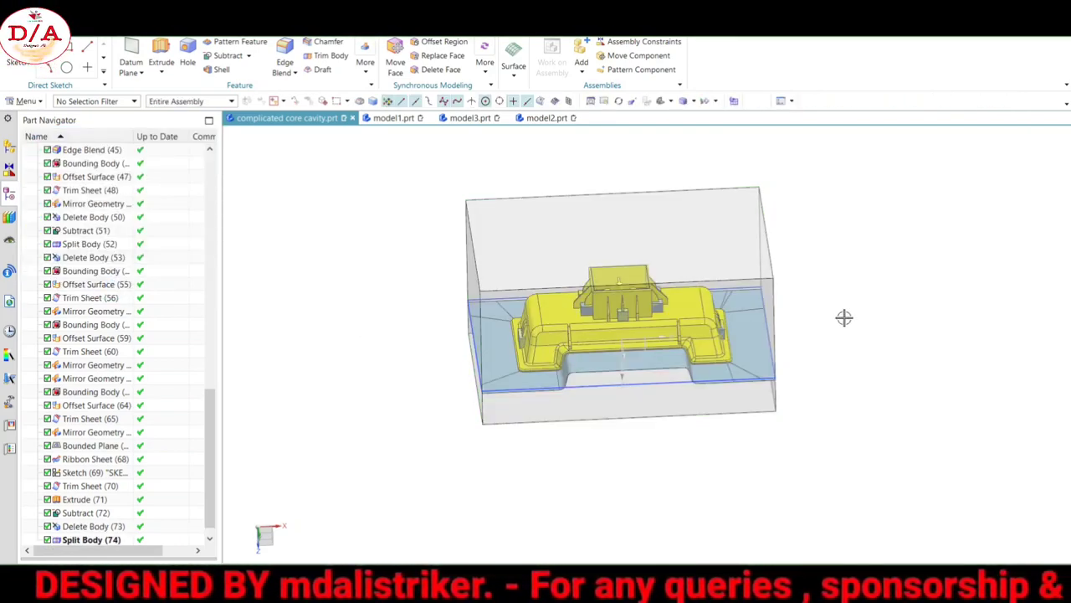
# Hide the upper split block with Ctrl+B, leaving the lower half holding the yellow part.
pyautogui.moveTo(865, 310); pyautogui.dragTo(918, 277, button='middle')
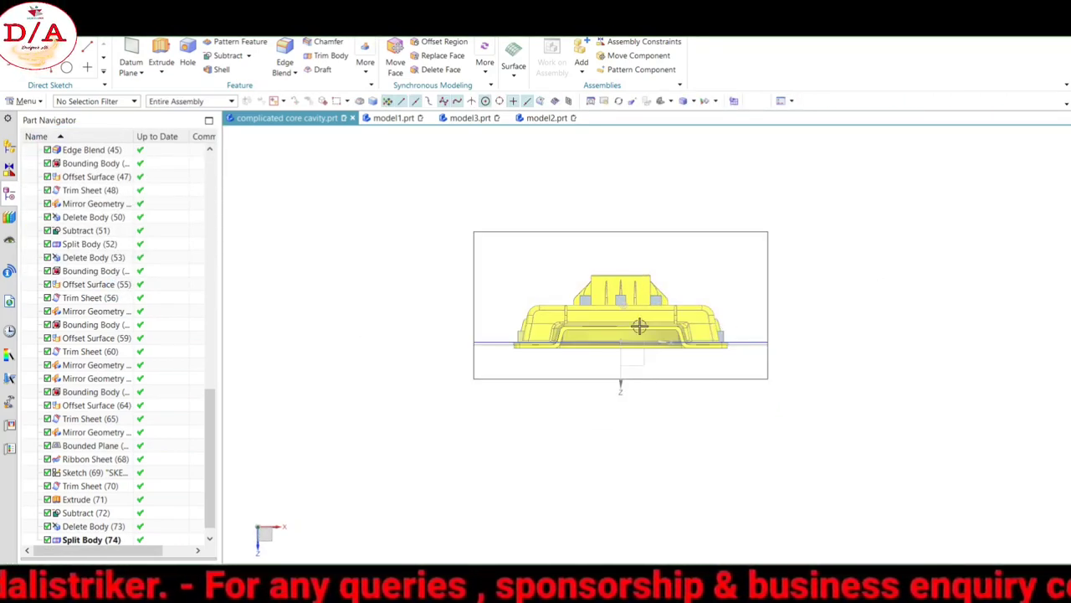
pyautogui.moveTo(854, 276)
pyautogui.mouseDown(button='middle')
pyautogui.moveTo(863, 292)
pyautogui.moveTo(896, 295)
pyautogui.mouseUp(button='middle')
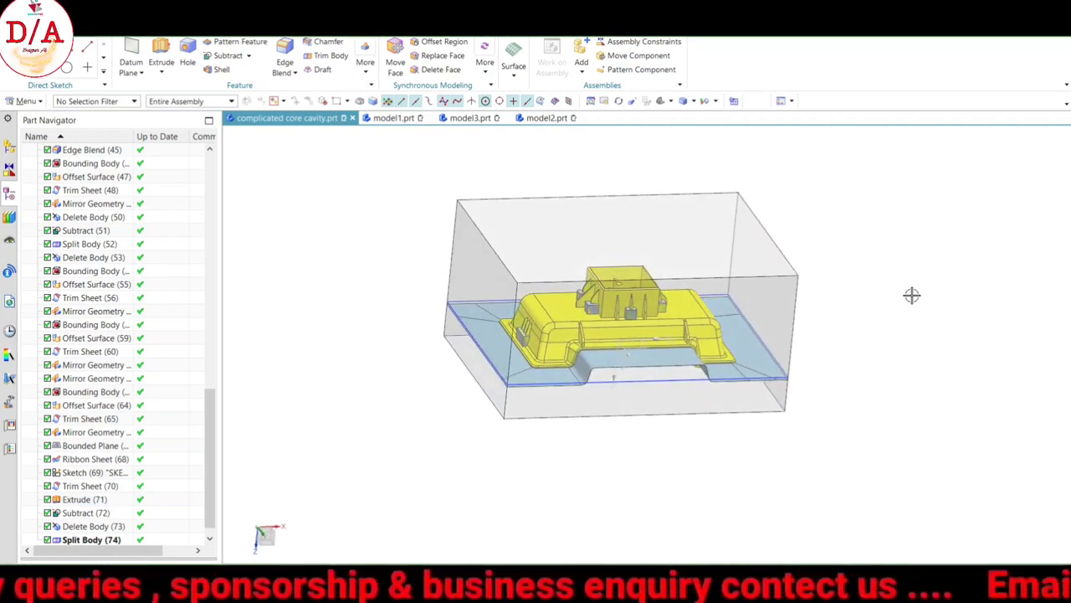
pyautogui.hotkey('ctrl', 'b')
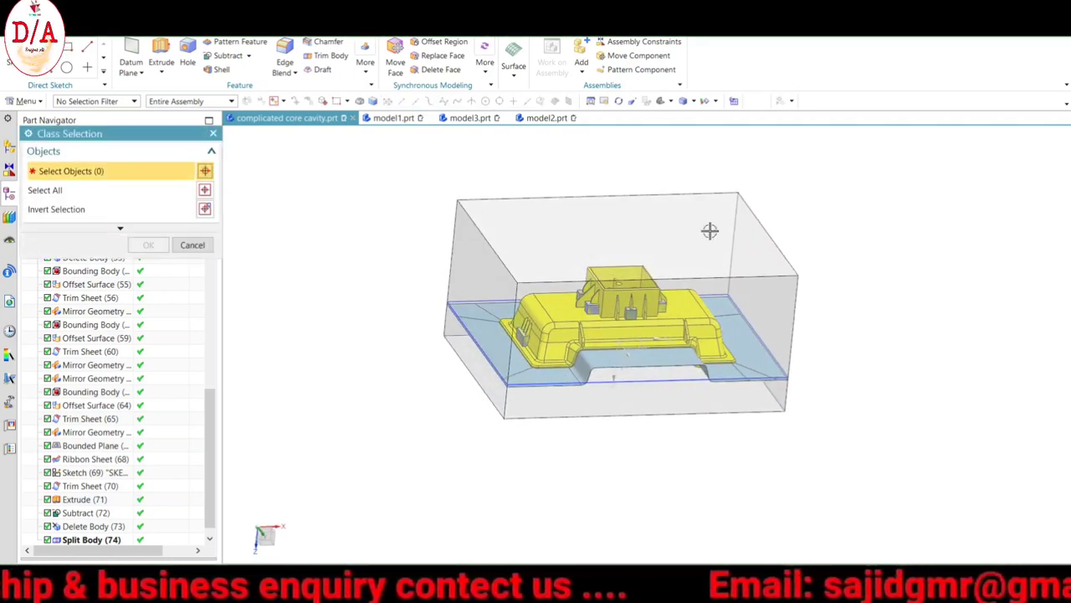
pyautogui.click(706, 230)
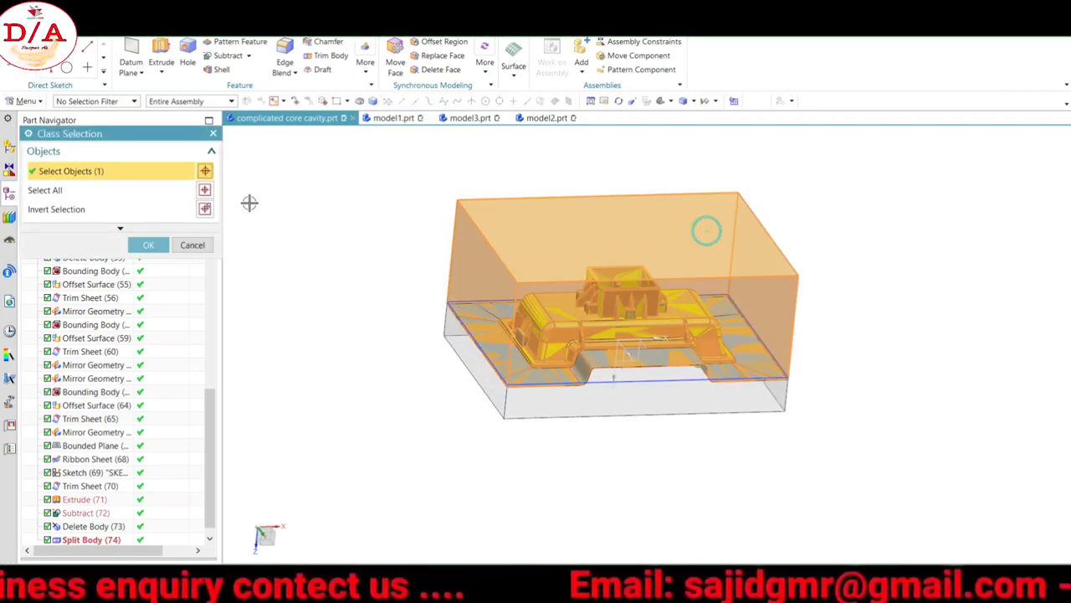
pyautogui.middleClick(874, 295)
pyautogui.hotkey('ctrl', 'b')
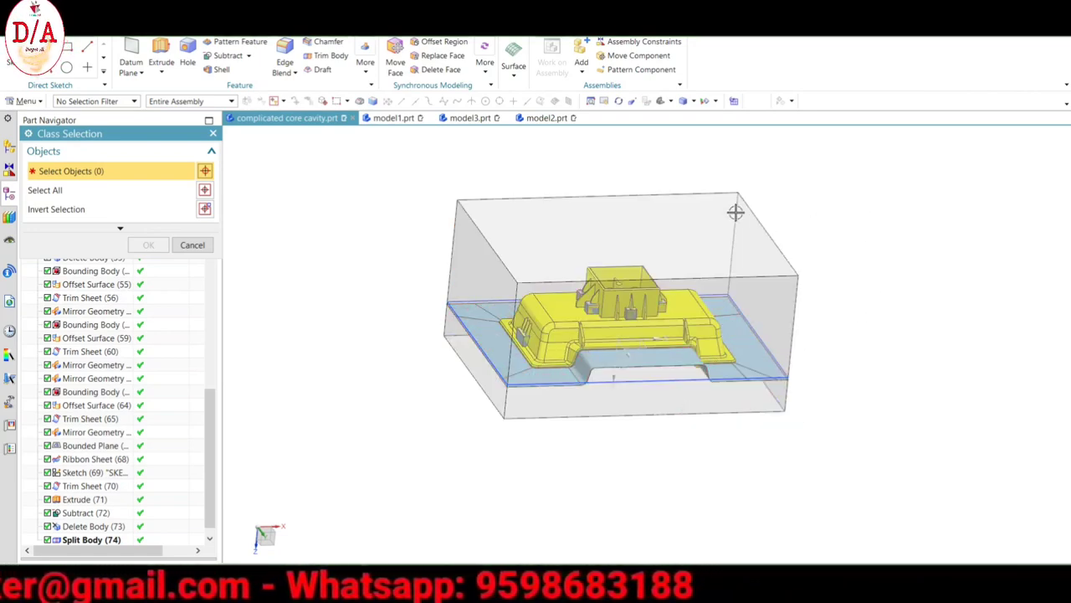
pyautogui.click(695, 215)
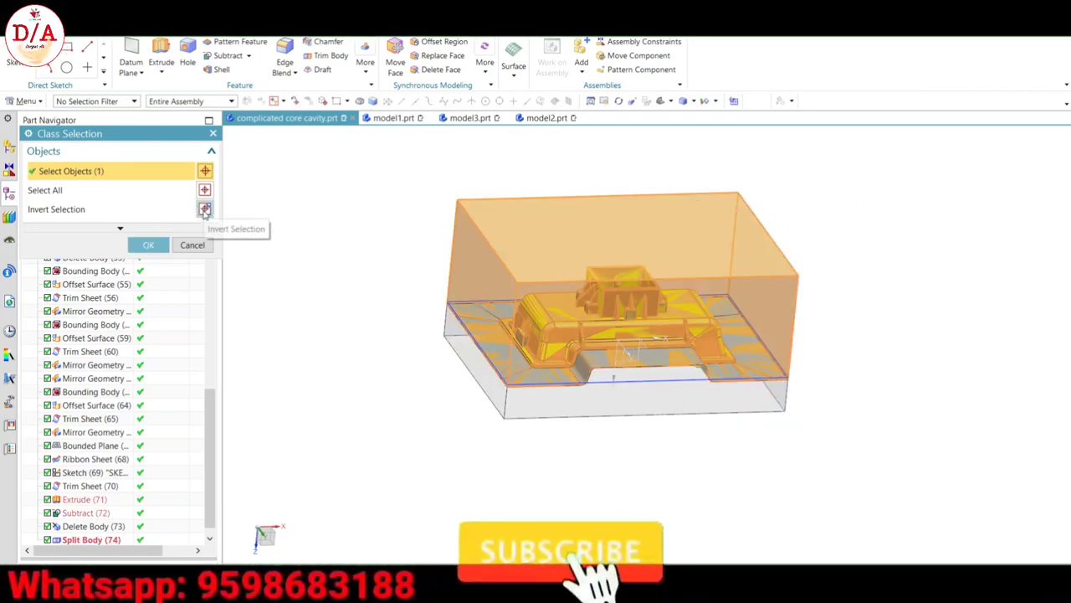
pyautogui.click(144, 245)
# Make the lower mould block slightly translucent through Edit Object Display.
pyautogui.moveTo(387, 301); pyautogui.dragTo(812, 278, button='middle')
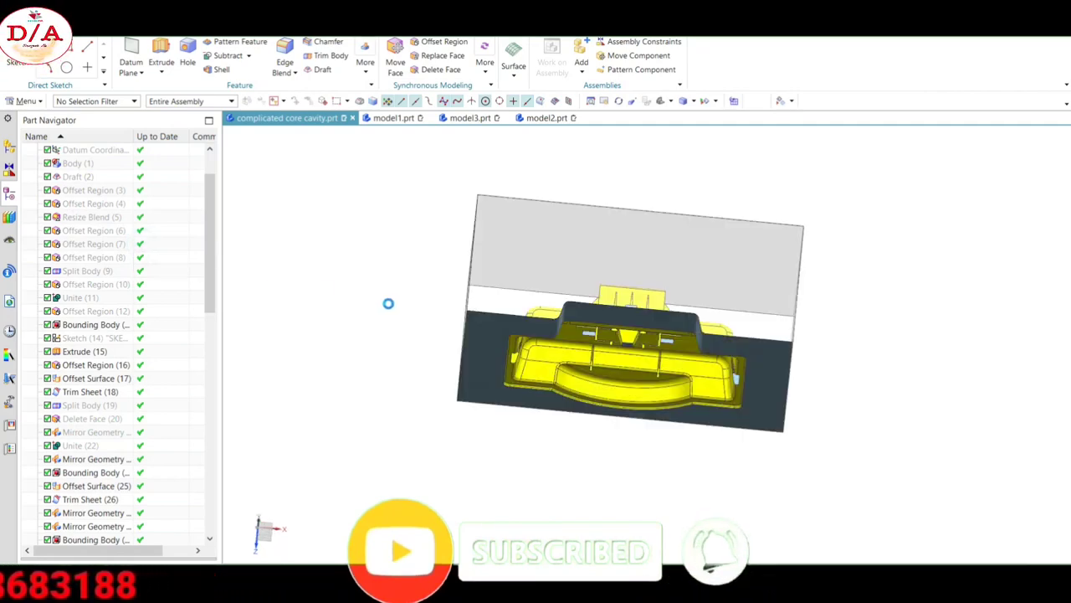
pyautogui.hotkey('ctrl', 'alt', 'f')
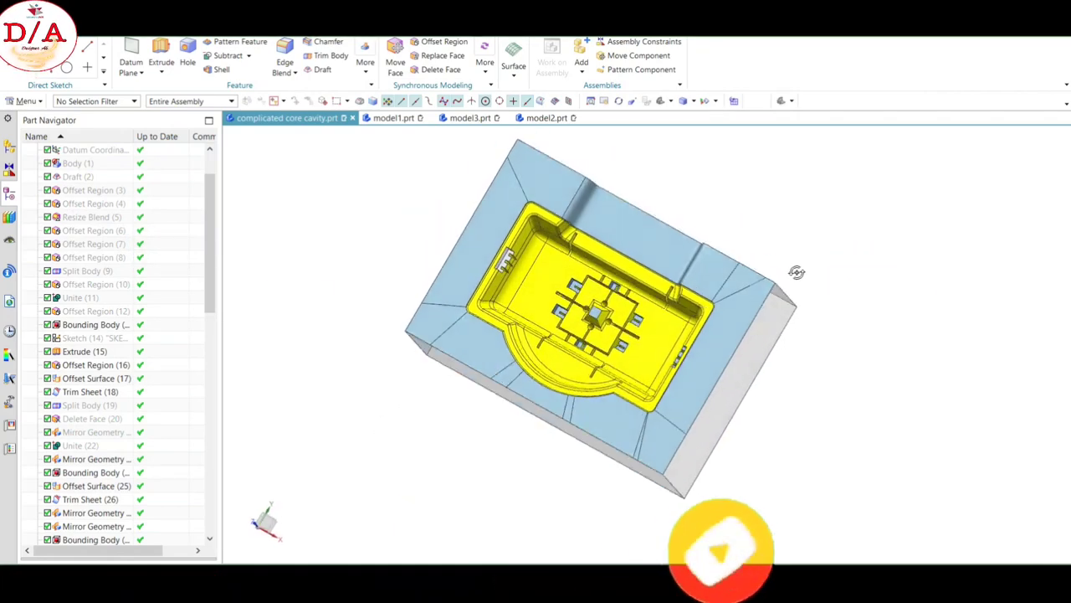
pyautogui.moveTo(858, 262)
pyautogui.mouseDown(button='middle')
pyautogui.moveTo(846, 318)
pyautogui.moveTo(834, 307)
pyautogui.moveTo(846, 335)
pyautogui.moveTo(837, 371)
pyautogui.moveTo(877, 348)
pyautogui.mouseUp(button='middle')
pyautogui.press('Home')
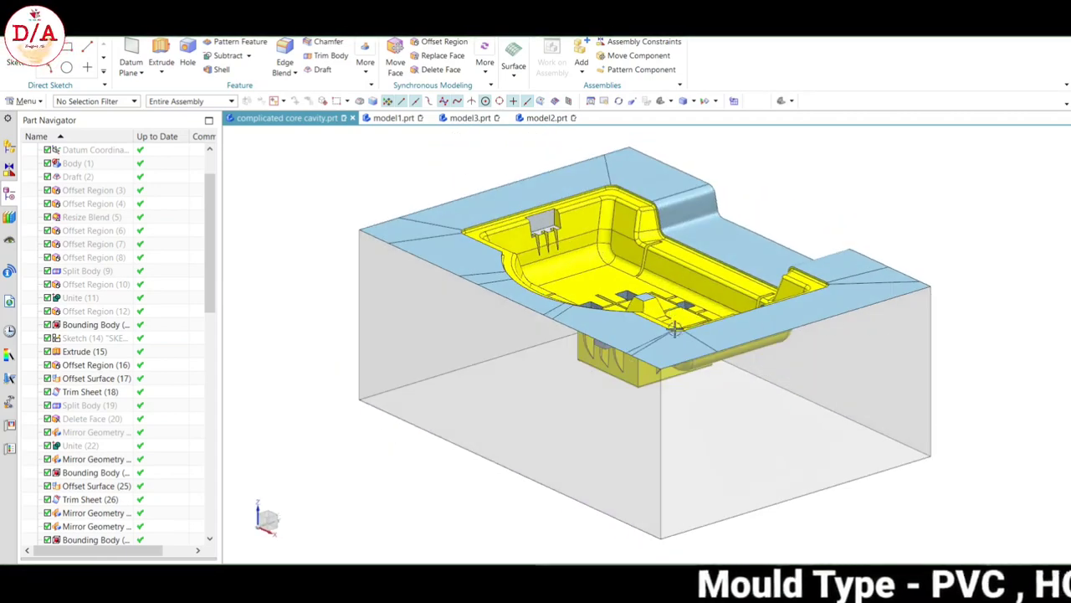
pyautogui.moveTo(846, 271); pyautogui.dragTo(866, 275, button='middle')
pyautogui.hotkey('ctrl', 'b')
pyautogui.click(694, 324)
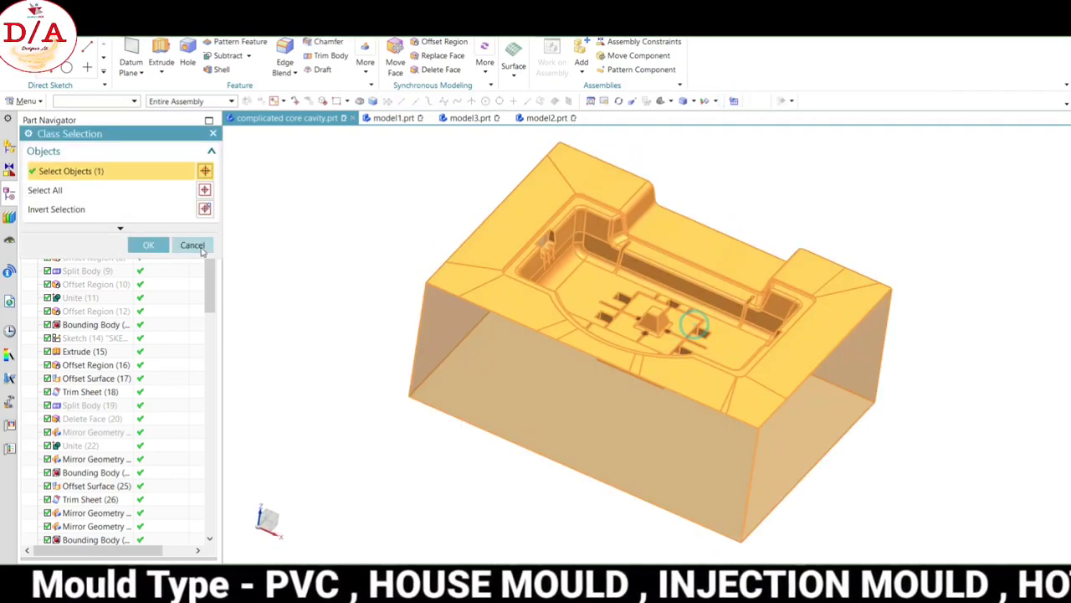
pyautogui.click(148, 244)
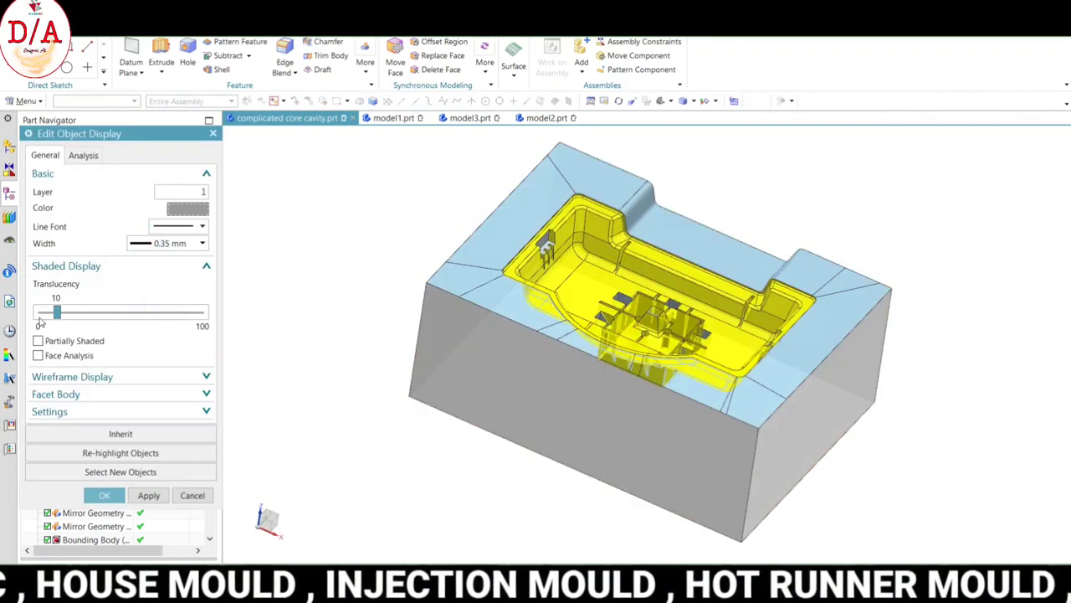
pyautogui.click(104, 494)
# Orbit and zoom around the translucent lower half, checking the top and isometric views.
pyautogui.moveTo(720, 276); pyautogui.dragTo(760, 289, button='middle')
pyautogui.press('F8')
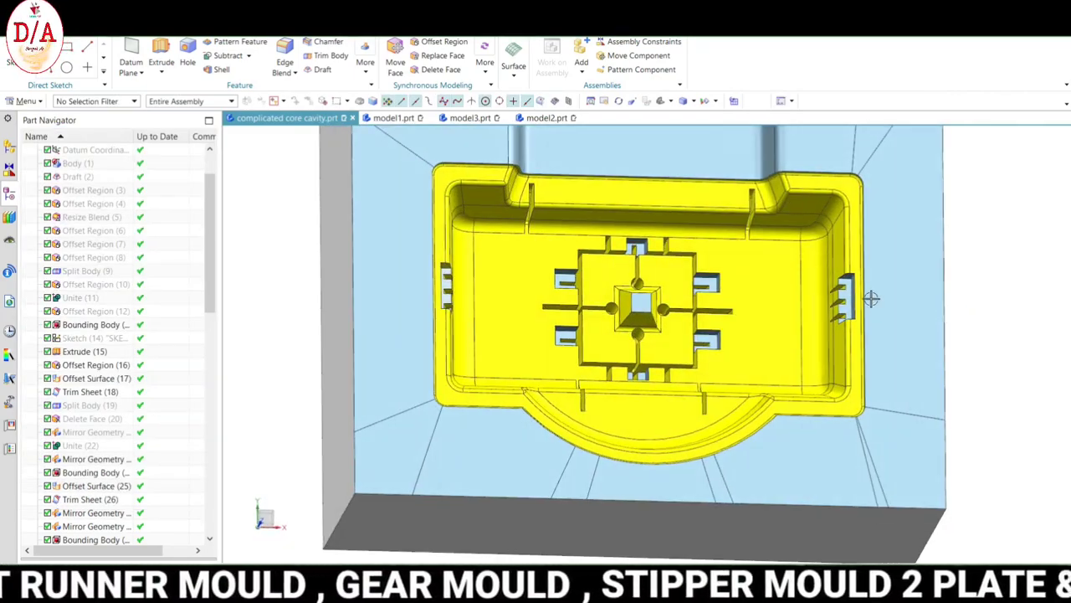
pyautogui.scroll(3, 871, 299)
pyautogui.moveTo(821, 333)
pyautogui.mouseDown(button='middle')
pyautogui.moveTo(909, 292)
pyautogui.moveTo(825, 226)
pyautogui.mouseUp(button='middle')
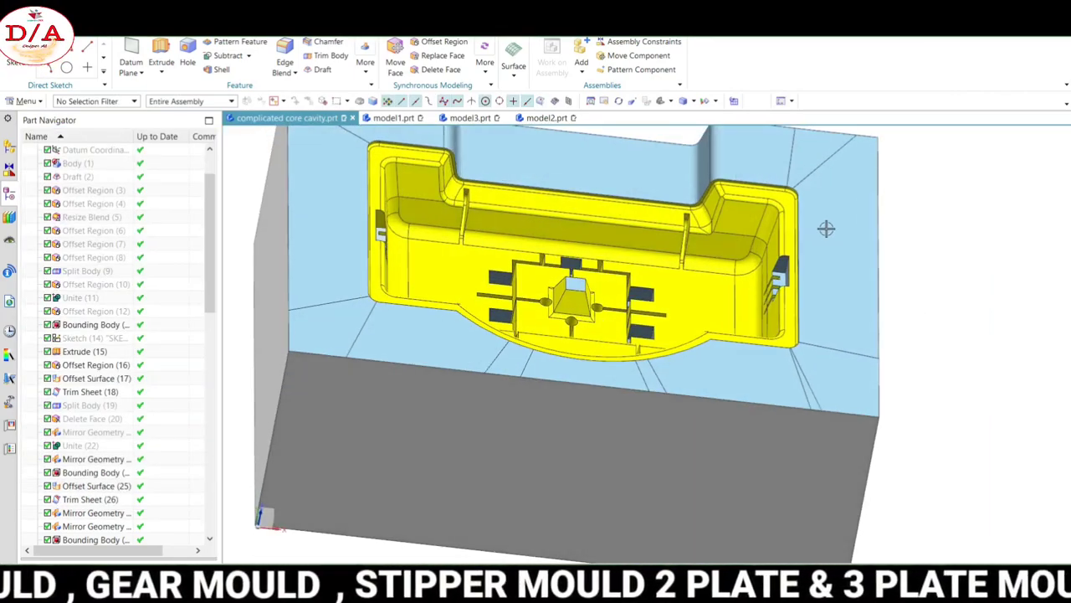
pyautogui.moveTo(914, 247)
pyautogui.mouseDown(button='middle')
pyautogui.moveTo(916, 282)
pyautogui.moveTo(875, 301)
pyautogui.moveTo(783, 262)
pyautogui.moveTo(896, 249)
pyautogui.moveTo(916, 280)
pyautogui.moveTo(732, 268)
pyautogui.moveTo(880, 297)
pyautogui.moveTo(796, 279)
pyautogui.moveTo(842, 321)
pyautogui.mouseUp(button='middle')
pyautogui.scroll(-3, 876, 301)
pyautogui.scroll(3, 896, 248)
pyautogui.scroll(-3, 879, 296)
pyautogui.scroll(4, 736, 208)
pyautogui.scroll(-3, 758, 292)
pyautogui.scroll(5, 514, 376)
pyautogui.scroll(2, 514, 330)
pyautogui.scroll(-3, 688, 349)
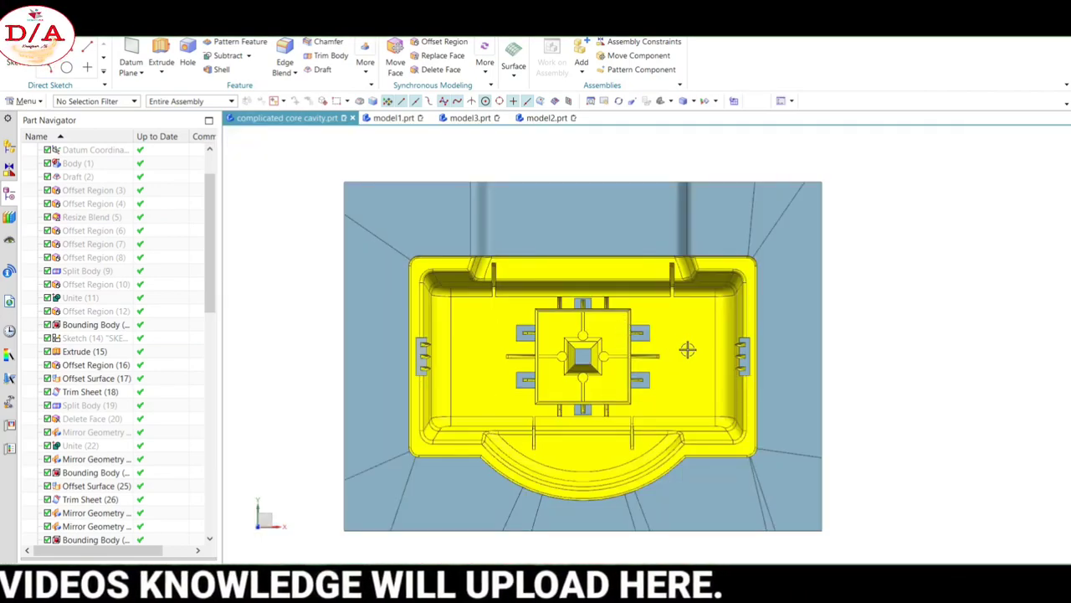
pyautogui.moveTo(689, 349); pyautogui.dragTo(682, 318, button='middle')
pyautogui.scroll(-2, 795, 335)
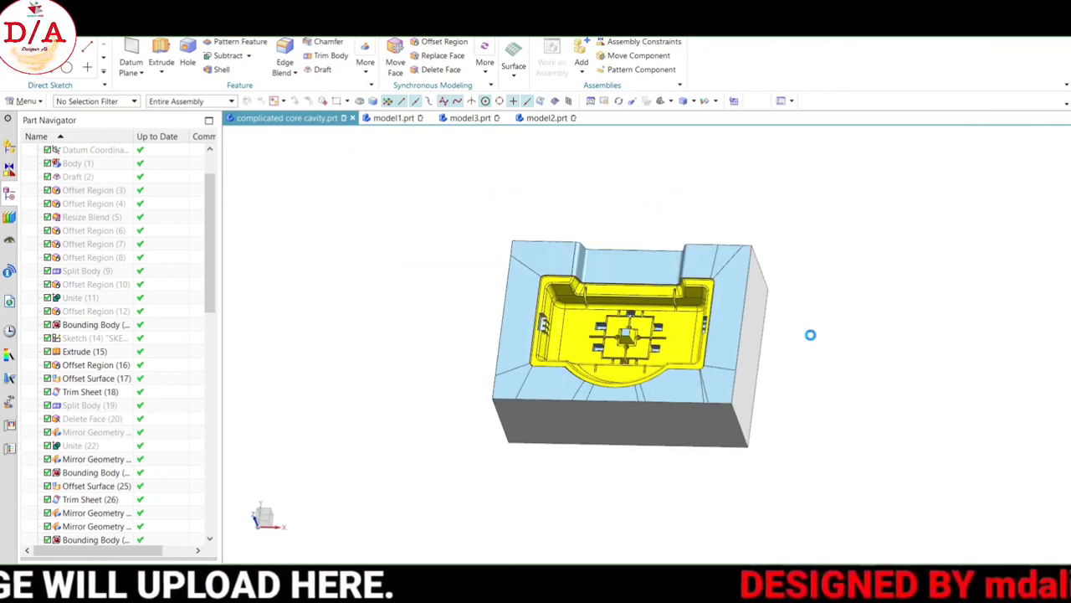
pyautogui.moveTo(810, 335); pyautogui.dragTo(689, 359, button='middle')
pyautogui.scroll(2, 689, 359)
pyautogui.scroll(-2, 956, 326)
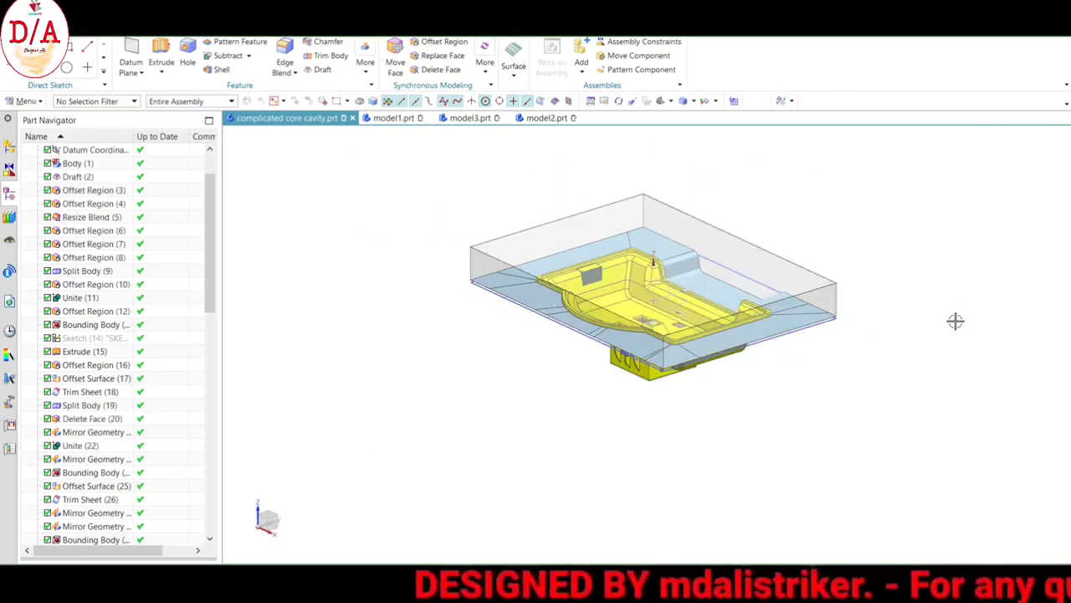
# Reapply the picked block's settings in Edit Object Display.
pyautogui.hotkey('ctrl', 'b')
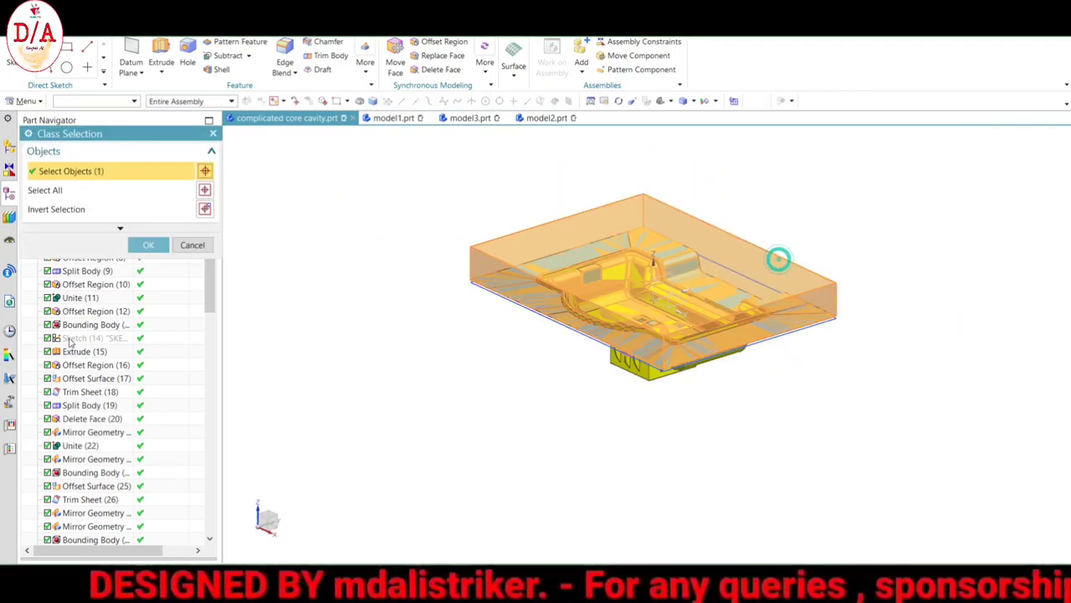
pyautogui.click(145, 247)
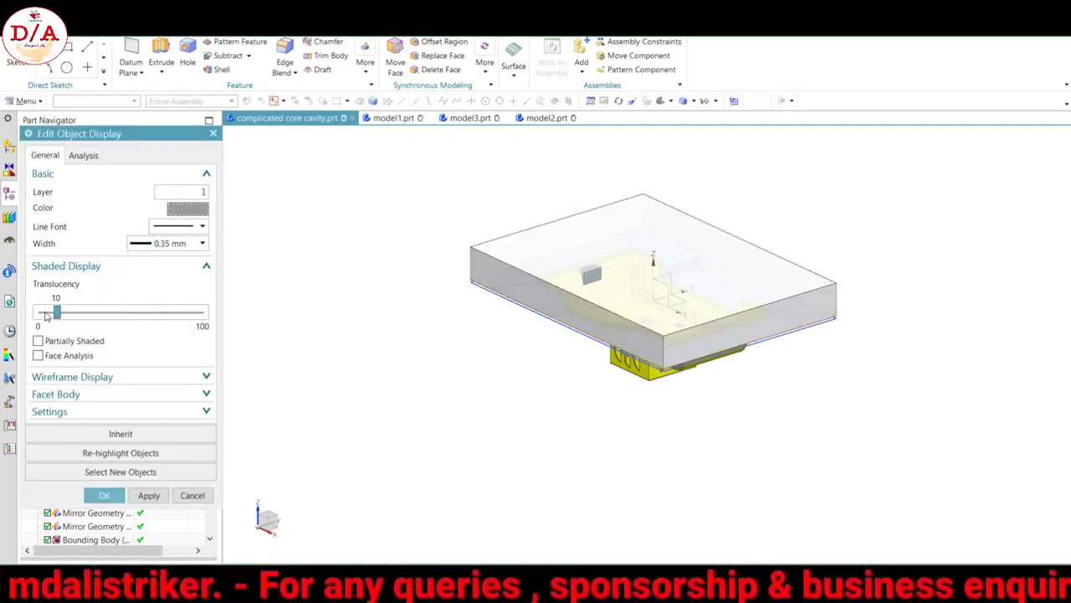
pyautogui.click(105, 496)
# Hide the thin upper block and orbit around the exposed mould half.
pyautogui.hotkey('ctrl', 'j')
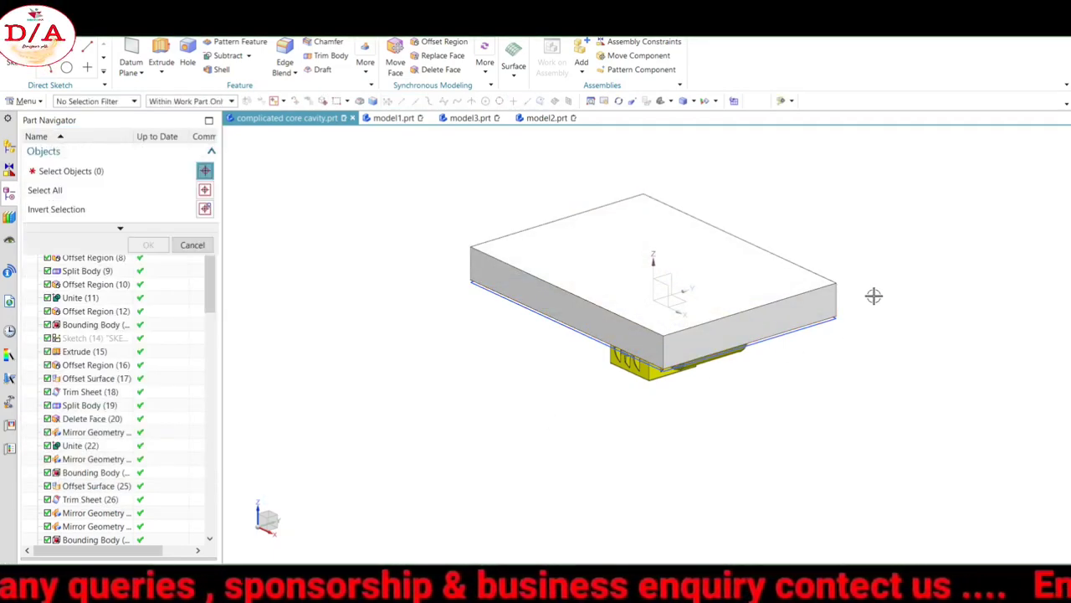
pyautogui.click(815, 310)
pyautogui.click(148, 244)
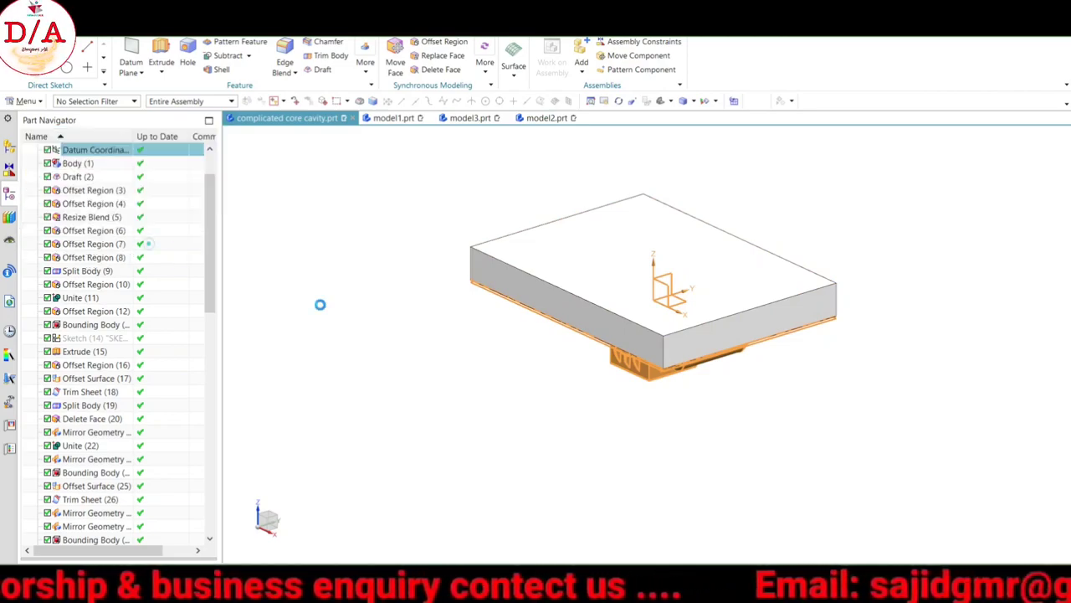
pyautogui.scroll(3, 880, 282)
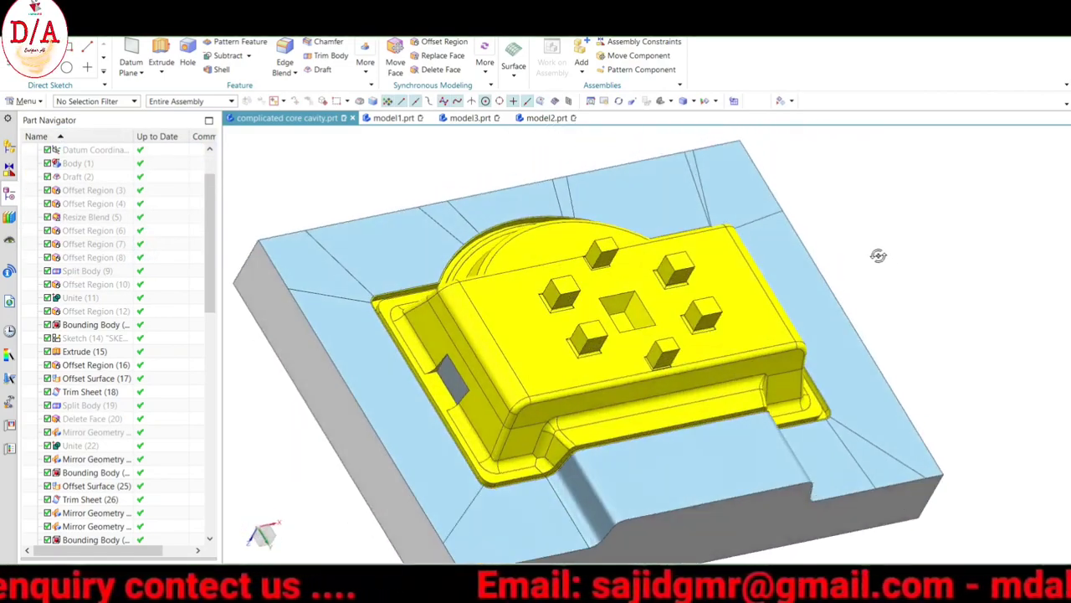
pyautogui.moveTo(879, 249); pyautogui.dragTo(622, 306, button='middle')
pyautogui.scroll(-3, 791, 324)
pyautogui.moveTo(791, 324)
pyautogui.mouseDown(button='middle')
pyautogui.moveTo(782, 323)
pyautogui.moveTo(854, 351)
pyautogui.moveTo(818, 326)
pyautogui.moveTo(801, 390)
pyautogui.moveTo(779, 306)
pyautogui.moveTo(845, 299)
pyautogui.moveTo(857, 363)
pyautogui.moveTo(842, 401)
pyautogui.moveTo(842, 330)
pyautogui.mouseUp(button='middle')
pyautogui.scroll(5, 880, 397)
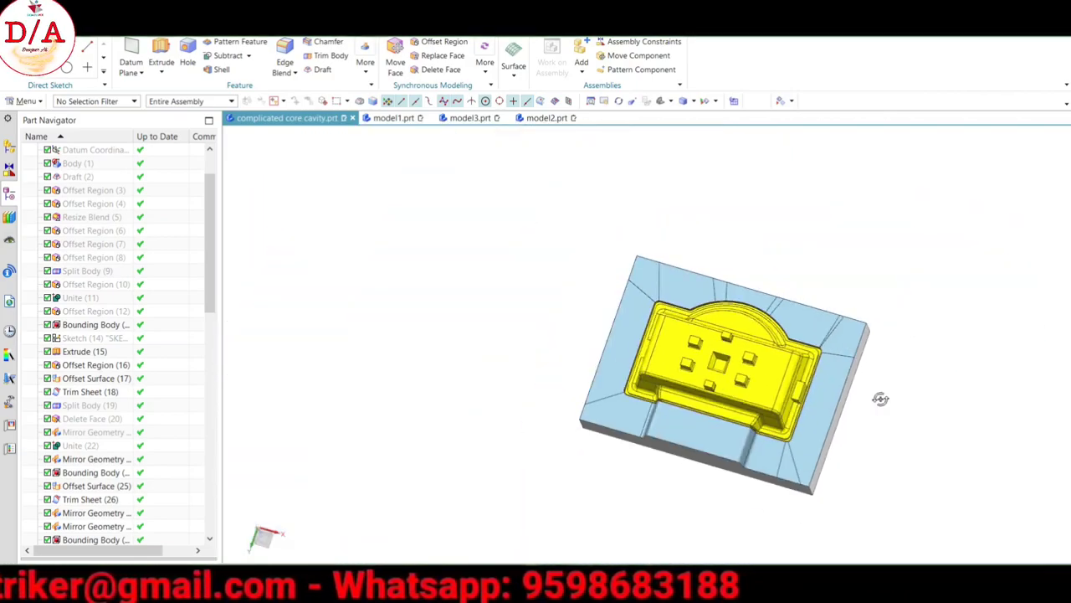
pyautogui.moveTo(880, 397)
pyautogui.mouseDown(button='middle')
pyautogui.moveTo(892, 426)
pyautogui.moveTo(870, 307)
pyautogui.mouseUp(button='middle')
# Swap shown and hidden bodies, inspect the mould half, and start Immediate Hide.
pyautogui.hotkey('ctrl', 'shift', 'b')
pyautogui.hotkey('ctrl', 'shift', 'b')
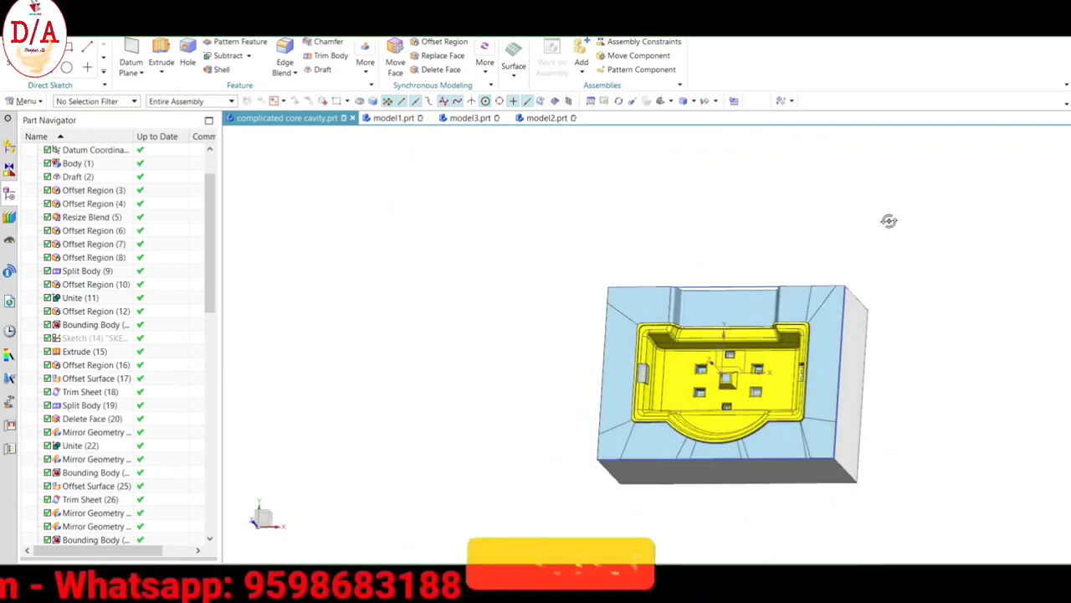
pyautogui.moveTo(890, 220)
pyautogui.mouseDown(button='middle')
pyautogui.moveTo(921, 385)
pyautogui.moveTo(889, 365)
pyautogui.mouseUp(button='middle')
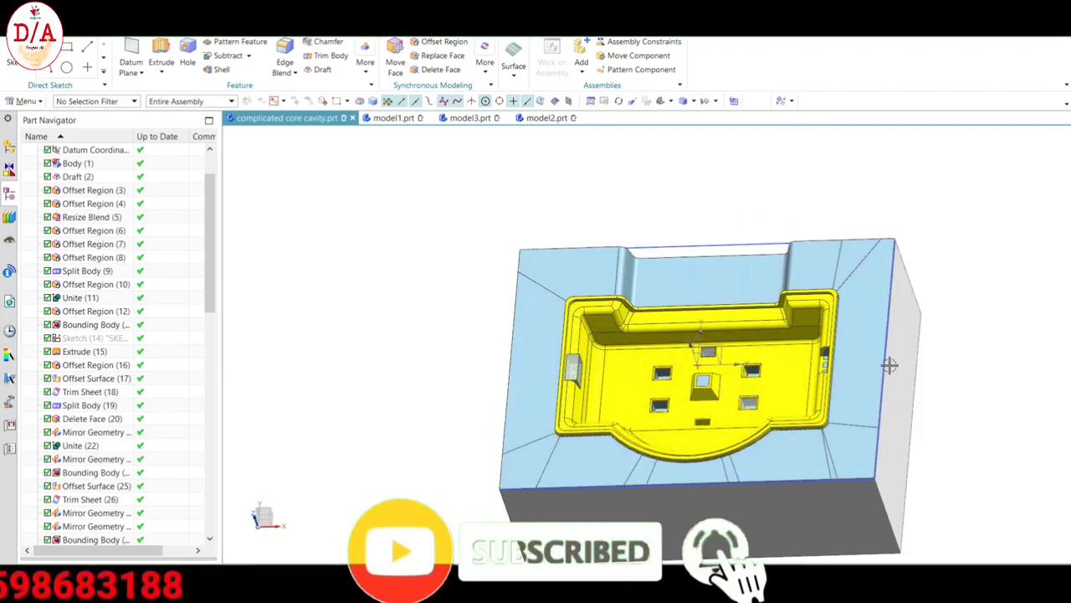
pyautogui.hotkey('ctrl', 'shift', 'i')
pyautogui.scroll(-5, 540, 350)
# Close the hiding tool and unite the small block with the yellow part.
pyautogui.scroll(5, 532, 339)
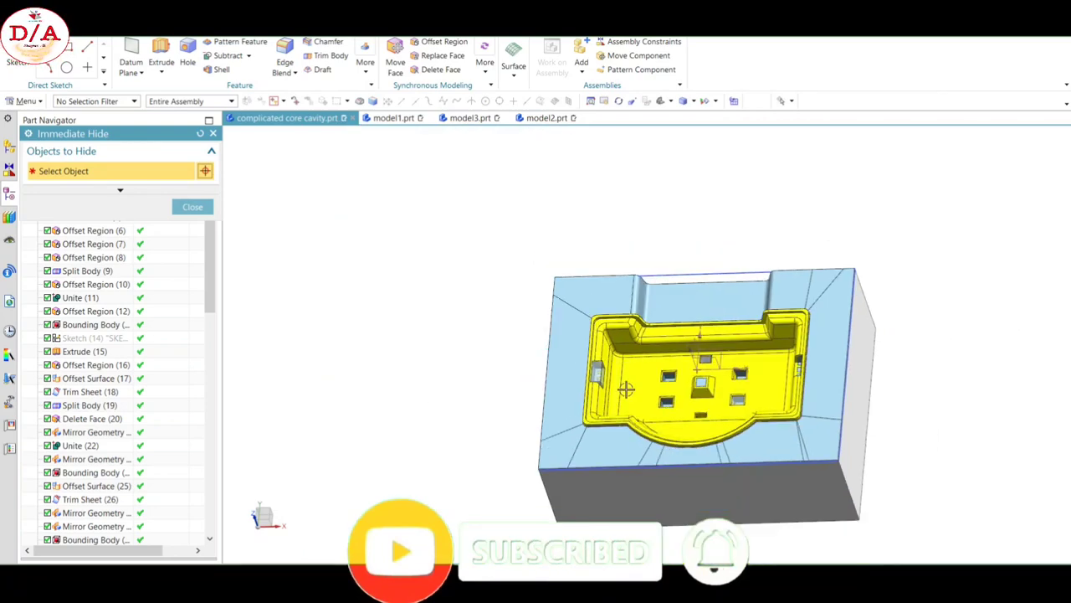
pyautogui.click(815, 332)
pyautogui.moveTo(815, 332)
pyautogui.mouseDown(button='middle')
pyautogui.moveTo(816, 463)
pyautogui.moveTo(815, 443)
pyautogui.mouseUp(button='middle')
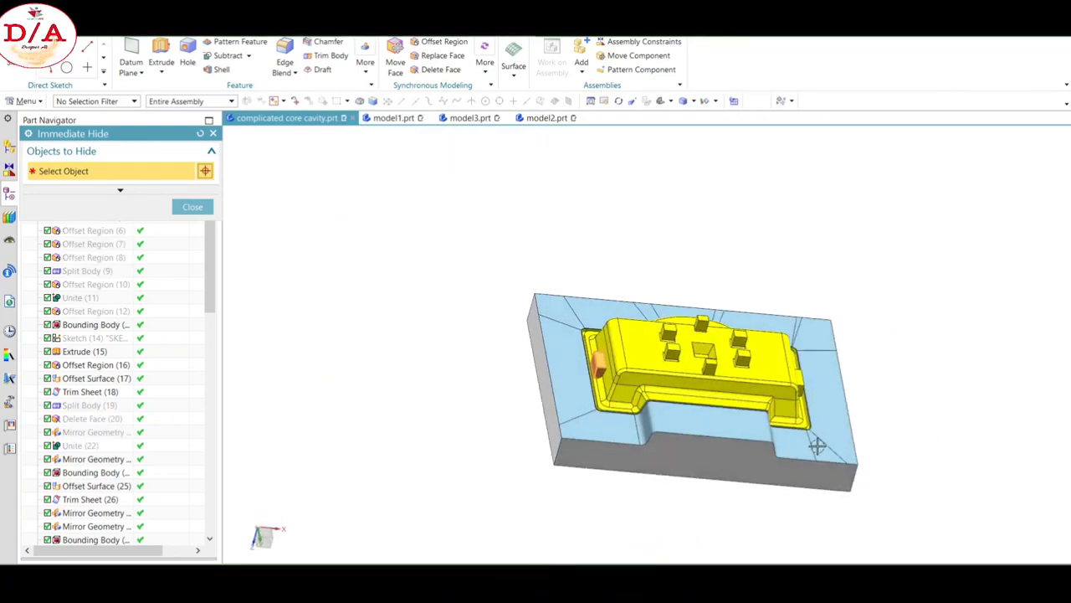
pyautogui.click(192, 207)
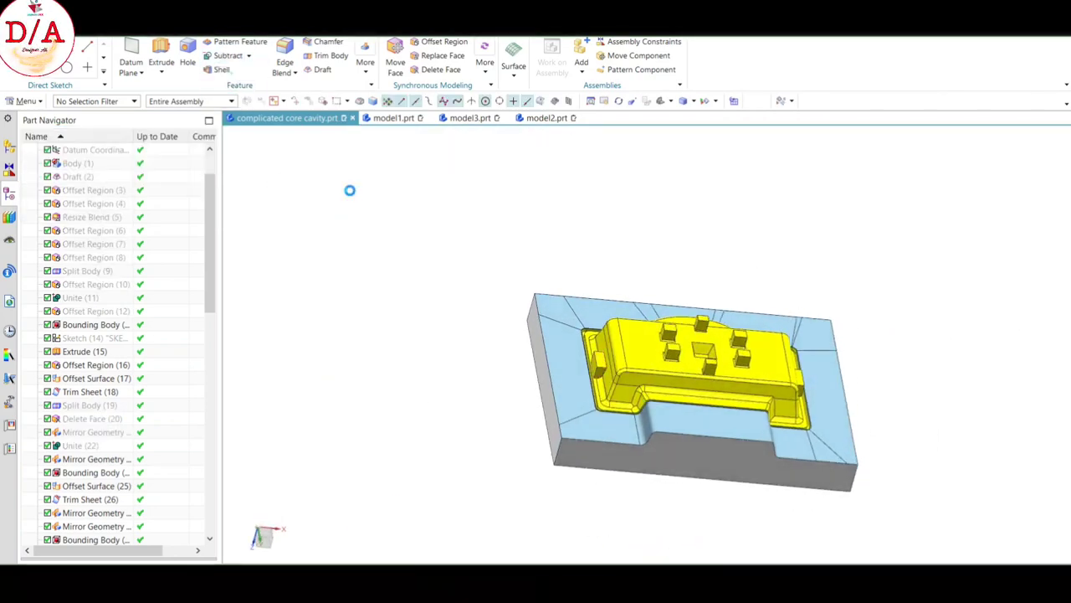
pyautogui.click(598, 358)
pyautogui.scroll(-5, 606, 361)
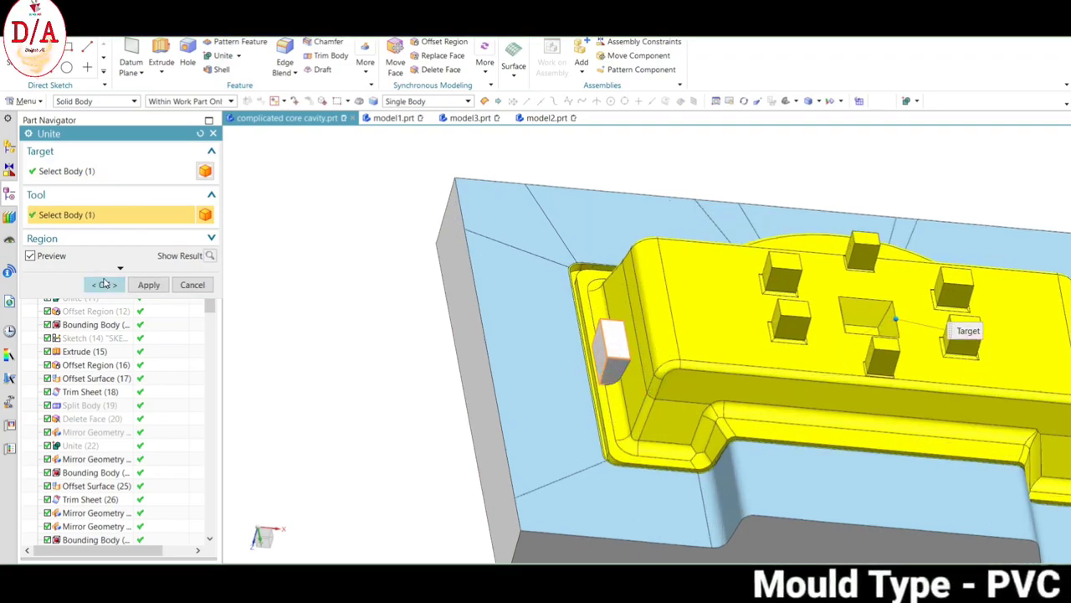
pyautogui.click(104, 283)
pyautogui.scroll(2, 558, 322)
# From the top view, make the cavity body slightly translucent in Edit Object Display.
pyautogui.hotkey('ctrl', 'alt', 't')
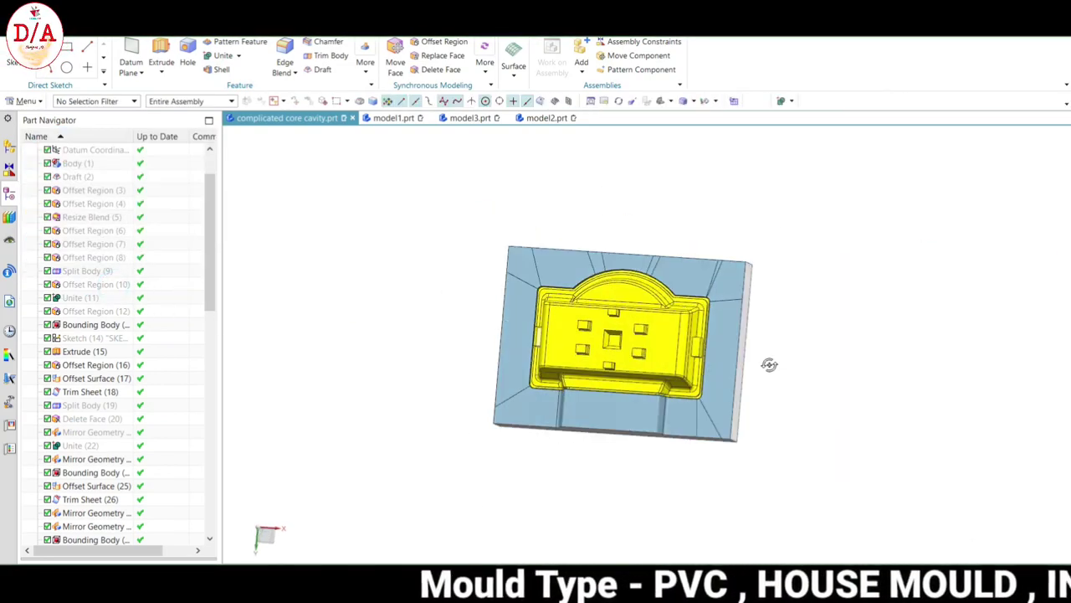
pyautogui.hotkey('ctrl', 'b')
pyautogui.click(598, 366)
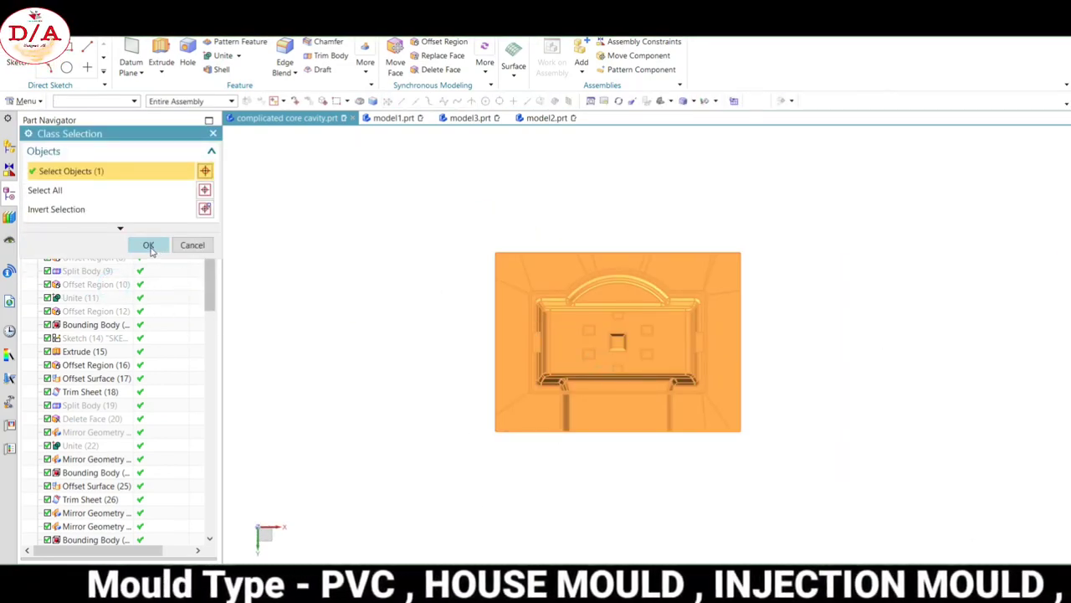
pyautogui.click(148, 245)
pyautogui.click(161, 304)
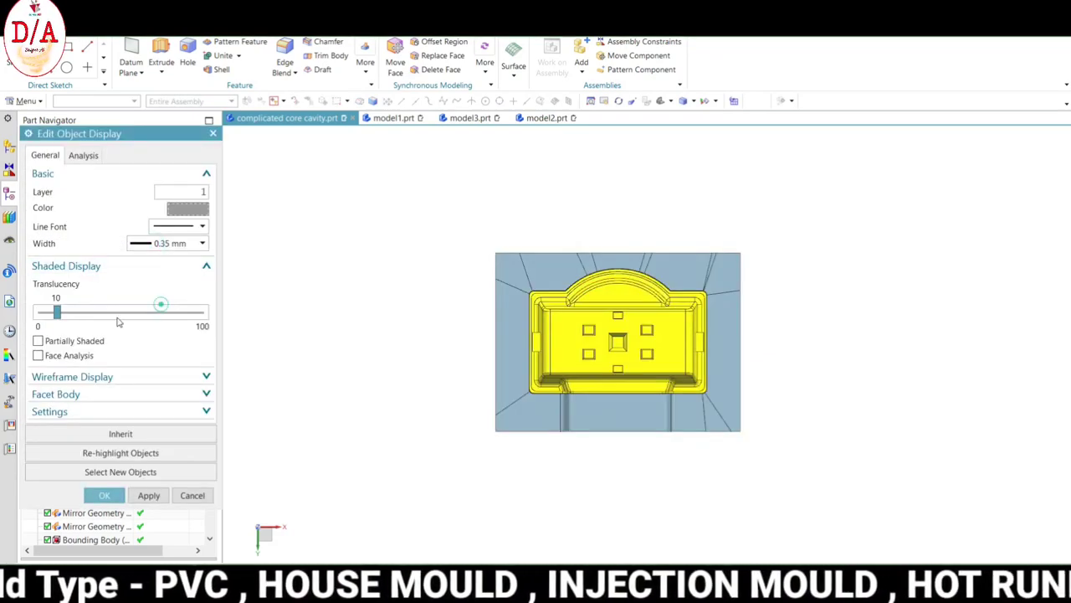
pyautogui.click(103, 494)
# Orbit around the core in its pocket and select the yellow core for display editing.
pyautogui.moveTo(990, 360)
pyautogui.mouseDown(button='middle')
pyautogui.moveTo(973, 329)
pyautogui.moveTo(803, 407)
pyautogui.moveTo(918, 368)
pyautogui.moveTo(916, 354)
pyautogui.mouseUp(button='middle')
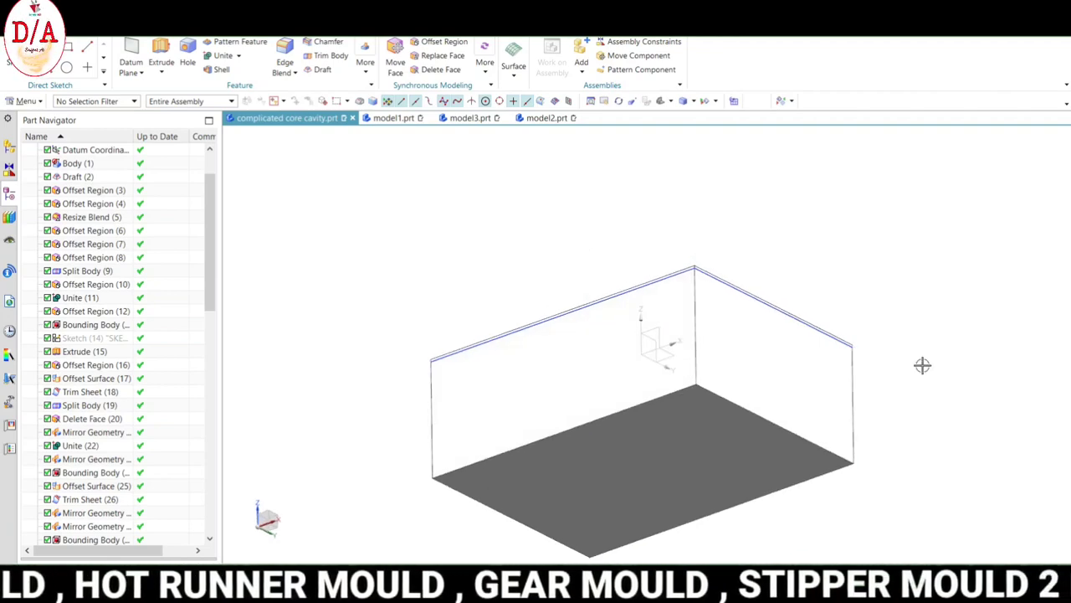
pyautogui.moveTo(845, 402)
pyautogui.mouseDown(button='middle')
pyautogui.moveTo(921, 296)
pyautogui.moveTo(926, 335)
pyautogui.mouseUp(button='middle')
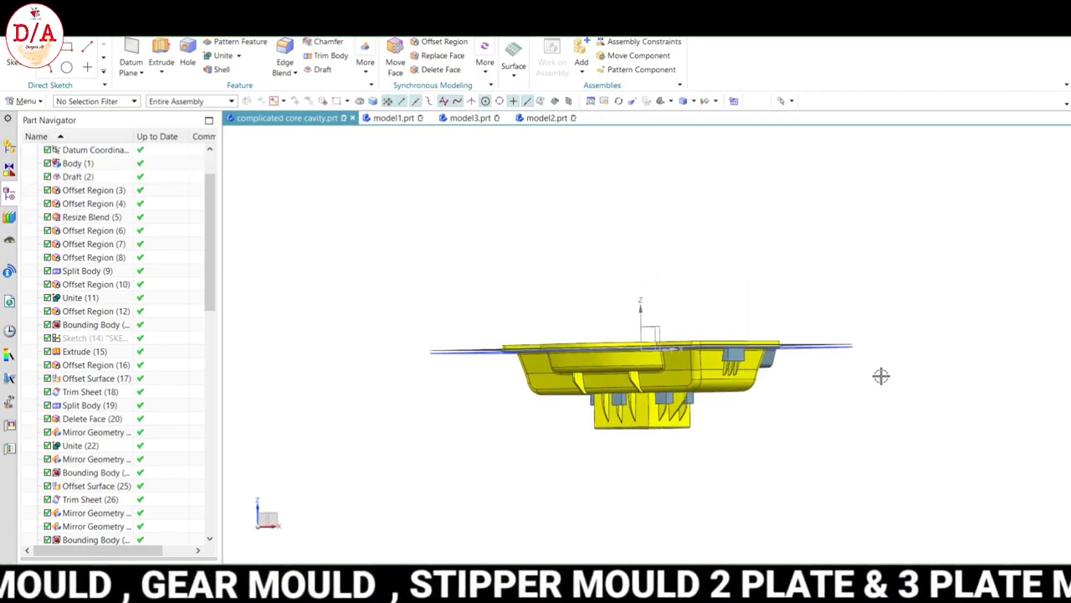
pyautogui.moveTo(880, 381); pyautogui.dragTo(887, 273, button='middle')
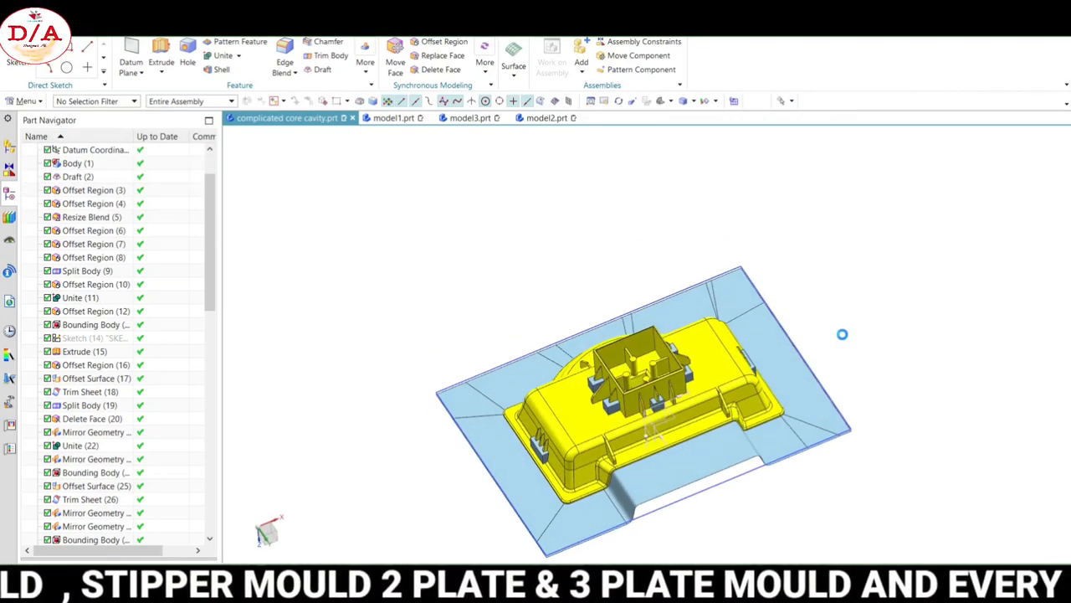
pyautogui.hotkey('ctrl', 'b')
pyautogui.click(725, 342)
pyautogui.click(148, 244)
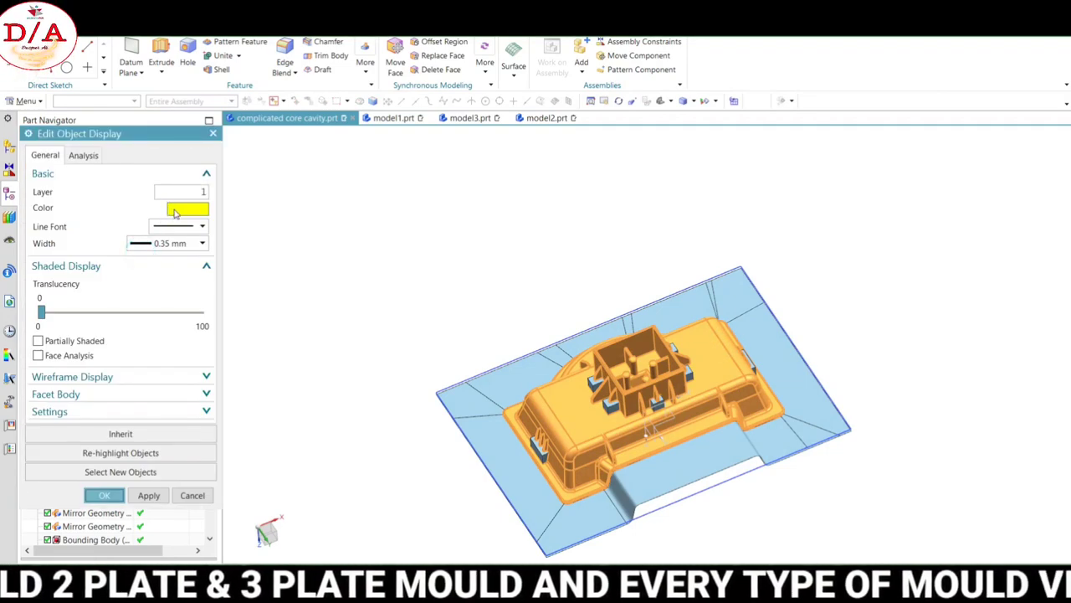
# Change the core's colour to blue and unhide the mould block.
pyautogui.click(175, 209)
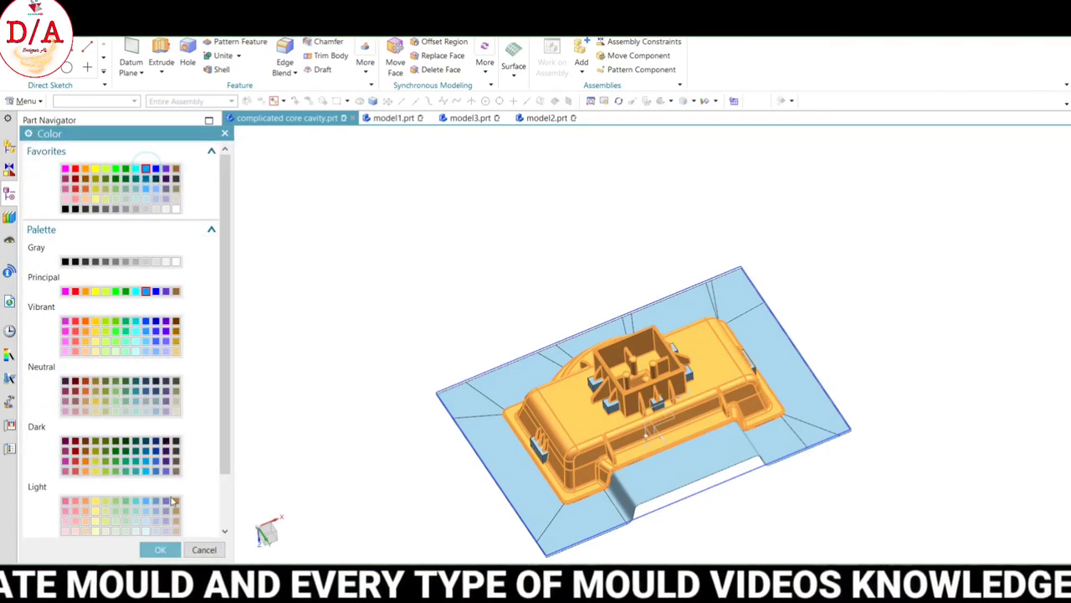
pyautogui.click(160, 550)
pyautogui.click(105, 497)
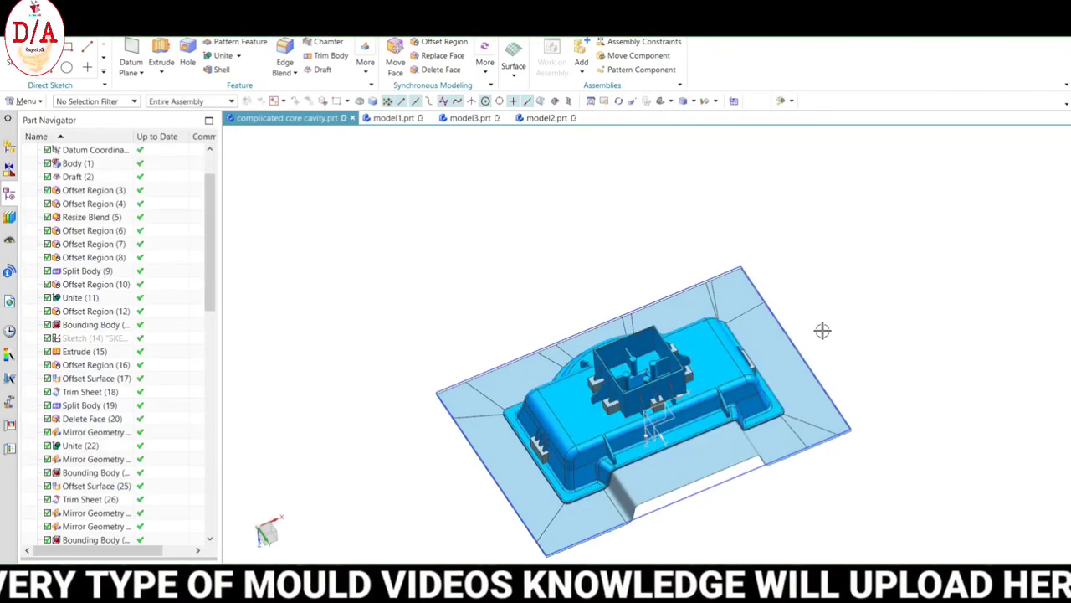
pyautogui.hotkey('ctrl', 'shift', 'u')
# Switch the rendering style to Static Wireframe from the trimetric view.
pyautogui.moveTo(903, 325)
pyautogui.mouseDown(button='middle')
pyautogui.moveTo(904, 343)
pyautogui.moveTo(927, 332)
pyautogui.mouseUp(button='middle')
pyautogui.press('Home')
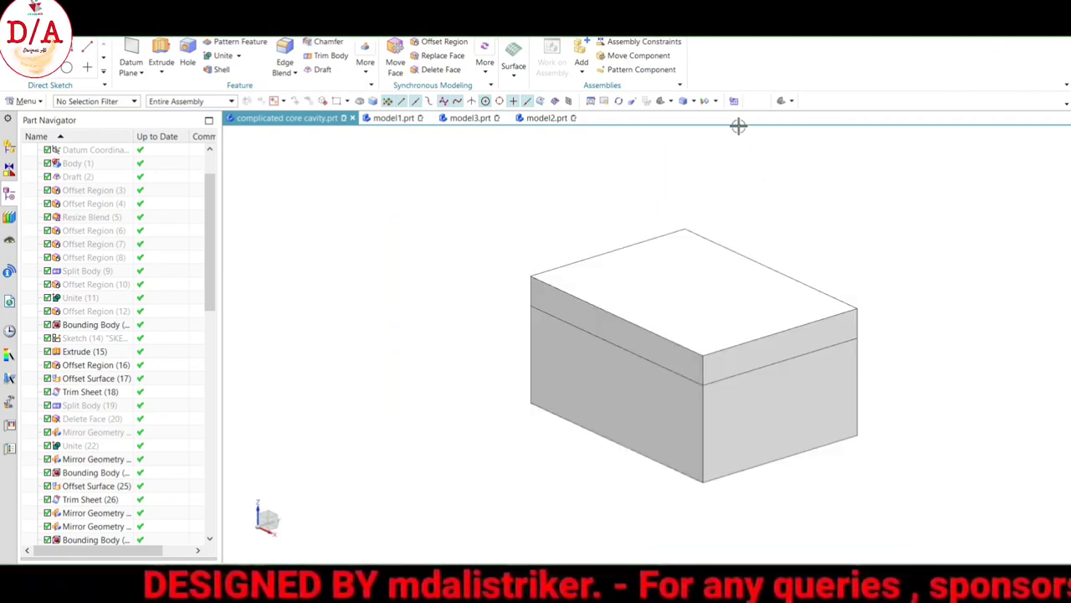
pyautogui.rightClick(877, 262)
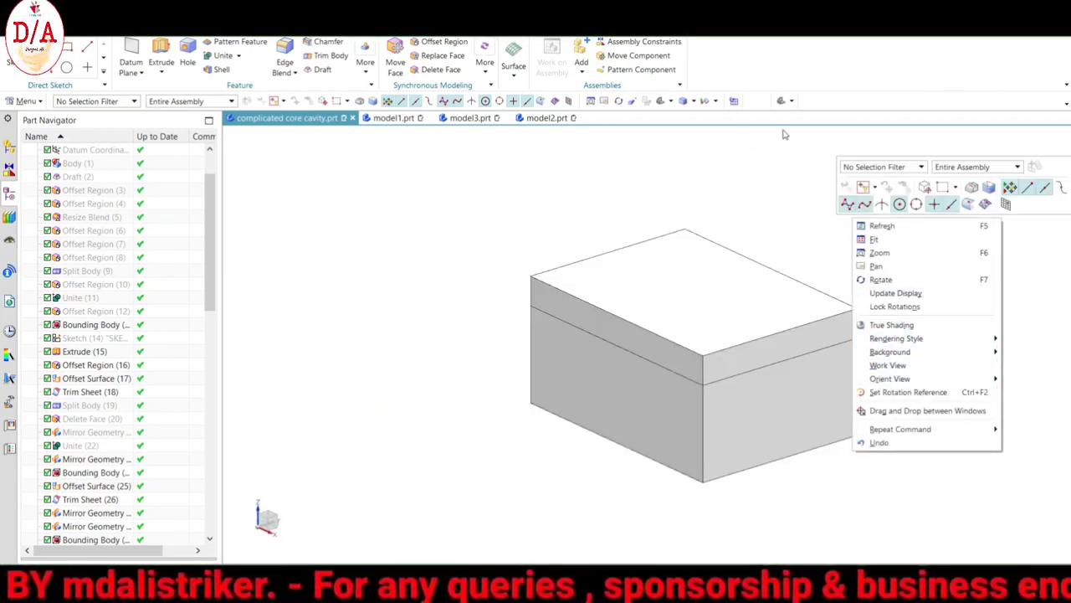
pyautogui.click(694, 101)
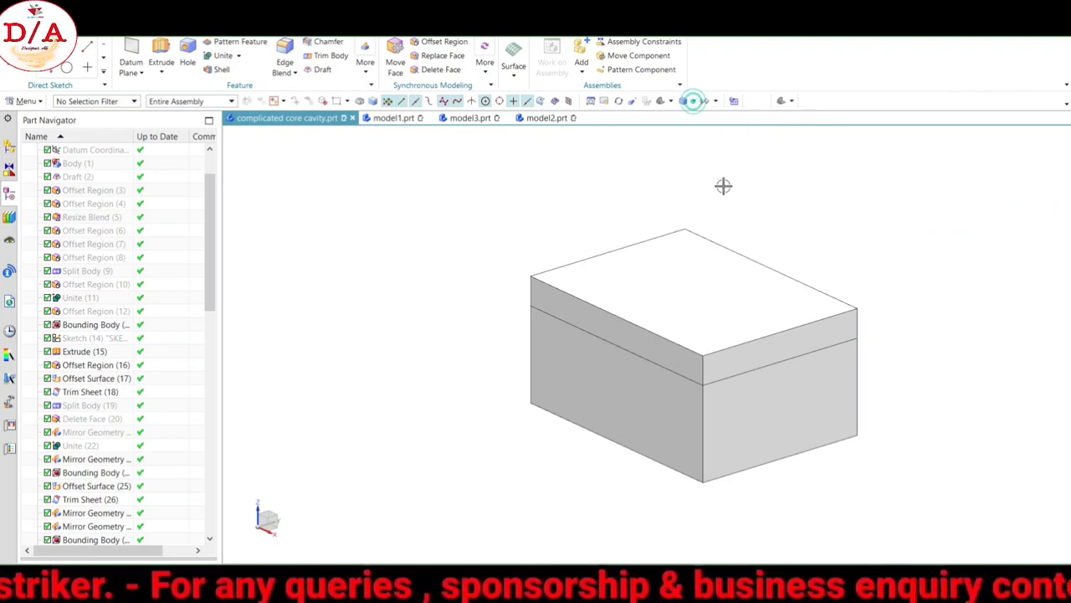
pyautogui.rightClick(696, 107)
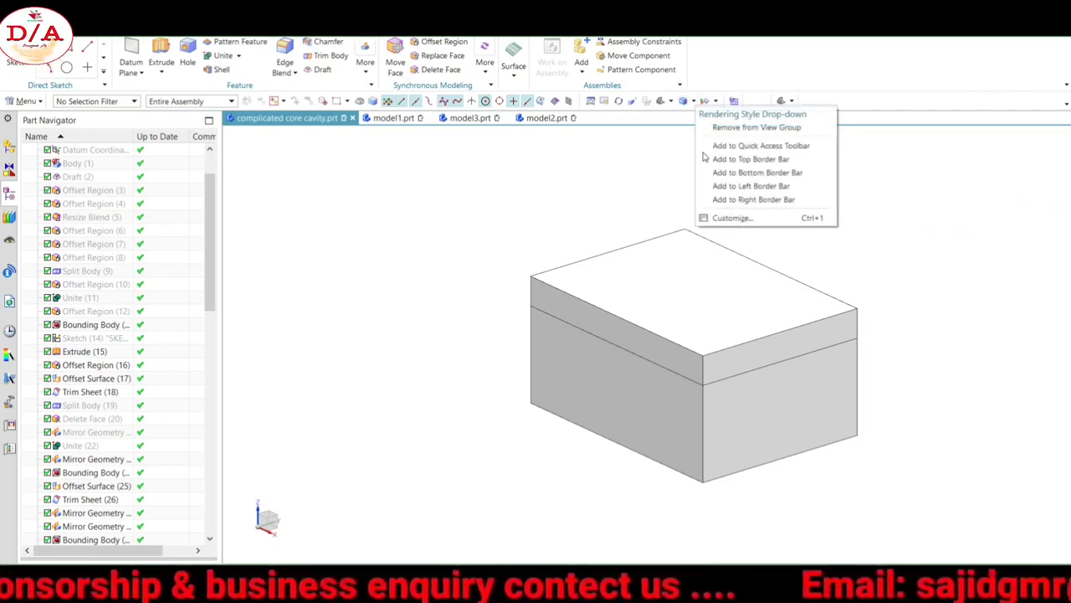
pyautogui.click(690, 102)
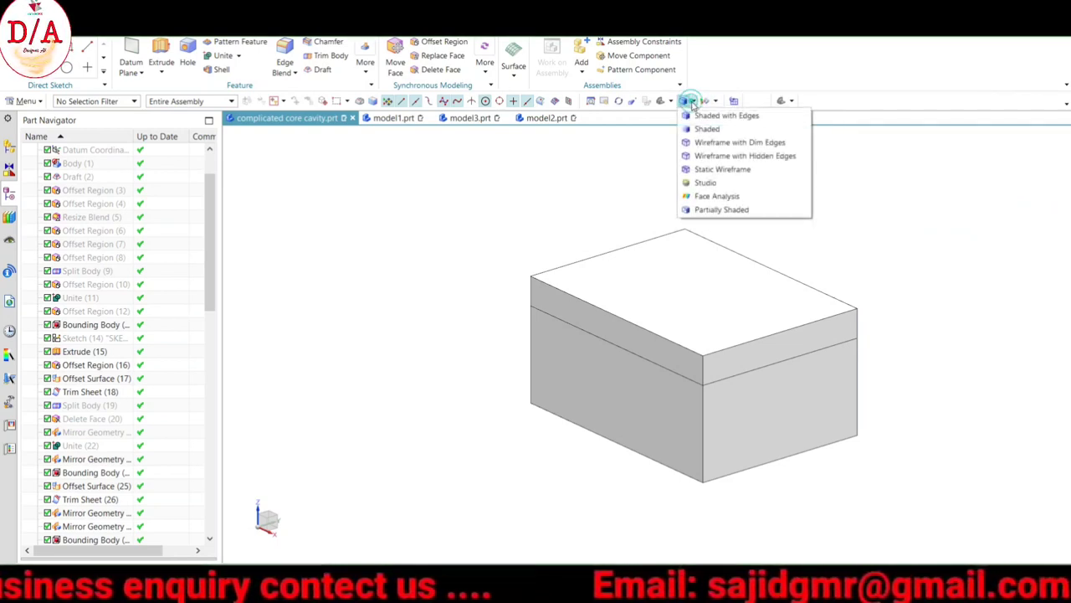
pyautogui.click(703, 170)
# Make the background Dark, check Top and Front views, then return to Shaded with Edges.
pyautogui.rightClick(878, 240)
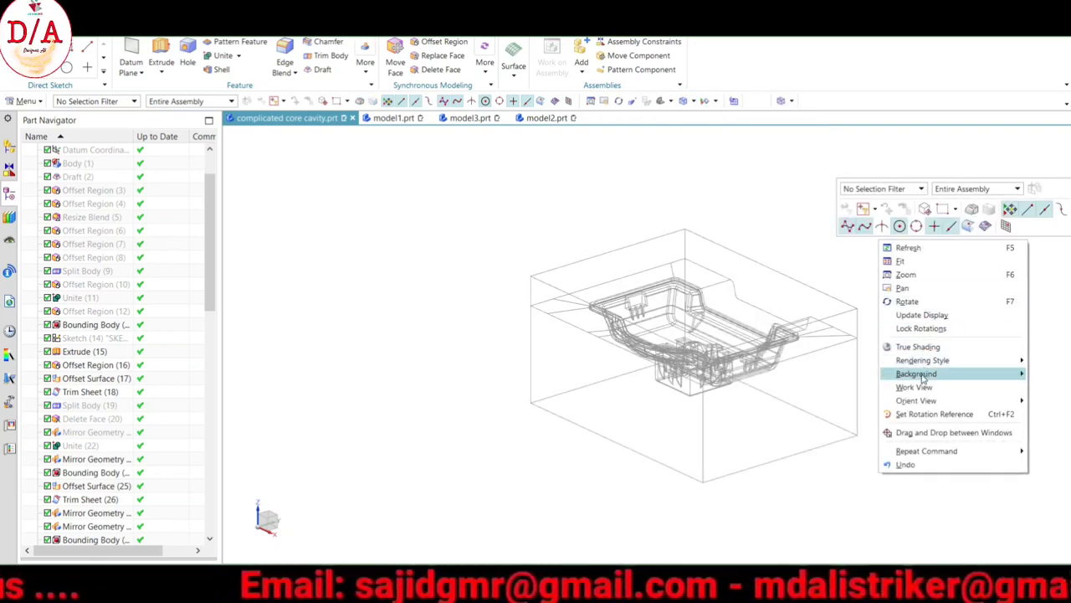
pyautogui.click(837, 428)
pyautogui.moveTo(862, 406)
pyautogui.mouseDown(button='middle')
pyautogui.moveTo(947, 361)
pyautogui.moveTo(777, 341)
pyautogui.mouseUp(button='middle')
pyautogui.press('F8')
pyautogui.moveTo(627, 278)
pyautogui.mouseDown(button='middle')
pyautogui.moveTo(868, 334)
pyautogui.moveTo(862, 279)
pyautogui.moveTo(878, 256)
pyautogui.moveTo(834, 253)
pyautogui.mouseUp(button='middle')
pyautogui.press('F8')
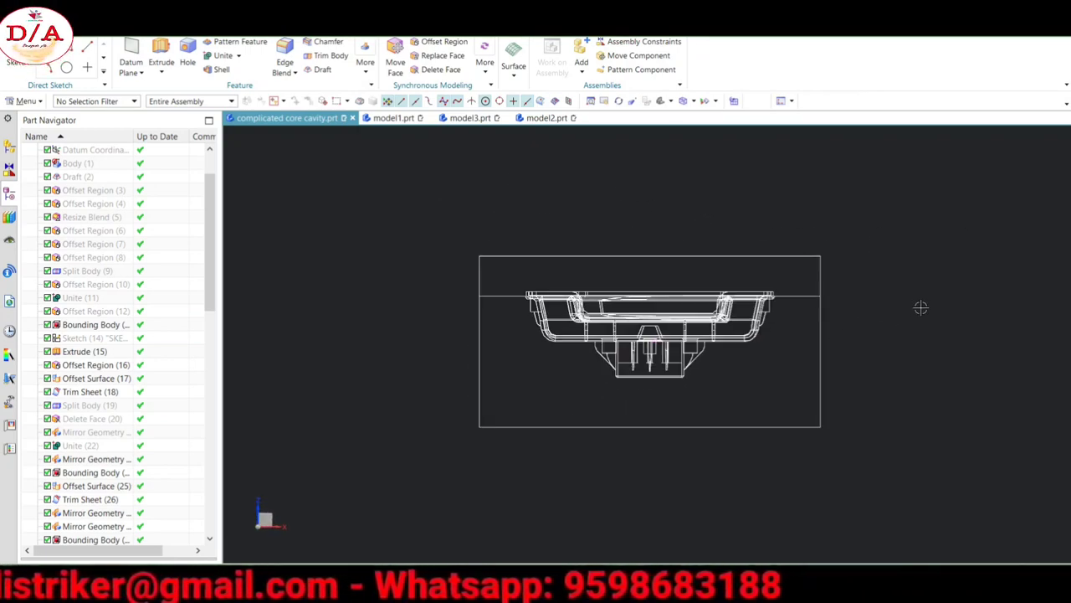
pyautogui.click(919, 288)
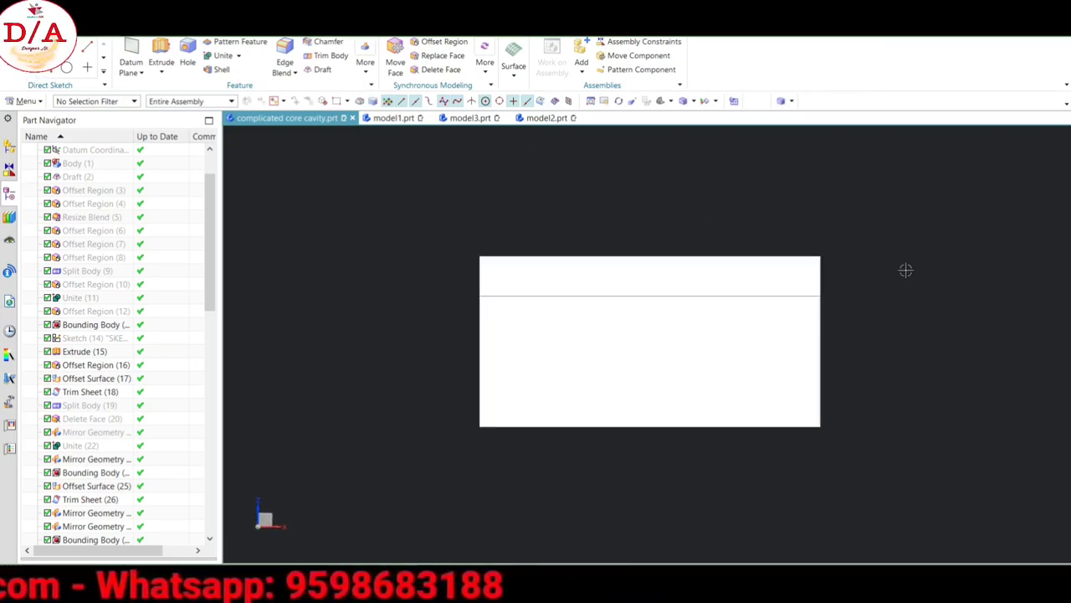
pyautogui.press('Home')
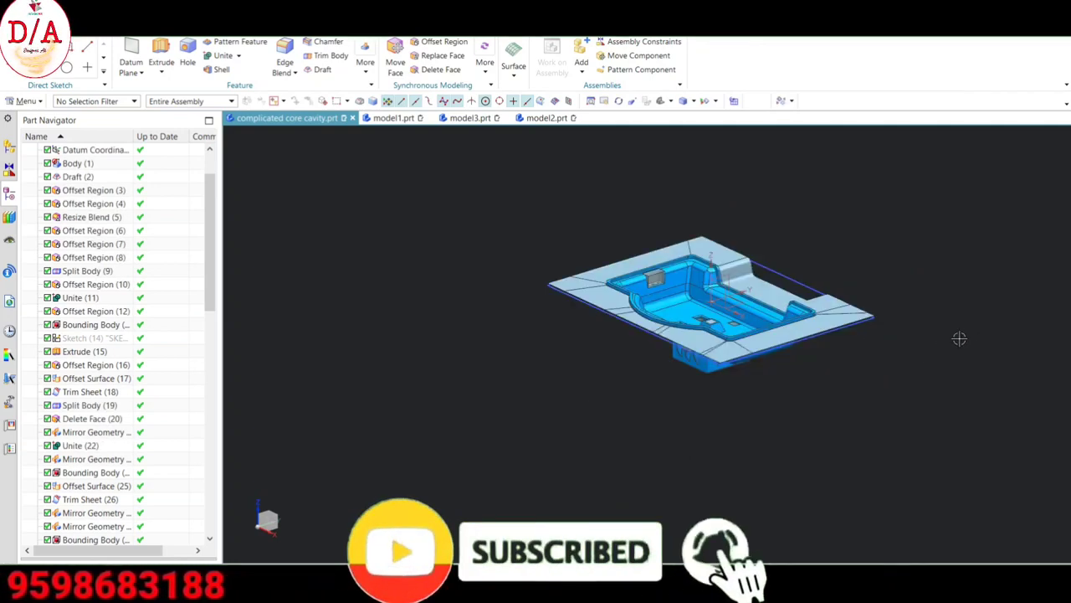
# Hide the blue cavity body and the datum coordinate system.
pyautogui.scroll(5, 959, 337)
pyautogui.scroll(-3, 966, 310)
pyautogui.hotkey('ctrl', 'shift', 'i')
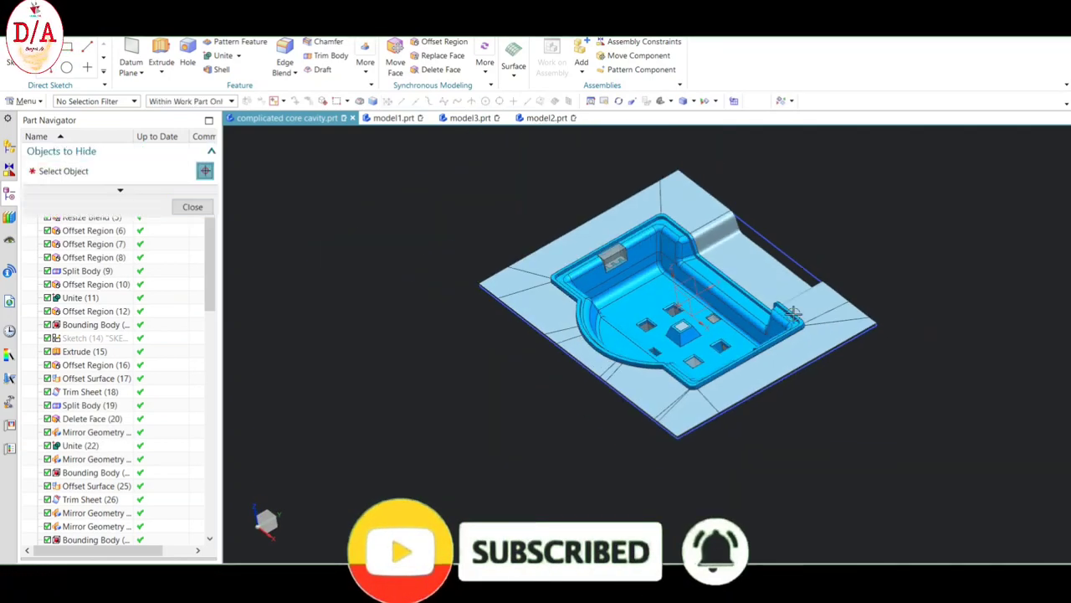
pyautogui.click(775, 313)
pyautogui.scroll(3, 775, 312)
pyautogui.scroll(-2, 711, 335)
pyautogui.scroll(-3, 711, 335)
pyautogui.press('Escape')
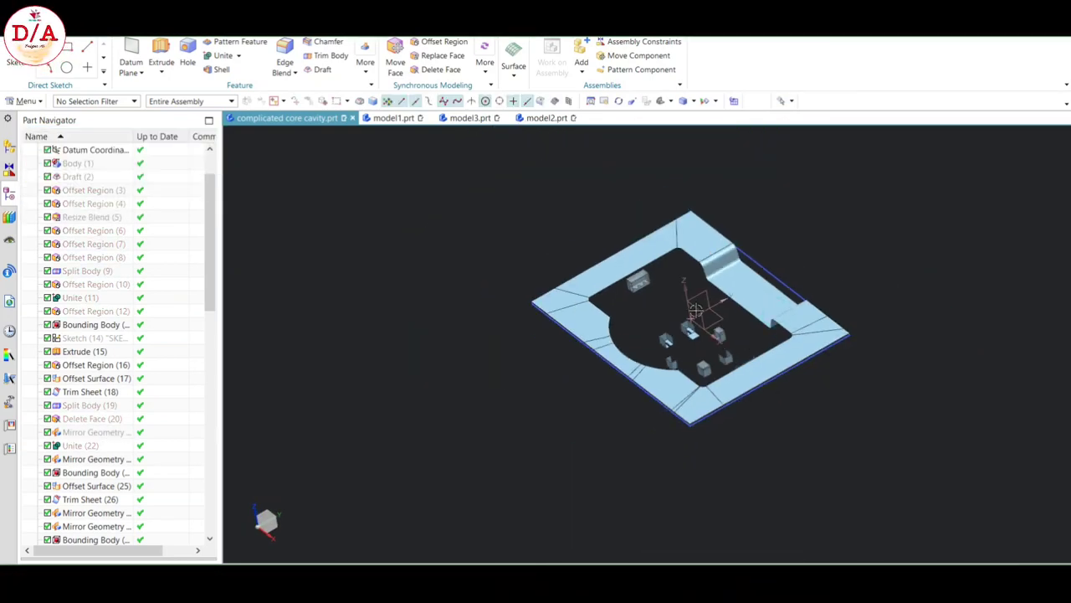
pyautogui.click(695, 309)
pyautogui.click(801, 291)
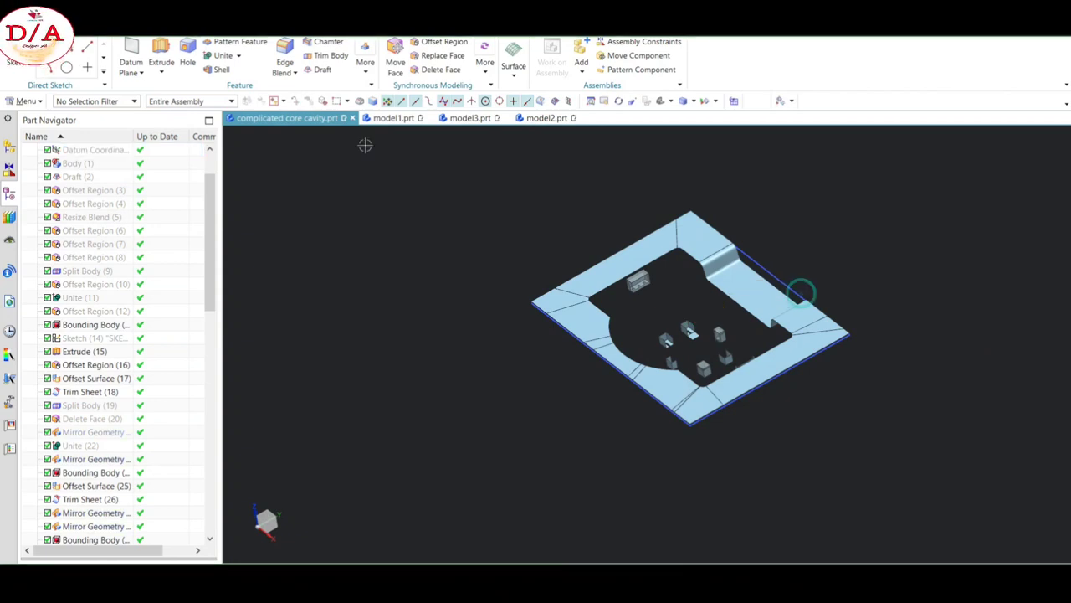
pyautogui.scroll(-2, 477, 194)
# Move the plate and its small blocks (18 objects) onto layer 21, then bring back the mould block.
pyautogui.click(209, 60)
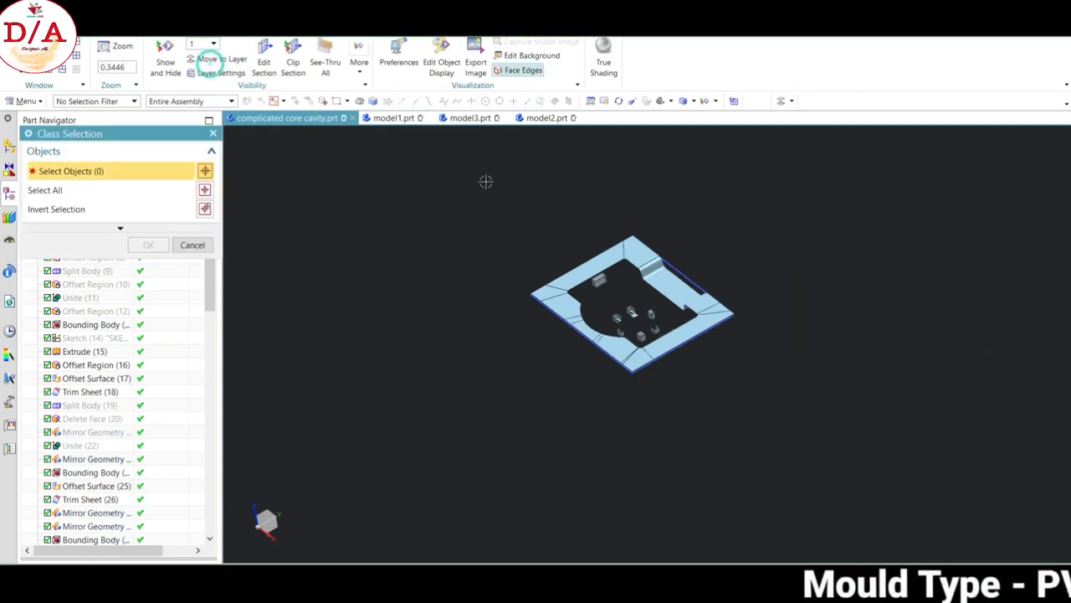
pyautogui.moveTo(797, 449); pyautogui.dragTo(797, 449)
pyautogui.click(150, 245)
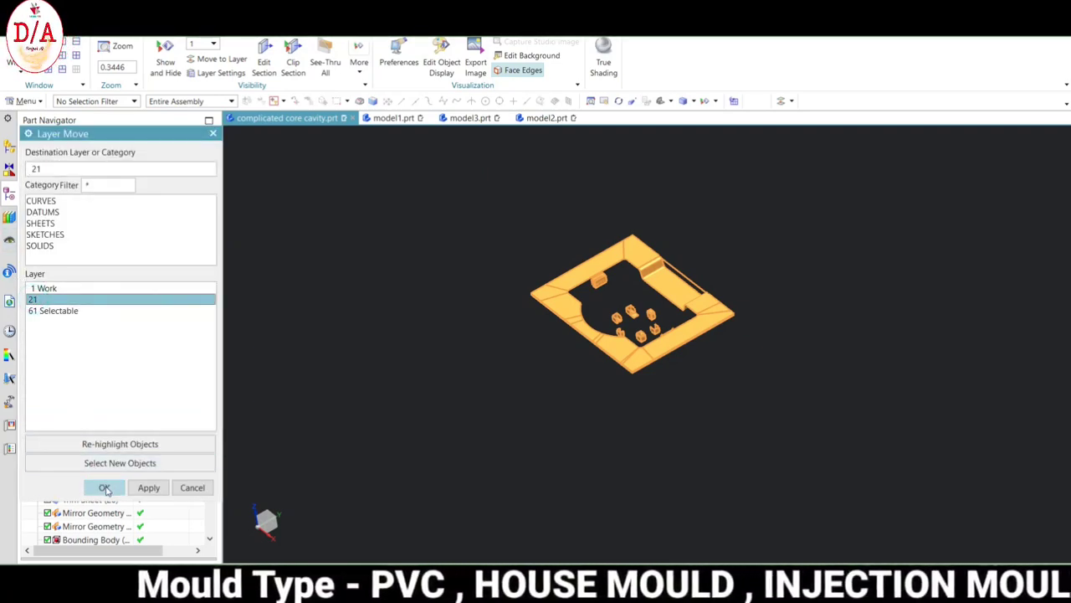
pyautogui.click(105, 488)
pyautogui.hotkey('ctrl', 'z')
pyautogui.hotkey('ctrl', 'f')
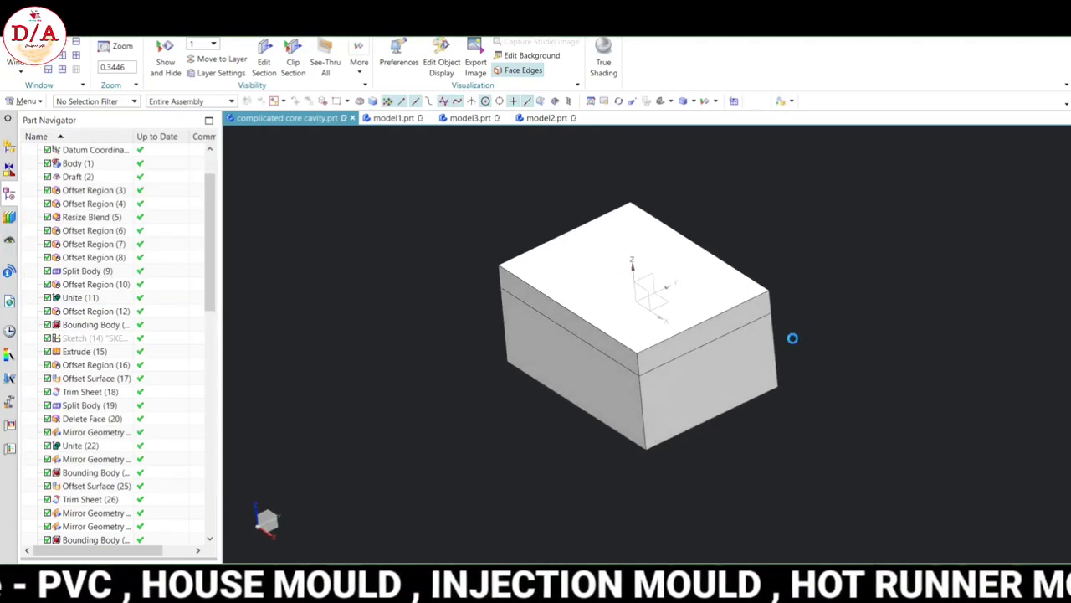
pyautogui.hotkey('ctrl', 'b')
pyautogui.click(756, 219)
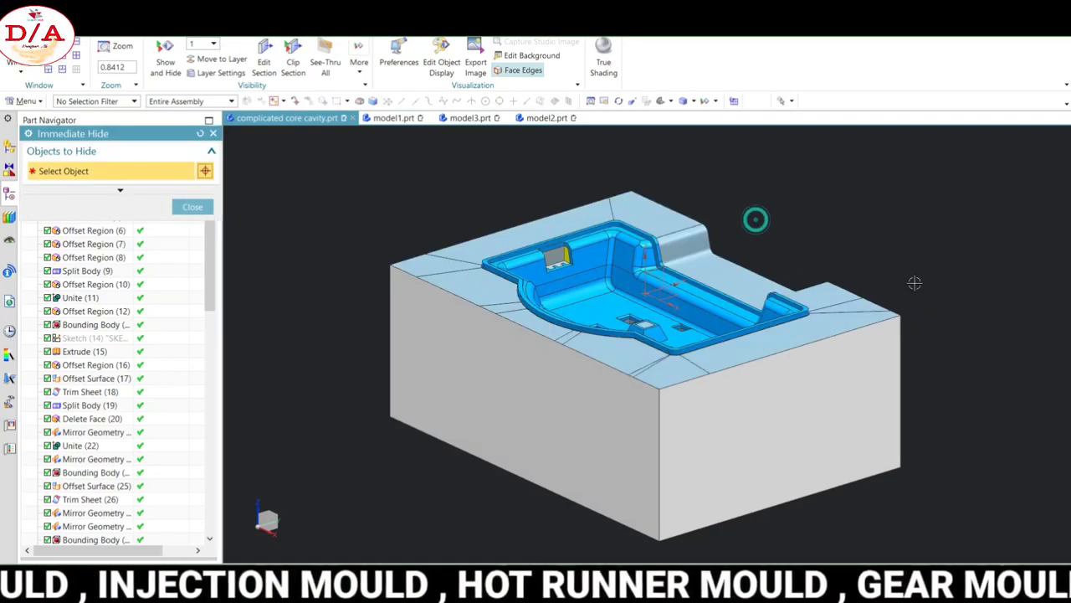
pyautogui.moveTo(917, 228)
pyautogui.mouseDown(button='middle')
pyautogui.moveTo(938, 227)
pyautogui.moveTo(801, 301)
pyautogui.mouseUp(button='middle')
pyautogui.click(801, 302)
pyautogui.moveTo(881, 299)
pyautogui.mouseDown(button='middle')
pyautogui.moveTo(898, 309)
pyautogui.moveTo(878, 282)
pyautogui.moveTo(753, 329)
pyautogui.mouseUp(button='middle')
pyautogui.scroll(-2, 753, 329)
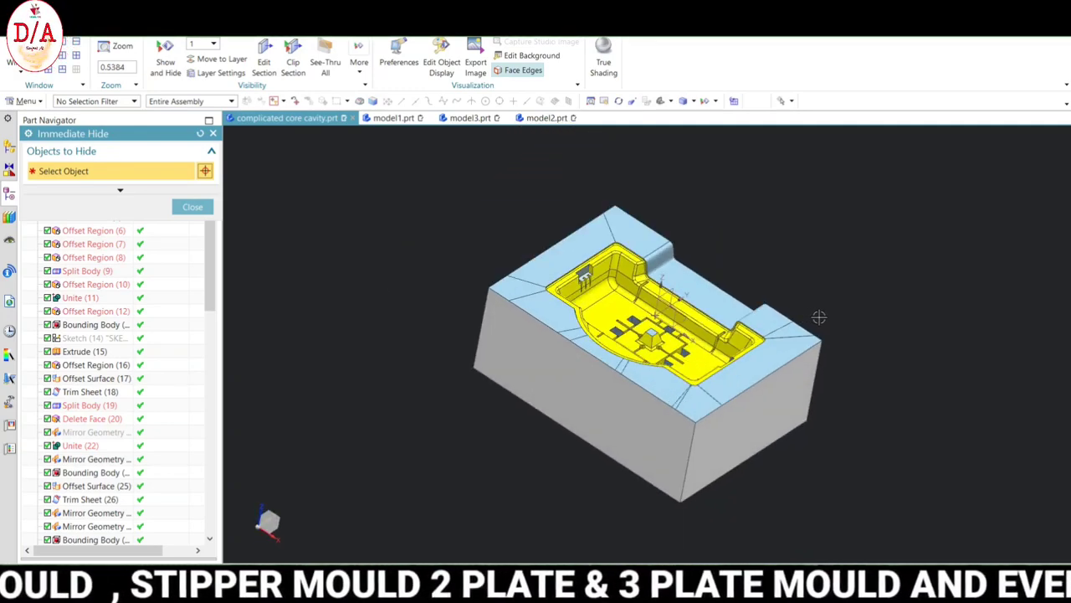
pyautogui.press('Escape')
pyautogui.moveTo(818, 271); pyautogui.dragTo(832, 296, button='middle')
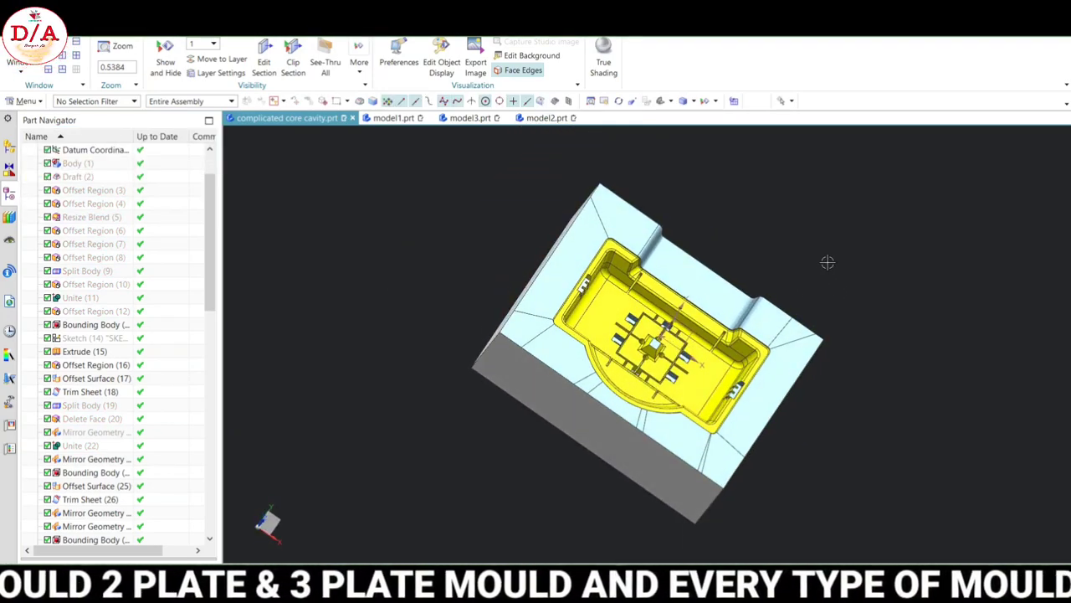
pyautogui.press('Home')
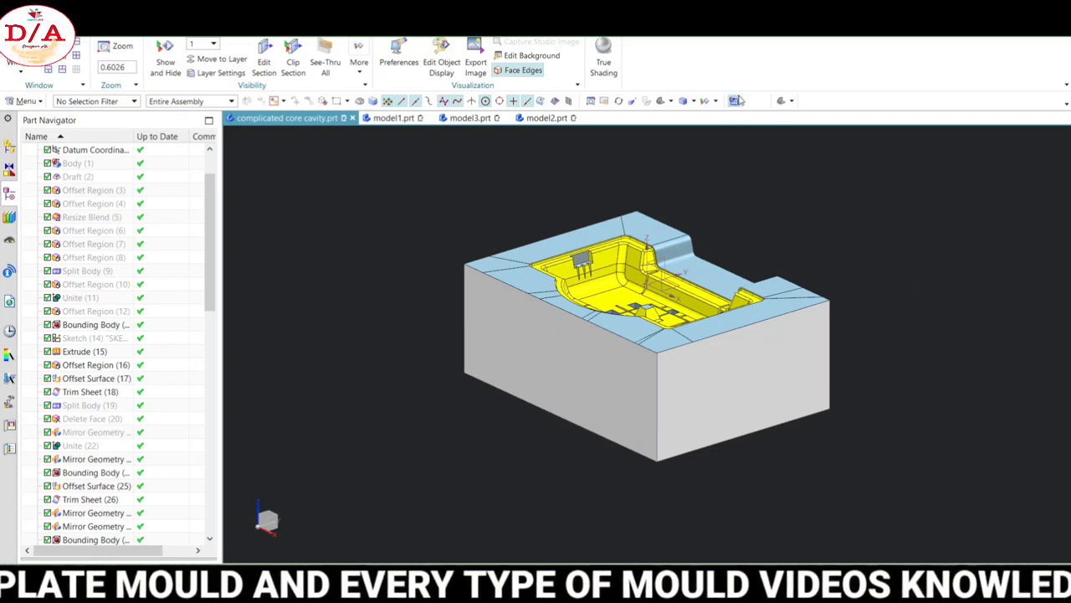
pyautogui.moveTo(848, 240); pyautogui.dragTo(849, 289, button='middle')
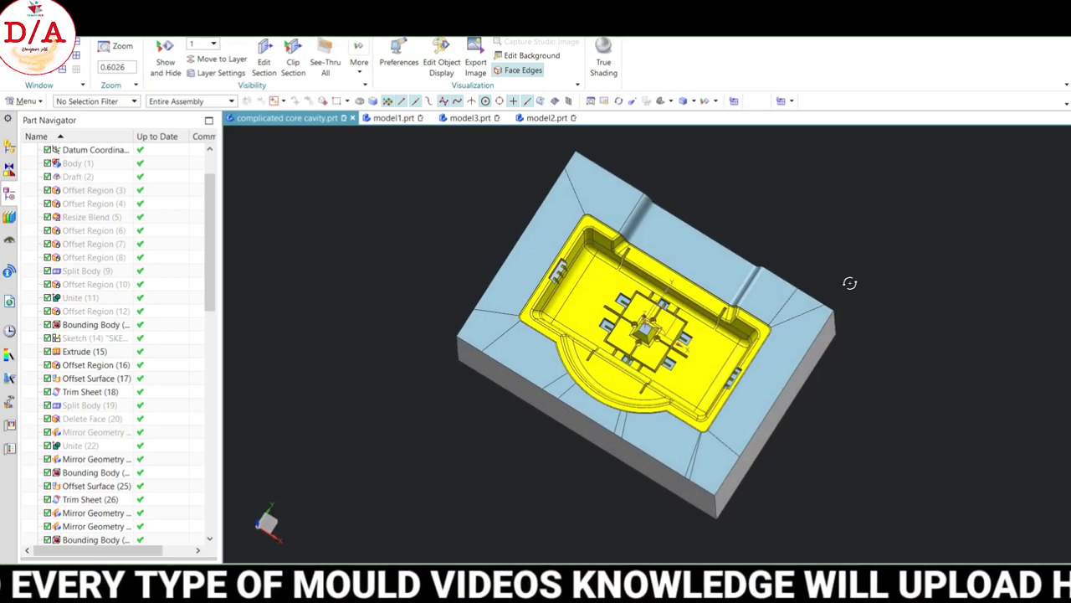
pyautogui.press('Home')
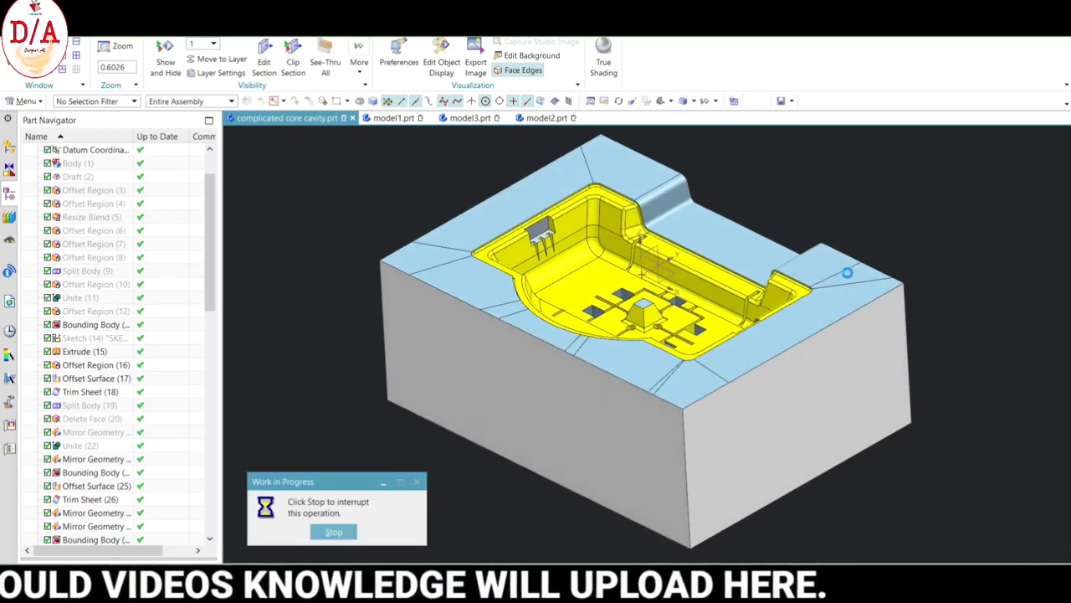
pyautogui.click(734, 101)
pyautogui.click(734, 100)
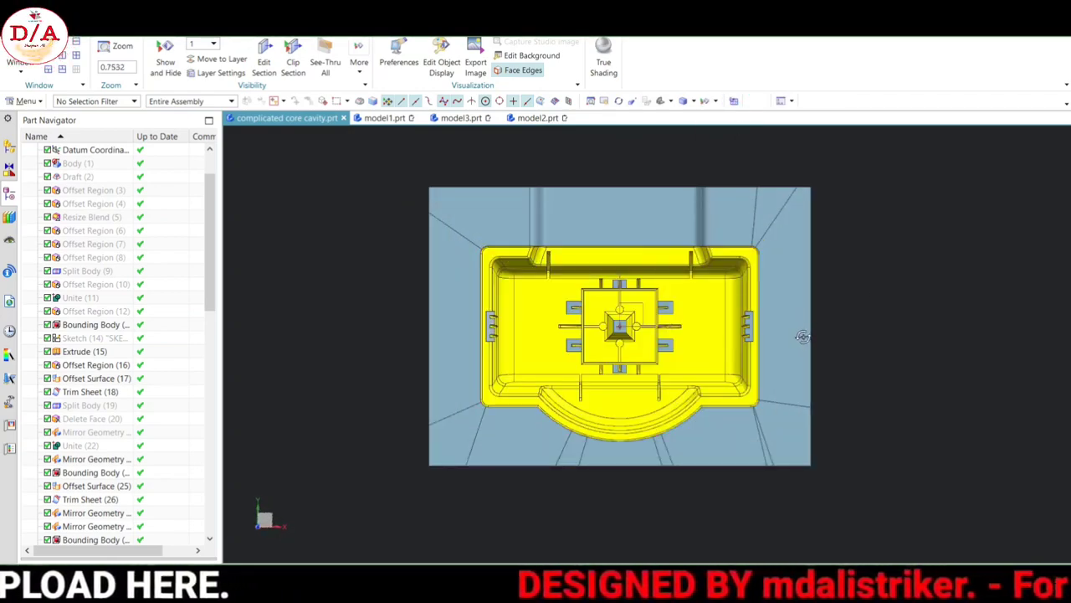
pyautogui.scroll(5, 801, 336)
pyautogui.scroll(3, 706, 301)
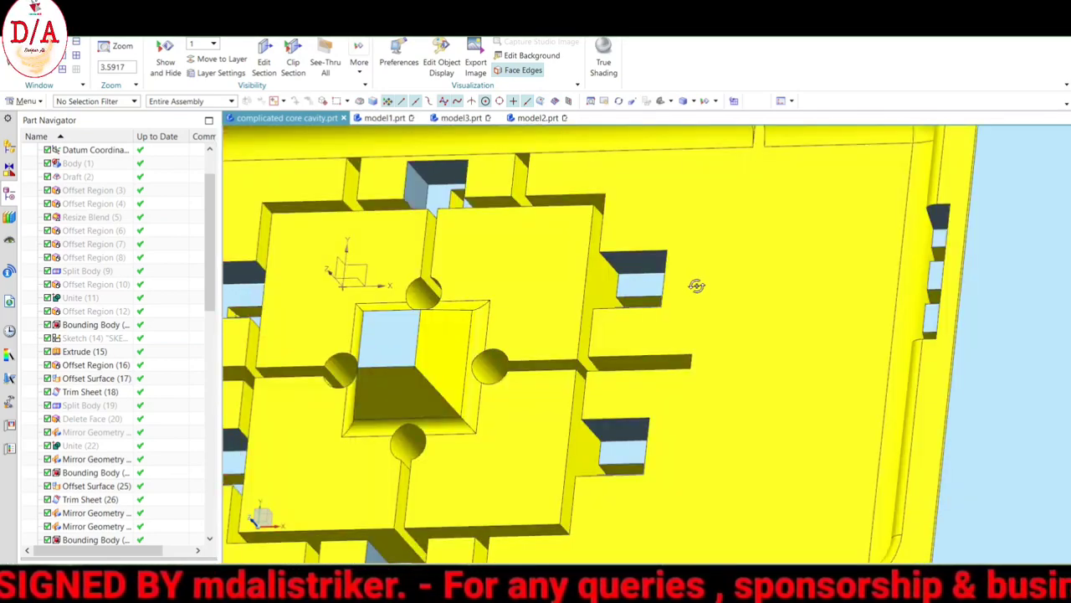
pyautogui.moveTo(697, 286); pyautogui.dragTo(804, 293, button='middle')
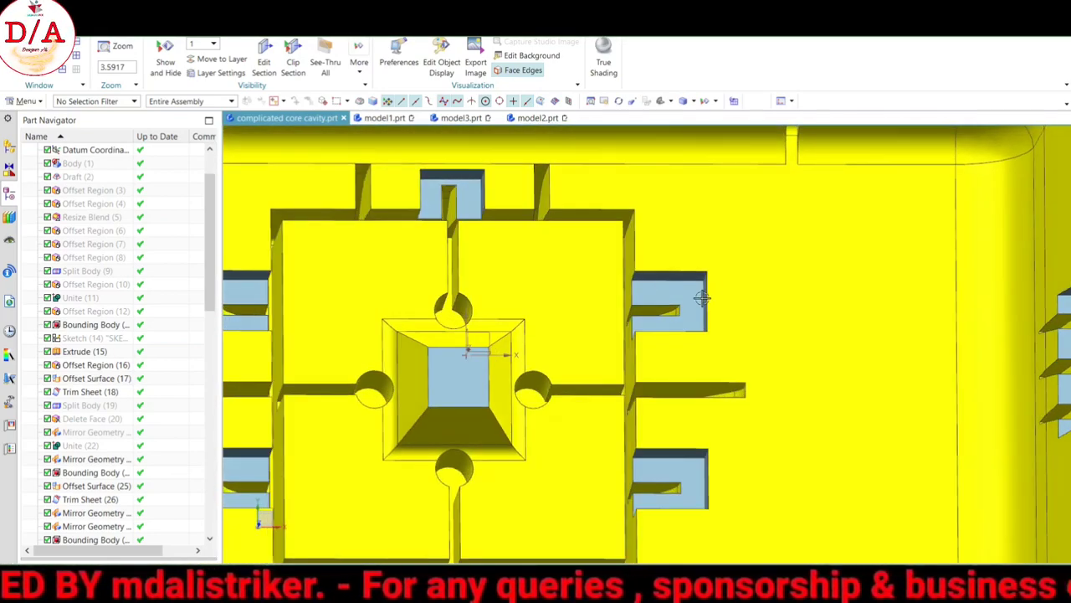
pyautogui.scroll(-5, 827, 294)
pyautogui.scroll(3, 861, 324)
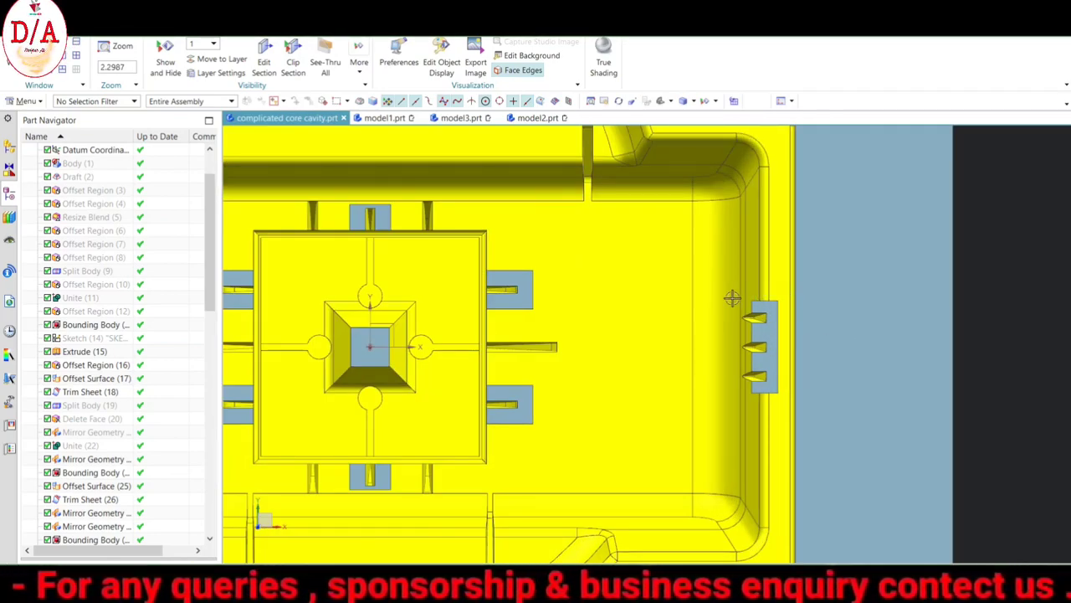
pyautogui.scroll(-5, 732, 299)
pyautogui.moveTo(921, 281)
pyautogui.mouseDown(button='middle')
pyautogui.moveTo(912, 243)
pyautogui.moveTo(915, 284)
pyautogui.moveTo(909, 268)
pyautogui.moveTo(873, 263)
pyautogui.moveTo(882, 292)
pyautogui.moveTo(861, 263)
pyautogui.moveTo(854, 382)
pyautogui.mouseUp(button='middle')
pyautogui.scroll(-4, 847, 335)
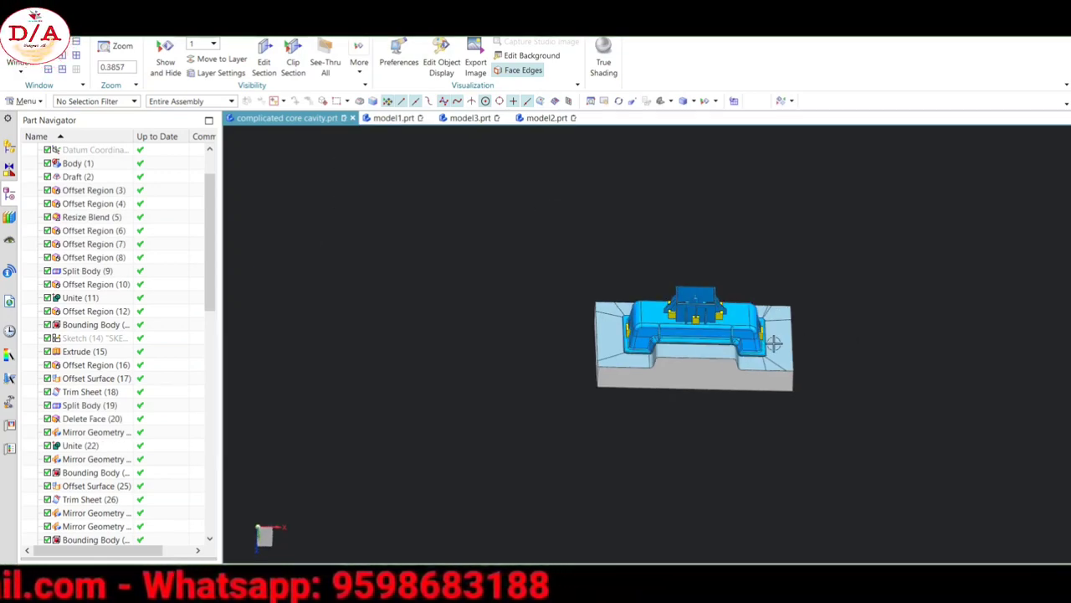
# Hide the grey mould block so only the blue part remains, and zoom in on it.
pyautogui.hotkey('ctrl', 'b')
pyautogui.click(706, 378)
pyautogui.middleClick(705, 378)
pyautogui.moveTo(706, 378)
pyautogui.mouseDown(button='middle')
pyautogui.moveTo(850, 334)
pyautogui.moveTo(875, 210)
pyautogui.moveTo(765, 290)
pyautogui.moveTo(876, 377)
pyautogui.moveTo(875, 397)
pyautogui.moveTo(735, 251)
pyautogui.mouseUp(button='middle')
pyautogui.scroll(3, 869, 322)
pyautogui.scroll(2, 765, 289)
pyautogui.scroll(1, 735, 251)
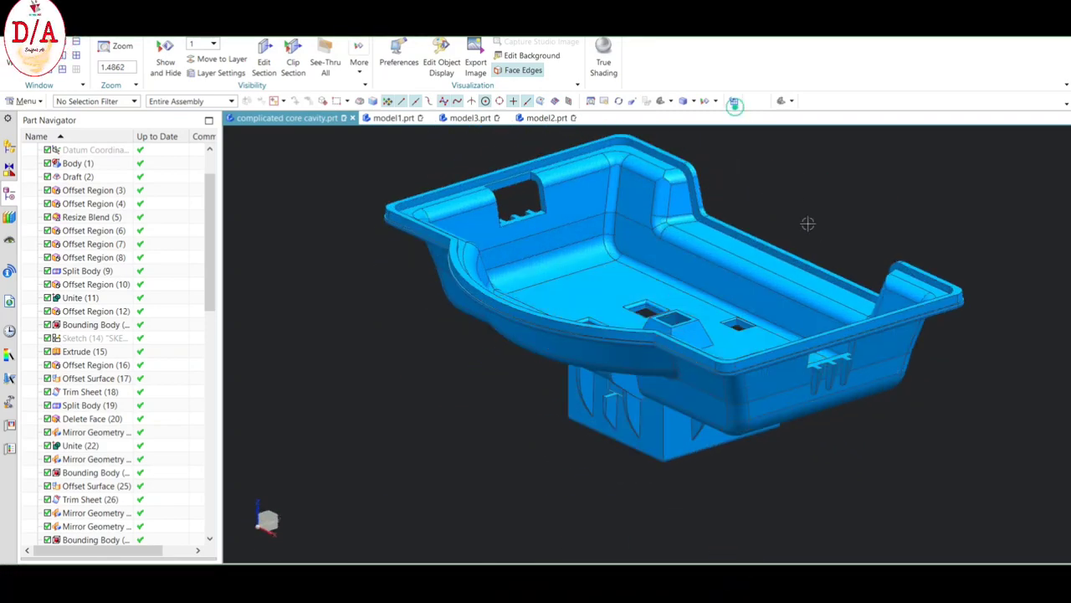
# Inspect the blue part from underneath, top-down and isometric, then bring up model1.prt.
pyautogui.moveTo(807, 223)
pyautogui.mouseDown(button='middle')
pyautogui.moveTo(840, 304)
pyautogui.moveTo(806, 309)
pyautogui.moveTo(857, 329)
pyautogui.mouseUp(button='middle')
pyautogui.scroll(-2, 829, 310)
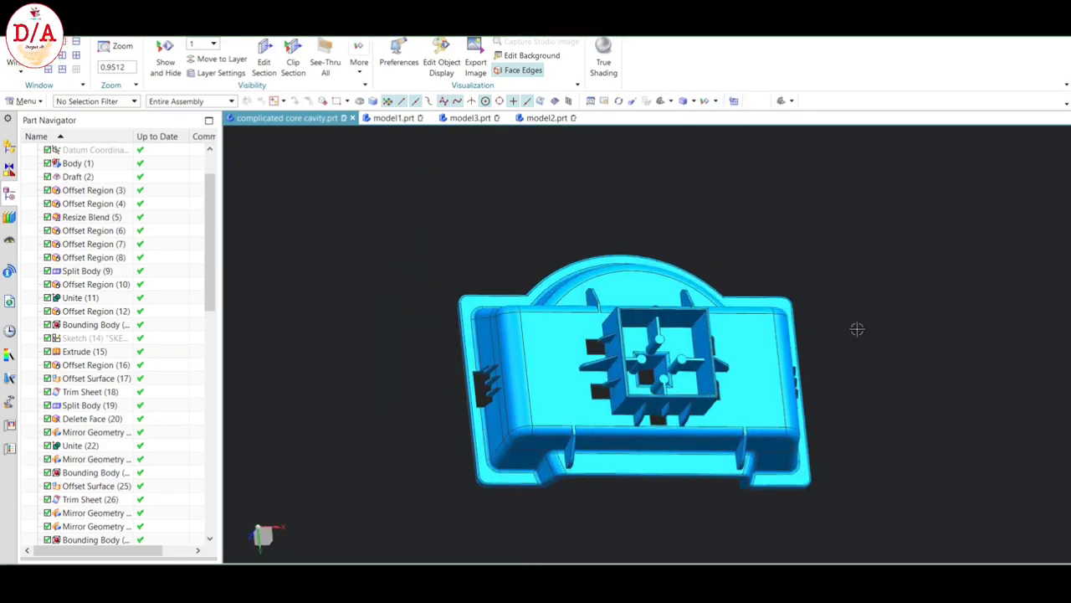
pyautogui.press('F8')
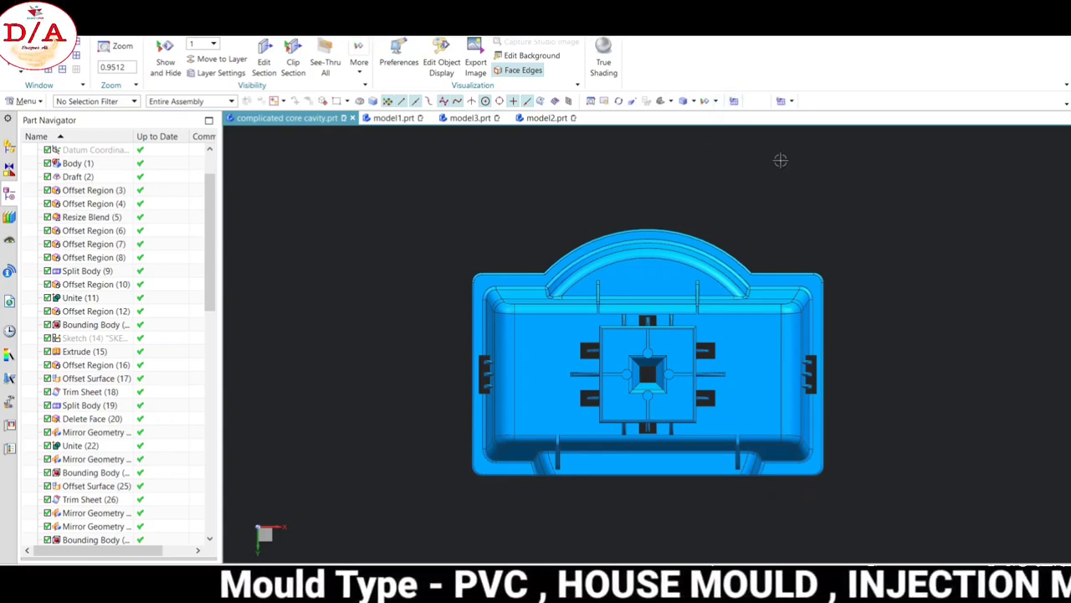
pyautogui.moveTo(887, 319)
pyautogui.mouseDown(button='middle')
pyautogui.moveTo(863, 277)
pyautogui.moveTo(550, 215)
pyautogui.moveTo(623, 277)
pyautogui.moveTo(811, 304)
pyautogui.moveTo(780, 223)
pyautogui.moveTo(711, 237)
pyautogui.mouseUp(button='middle')
pyautogui.scroll(-2, 623, 277)
pyautogui.scroll(1, 711, 236)
pyautogui.scroll(2, 404, 135)
pyautogui.click(393, 118)
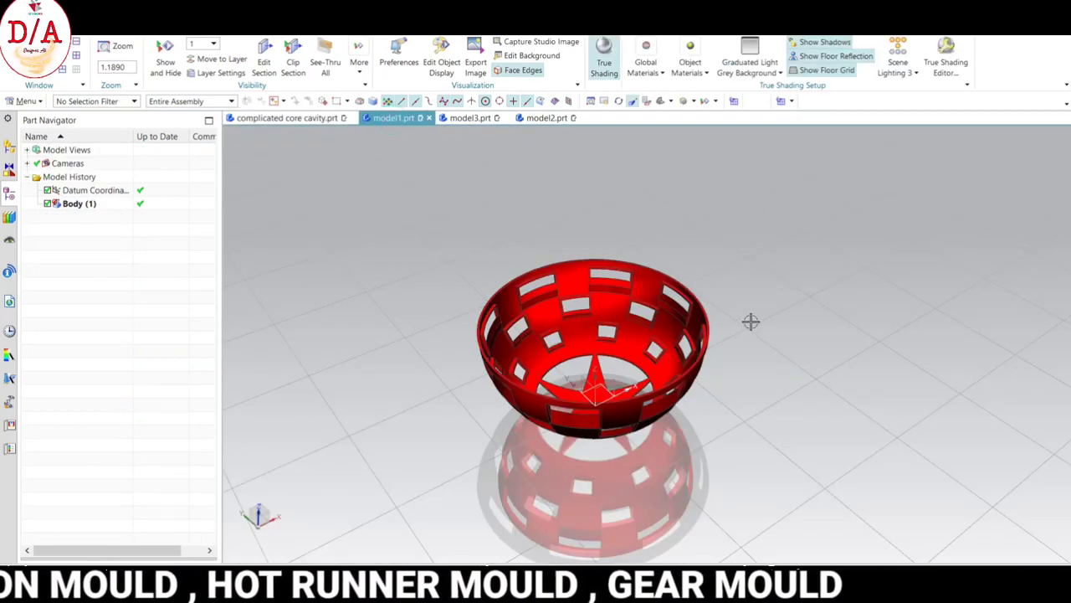
# Orbit the red bowl, viewing it straight onto the star face and then tilted toward its dome.
pyautogui.moveTo(748, 318)
pyautogui.mouseDown(button='middle')
pyautogui.moveTo(765, 354)
pyautogui.moveTo(766, 338)
pyautogui.moveTo(940, 335)
pyautogui.moveTo(944, 265)
pyautogui.moveTo(947, 304)
pyautogui.moveTo(923, 259)
pyautogui.mouseUp(button='middle')
pyautogui.scroll(2, 940, 335)
pyautogui.scroll(2, 940, 340)
pyautogui.press('F8')
pyautogui.scroll(-2, 697, 362)
pyautogui.scroll(1, 865, 361)
pyautogui.moveTo(865, 361)
pyautogui.mouseDown(button='middle')
pyautogui.moveTo(865, 246)
pyautogui.moveTo(881, 273)
pyautogui.moveTo(514, 101)
pyautogui.mouseUp(button='middle')
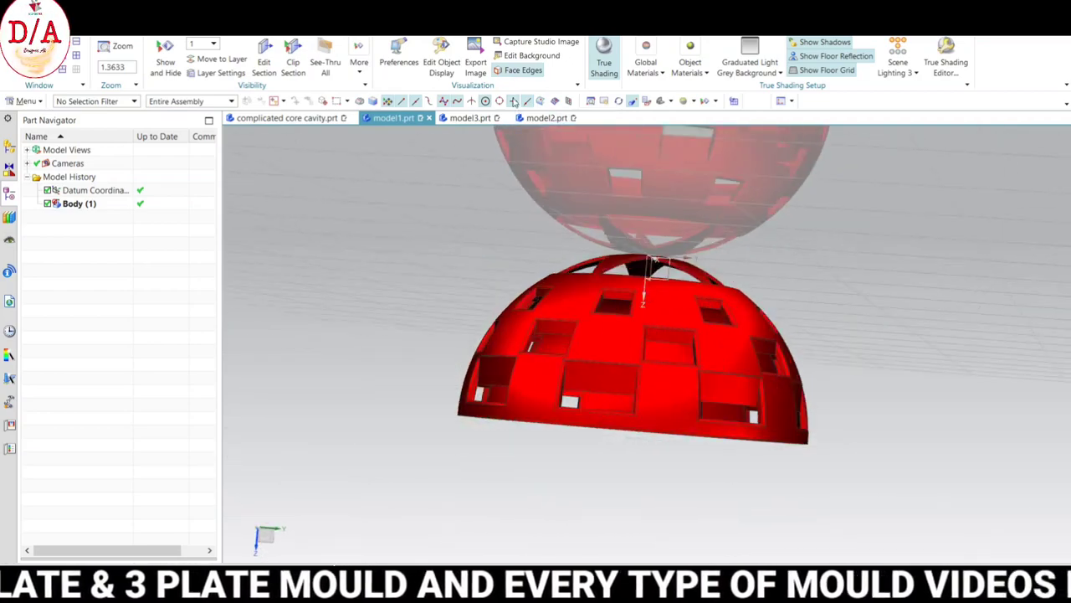
# Show model3.prt and orbit the green part to display its top face.
pyautogui.click(470, 118)
pyautogui.moveTo(856, 363); pyautogui.dragTo(849, 455, button='middle')
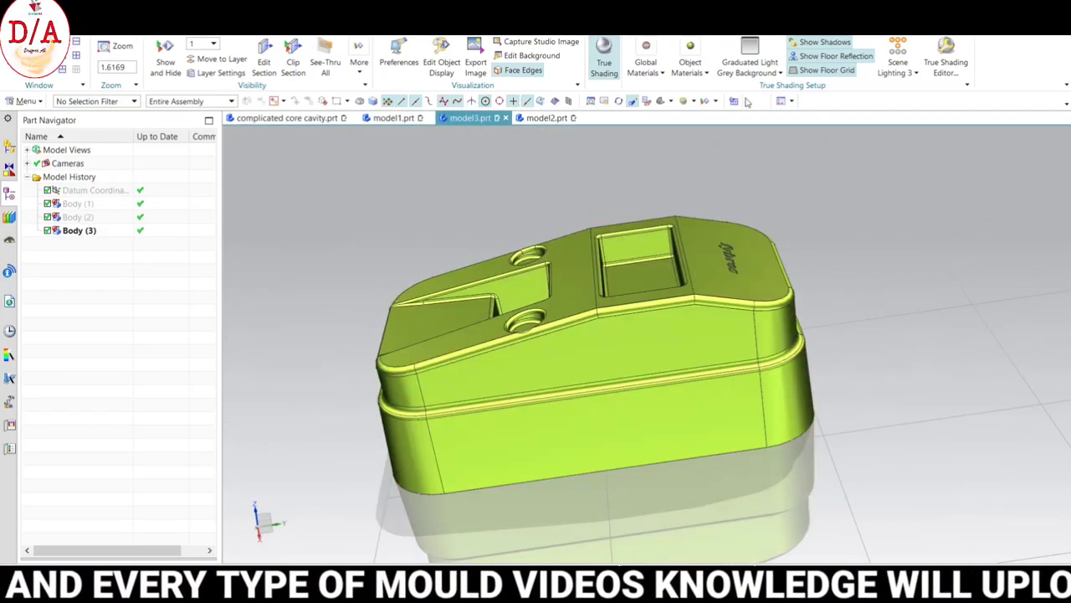
pyautogui.moveTo(833, 306)
pyautogui.mouseDown(button='middle')
pyautogui.moveTo(857, 354)
pyautogui.moveTo(863, 343)
pyautogui.moveTo(885, 364)
pyautogui.moveTo(844, 354)
pyautogui.moveTo(831, 289)
pyautogui.moveTo(792, 313)
pyautogui.moveTo(725, 297)
pyautogui.moveTo(829, 360)
pyautogui.moveTo(855, 393)
pyautogui.moveTo(637, 197)
pyautogui.mouseUp(button='middle')
# Show model2.prt's blue box and its open cavity, then return to complicated core cavity.prt.
pyautogui.click(545, 118)
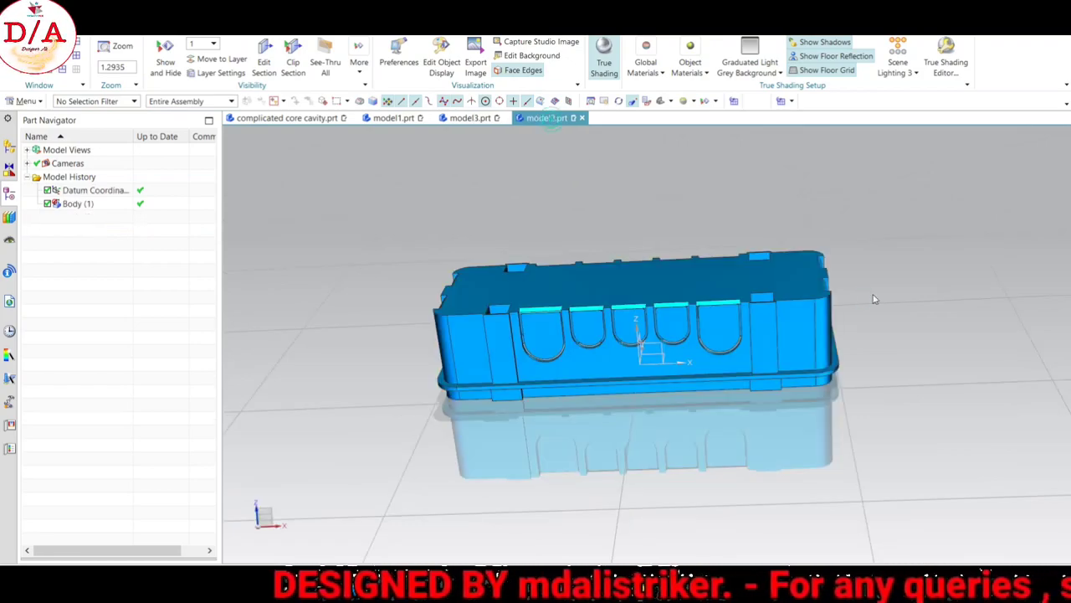
pyautogui.moveTo(871, 351)
pyautogui.mouseDown(button='middle')
pyautogui.moveTo(890, 377)
pyautogui.moveTo(904, 445)
pyautogui.moveTo(877, 315)
pyautogui.moveTo(903, 236)
pyautogui.moveTo(892, 312)
pyautogui.mouseUp(button='middle')
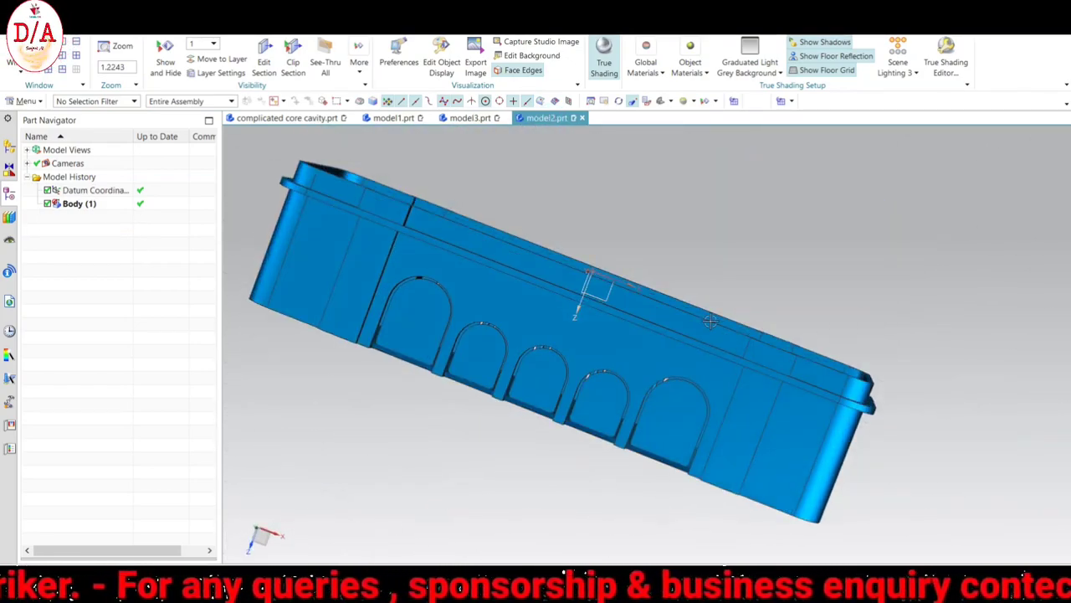
pyautogui.moveTo(710, 322); pyautogui.dragTo(776, 293, button='middle')
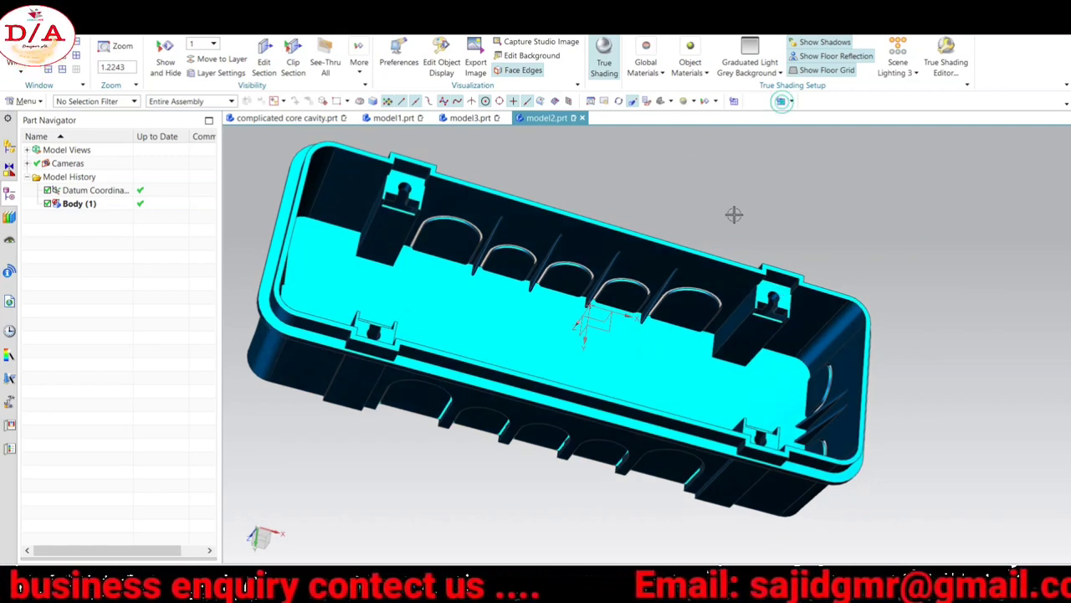
pyautogui.scroll(-3, 734, 216)
pyautogui.click(306, 118)
pyautogui.moveTo(734, 237)
pyautogui.mouseDown(button='middle')
pyautogui.moveTo(756, 302)
pyautogui.moveTo(822, 297)
pyautogui.moveTo(765, 129)
pyautogui.mouseUp(button='middle')
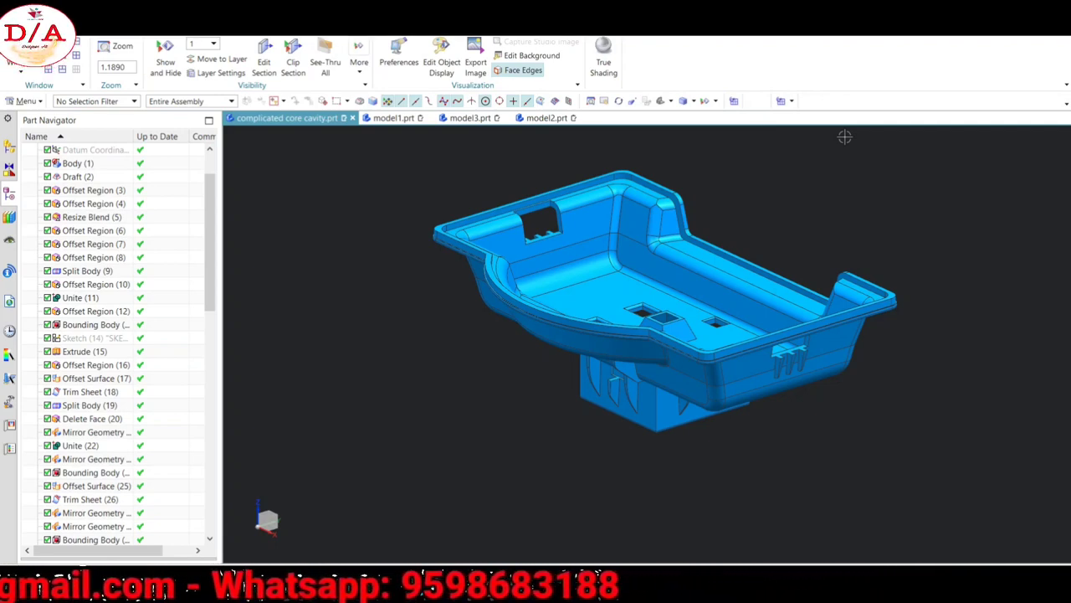
pyautogui.moveTo(845, 136)
pyautogui.mouseDown(button='middle')
pyautogui.moveTo(711, 256)
pyautogui.moveTo(679, 318)
pyautogui.moveTo(622, 297)
pyautogui.mouseUp(button='middle')
pyautogui.scroll(-2, 622, 297)
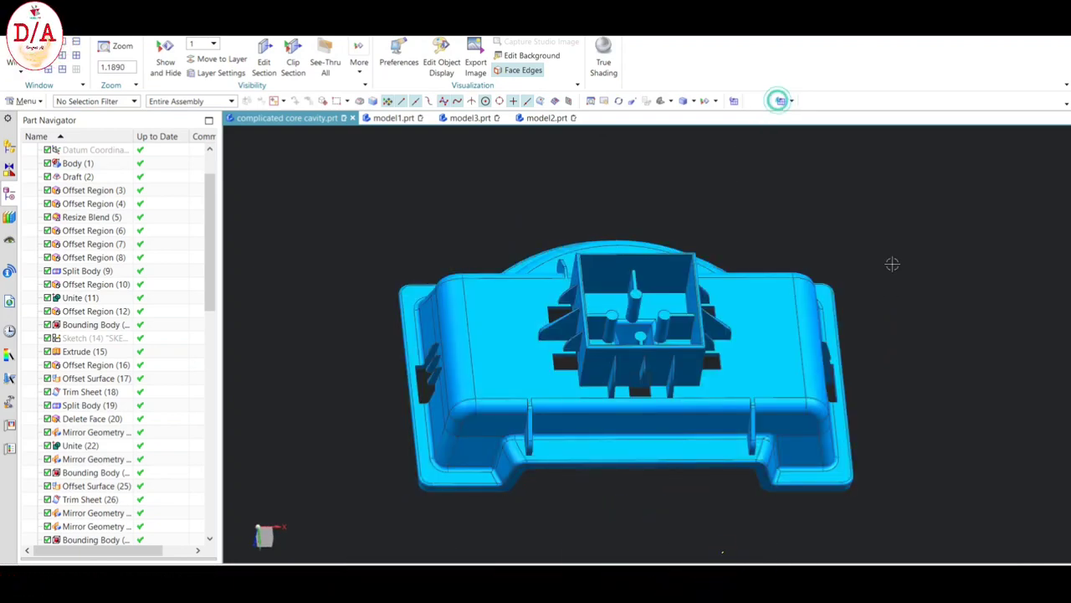
pyautogui.moveTo(893, 264)
pyautogui.mouseDown(button='middle')
pyautogui.moveTo(896, 316)
pyautogui.moveTo(879, 318)
pyautogui.moveTo(895, 194)
pyautogui.moveTo(889, 235)
pyautogui.moveTo(912, 241)
pyautogui.mouseUp(button='middle')
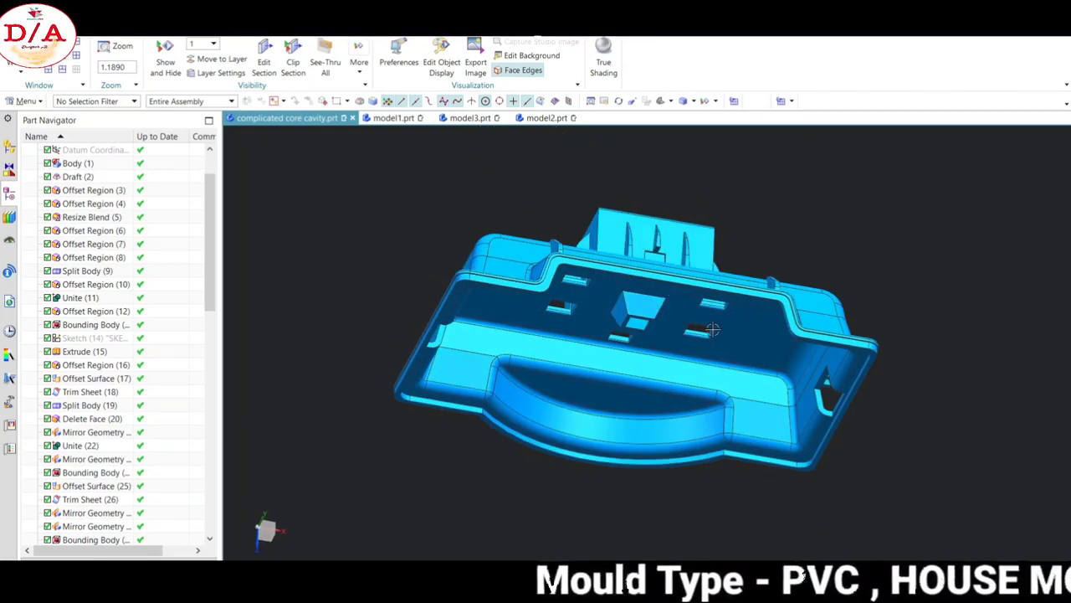
pyautogui.moveTo(713, 330)
pyautogui.mouseDown(button='middle')
pyautogui.moveTo(940, 239)
pyautogui.moveTo(940, 206)
pyautogui.moveTo(912, 262)
pyautogui.mouseUp(button='middle')
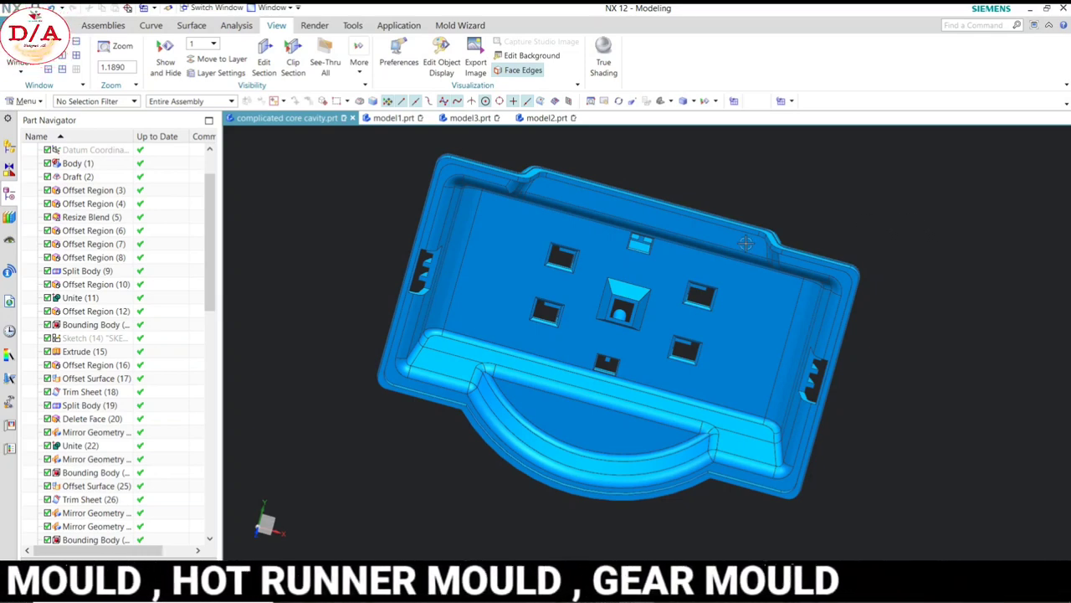
pyautogui.scroll(-3, 774, 250)
pyautogui.moveTo(804, 256); pyautogui.dragTo(809, 361, button='middle')
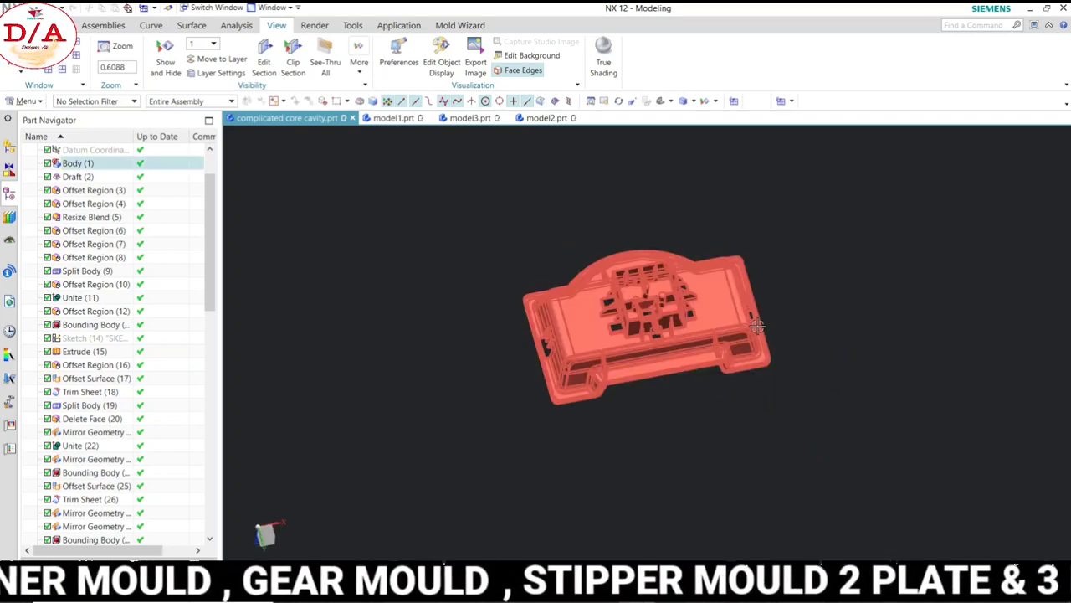
pyautogui.scroll(-3, 757, 326)
pyautogui.moveTo(756, 326); pyautogui.dragTo(766, 342, button='middle')
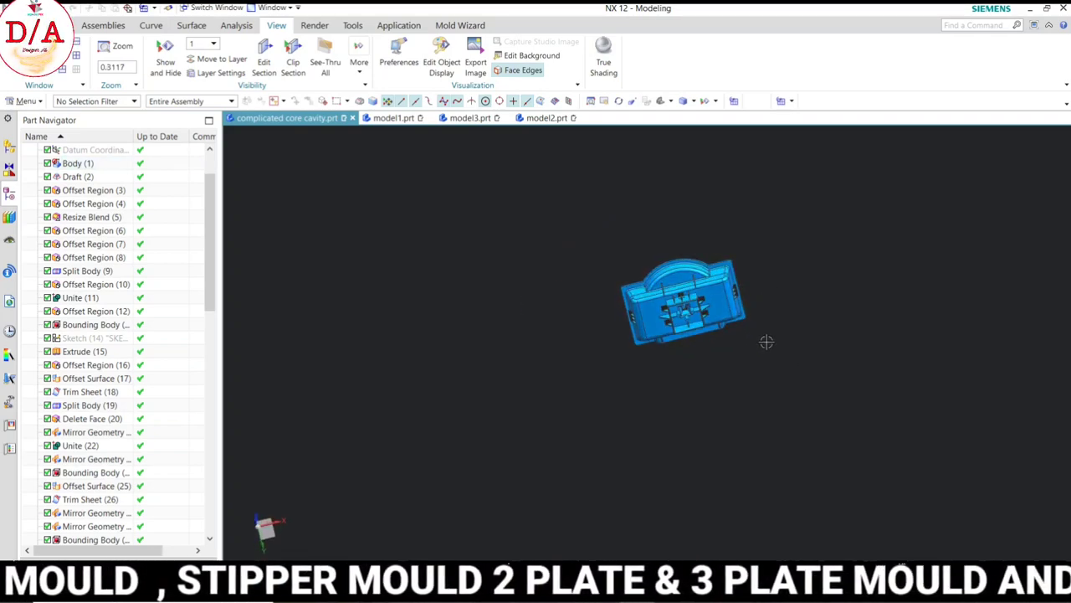
pyautogui.moveTo(647, 338); pyautogui.dragTo(699, 381, button='middle')
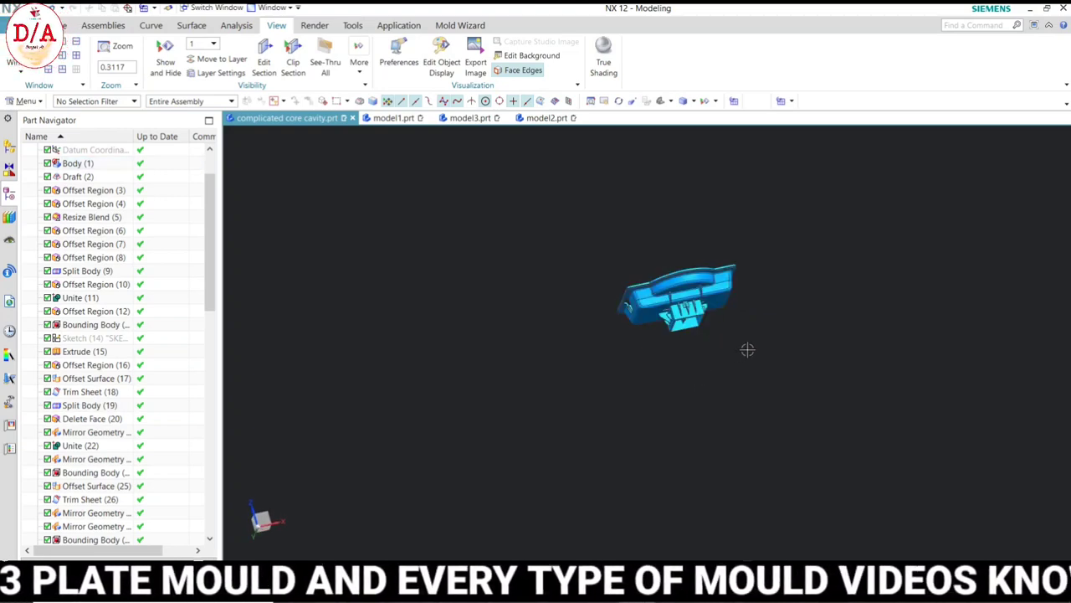
pyautogui.moveTo(748, 349)
pyautogui.mouseDown(button='middle')
pyautogui.moveTo(734, 309)
pyautogui.moveTo(806, 351)
pyautogui.moveTo(820, 390)
pyautogui.moveTo(832, 378)
pyautogui.mouseUp(button='middle')
pyautogui.scroll(4, 734, 309)
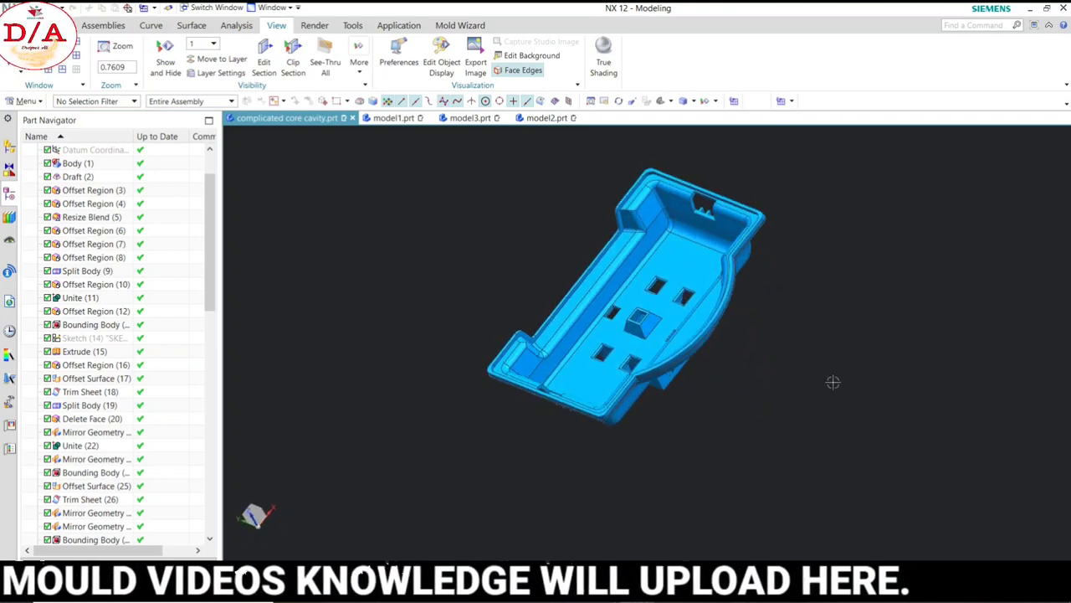
pyautogui.scroll(-1, 800, 330)
pyautogui.moveTo(800, 331)
pyautogui.mouseDown(button='middle')
pyautogui.moveTo(840, 334)
pyautogui.moveTo(868, 363)
pyautogui.moveTo(870, 331)
pyautogui.moveTo(848, 325)
pyautogui.mouseUp(button='middle')
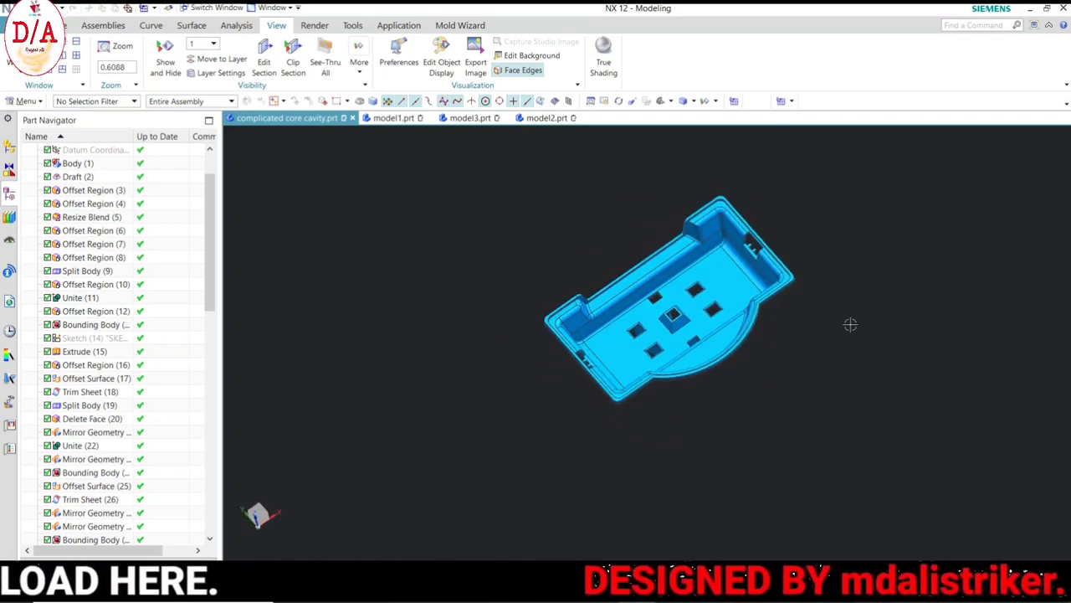
pyautogui.moveTo(823, 282)
pyautogui.mouseDown(button='middle')
pyautogui.moveTo(842, 315)
pyautogui.moveTo(854, 309)
pyautogui.moveTo(873, 335)
pyautogui.moveTo(775, 282)
pyautogui.mouseUp(button='middle')
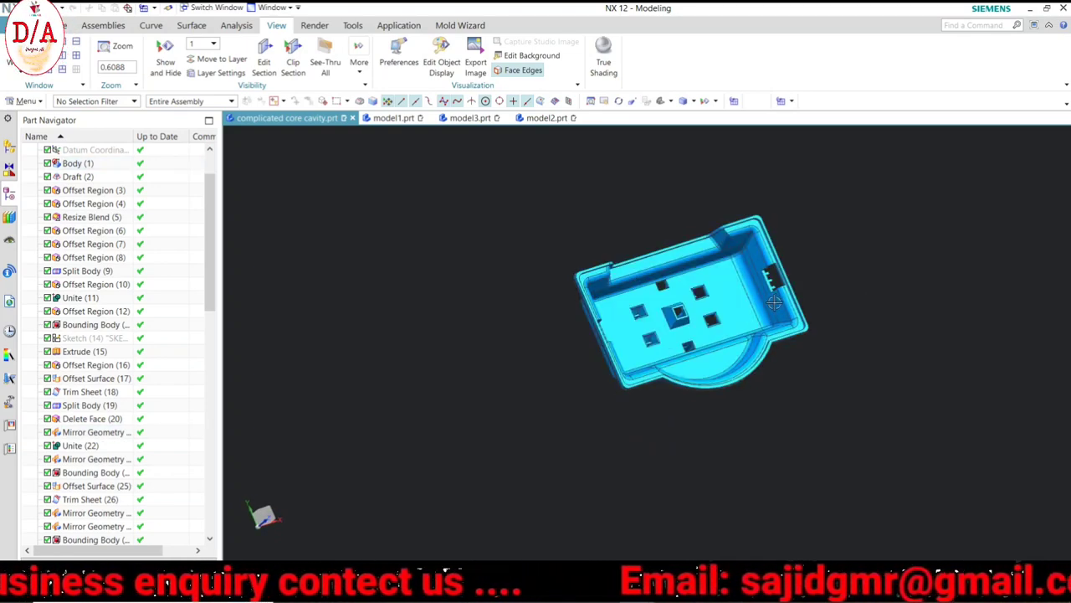
pyautogui.moveTo(774, 303); pyautogui.dragTo(784, 339, button='middle')
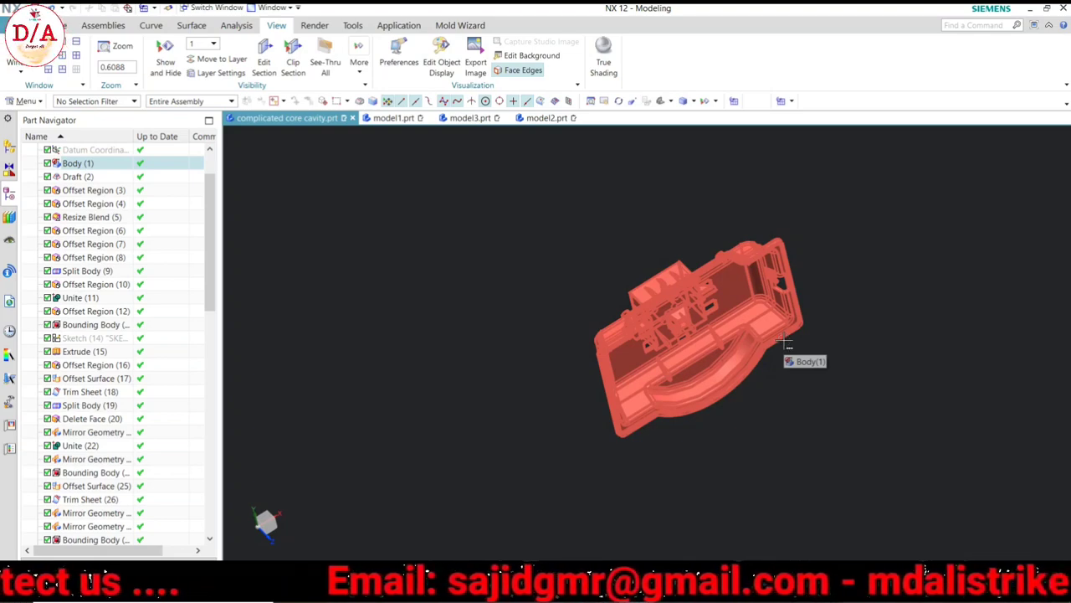
pyautogui.press('Home')
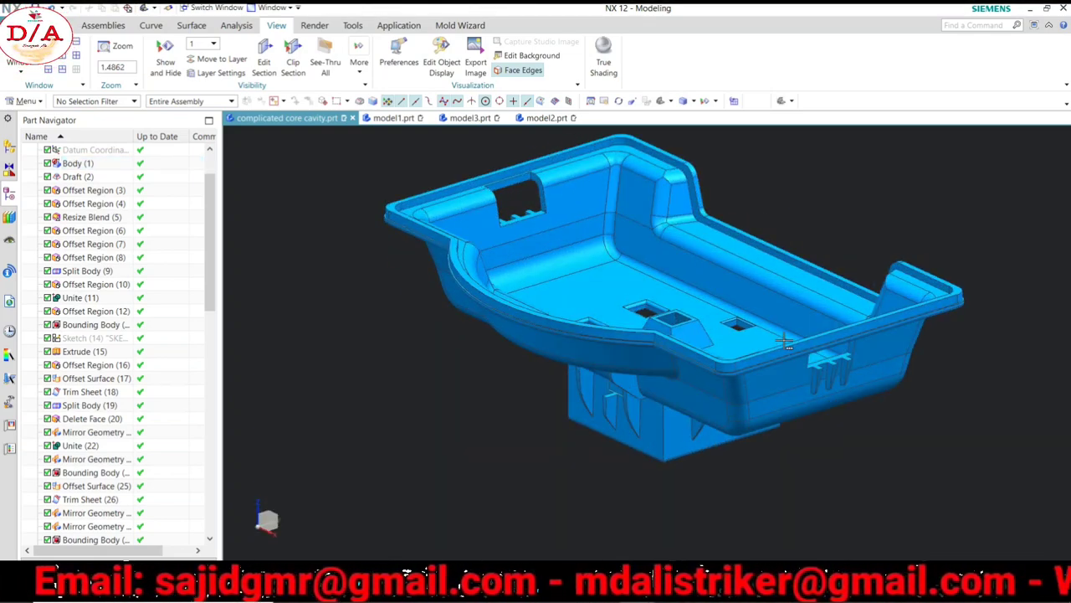